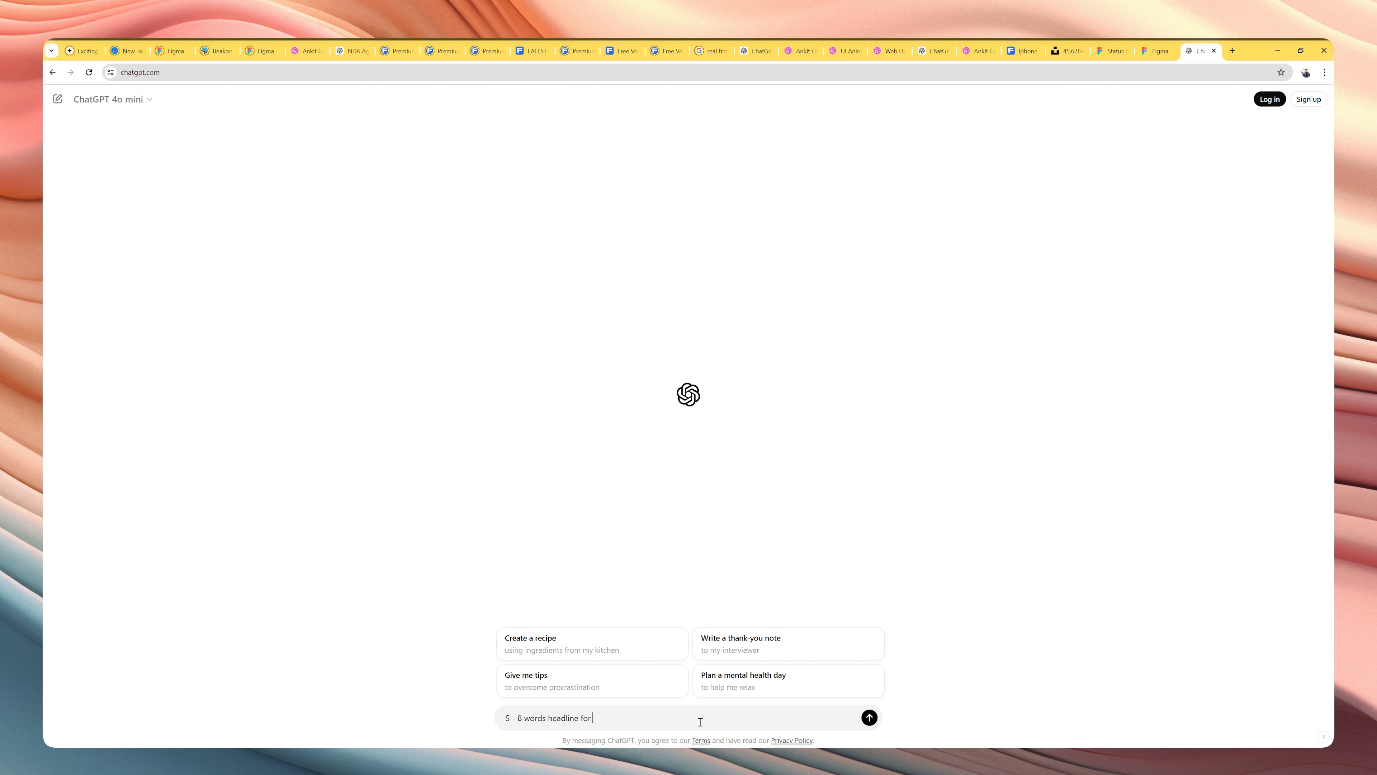
Complete and send the prompt "5 - 8 words welcome headline for onboarding screen for coffee shop mobile app".
type("b")
type("oarding ")
type(" we")
type("lcome")
type("en for ")
type("coffee")
type(" shop mobi")
type("le app")
key("Return")
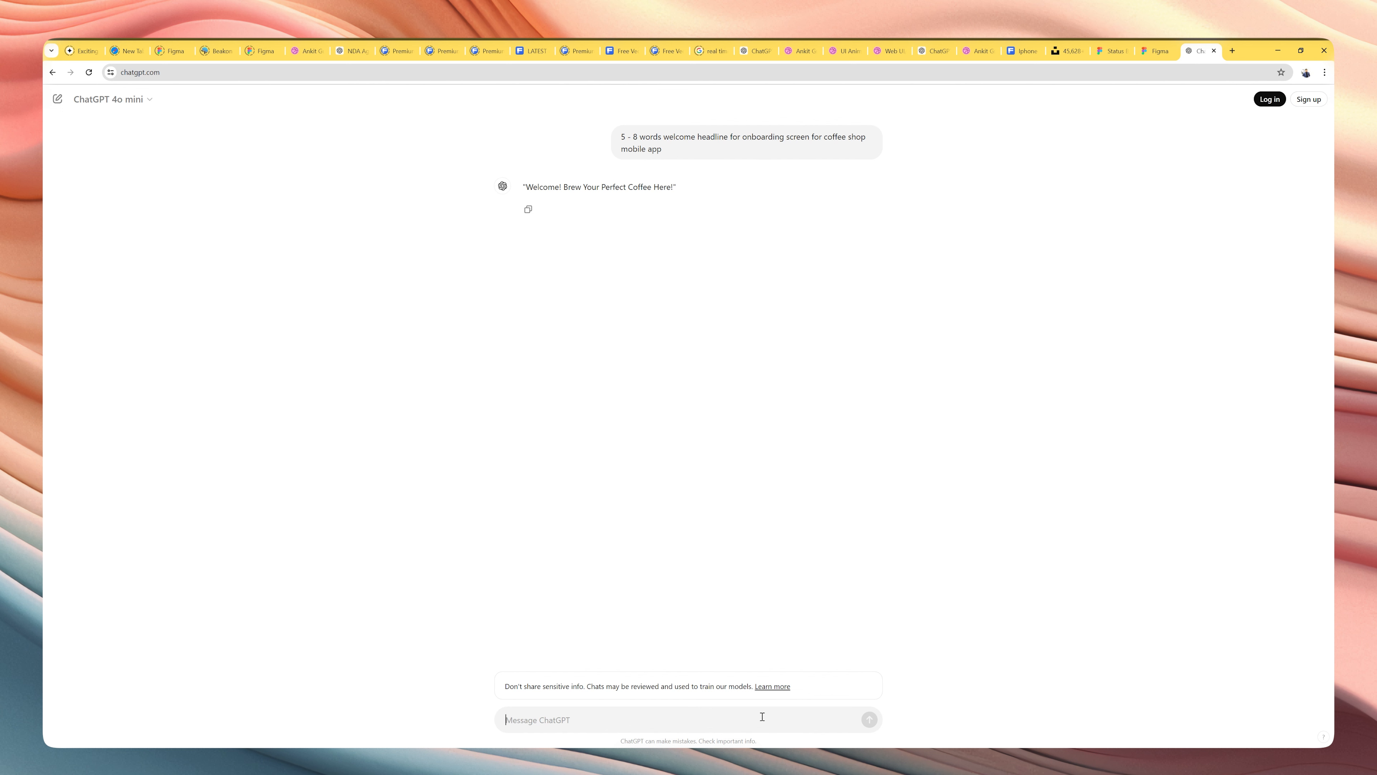
Ask the chatbot for "more options" of the welcome headline.
type("more optionms")
key("BackSpace")
key("BackSpace")
type("s")
key("Return")
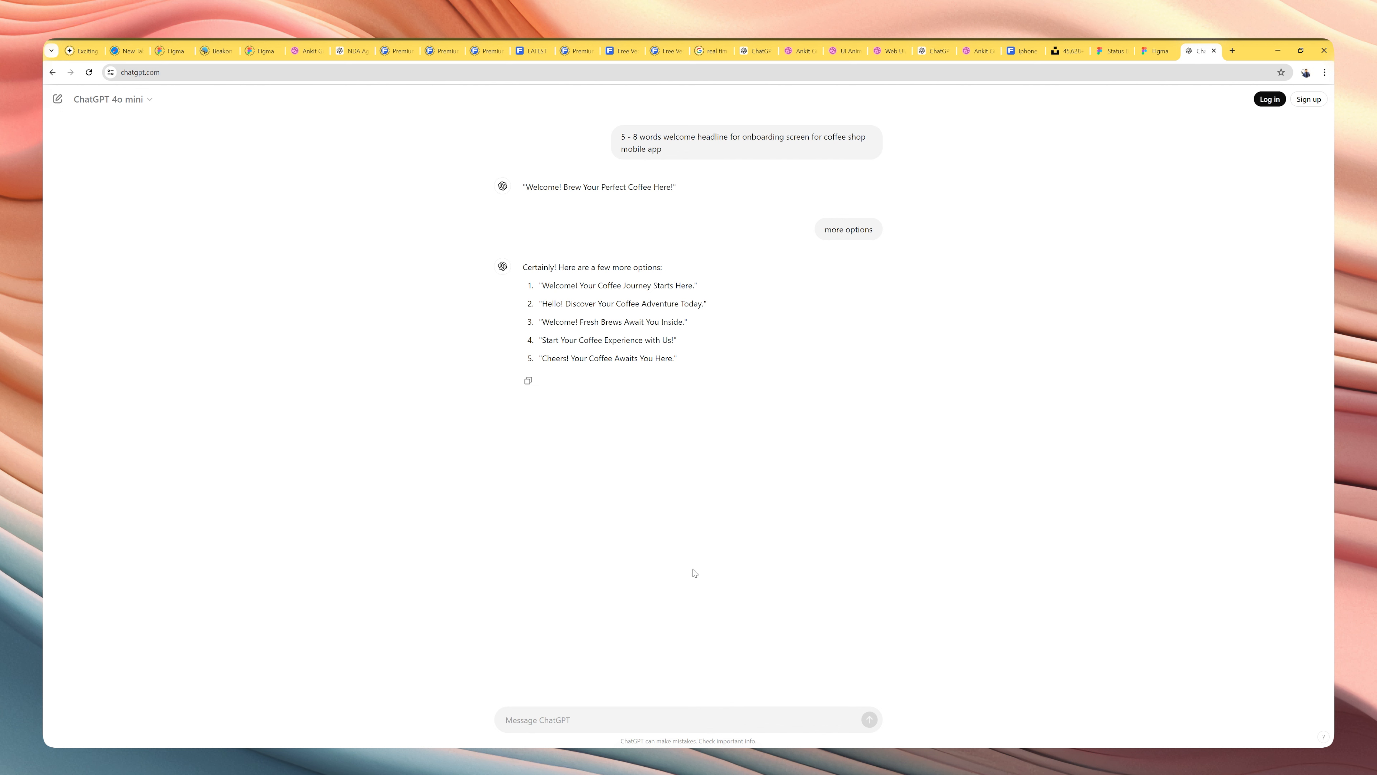
Send the follow-up "10 words?" to request longer headline versions.
type("10 words?")
key("Return")
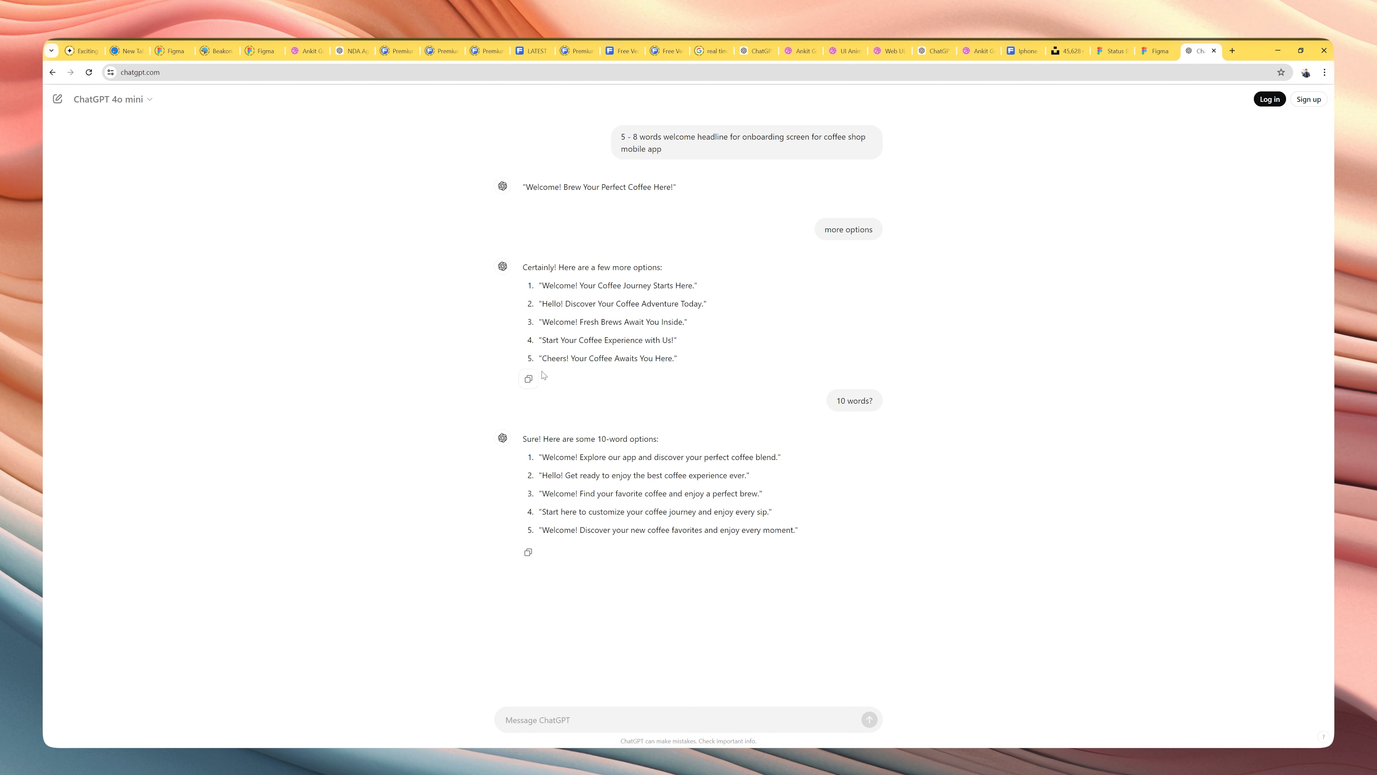
Copy the suggestion "Cheers! Your Coffee Awaits You Here." and paste it over the headline text of the Onboarding frame in Figma.
left_click_drag(540, 359, 672, 367)
key("ctrl+c")
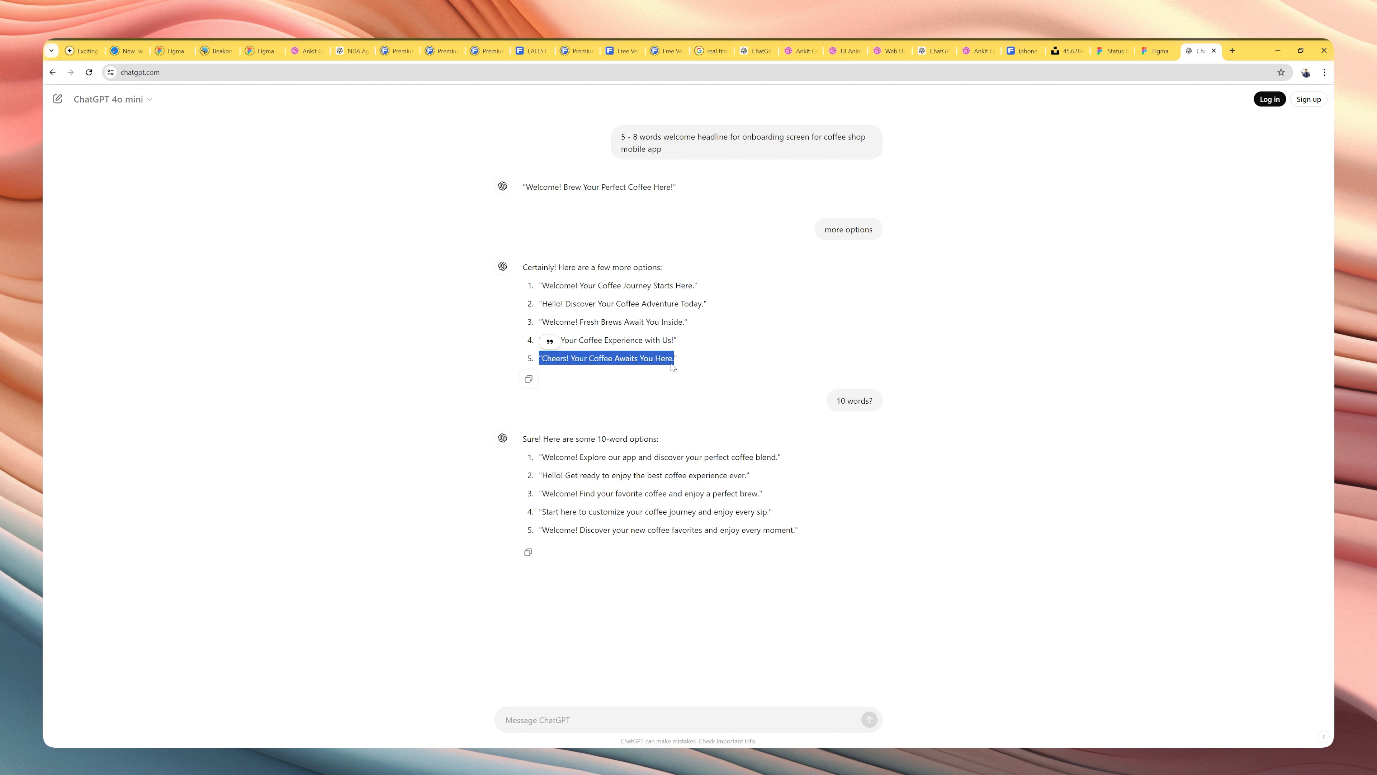
key("alt+Tab")
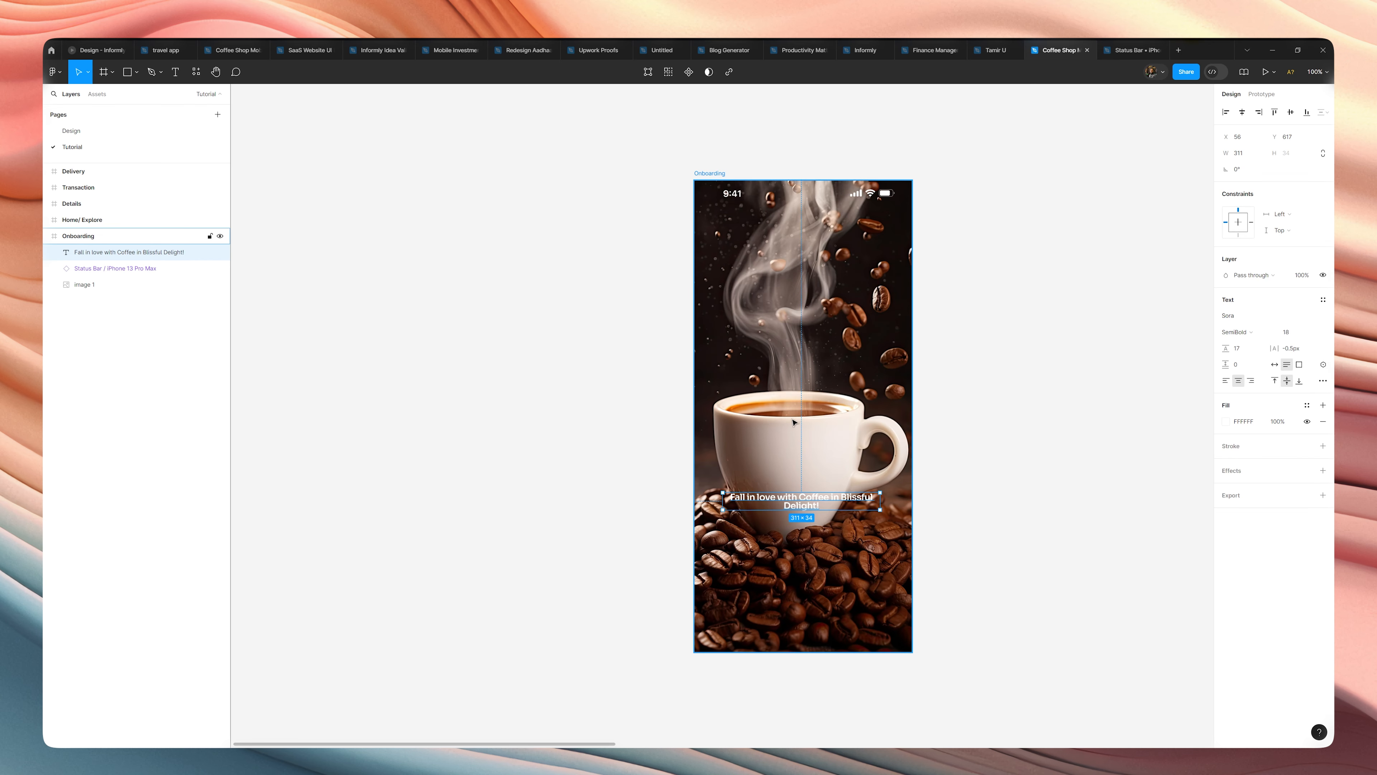
double_click(795, 501)
key("ctrl+v")
key("Escape")
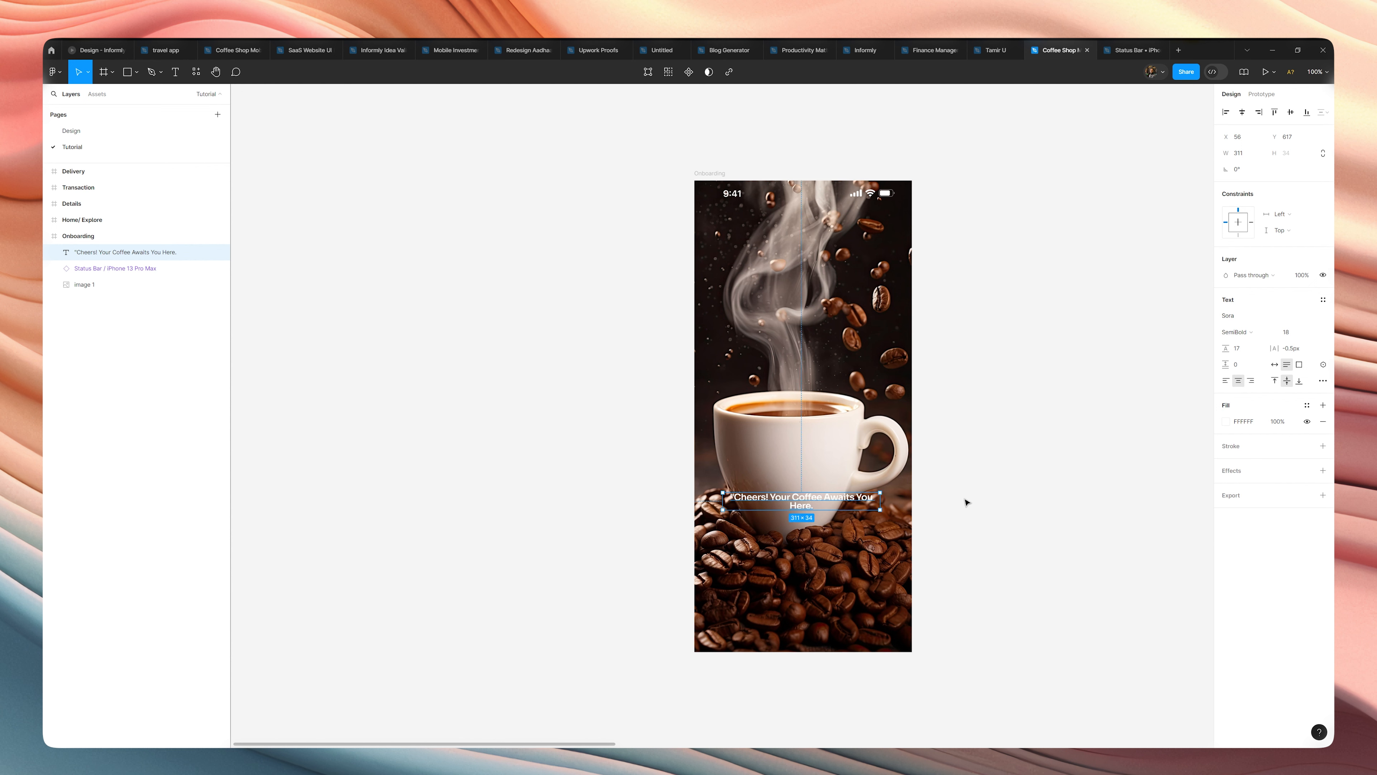
Narrow the headline text box to a width of 275 and set its font to Ubuntu.
left_click_drag(880, 506, 862, 506)
left_click(1241, 316)
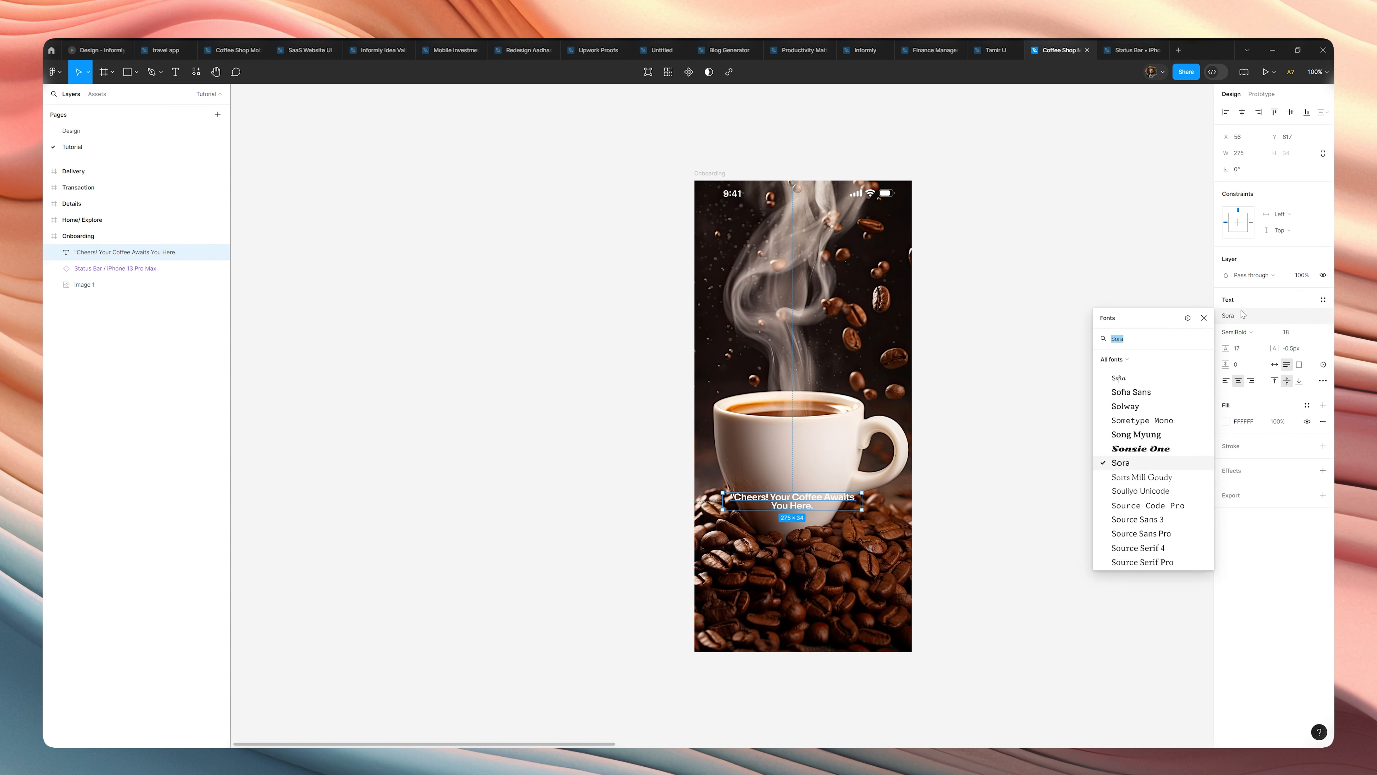
type("Ubuntu")
key("Return")
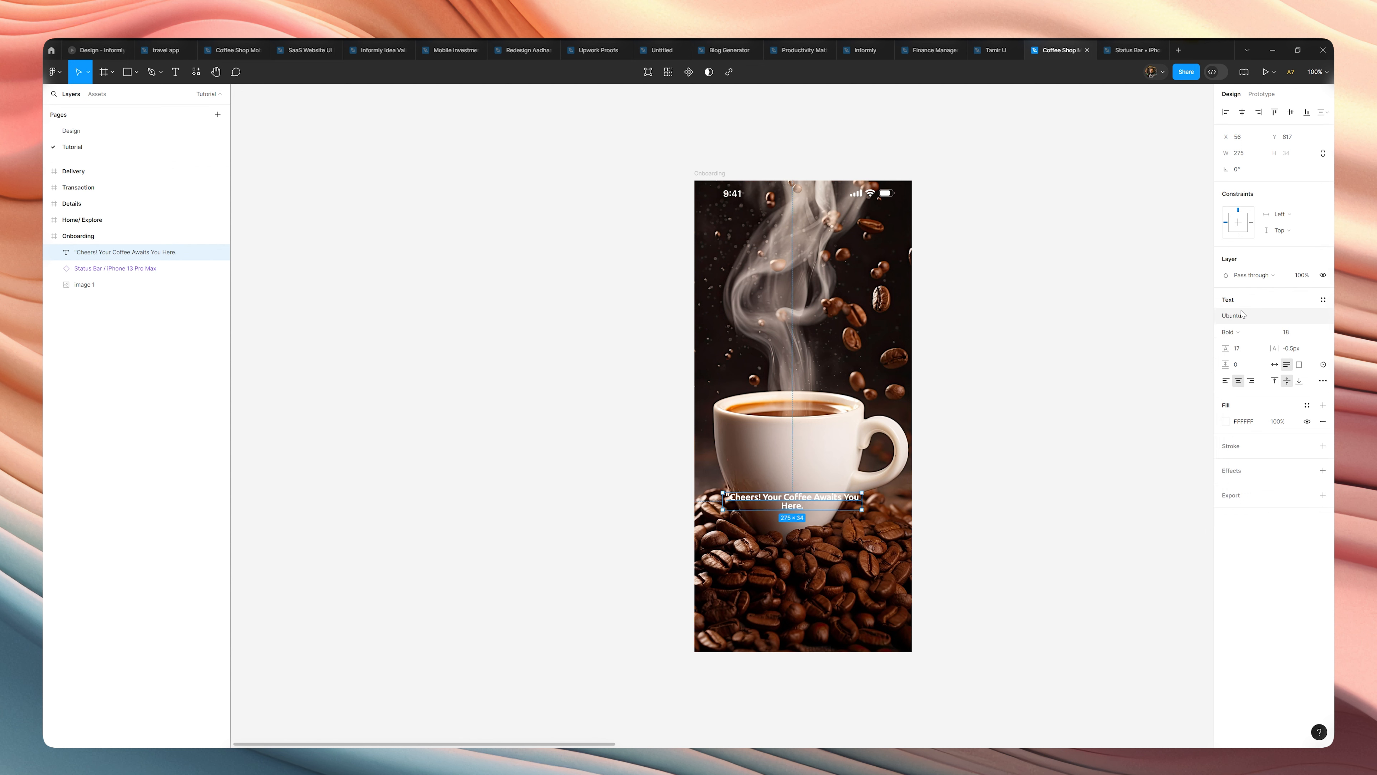
Increase the headline's line height to 24.
left_click(1239, 350)
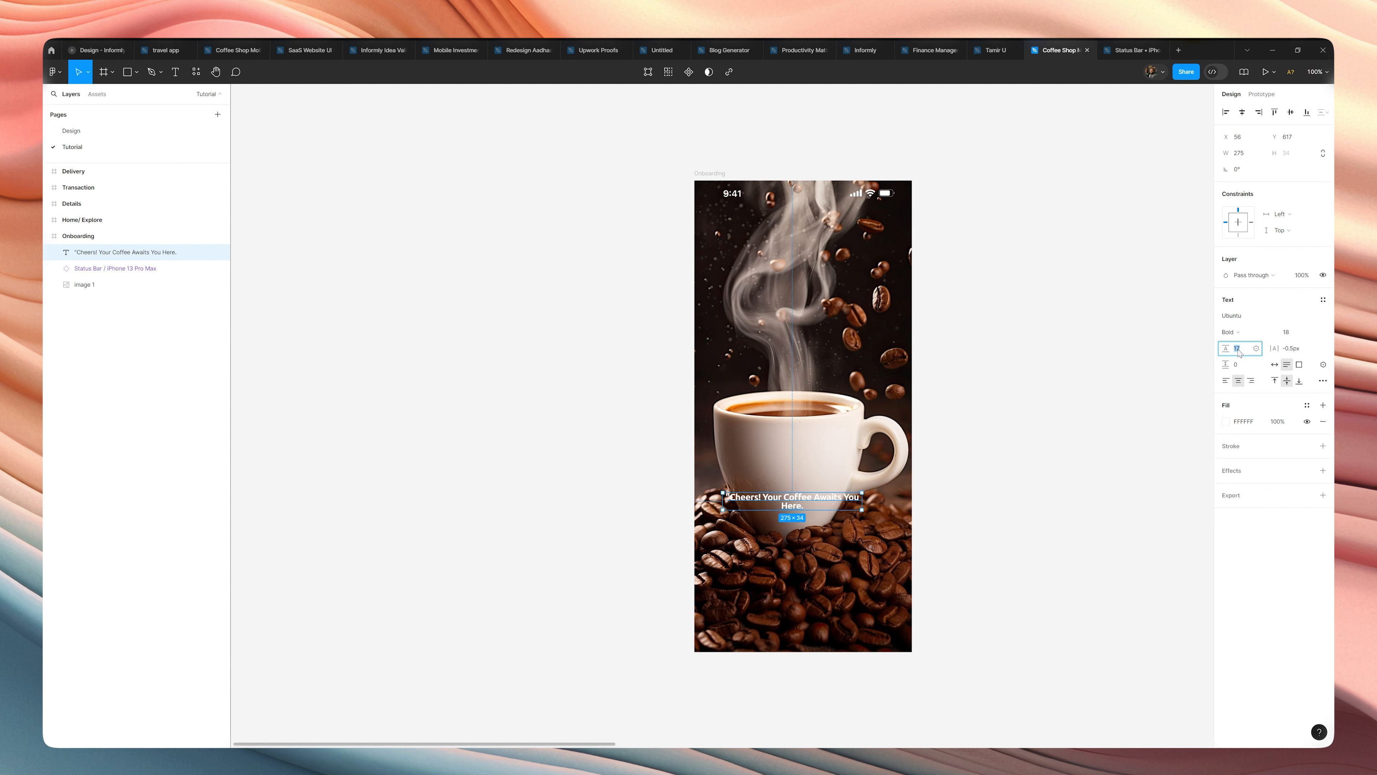
key("Up")
key("Up")
key("Up")
key("Up")
key("Up")
key("Up")
key("Up")
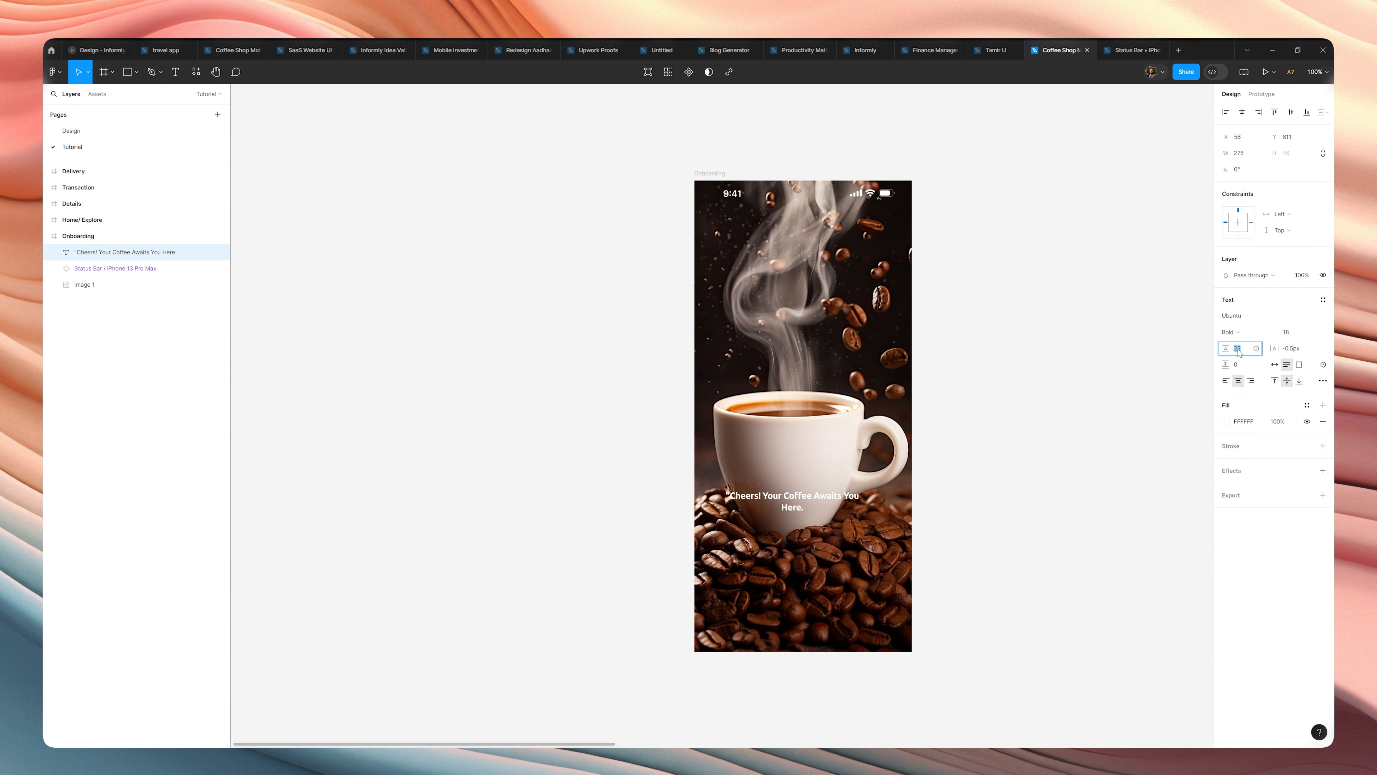
left_click(932, 457)
Narrow the headline text box to a width of 217 so the text wraps more evenly over two lines.
left_click(852, 510)
double_click(859, 503)
key("Escape")
left_click_drag(861, 503, 832, 505)
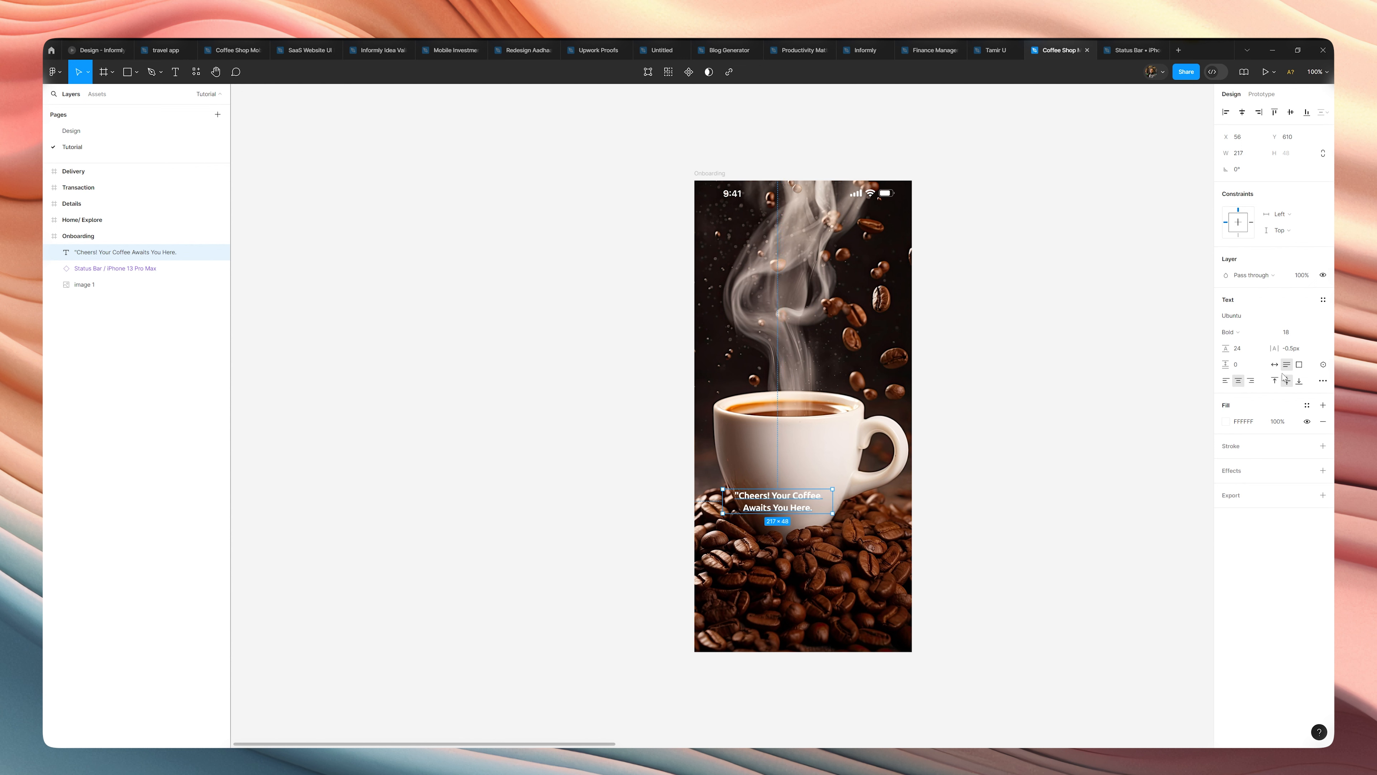
Set the headline's letter spacing to 0 and scale the text up about 1.7x, to a width of about 384.
left_click(1296, 349)
double_click(1296, 349)
type("0")
key("Return")
key("k")
mouse_move(833, 512)
left_mouse_down()
mouse_move(917, 532)
mouse_move(850, 512)
left_mouse_up()
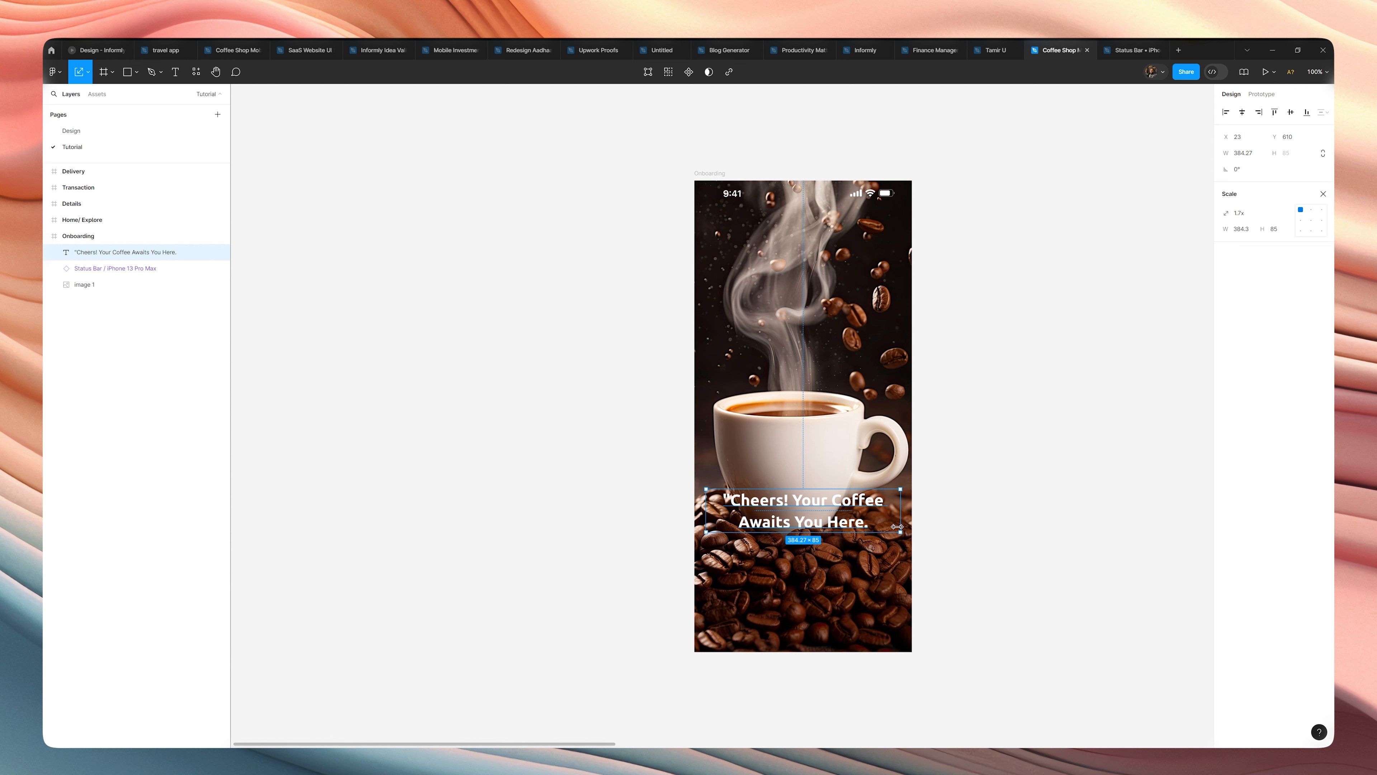
Narrow the scaled headline box to a width of 285 and centre it horizontally in the Onboarding frame.
key("v")
left_click_drag(898, 517, 852, 510)
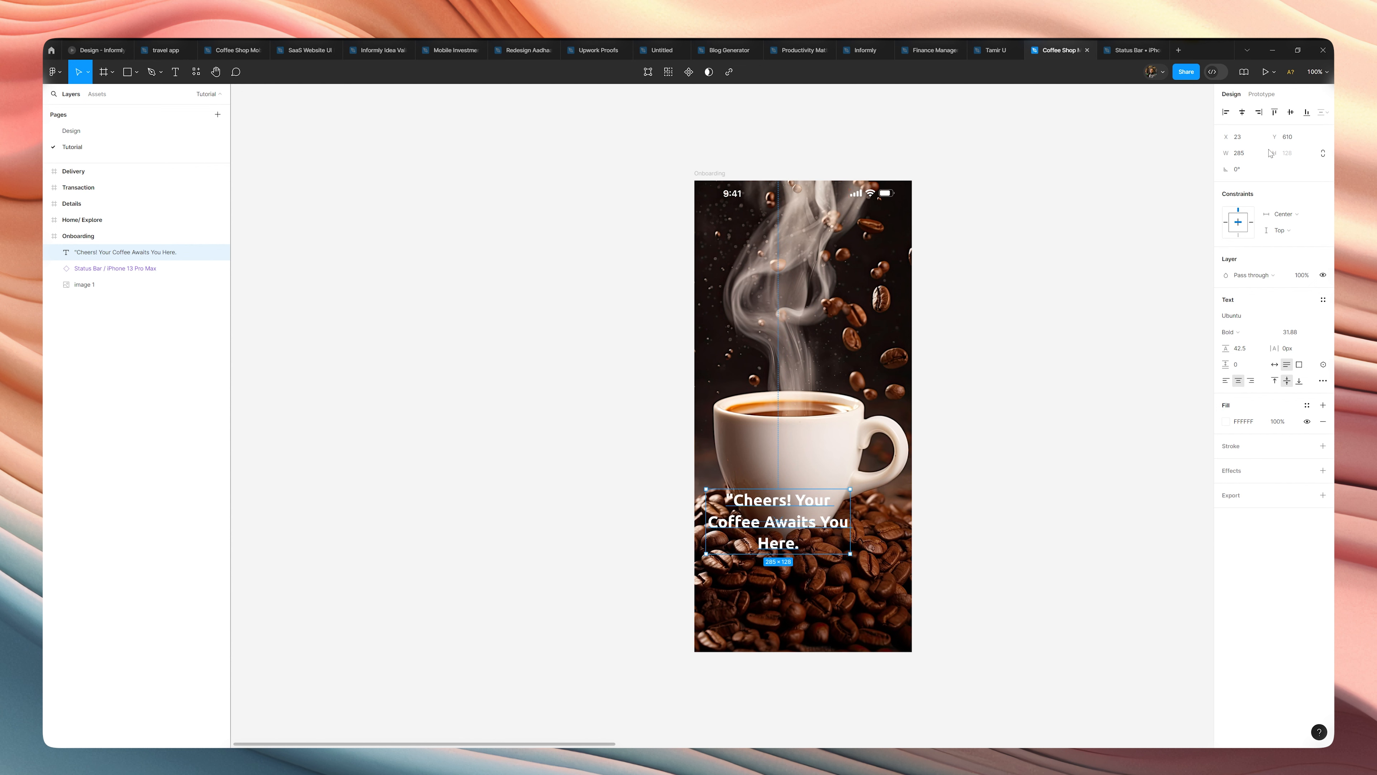
left_click(1242, 111)
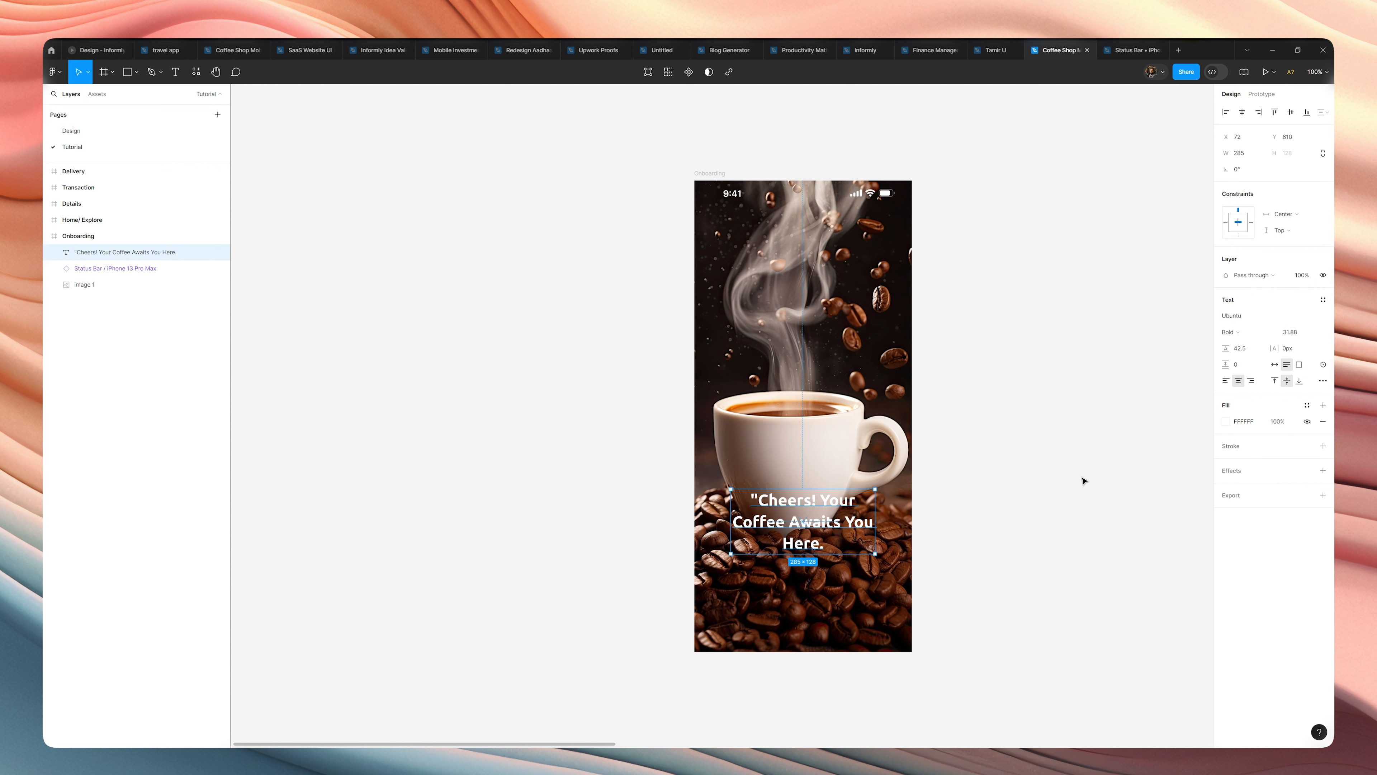
Set the headline's font size to 40 and its line height to 48.
left_click(1291, 335)
type("40")
key("Return")
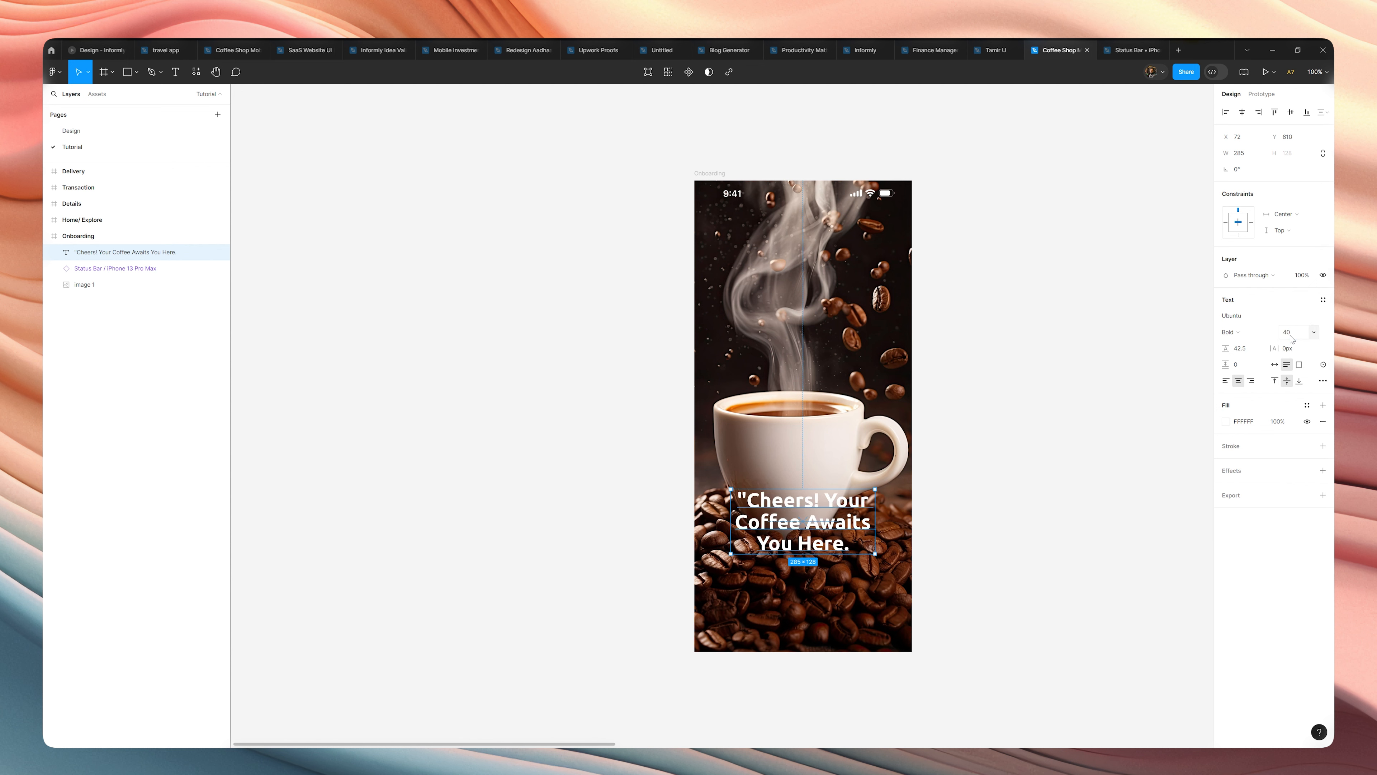
left_click(1239, 351)
key("Up")
key("Up")
key("Up")
key("Up")
key("Up")
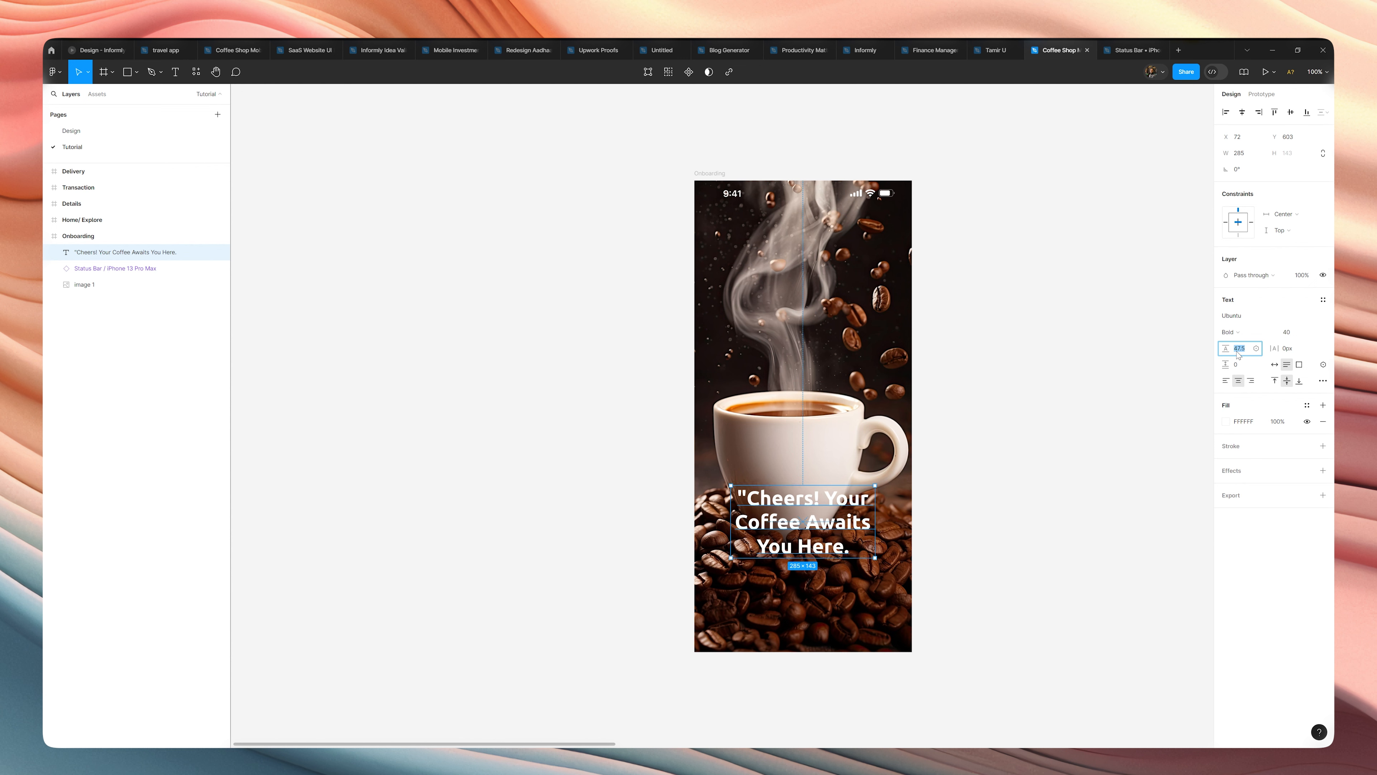
type("48")
key("Return")
left_click(1050, 399)
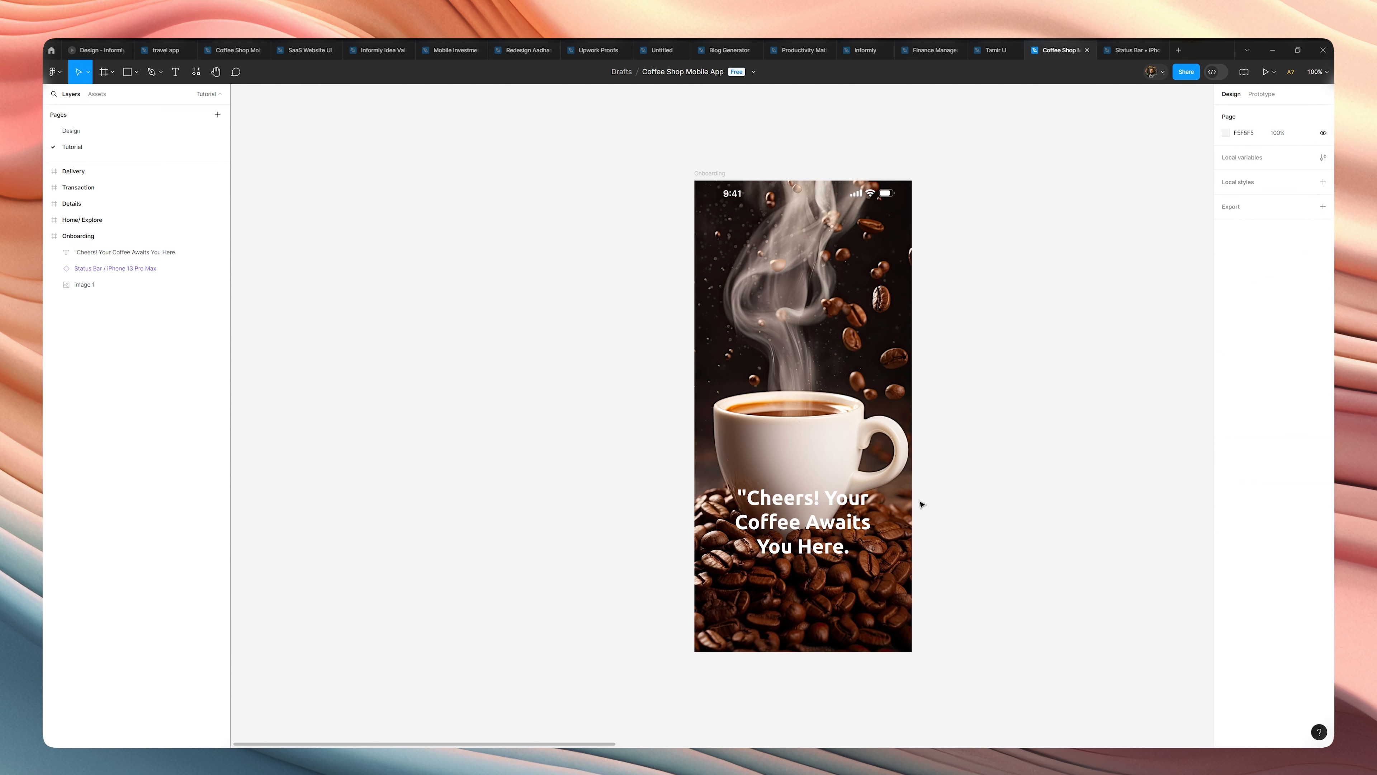
Delete the quotation mark at the start of the headline and move the text down to Y 617.
double_click(742, 498)
left_click(745, 497)
key("BackSpace")
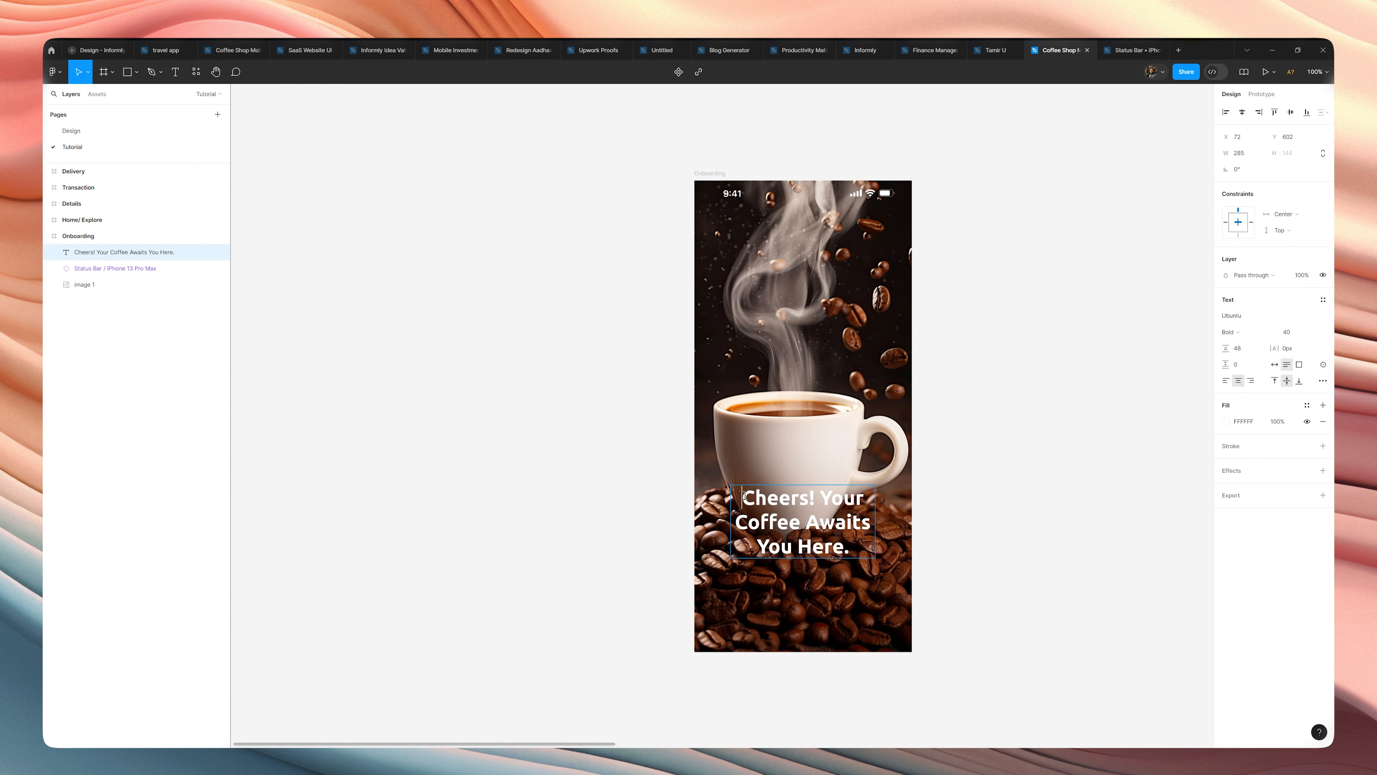
key("Escape")
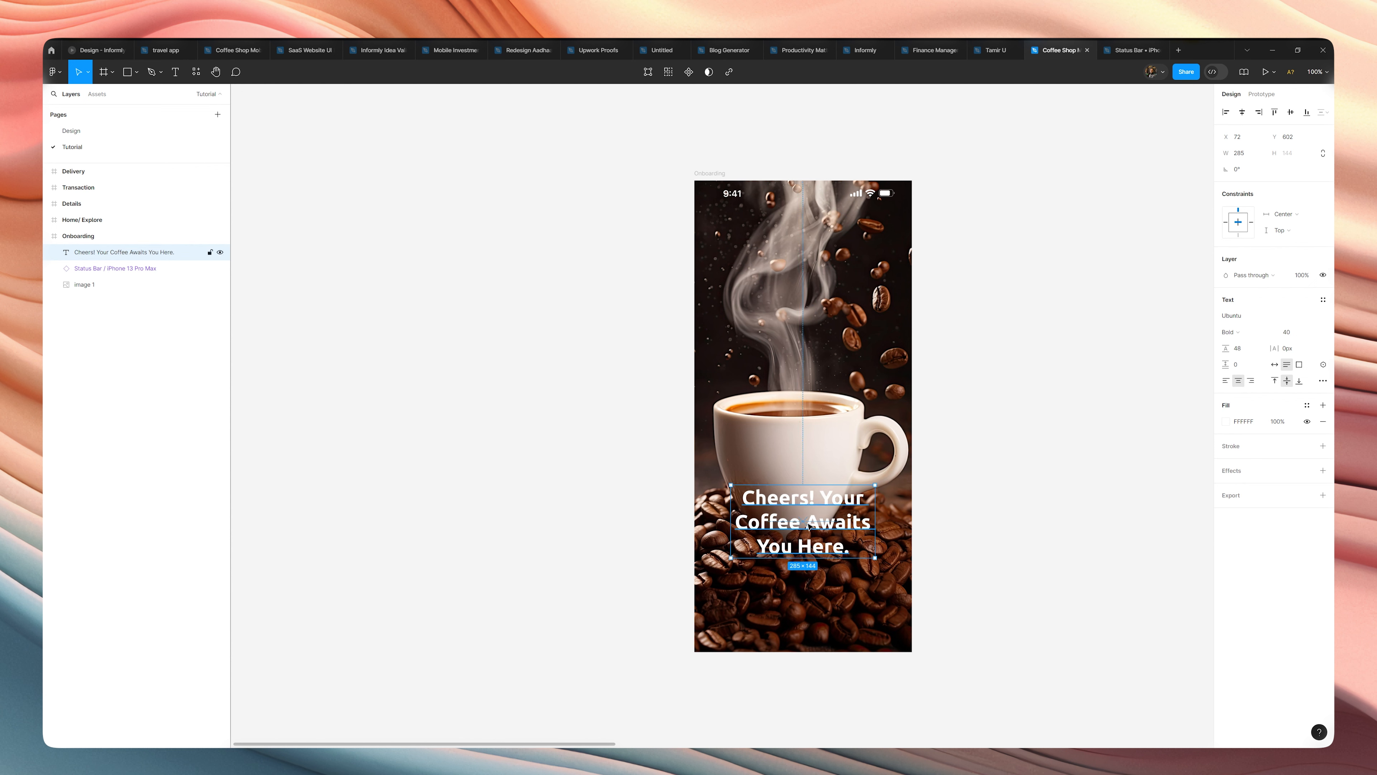
left_click_drag(811, 526, 810, 534)
left_click(1026, 529)
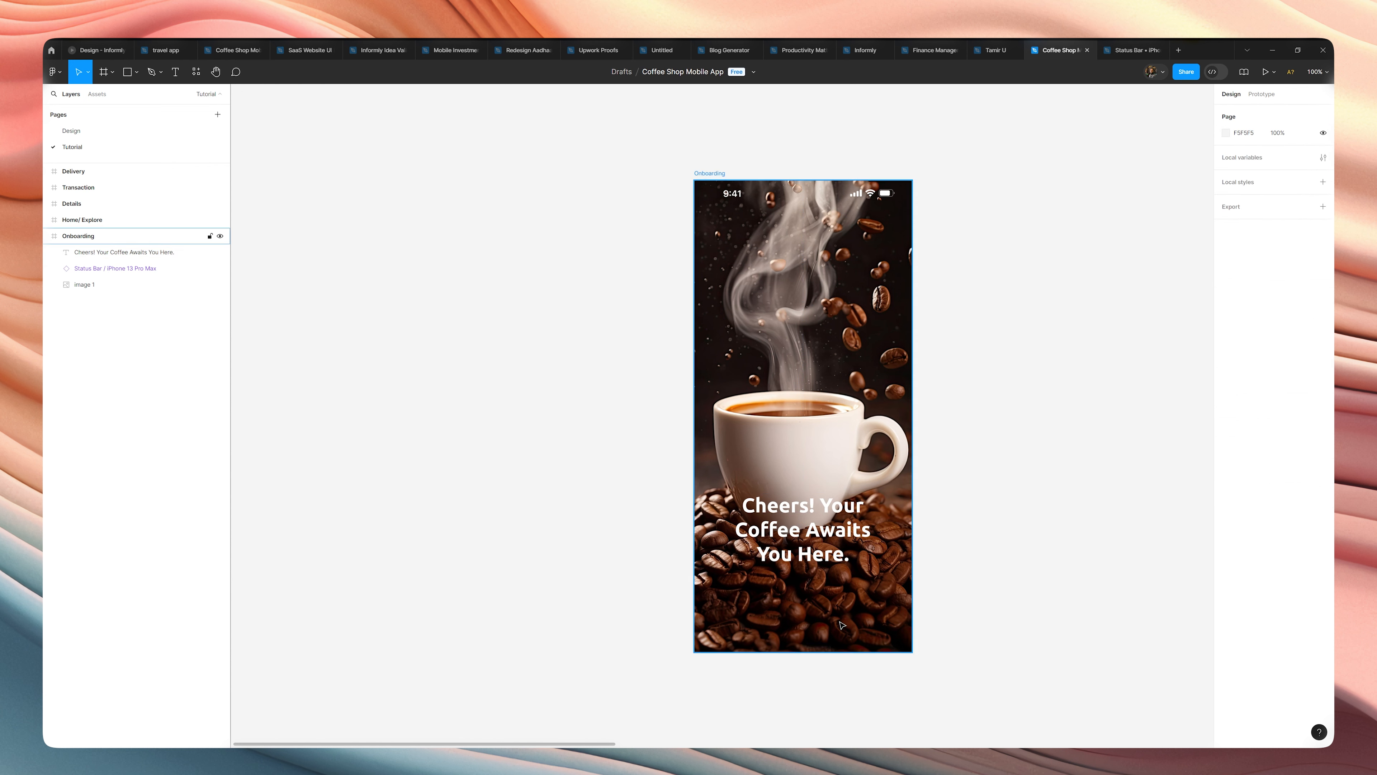
Add a new text layer reading "We" below the headline, placed at about X 42, Y 767.
key("t")
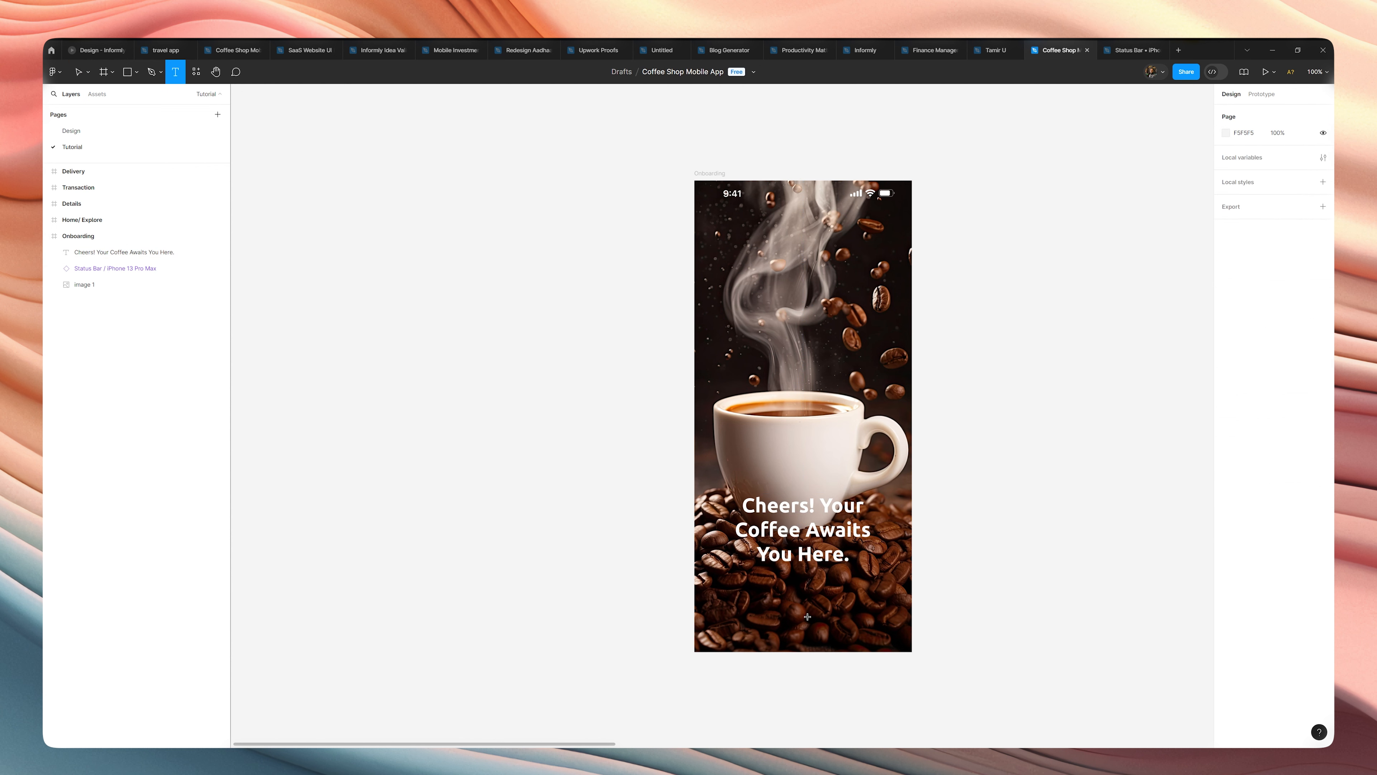
left_click(714, 577)
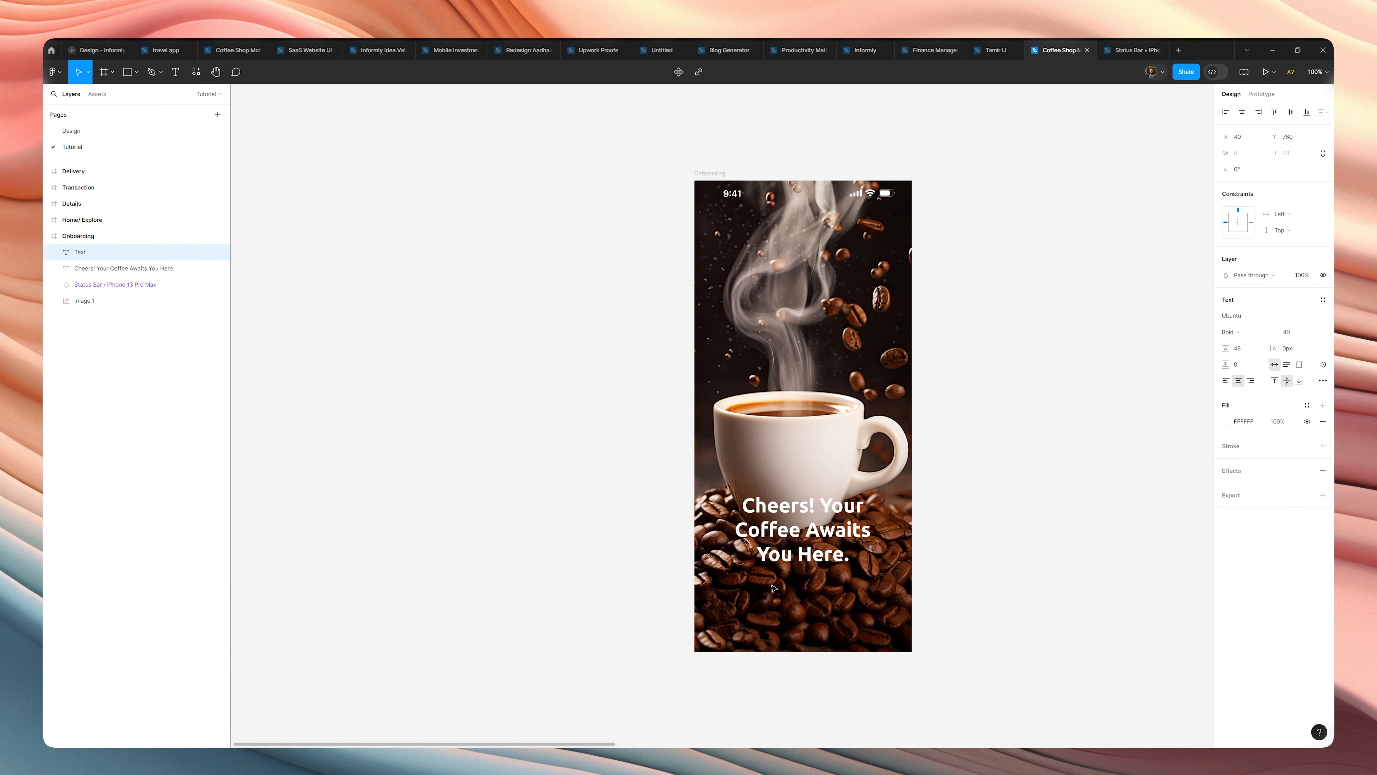
type("We")
key("Escape")
left_click_drag(715, 578, 731, 582)
left_click(796, 539)
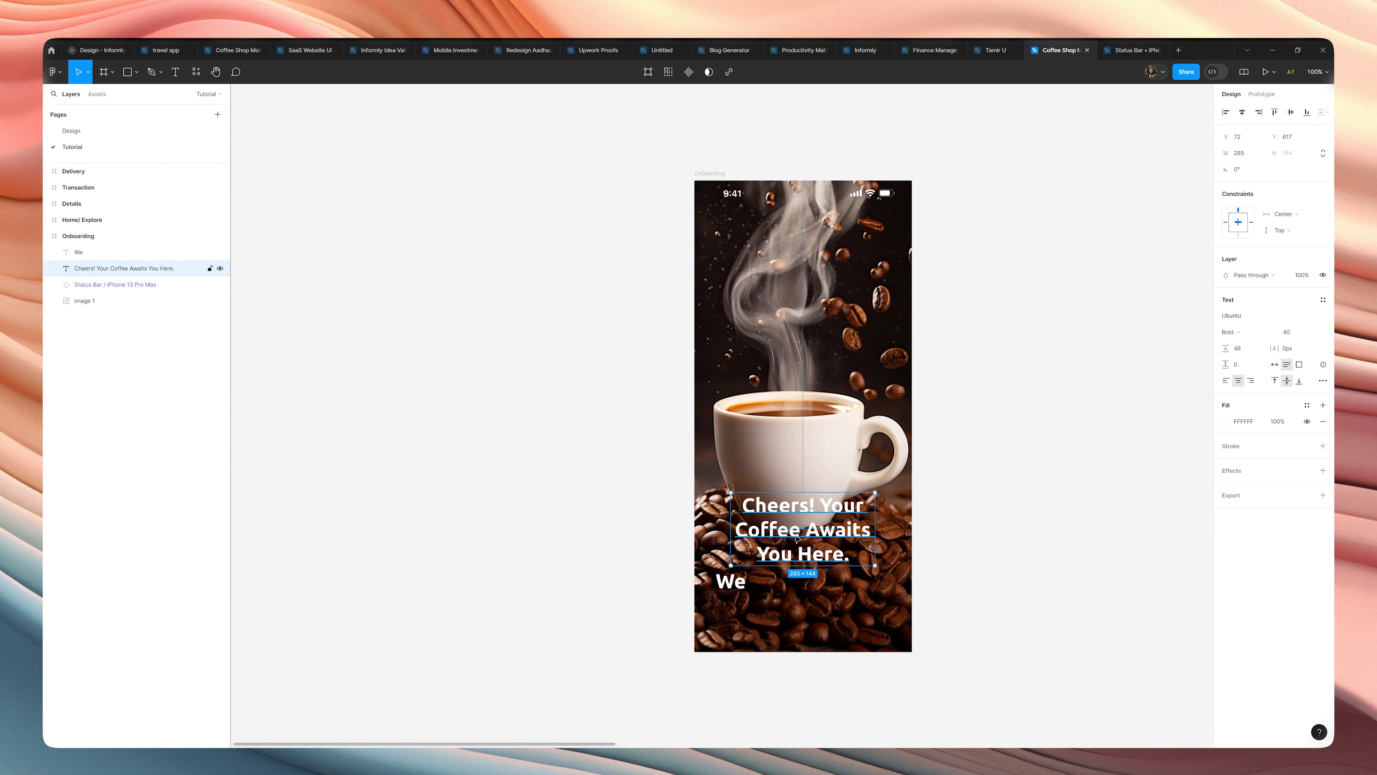
left_click(732, 582)
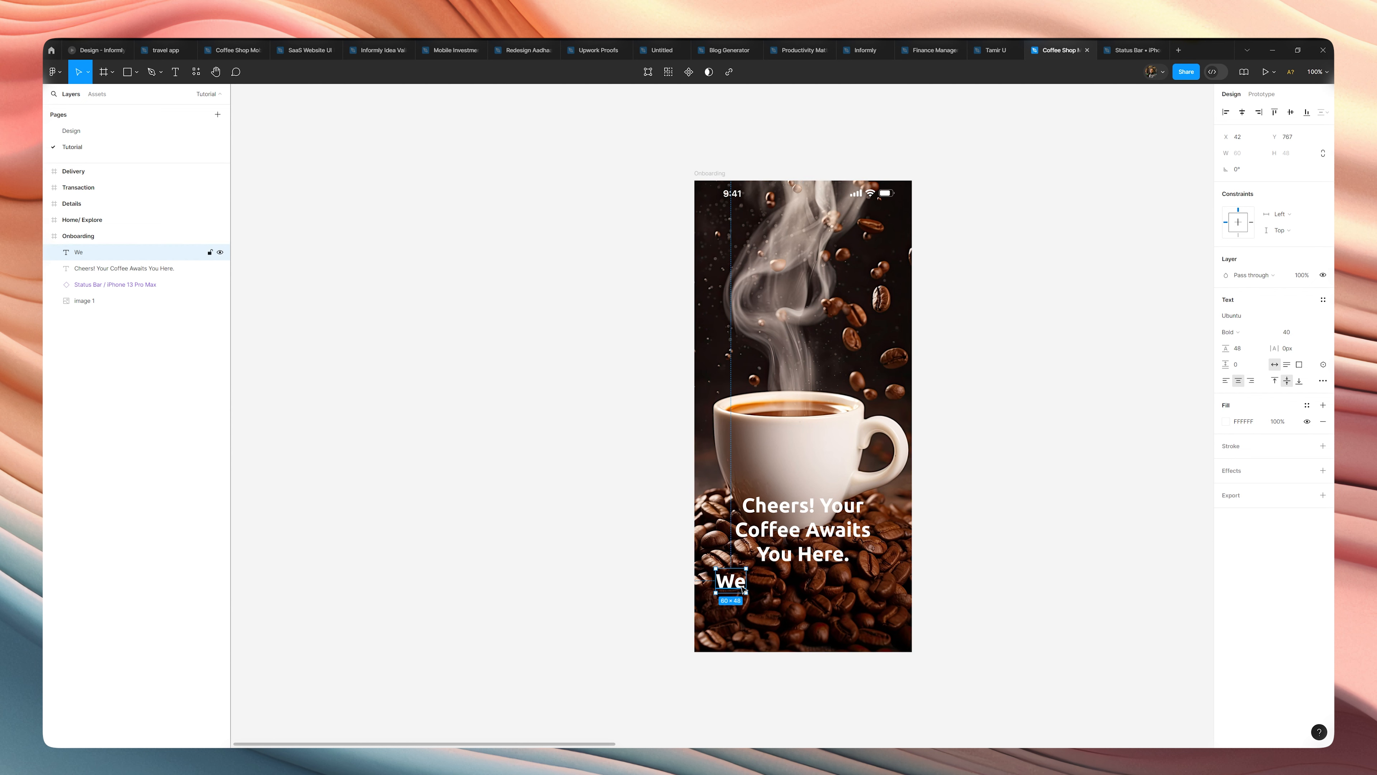
left_click(799, 544)
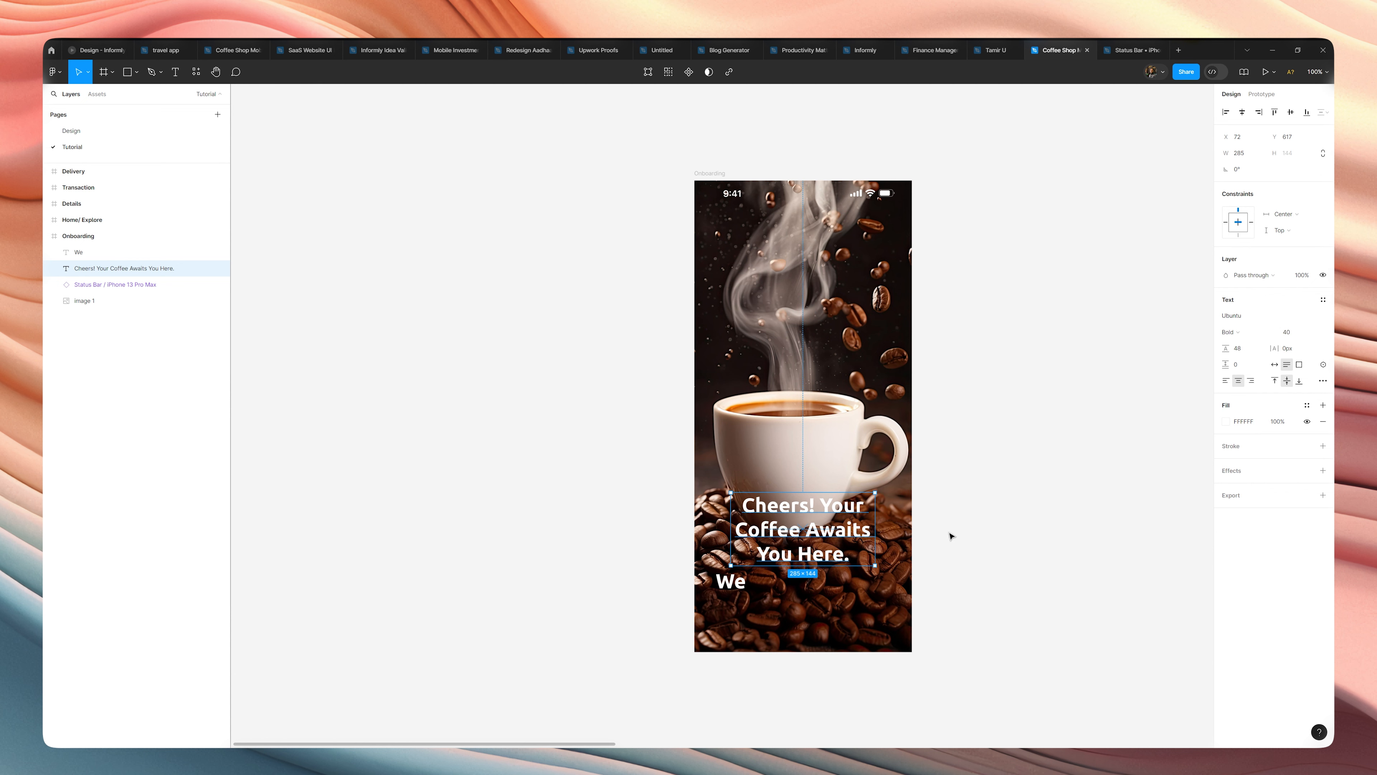
Set the "We" text to font size 20 and Medium weight.
left_click(732, 582)
left_click(1290, 335)
type("20")
key("Return")
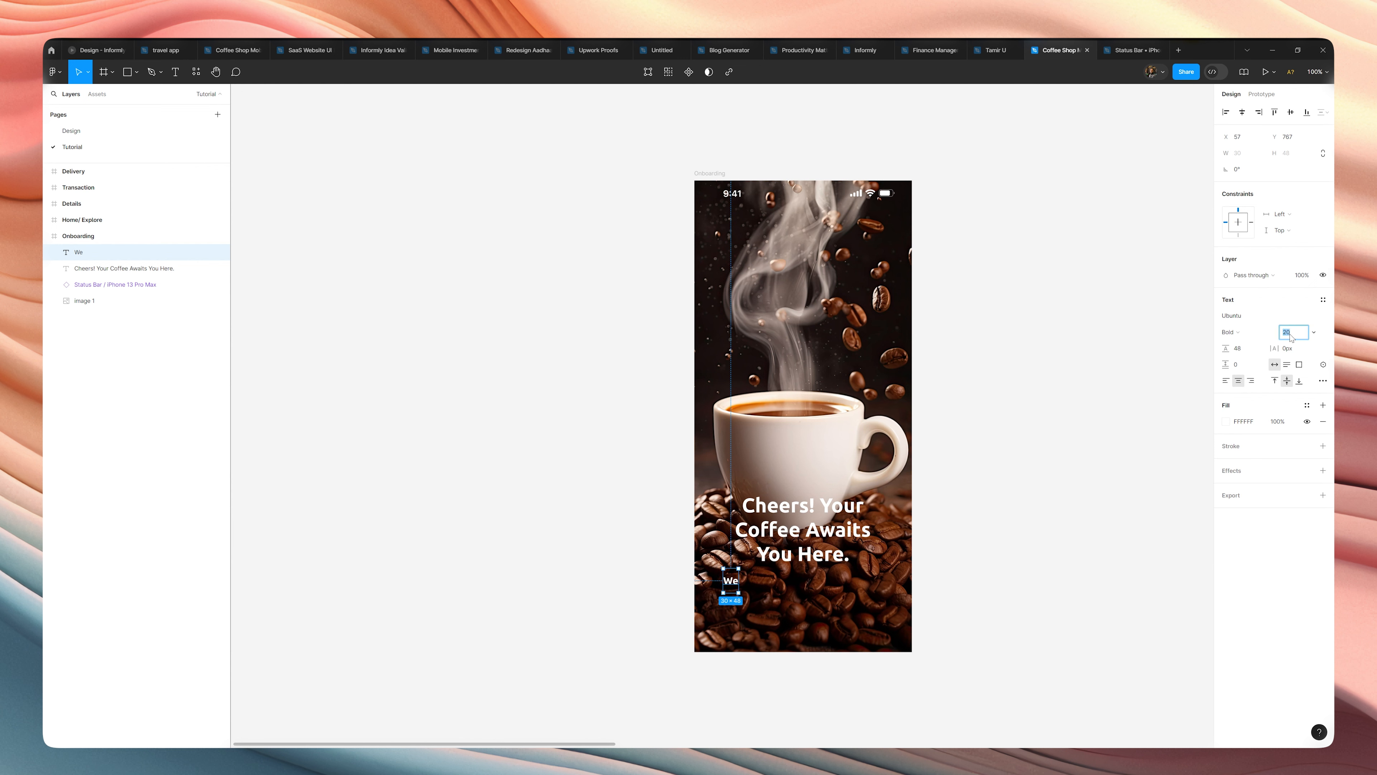
left_click(1231, 332)
left_click(1234, 319)
left_click(1049, 519)
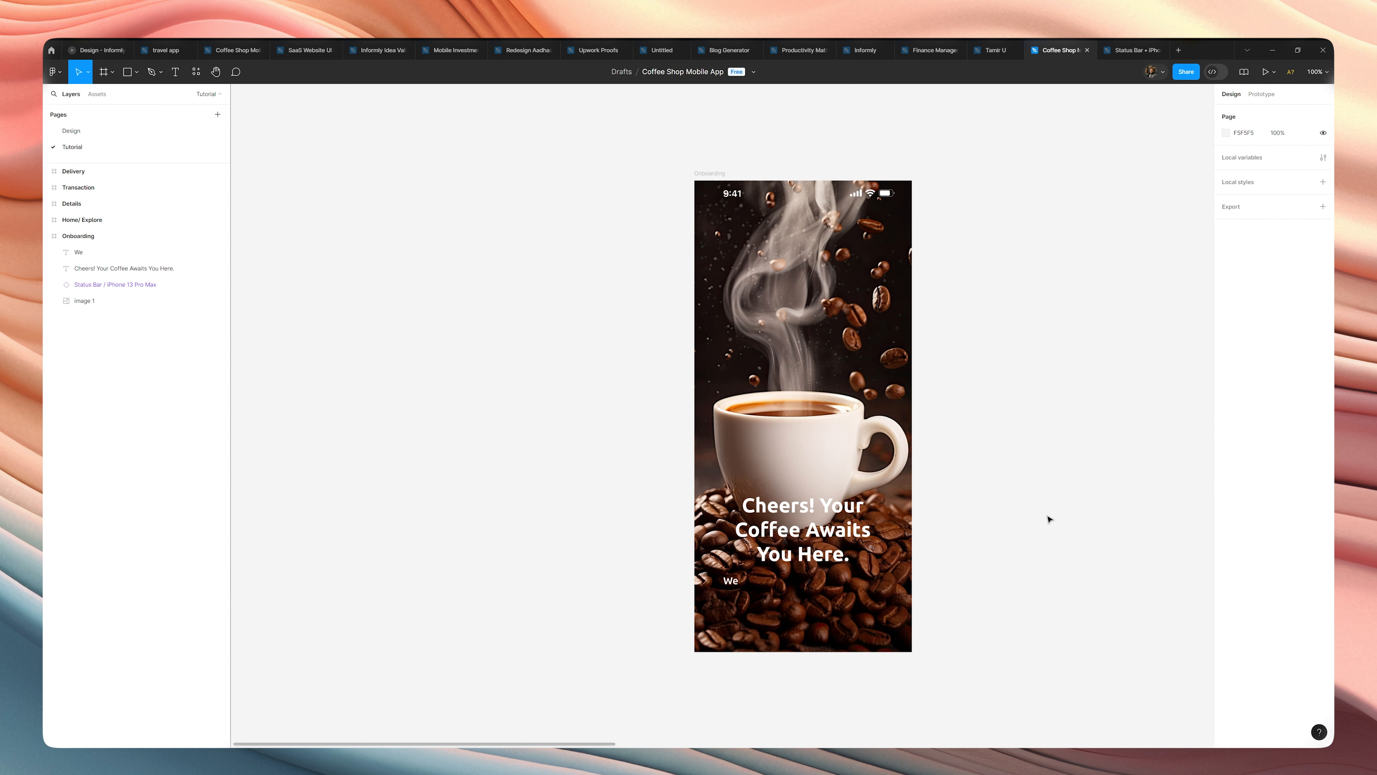
Extend the "We" text to read "Welcome to our cozy coffee corner, where".
double_click(727, 581)
left_click(726, 582)
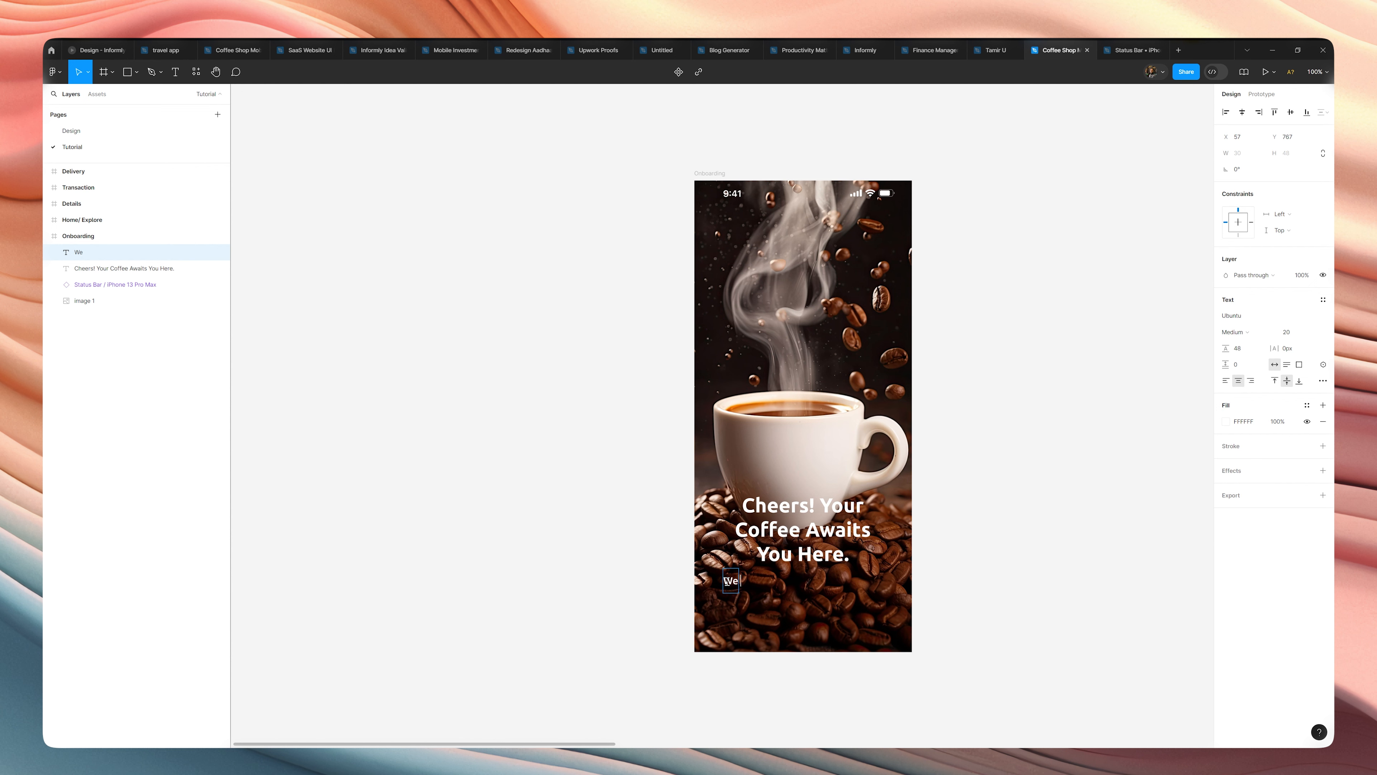
type("lcome to our")
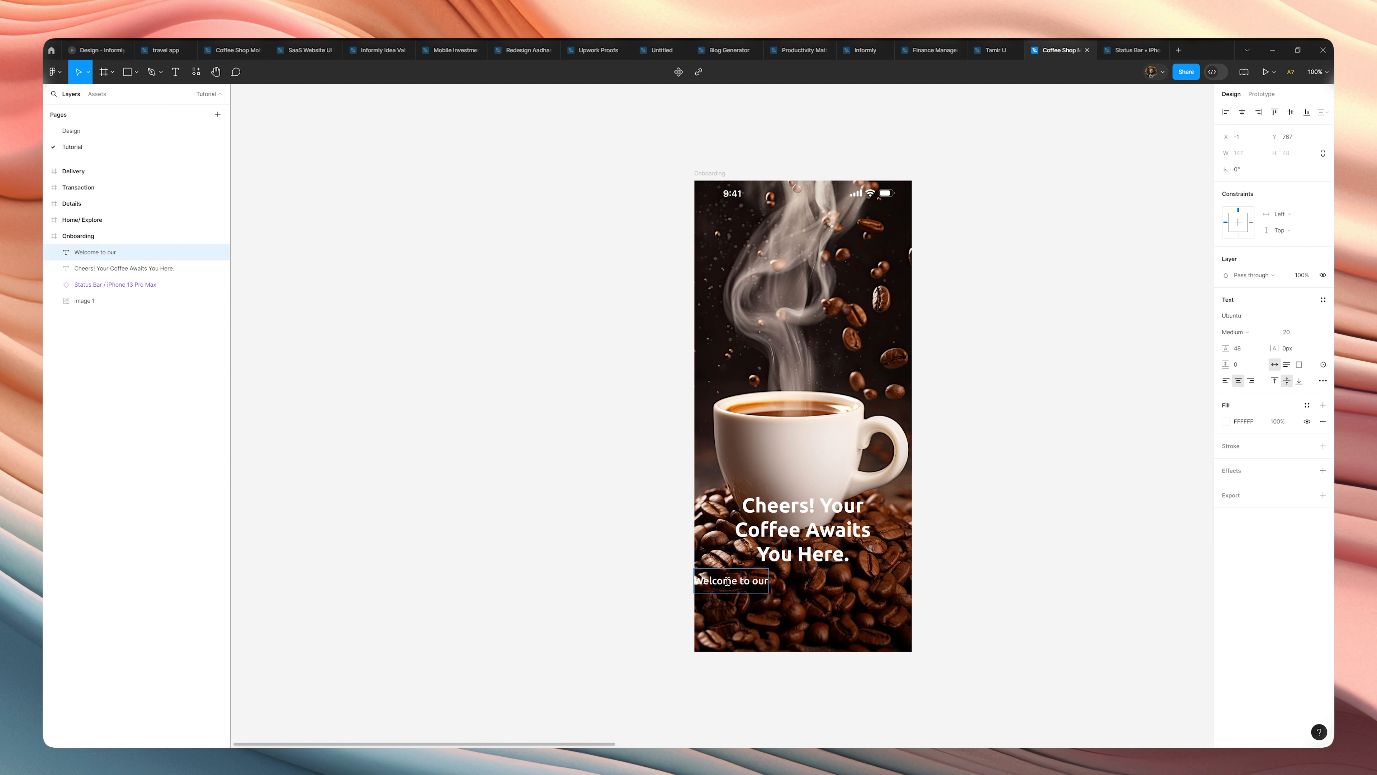
type("cozy co")
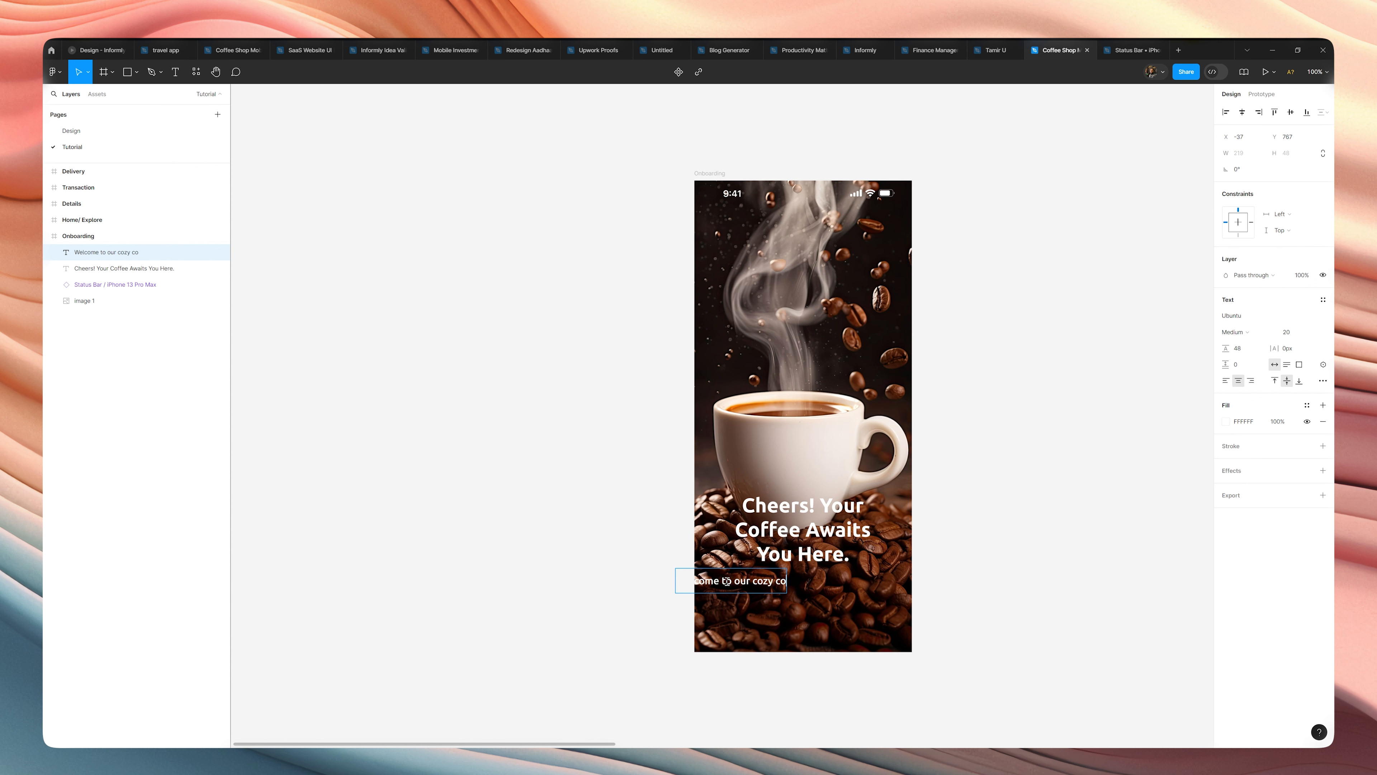
type("ffee cor")
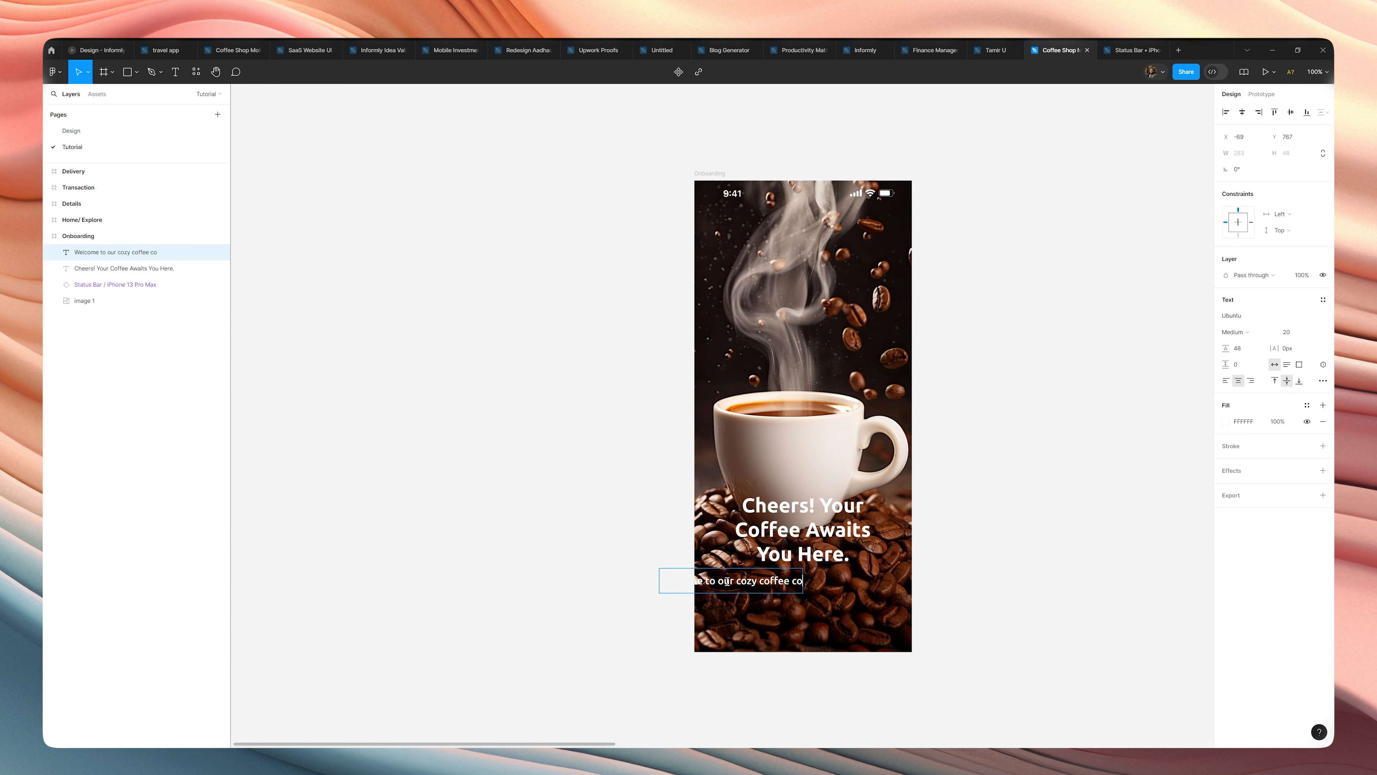
type("ner")
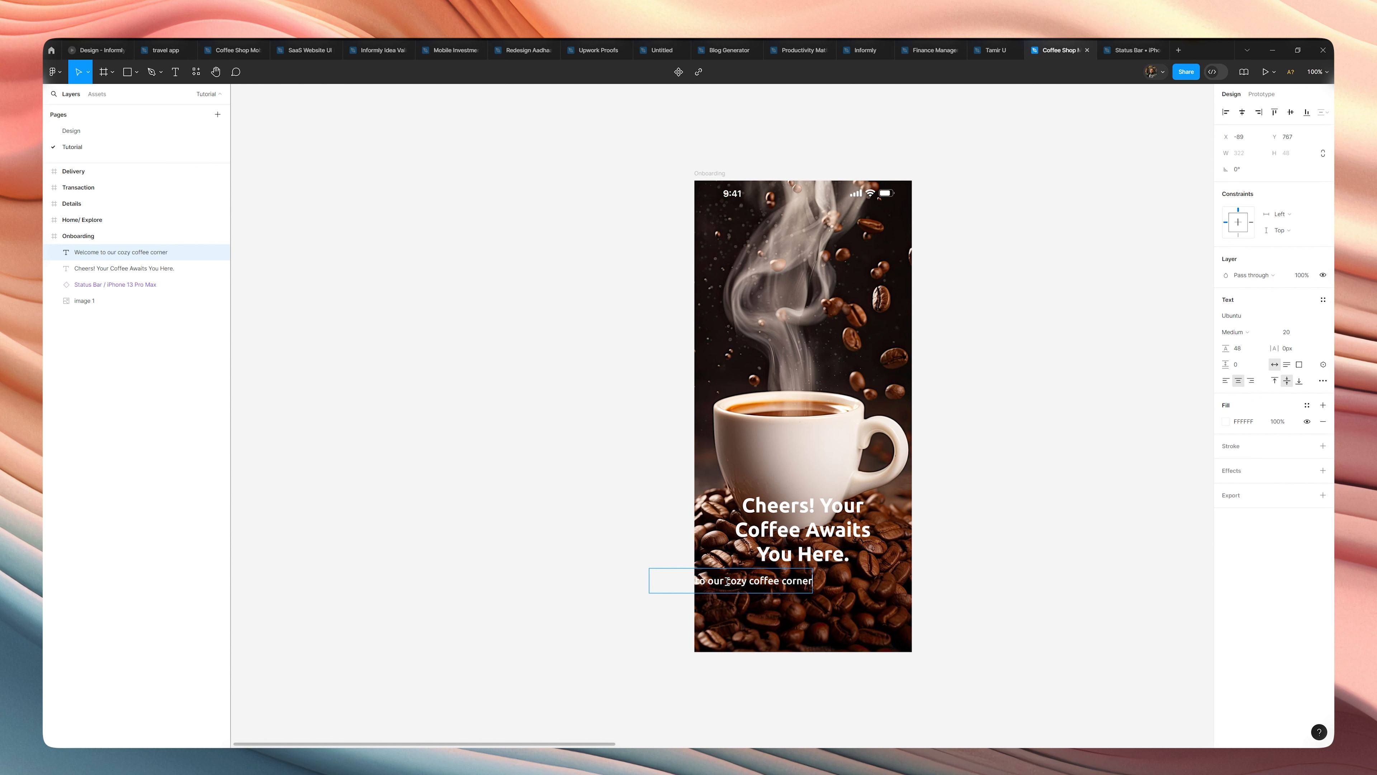
type(", where")
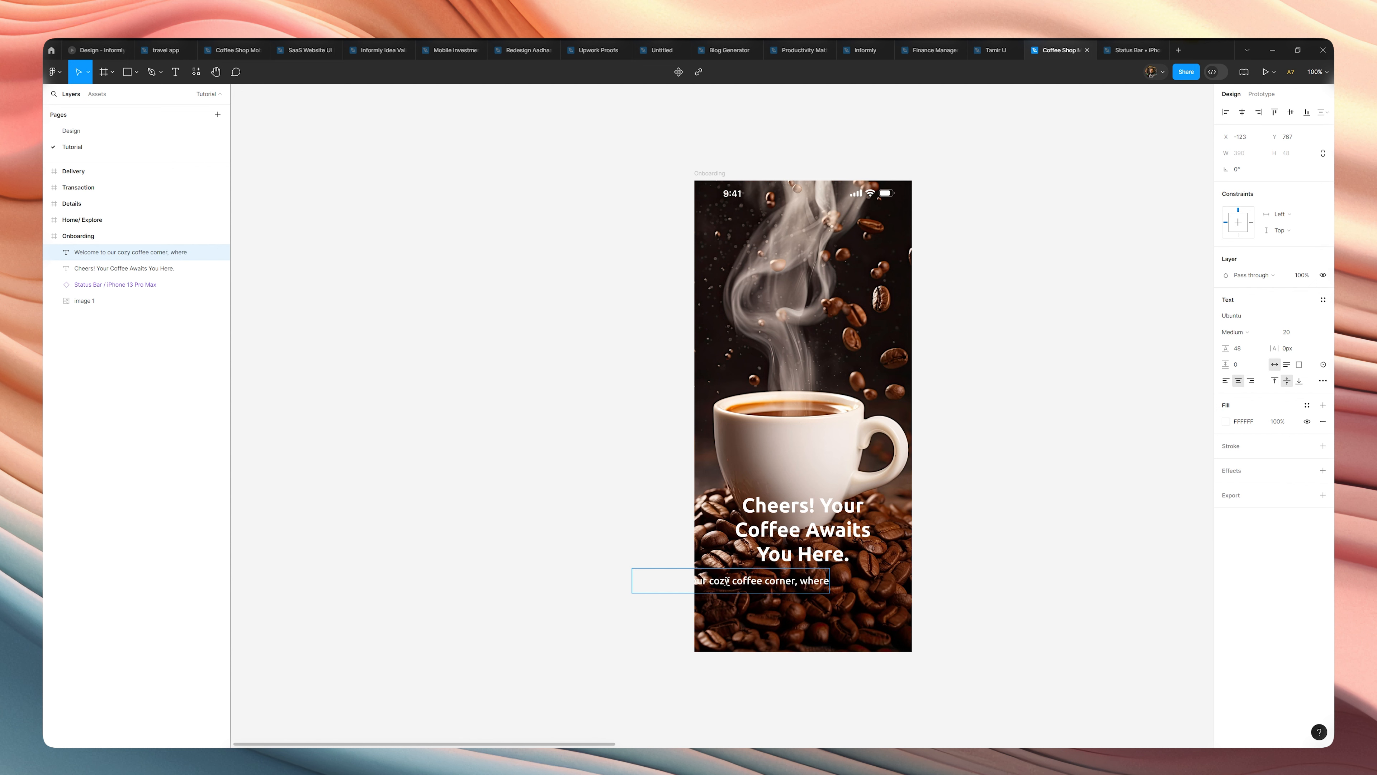
Add a second line to the welcome text reading "every cup is a delightful for you".
key("Return")
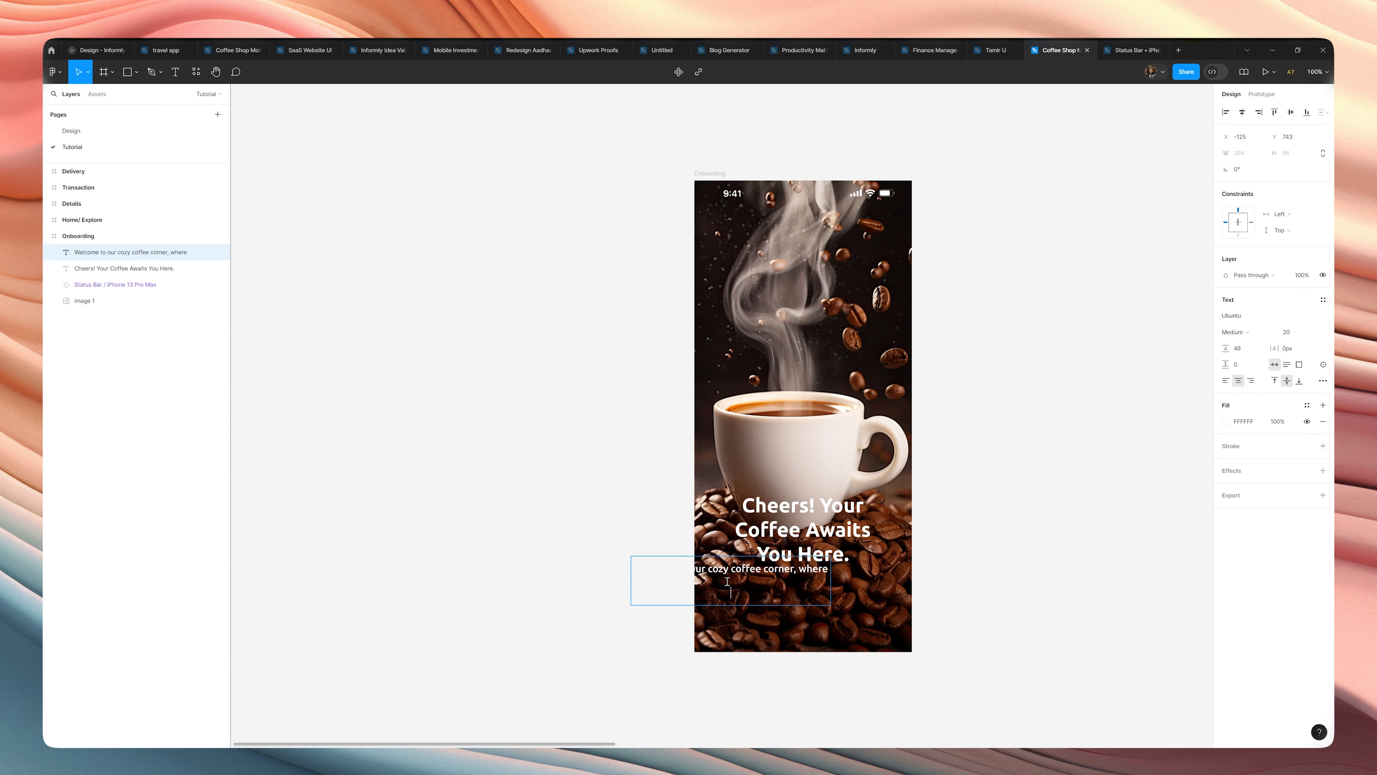
type("e")
type("ver")
type("y cup is")
type(" a ")
type("delight")
type("fu")
type("l")
type(" for ")
type("you")
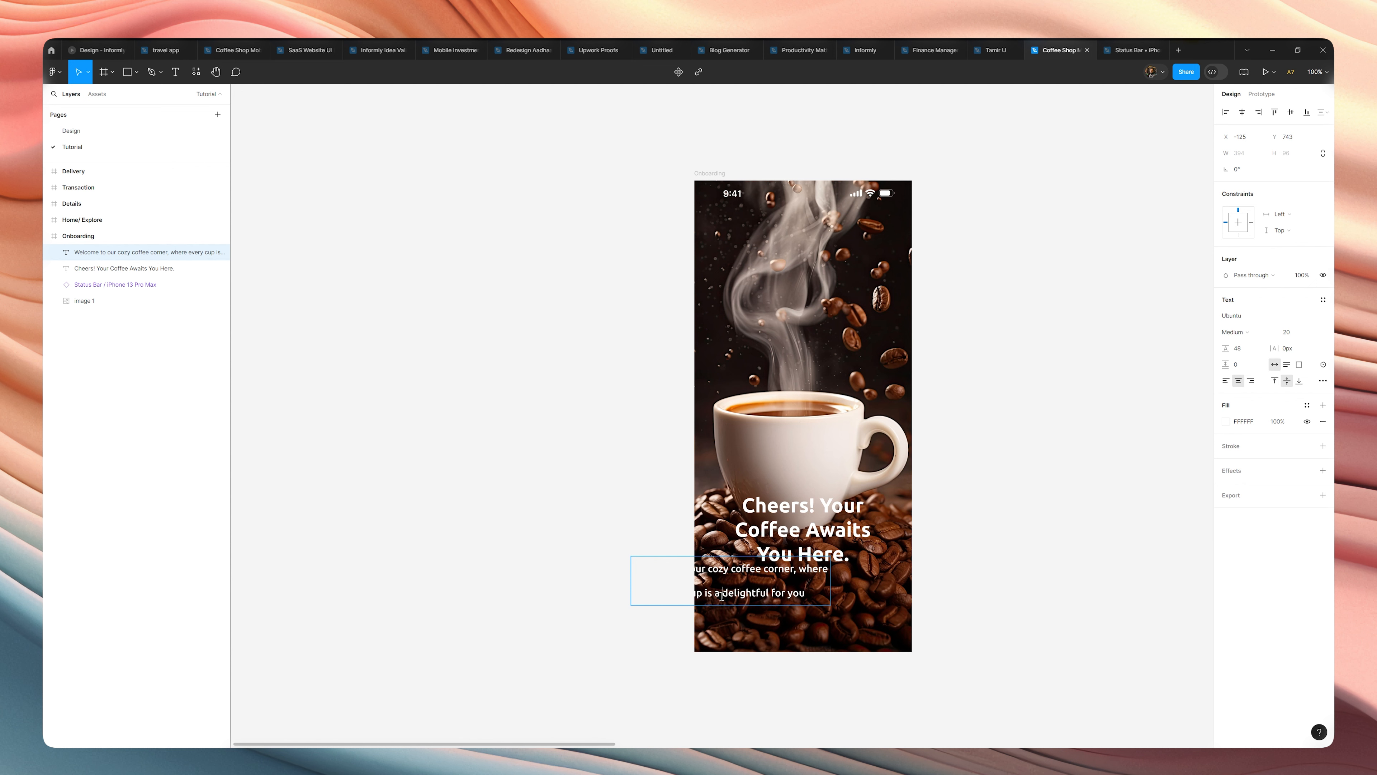
Remove the stray "a" so the second line reads "every cup is delightful for you", and center the welcome text horizontally in the frame.
key("BackSpace")
key("BackSpace")
key("Escape")
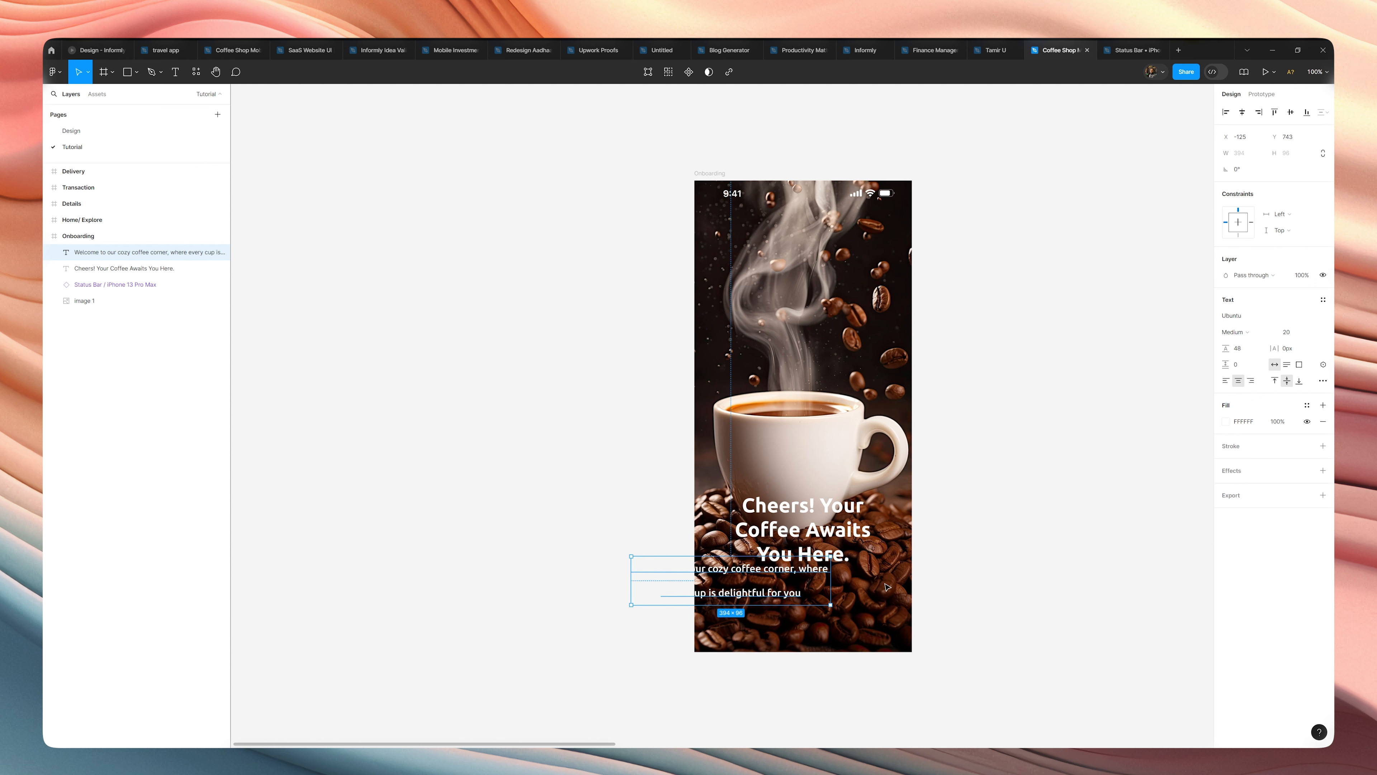
left_click(1242, 112)
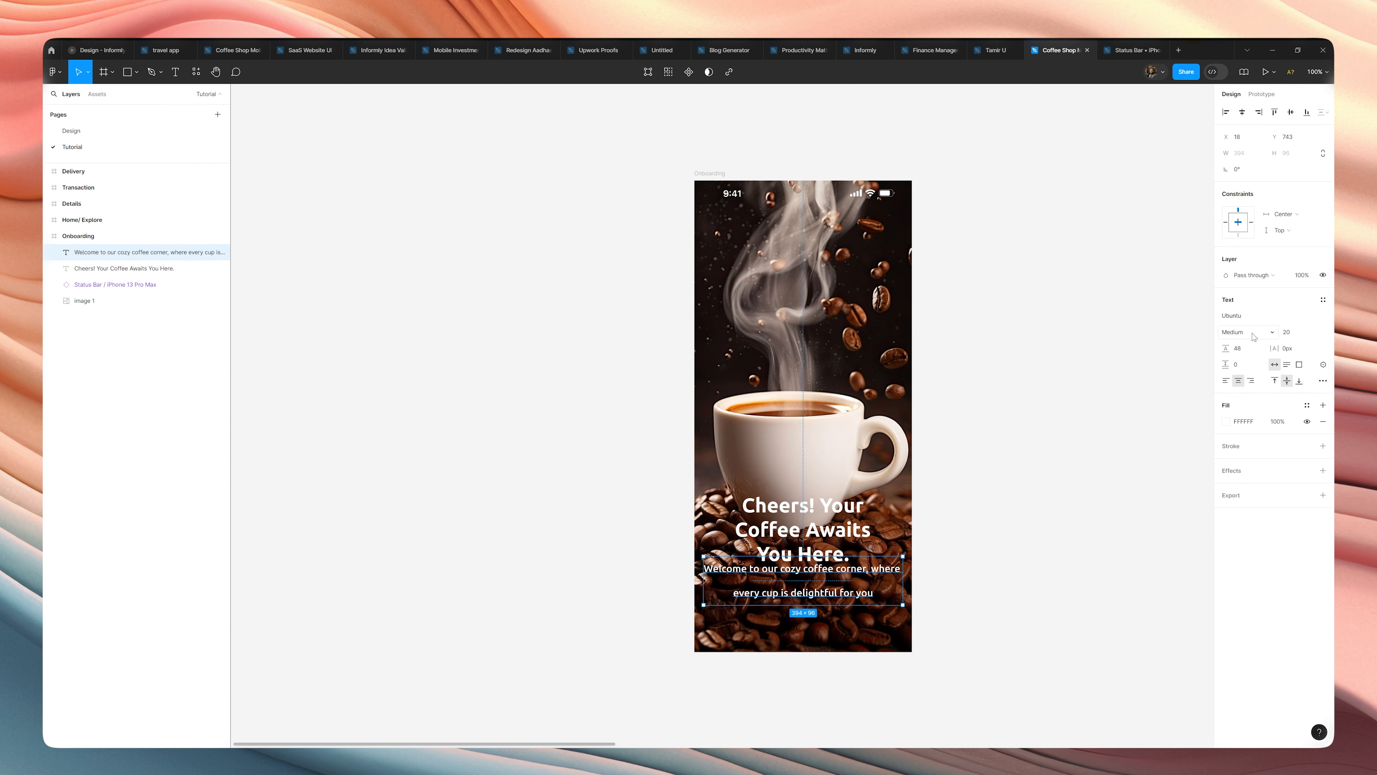
Set the welcome text's line height to 28 and its font weight to Regular.
left_click(1246, 353)
type("28")
key("Return")
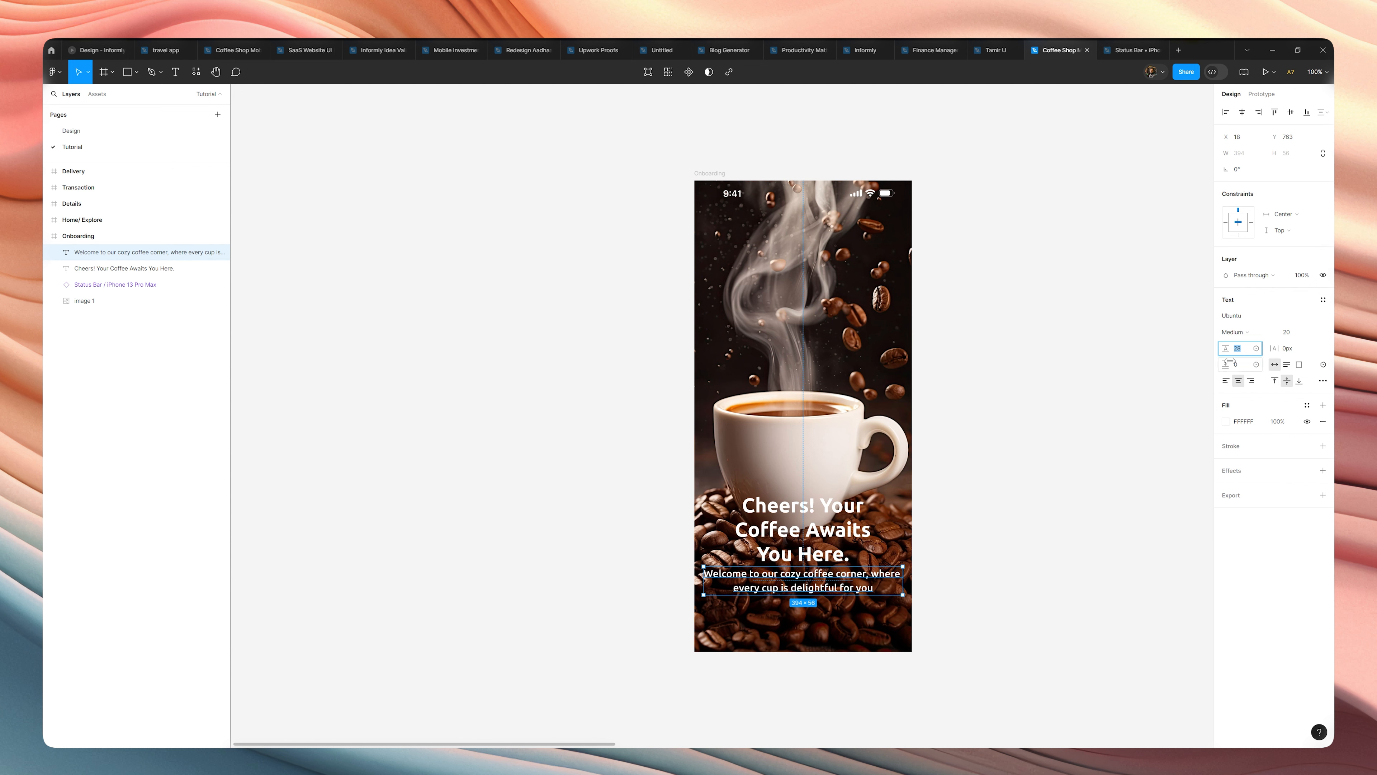
left_click(1235, 332)
left_click(1237, 318)
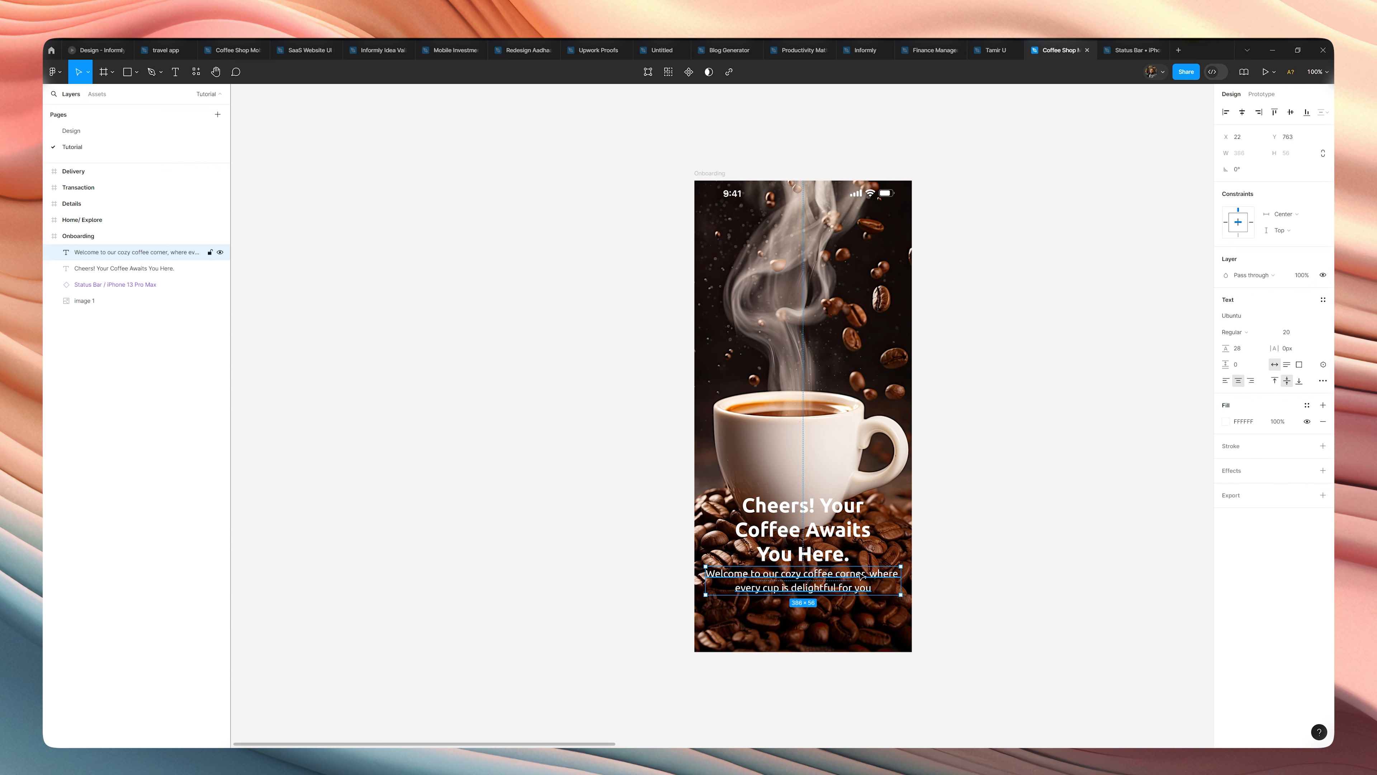
Move the welcome text down to Y 783 and narrow its text box to 273 wide.
left_click_drag(861, 582, 880, 591)
double_click(780, 606)
left_click(779, 605)
key("BackSpace")
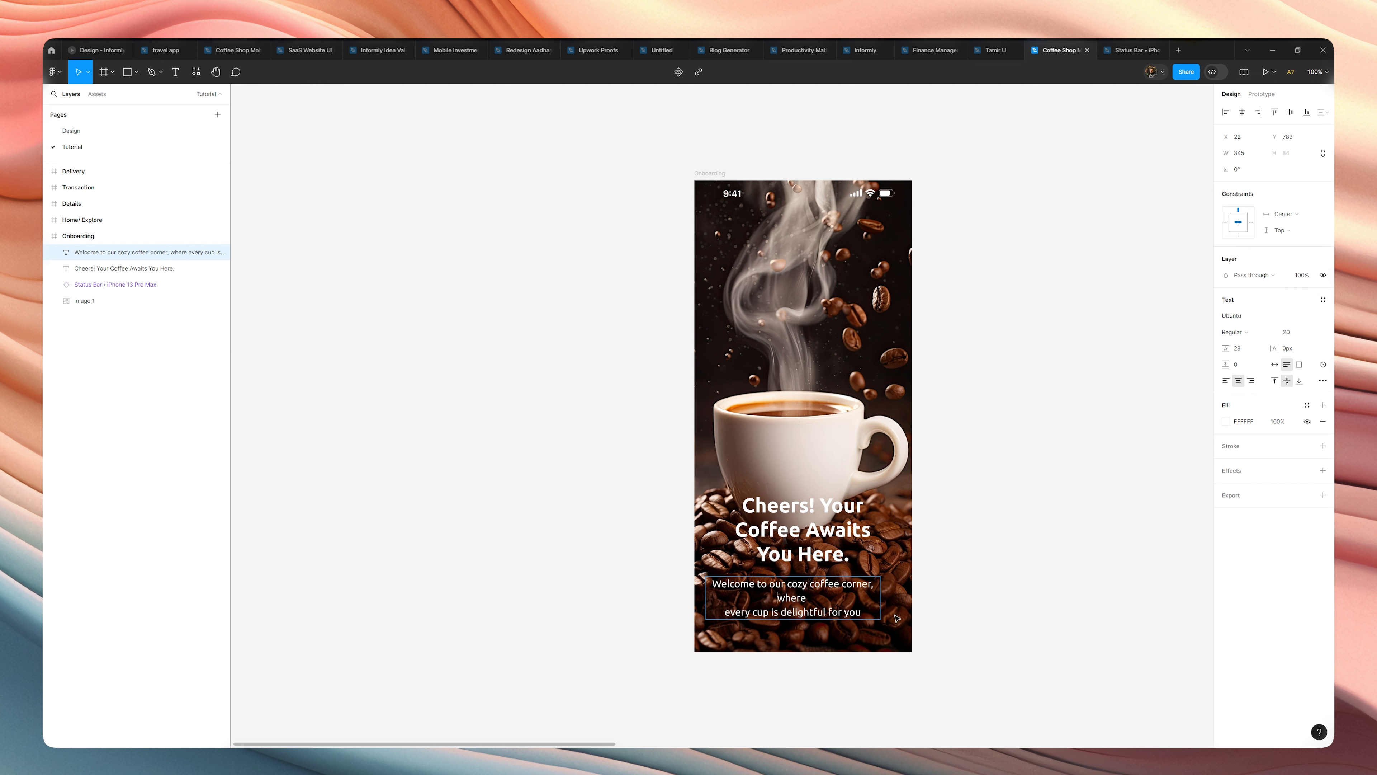
key("Escape")
left_click_drag(880, 597, 844, 597)
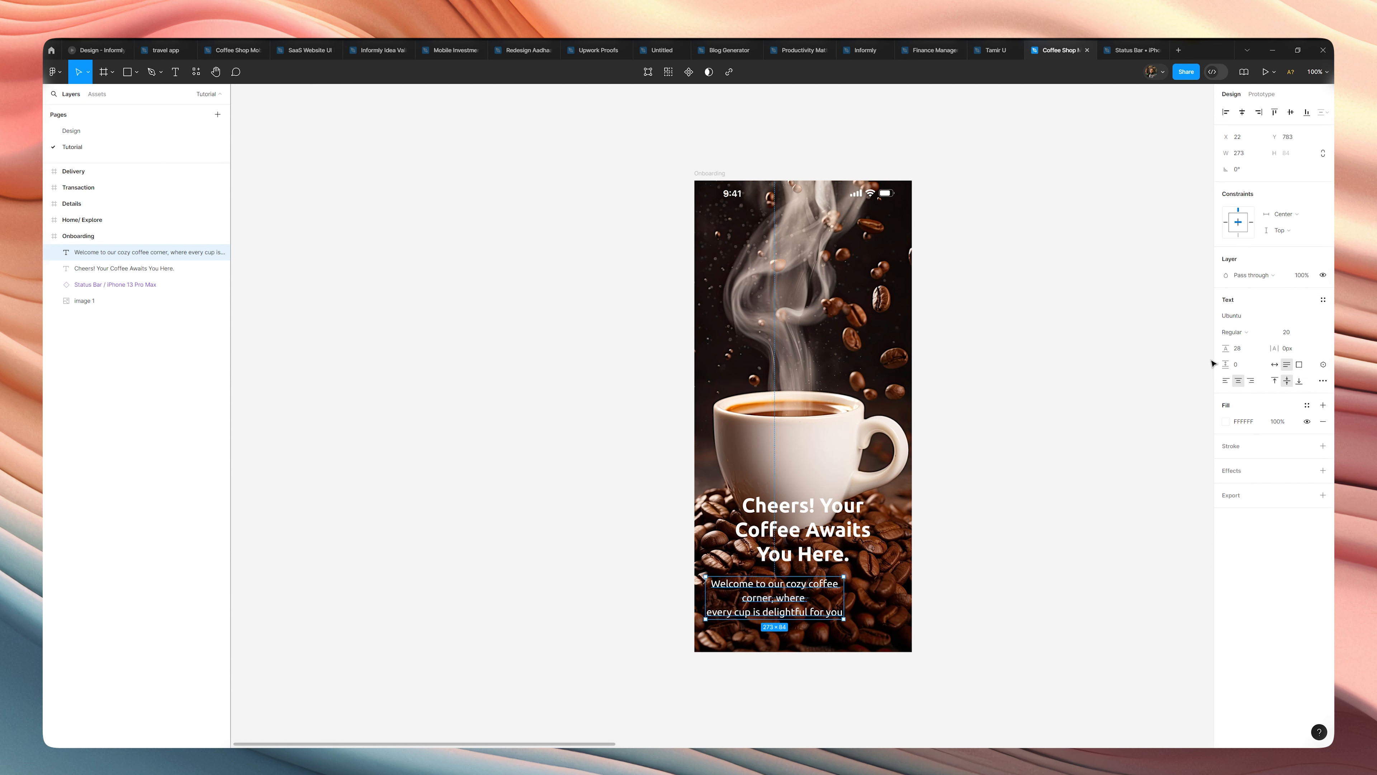
Widen the welcome text box to 400 and center it horizontally in the Onboarding frame.
left_click(1243, 112)
left_click(1125, 375)
left_click(793, 602)
left_click_drag(871, 597, 936, 591)
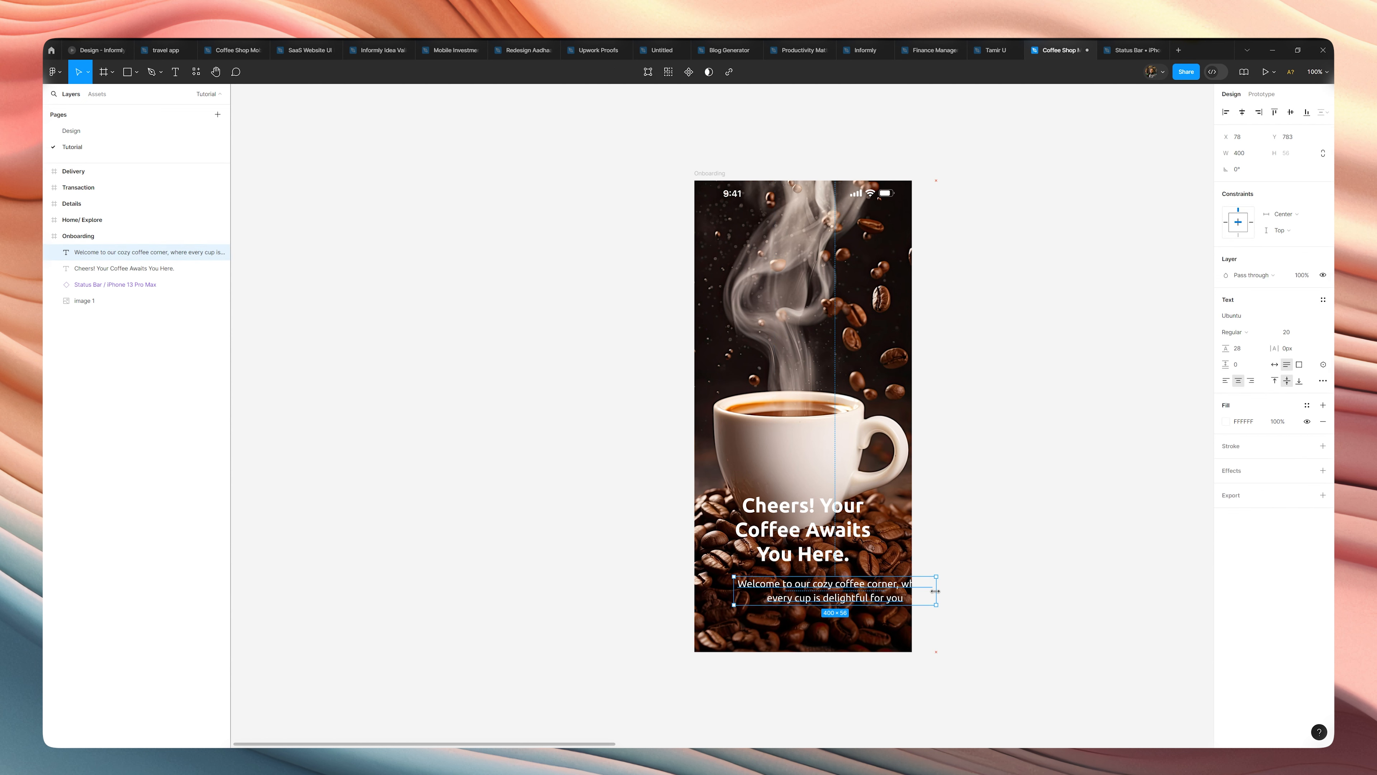
left_click(1245, 115)
left_click(970, 564)
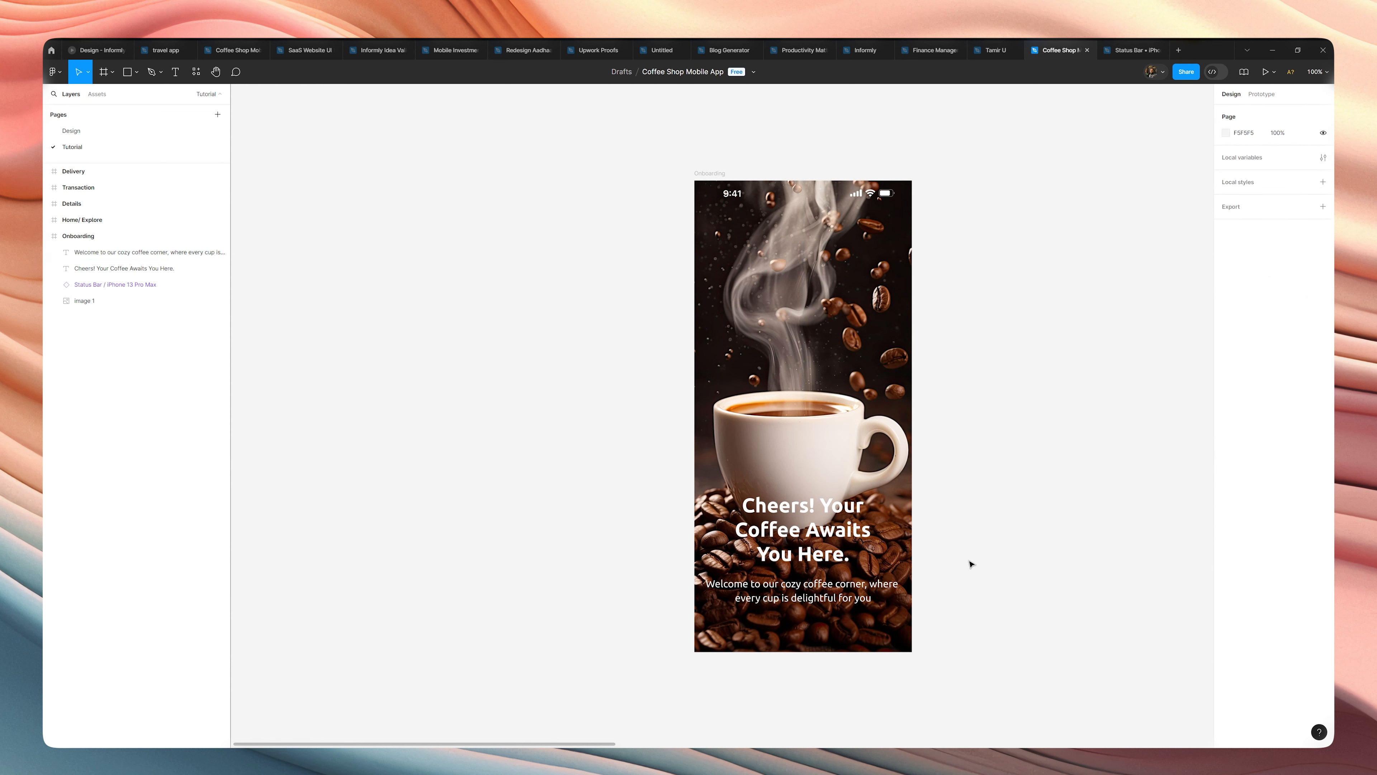
Add a five-column layout grid with a margin of 16 to the Onboarding frame.
left_click(136, 252)
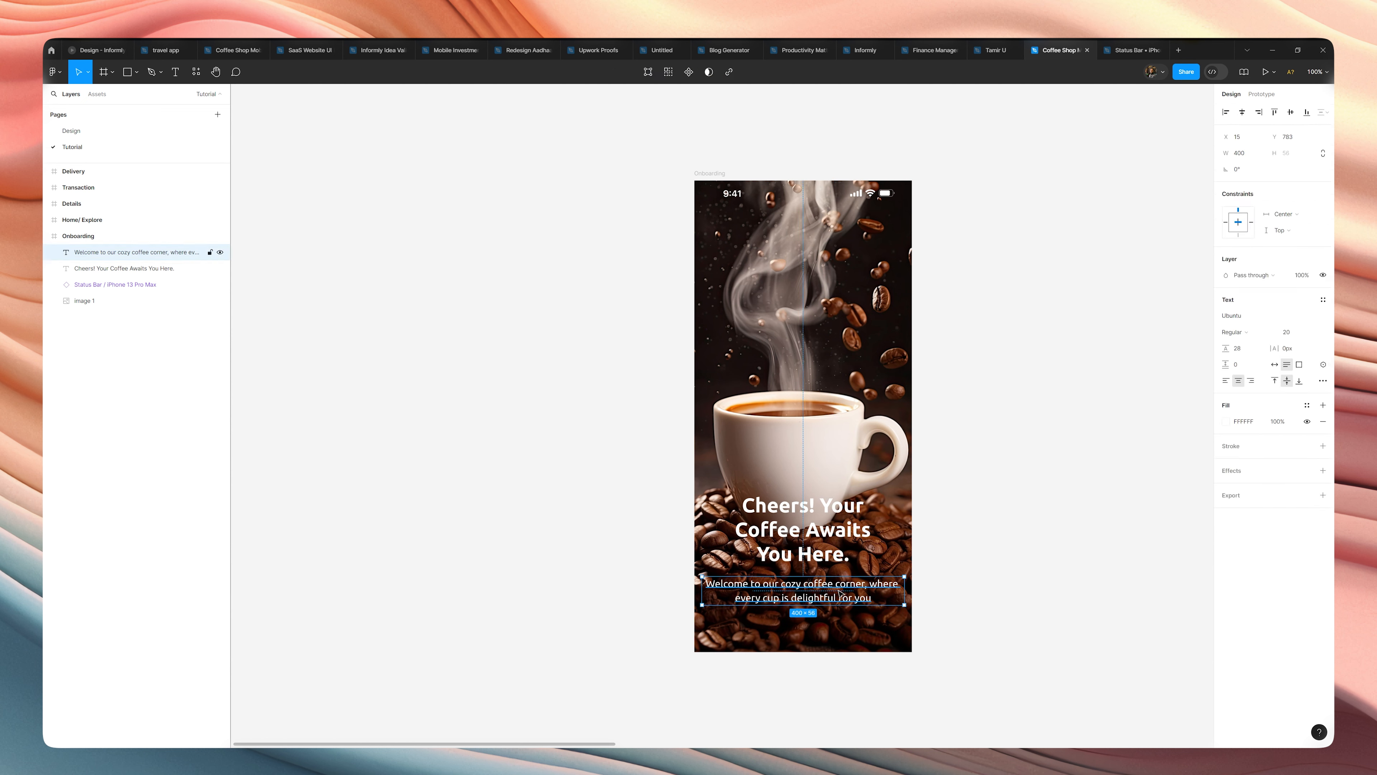
left_click(715, 171)
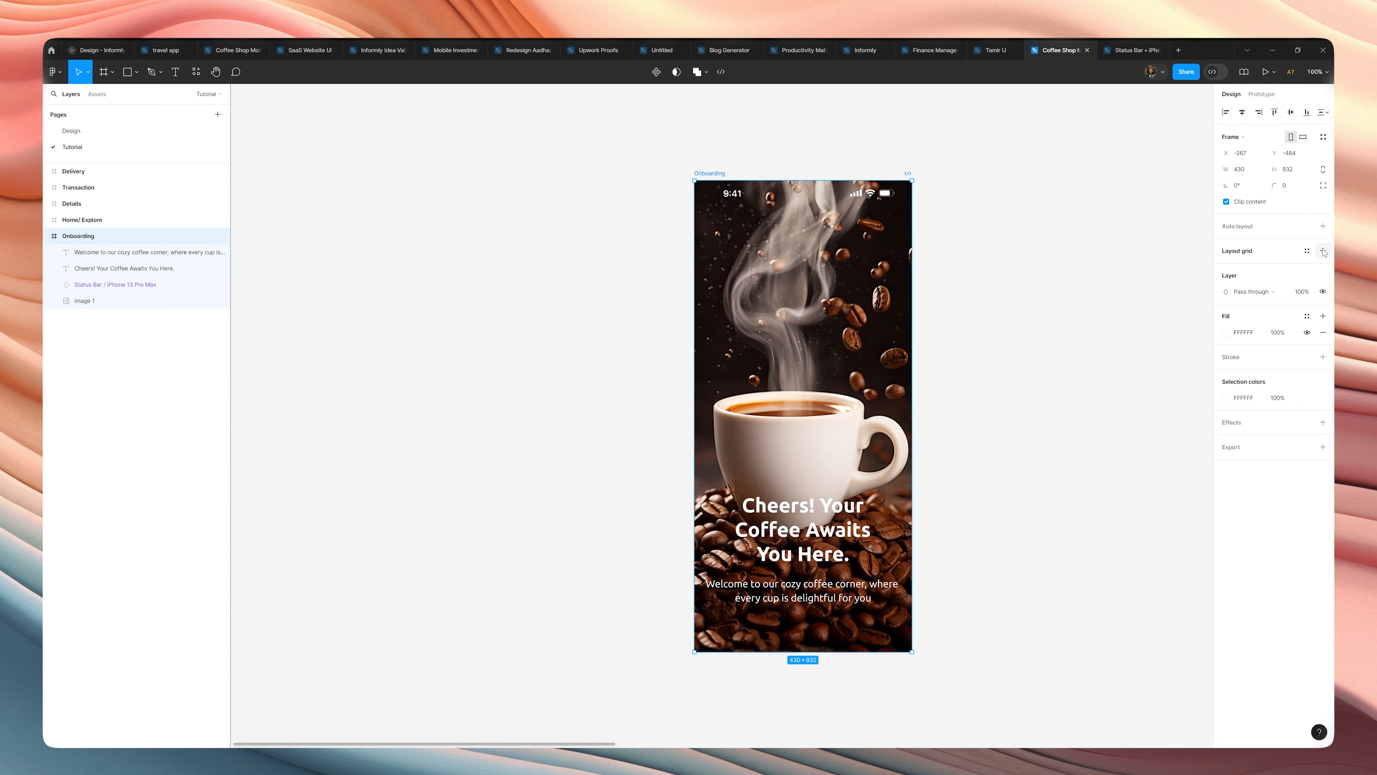
left_click(1323, 250)
left_click(1225, 267)
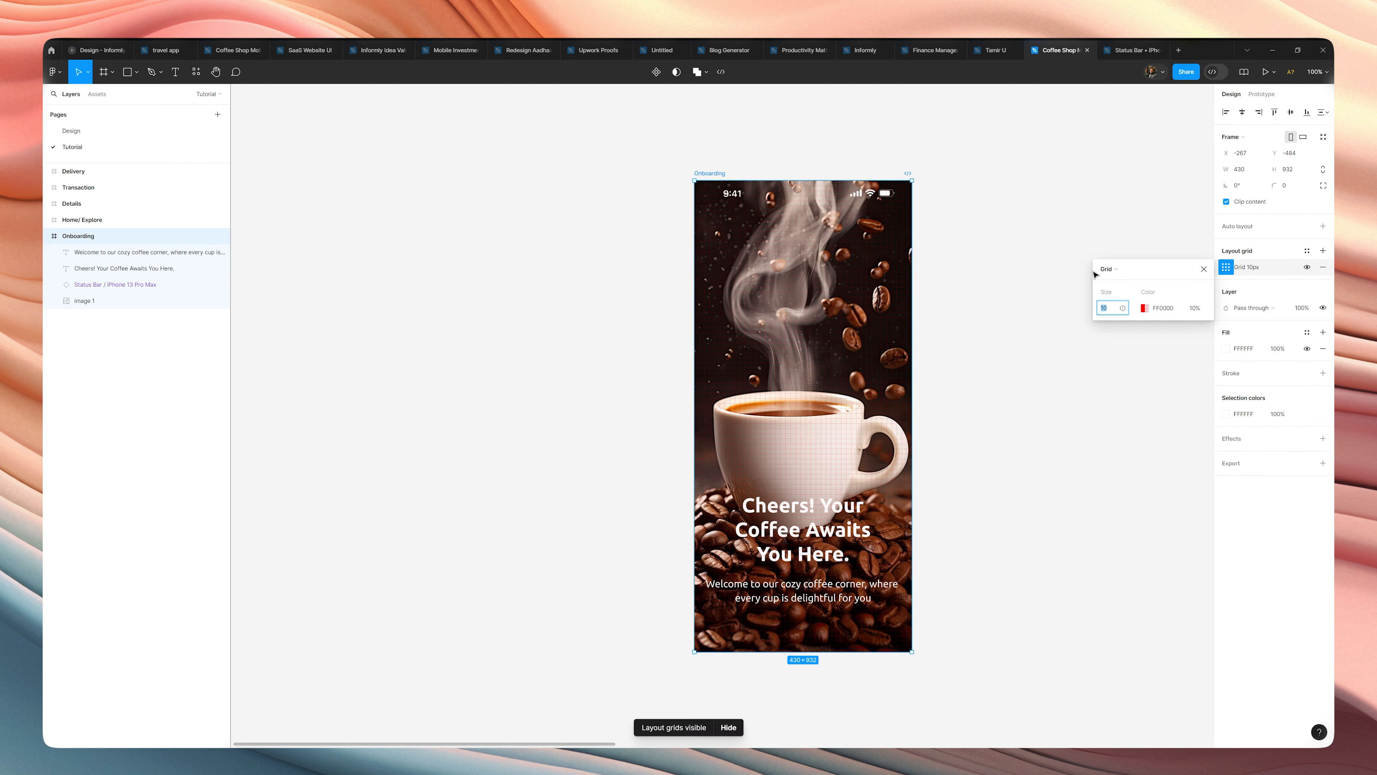
left_click(1109, 269)
left_click(1122, 289)
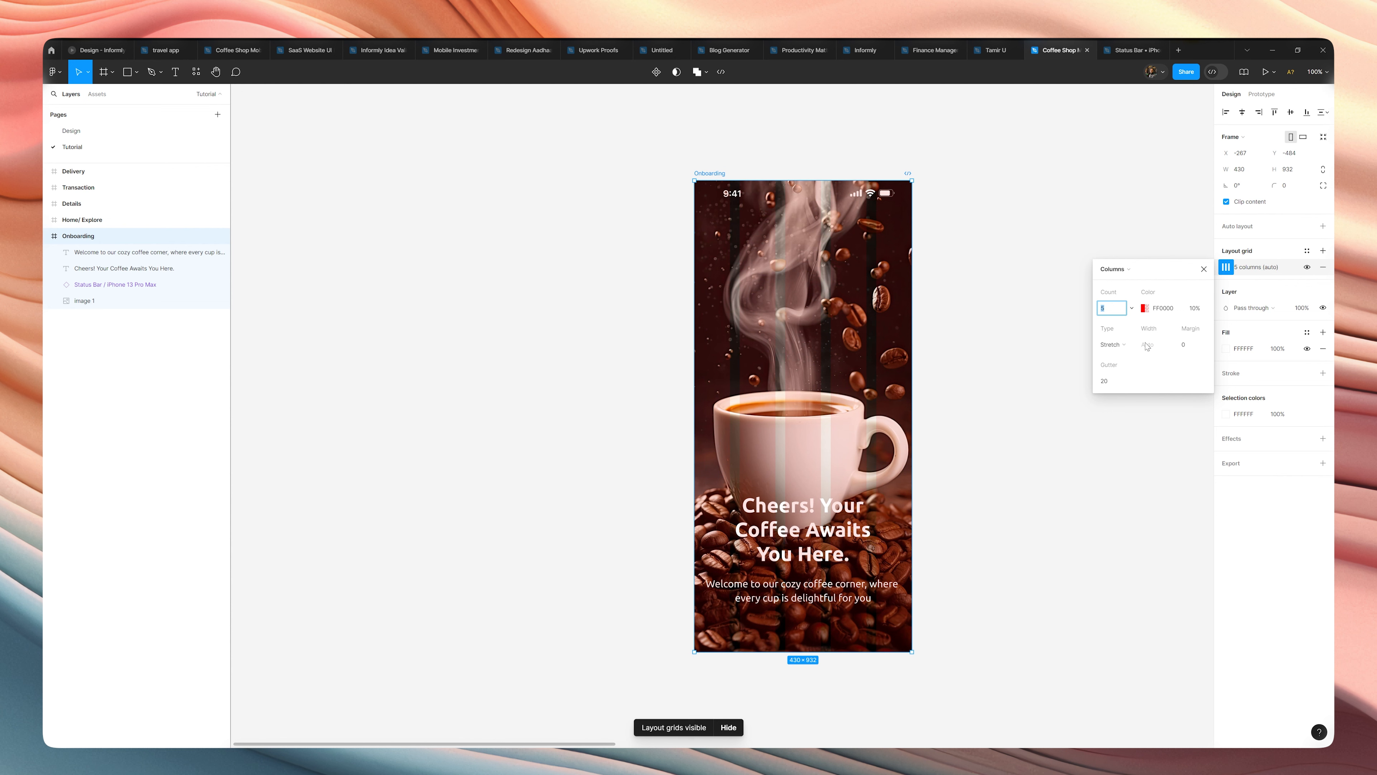
left_click(1186, 346)
key("BackSpace")
key("Return")
Change the column grid's color to white FFFFFF at 30% opacity.
left_click(1144, 308)
left_click_drag(987, 326, 917, 307)
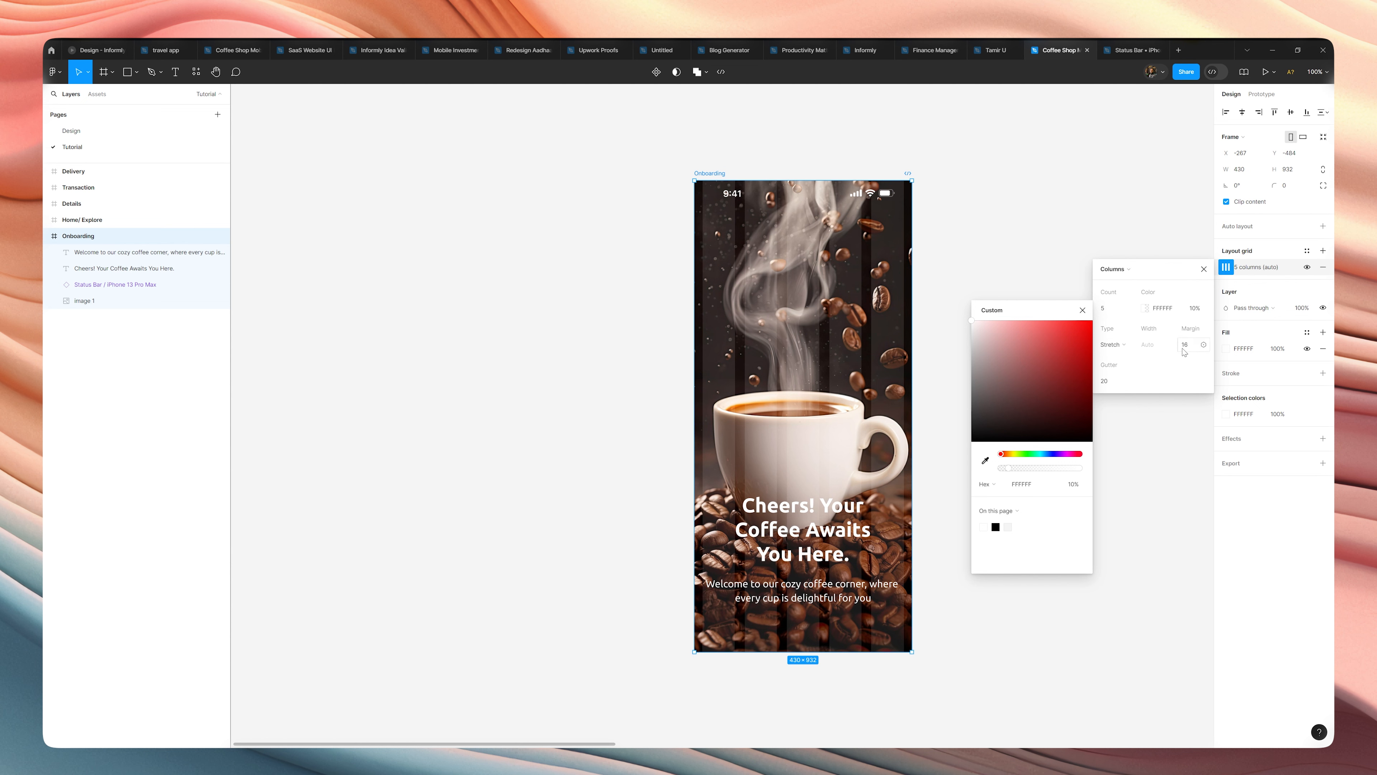
left_click(1192, 310)
type("30")
key("Return")
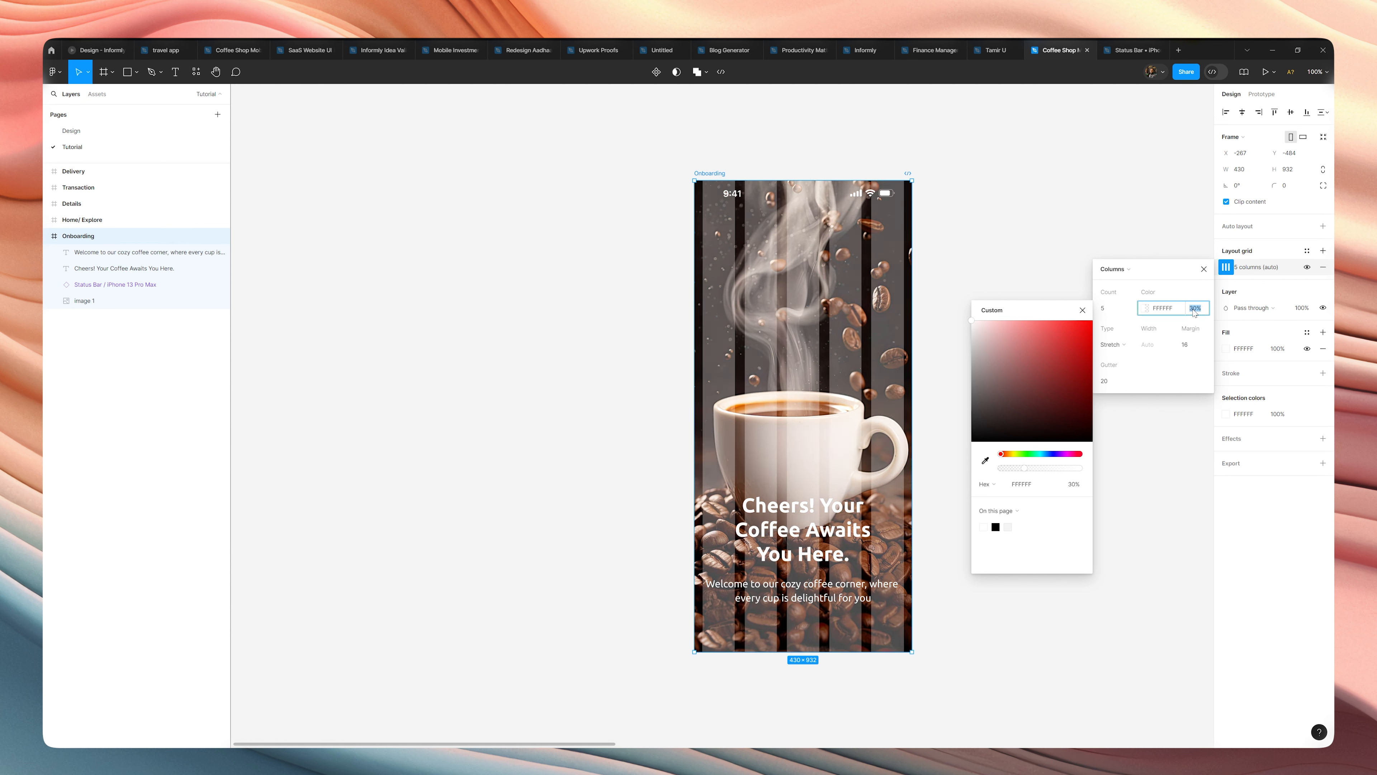
left_click(1085, 237)
Adjust both side edges of the welcome text box toward the grid's outer columns, at X 17 and 397 wide.
left_click(856, 597)
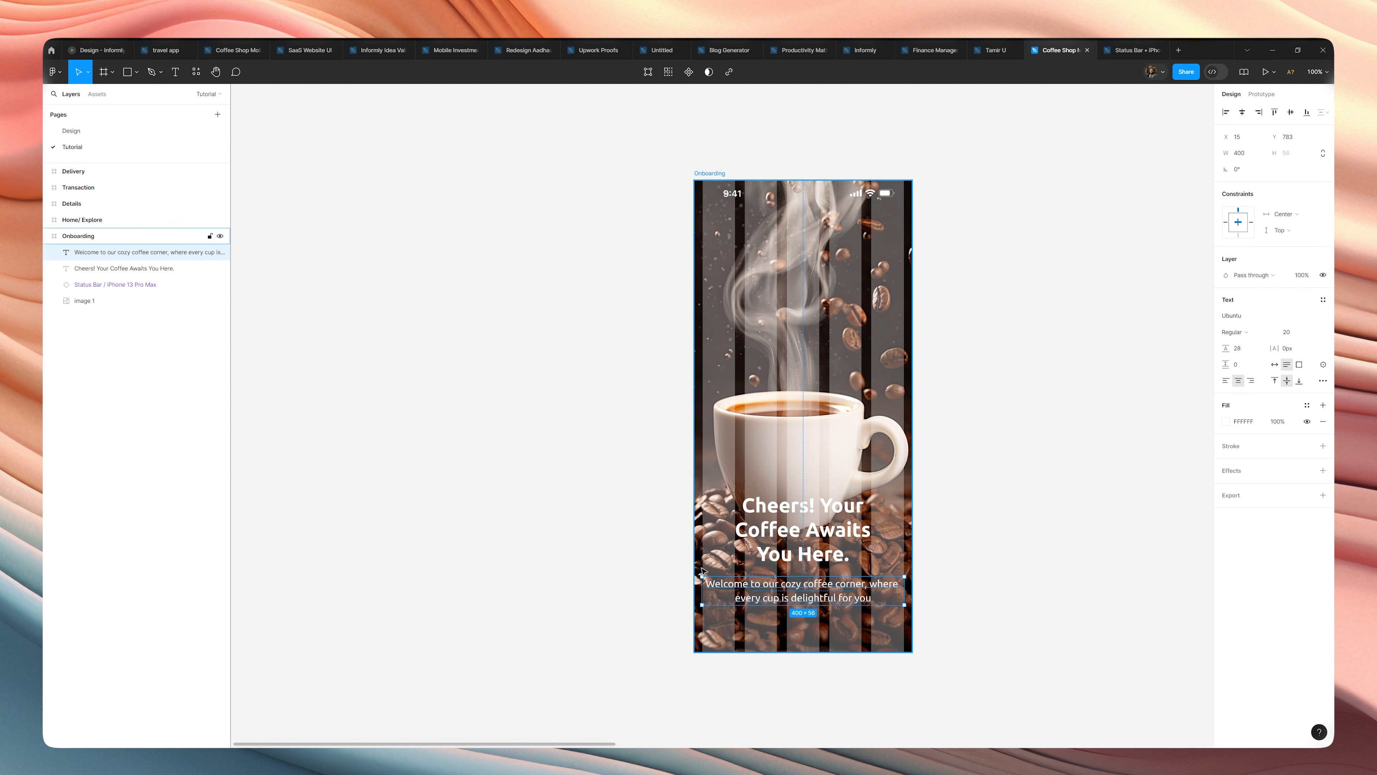
scroll(904, 588, "up", 10)
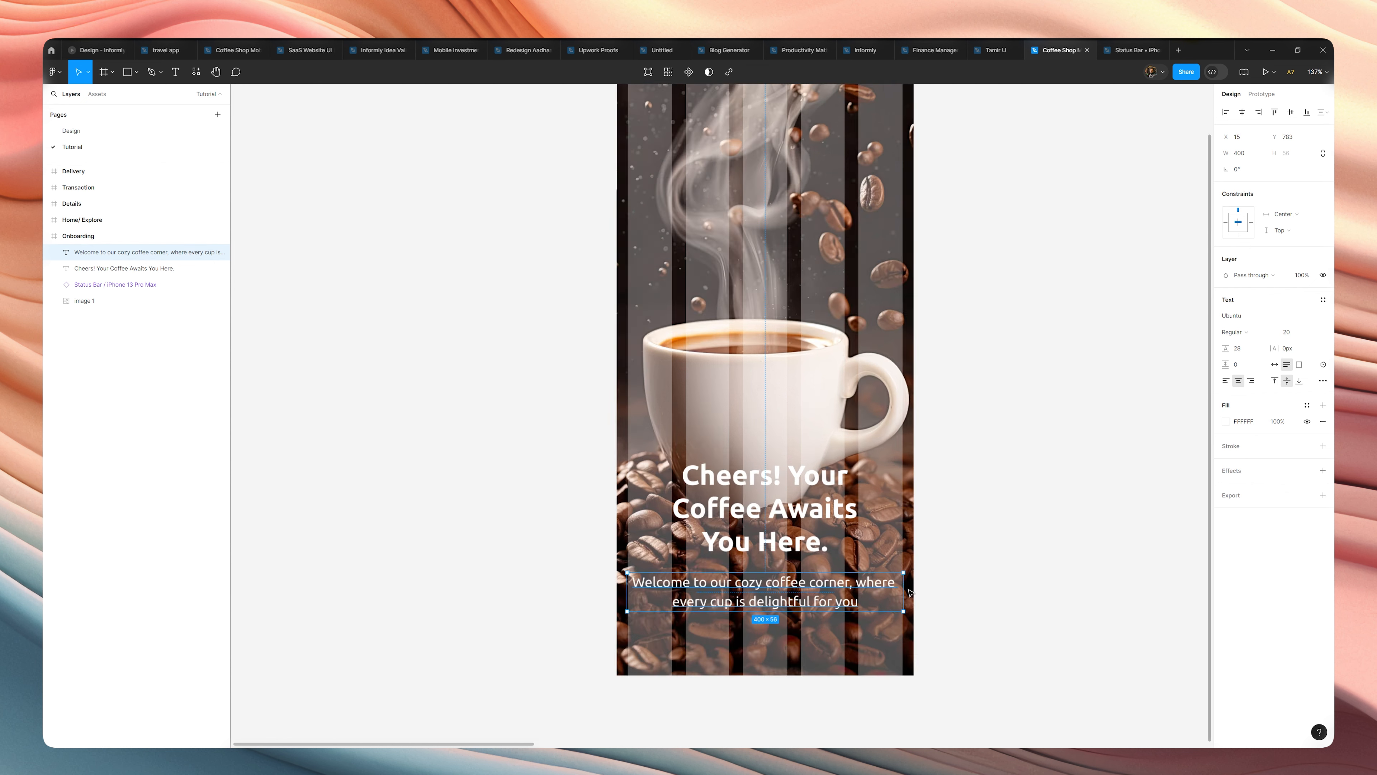
scroll(895, 592, "up", 10)
left_click_drag(923, 578, 915, 578)
scroll(915, 578, "down", 5)
left_click_drag(770, 565, 1193, 563)
left_click_drag(521, 570, 1295, 570)
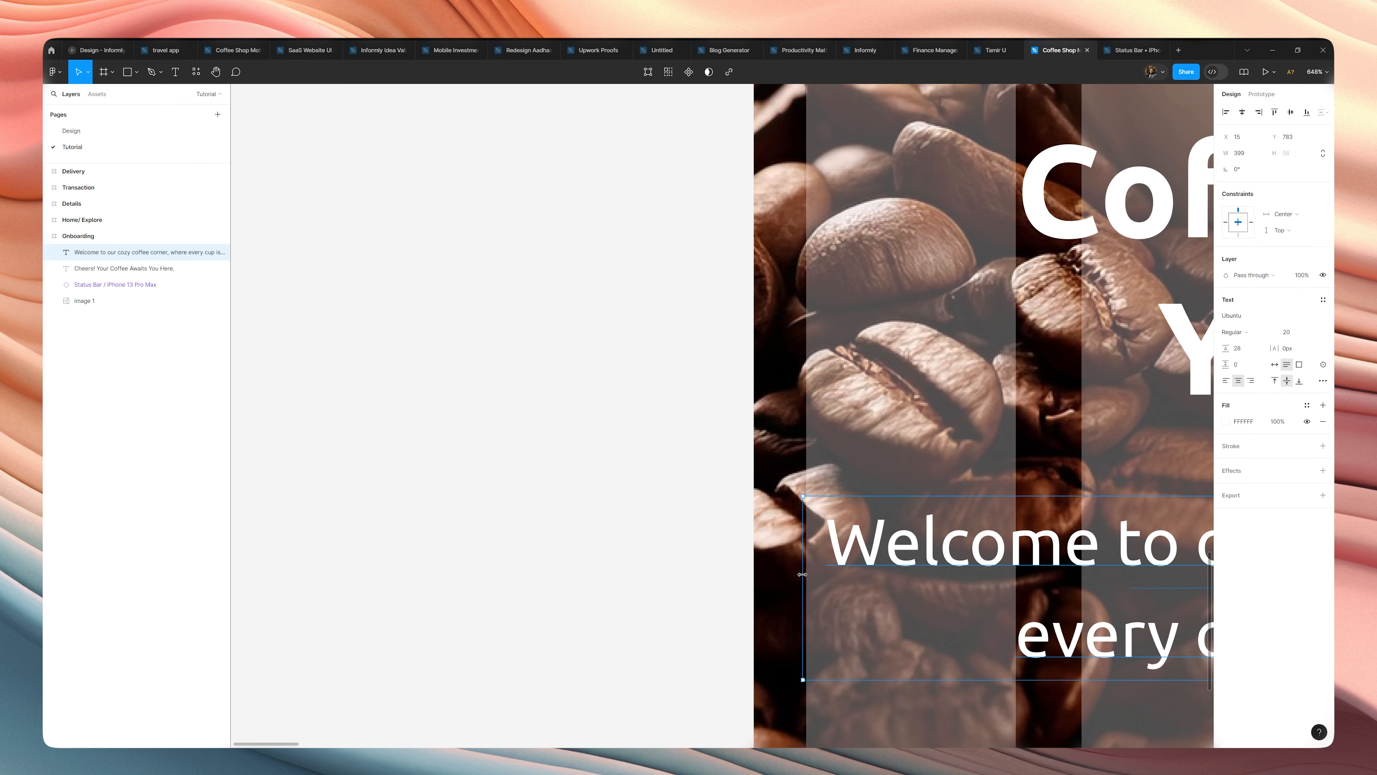
left_click_drag(803, 578, 809, 578)
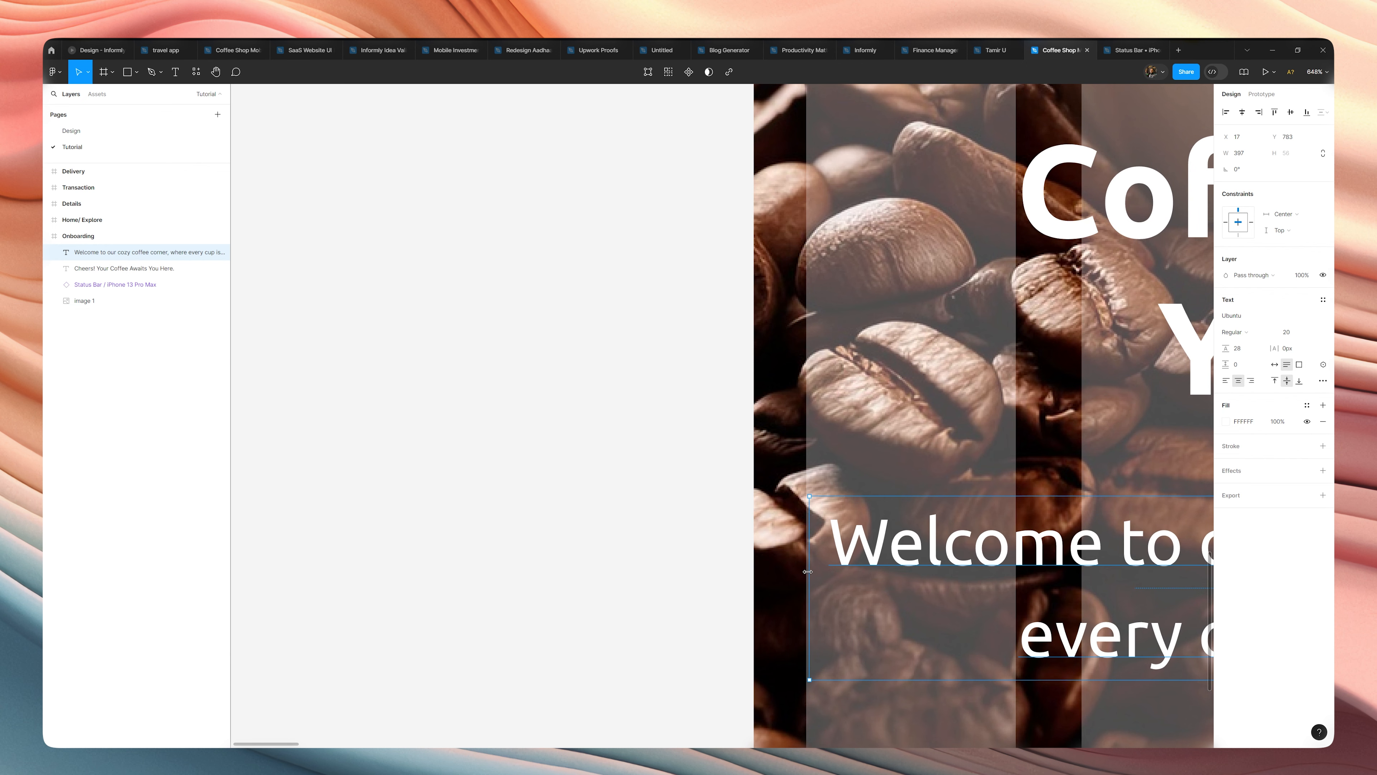
key("Escape")
scroll(808, 571, "down", 10)
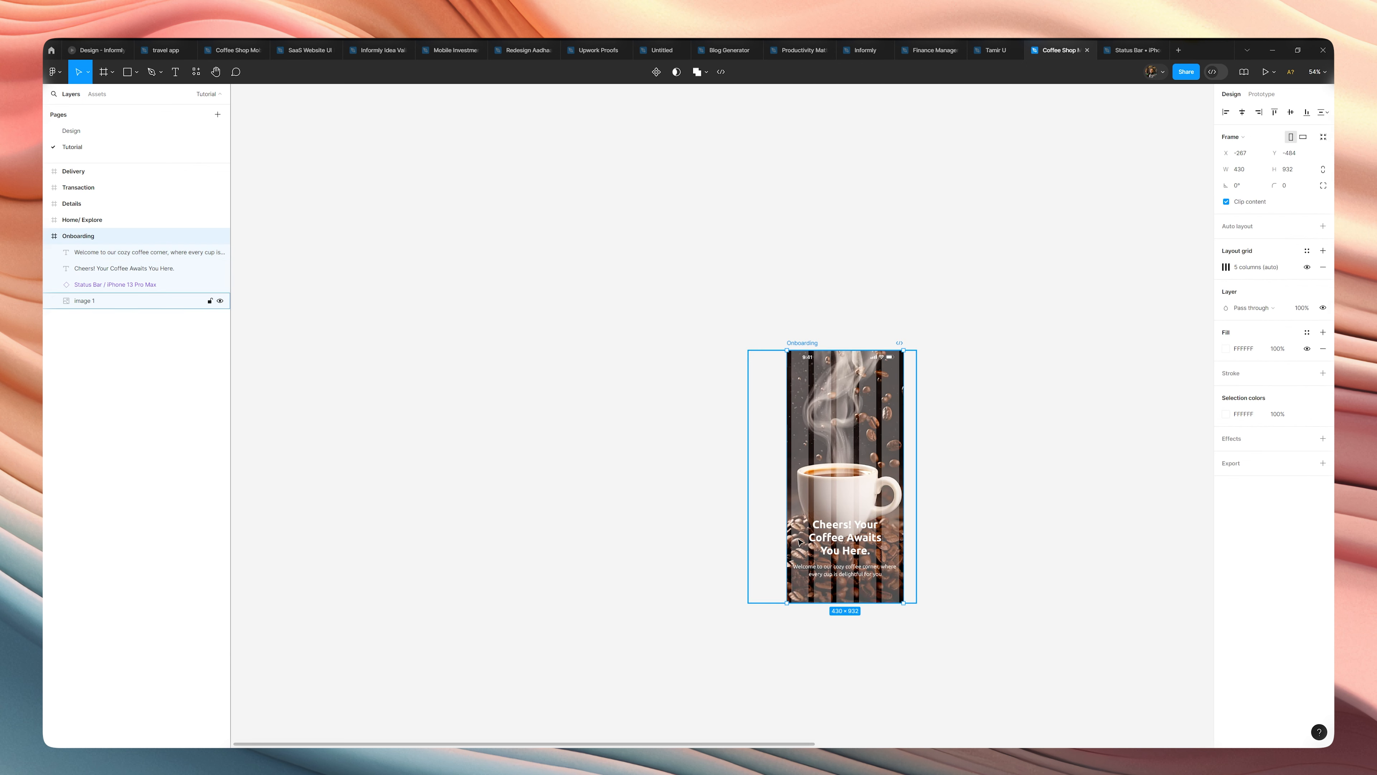
left_click(743, 520)
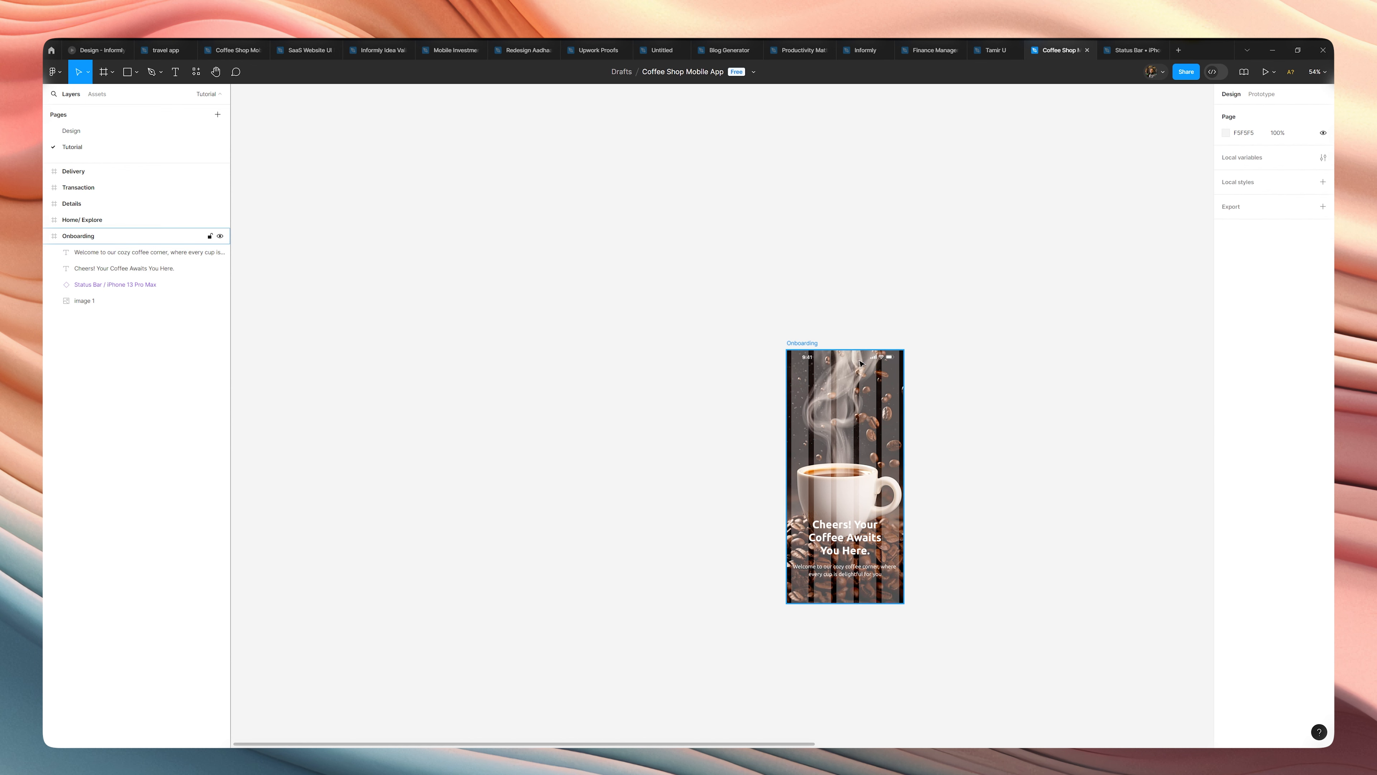
Move the headline and welcome text up together to free space near the bottom of the Onboarding frame.
key("shift+0")
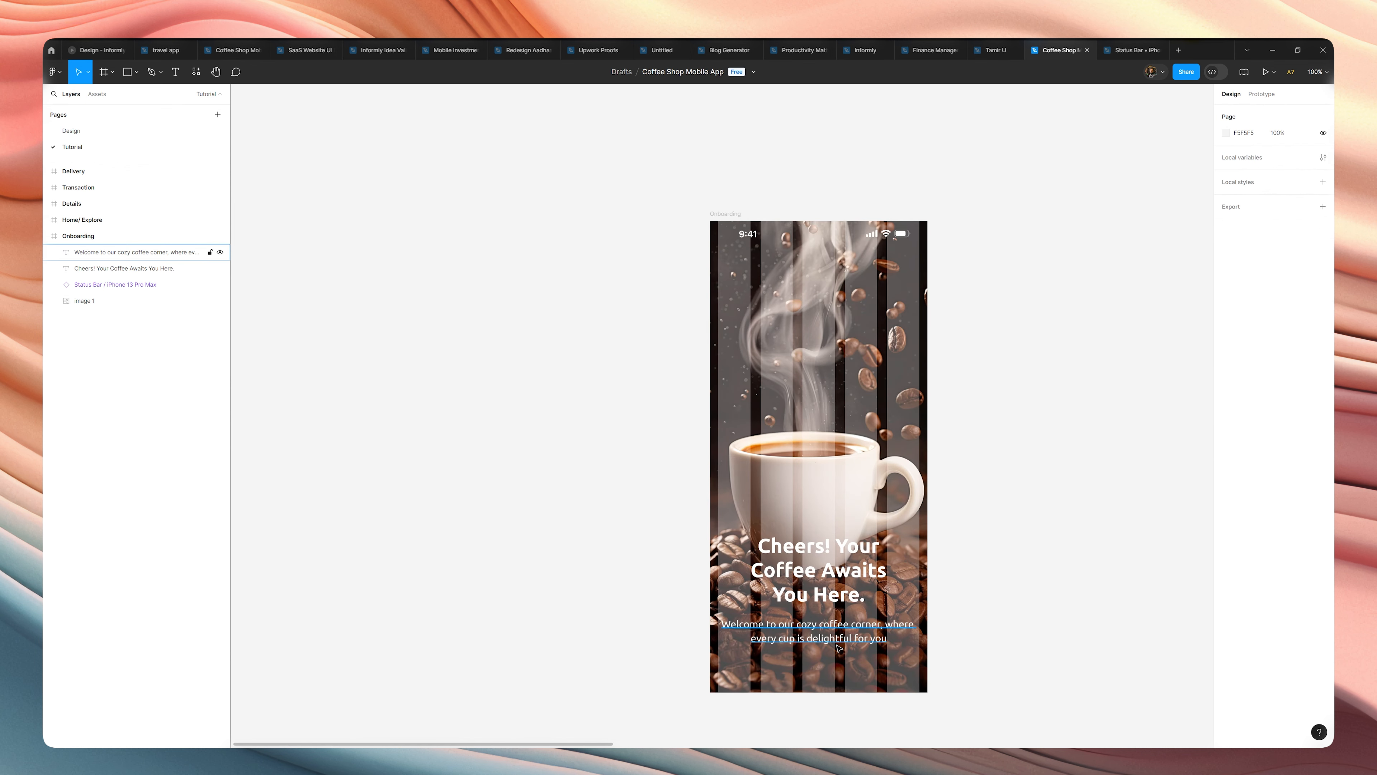
left_click(840, 629)
left_click(864, 579, "shift")
left_click_drag(863, 579, 864, 540)
left_click(1002, 560)
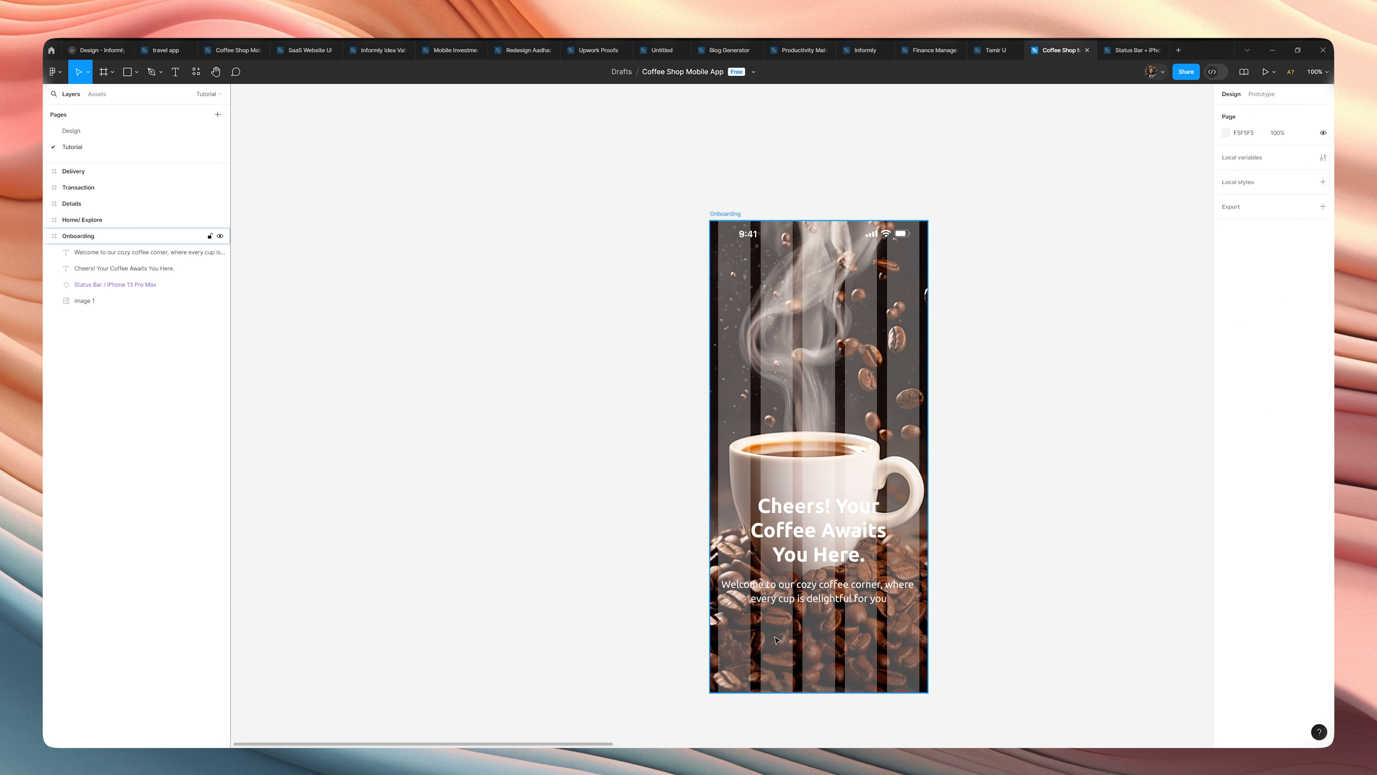
left_click(816, 436)
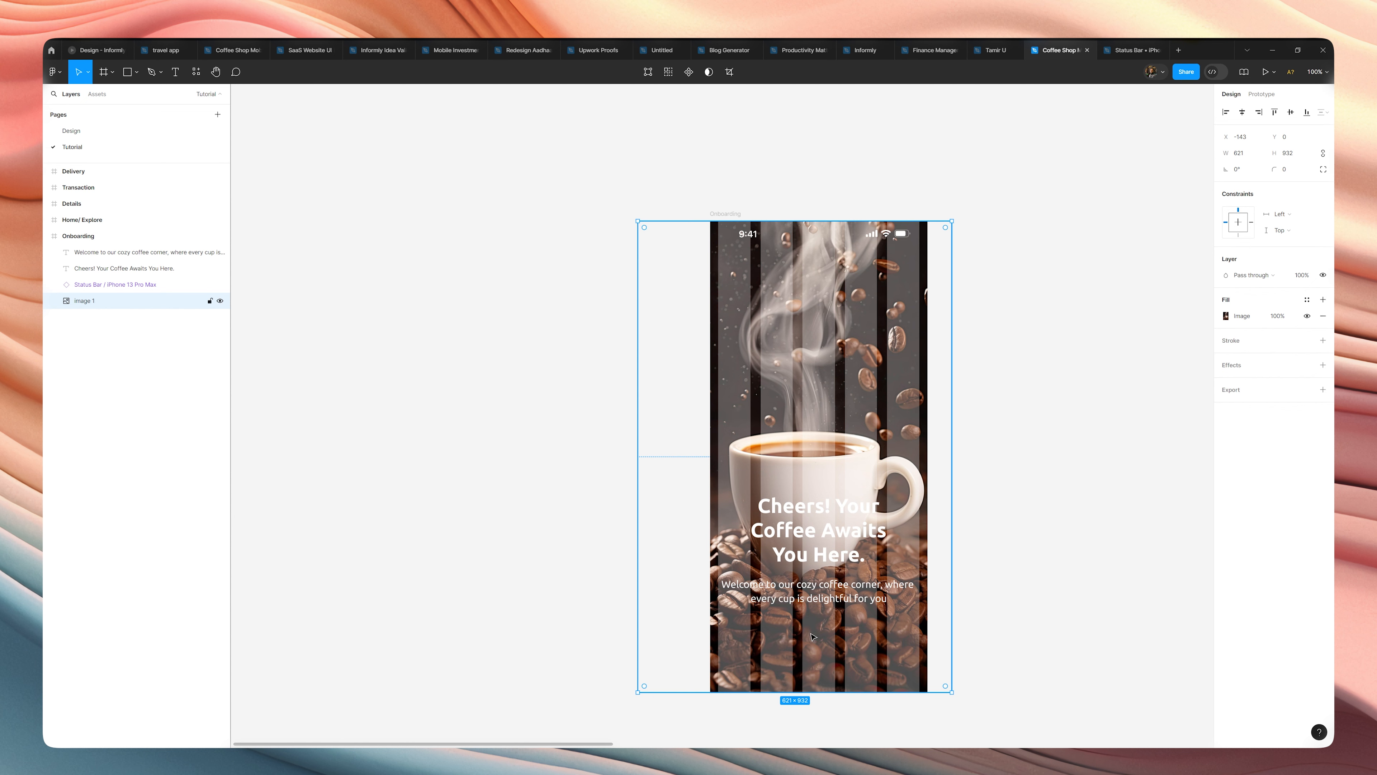
left_click(1018, 646)
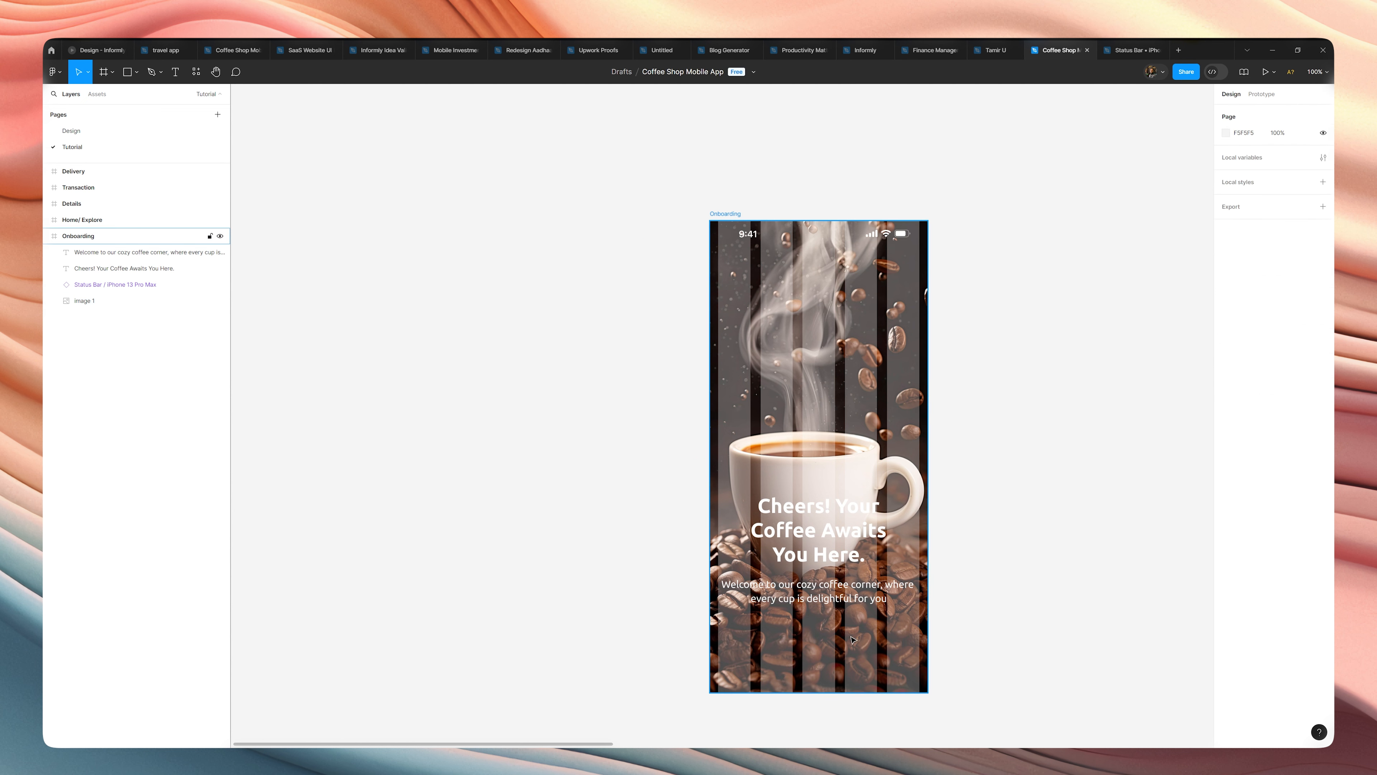
Add a "Get Started" text below the welcome text at Y 815 and center it horizontally in the frame.
key("t")
left_click(783, 640)
type("Get Started")
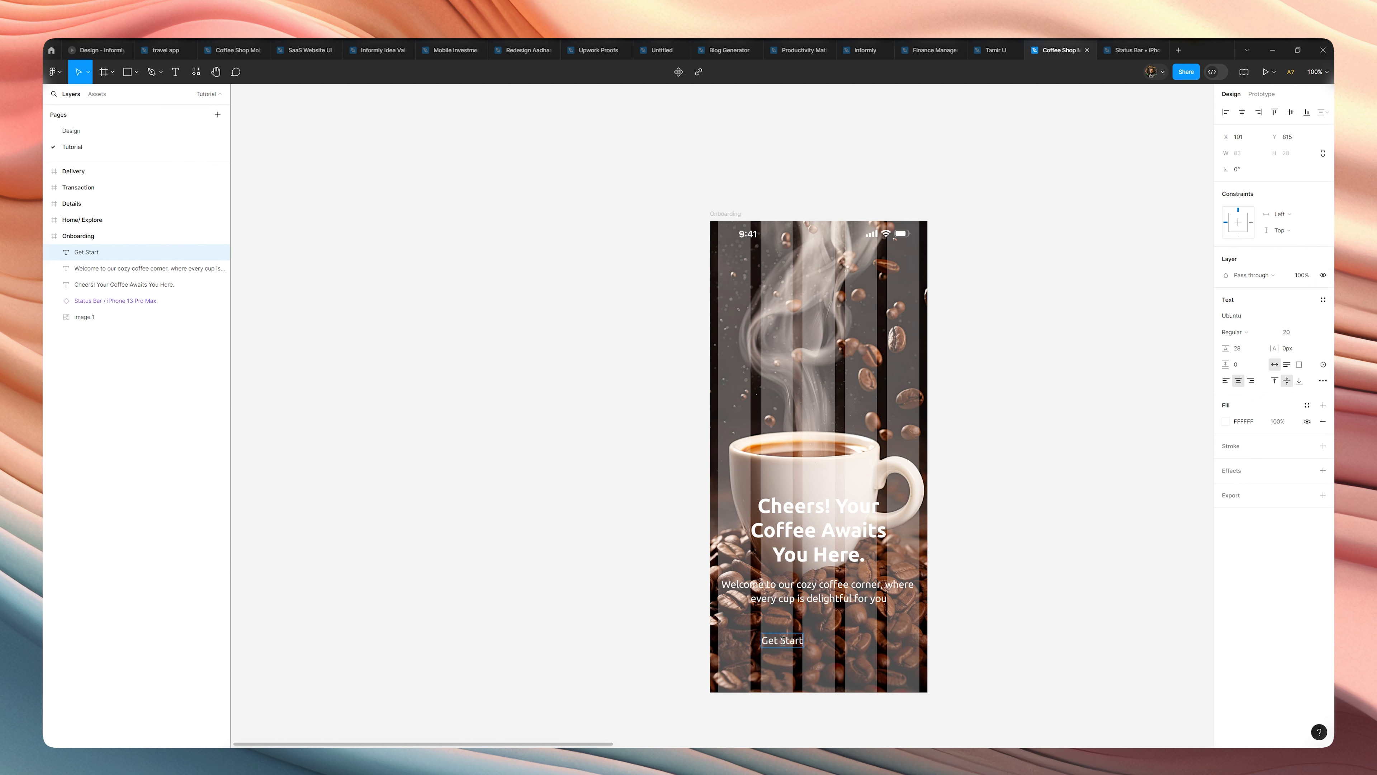
left_click(985, 599)
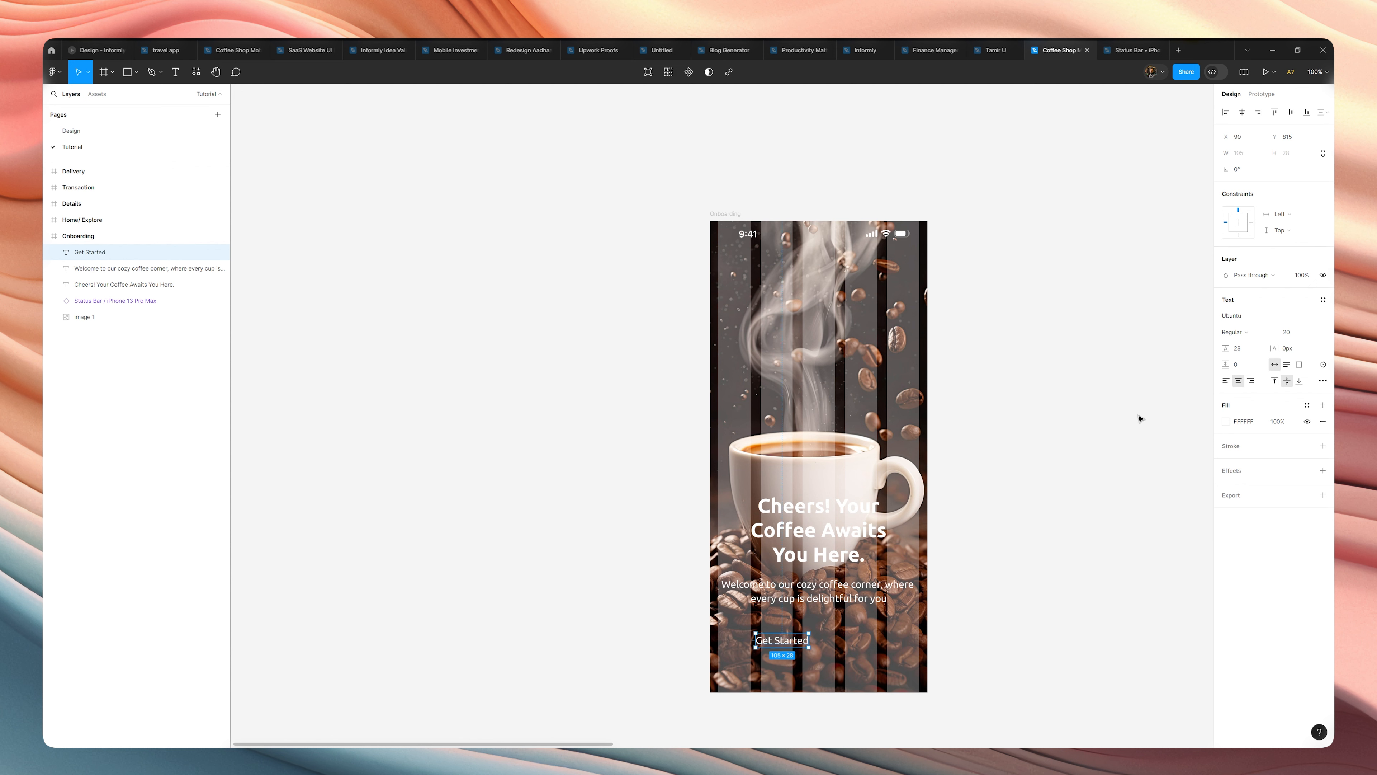
left_click(1242, 112)
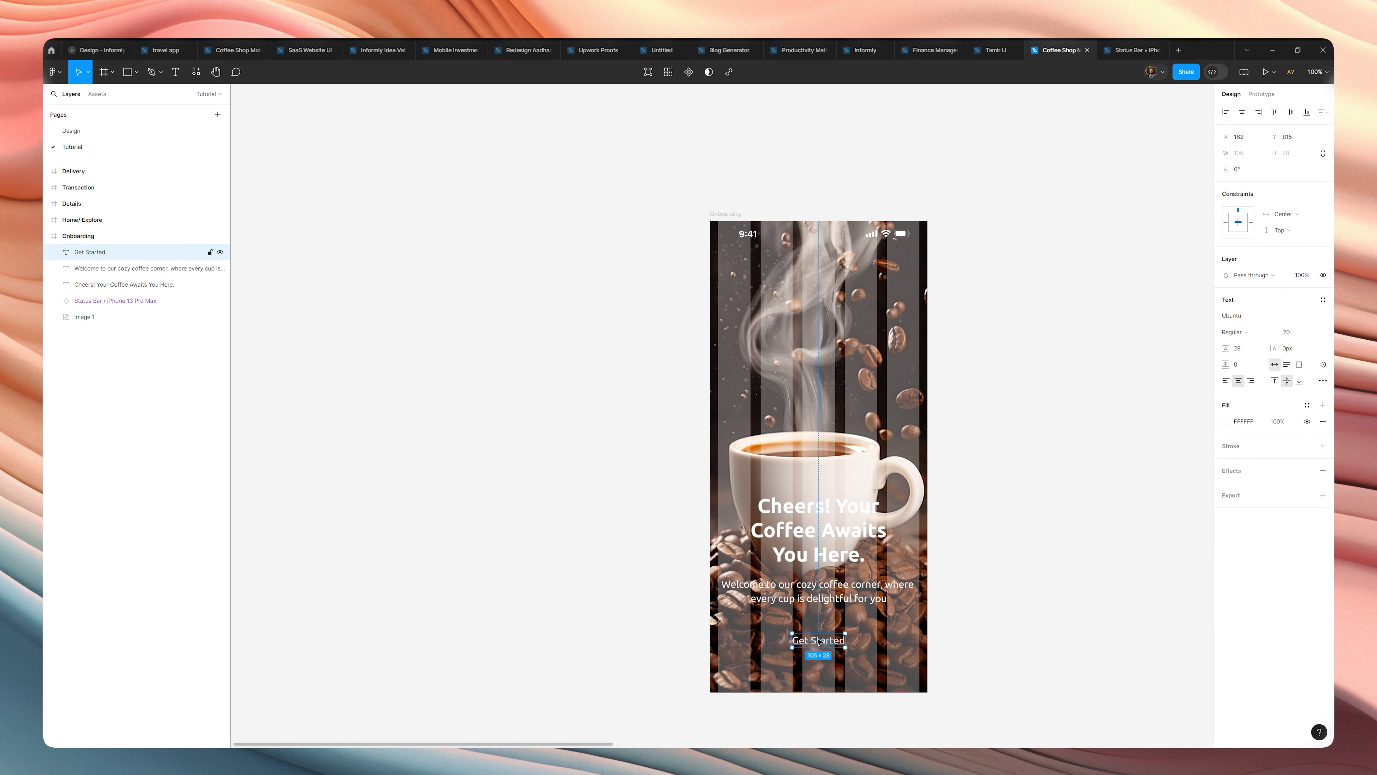
Wrap the "Get Started" text in an auto layout frame with an orange F18200 fill.
key("shift+a")
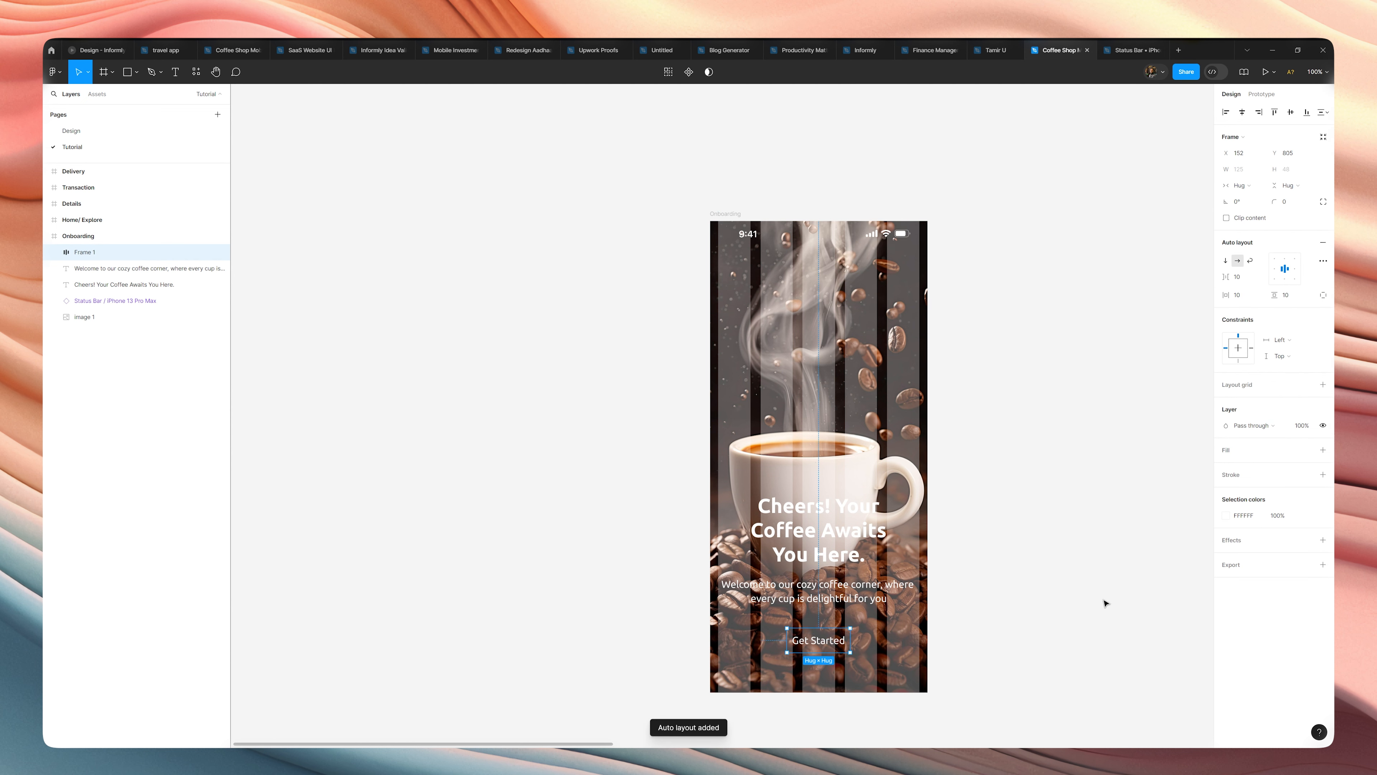
left_click(1294, 298)
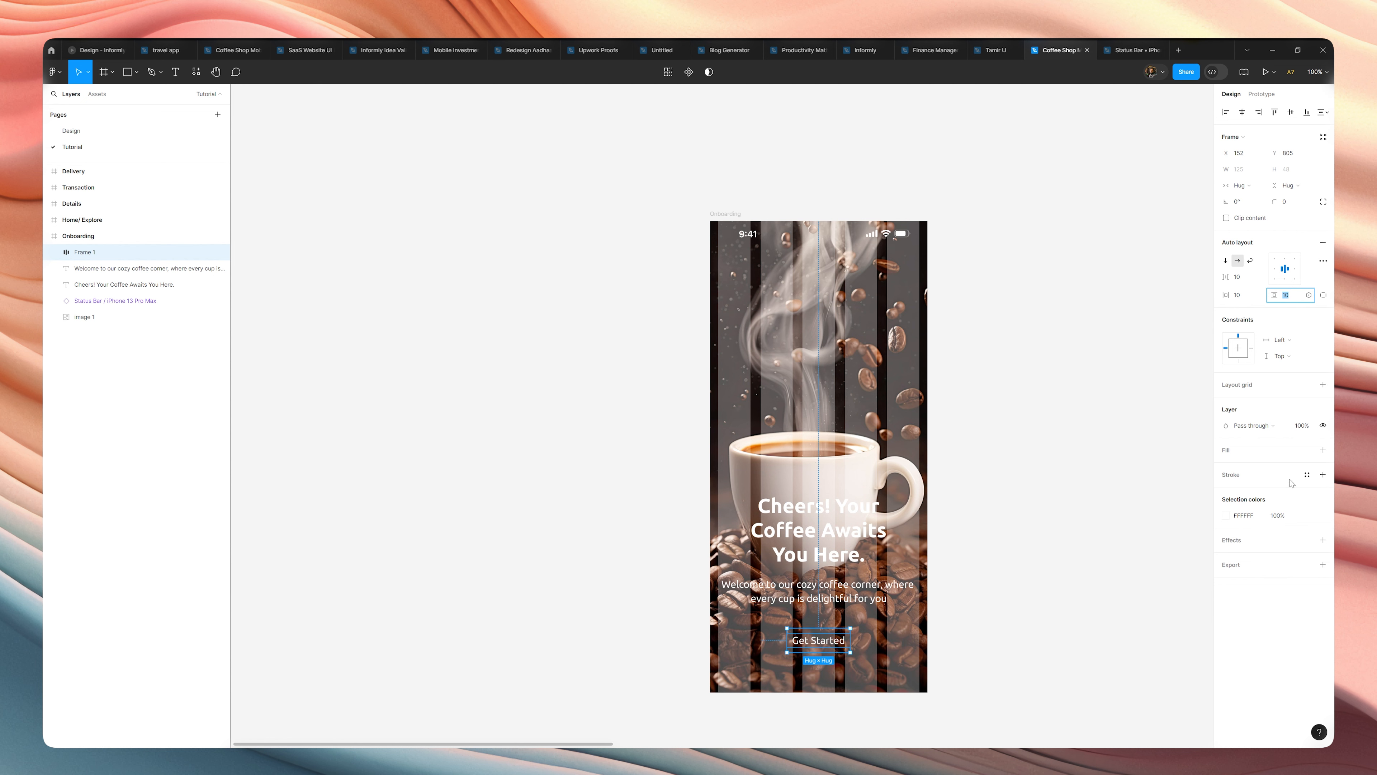
left_click(1323, 450)
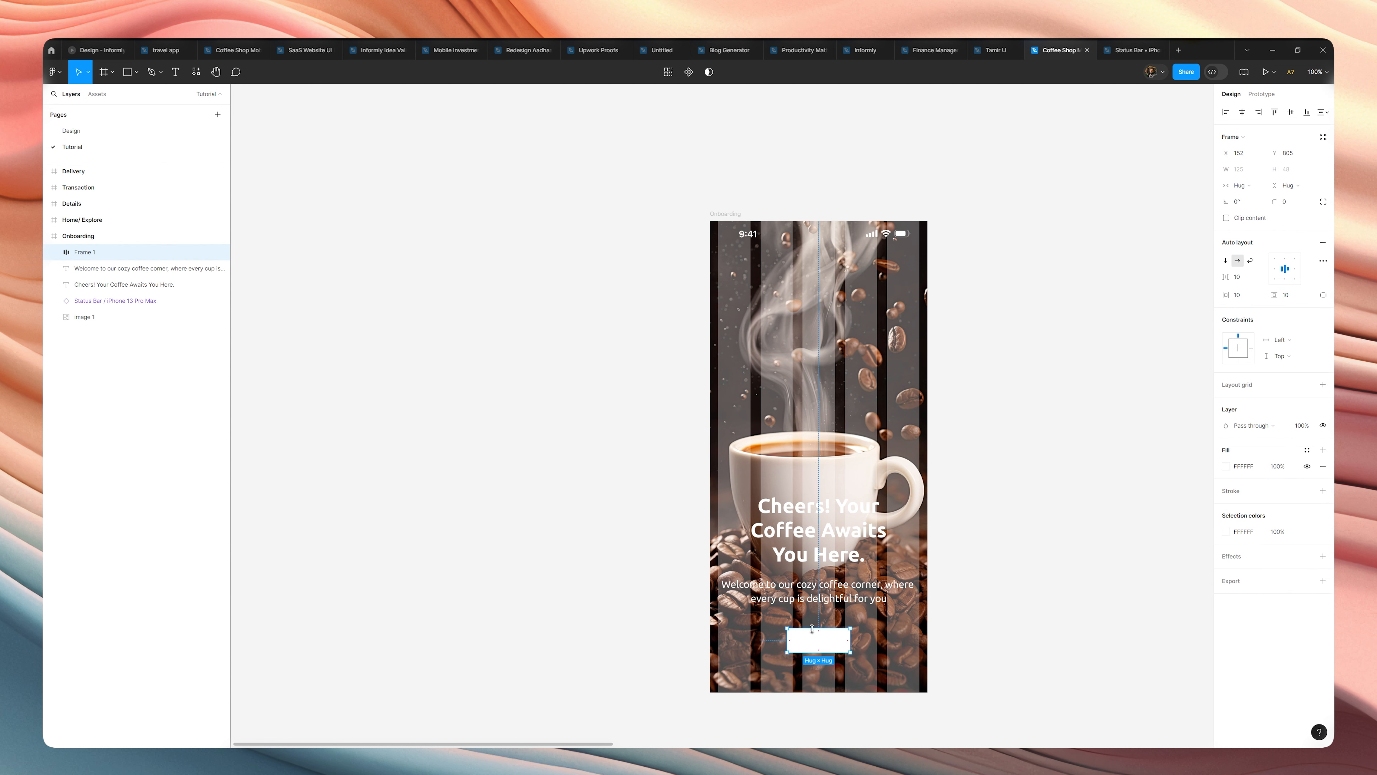
left_click(1225, 532)
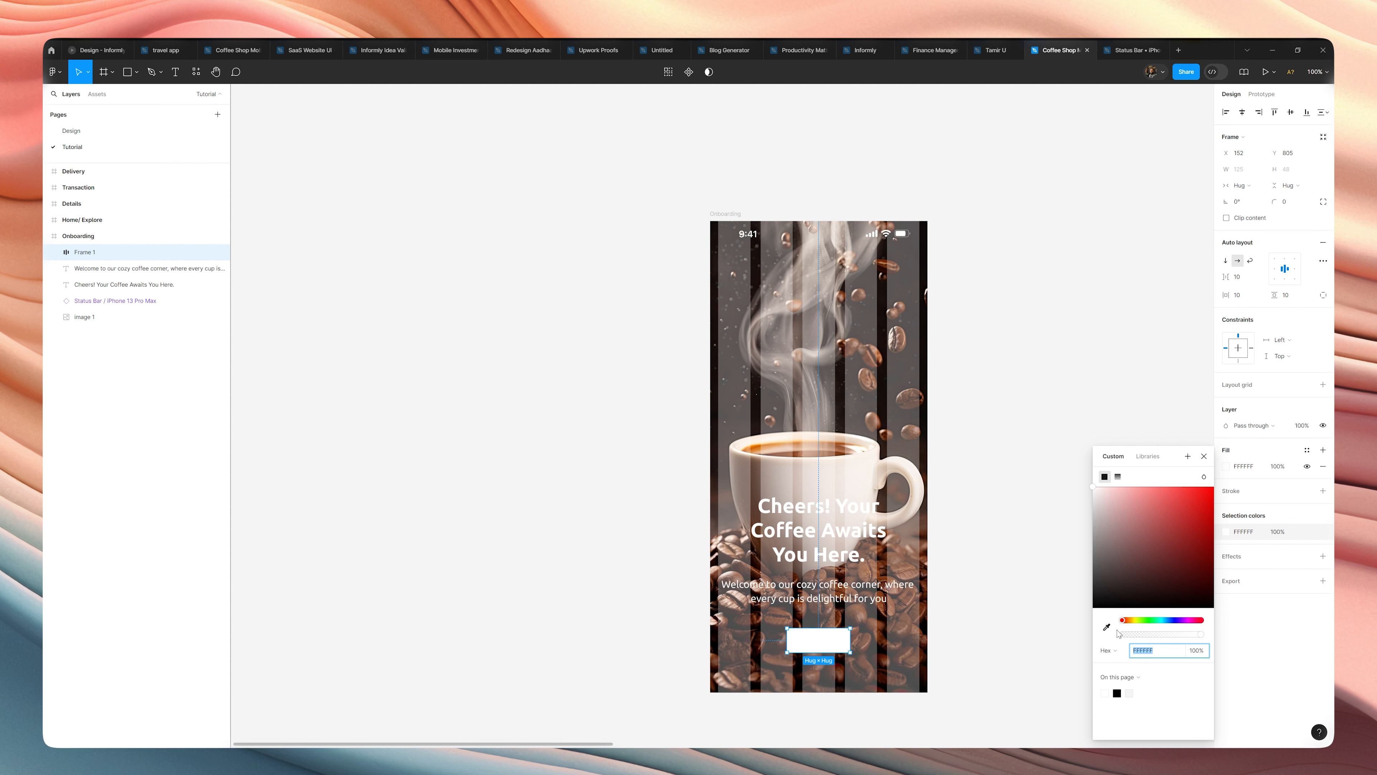
left_click_drag(1136, 624, 1131, 623)
left_click_drag(1184, 536, 1239, 503)
left_click(962, 562)
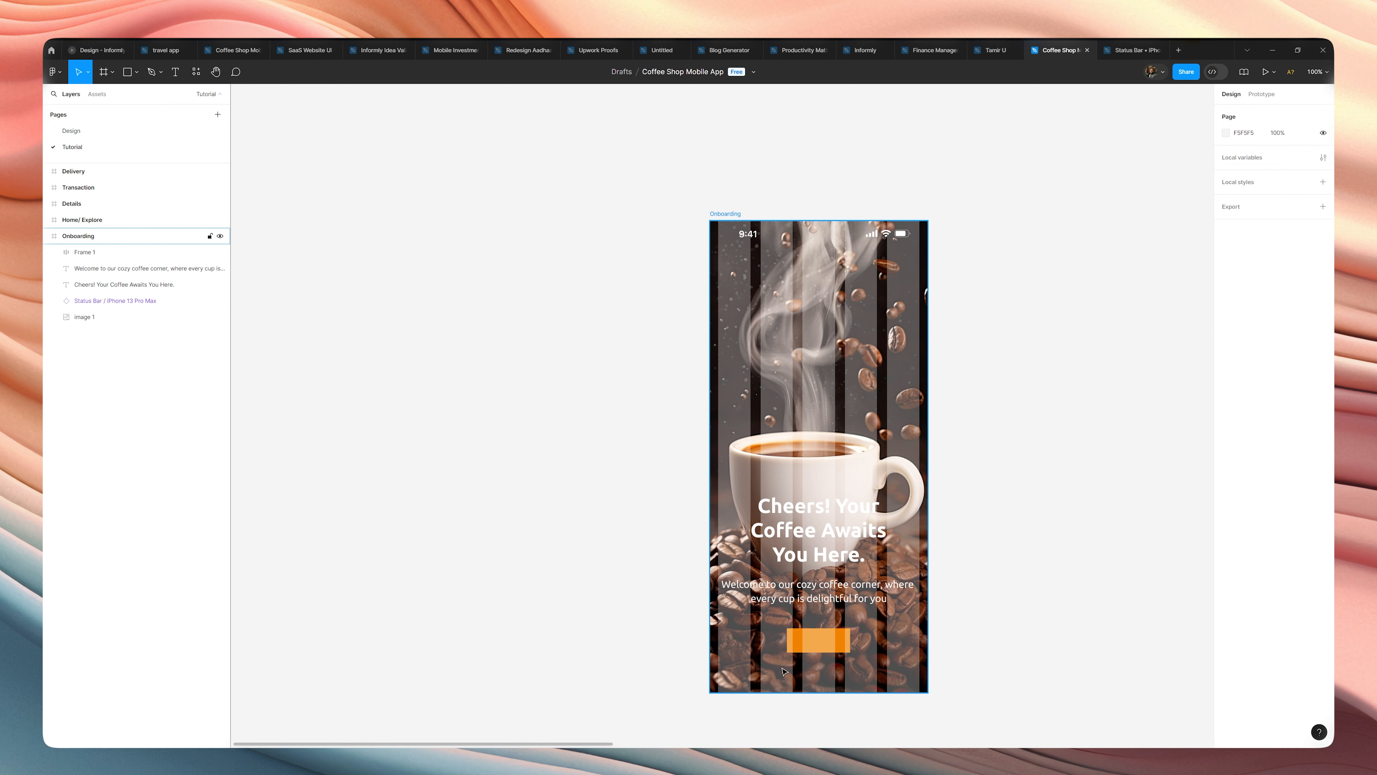
Recolor the "Get Started" label to white FFFFFF and select its button frame.
double_click(813, 643)
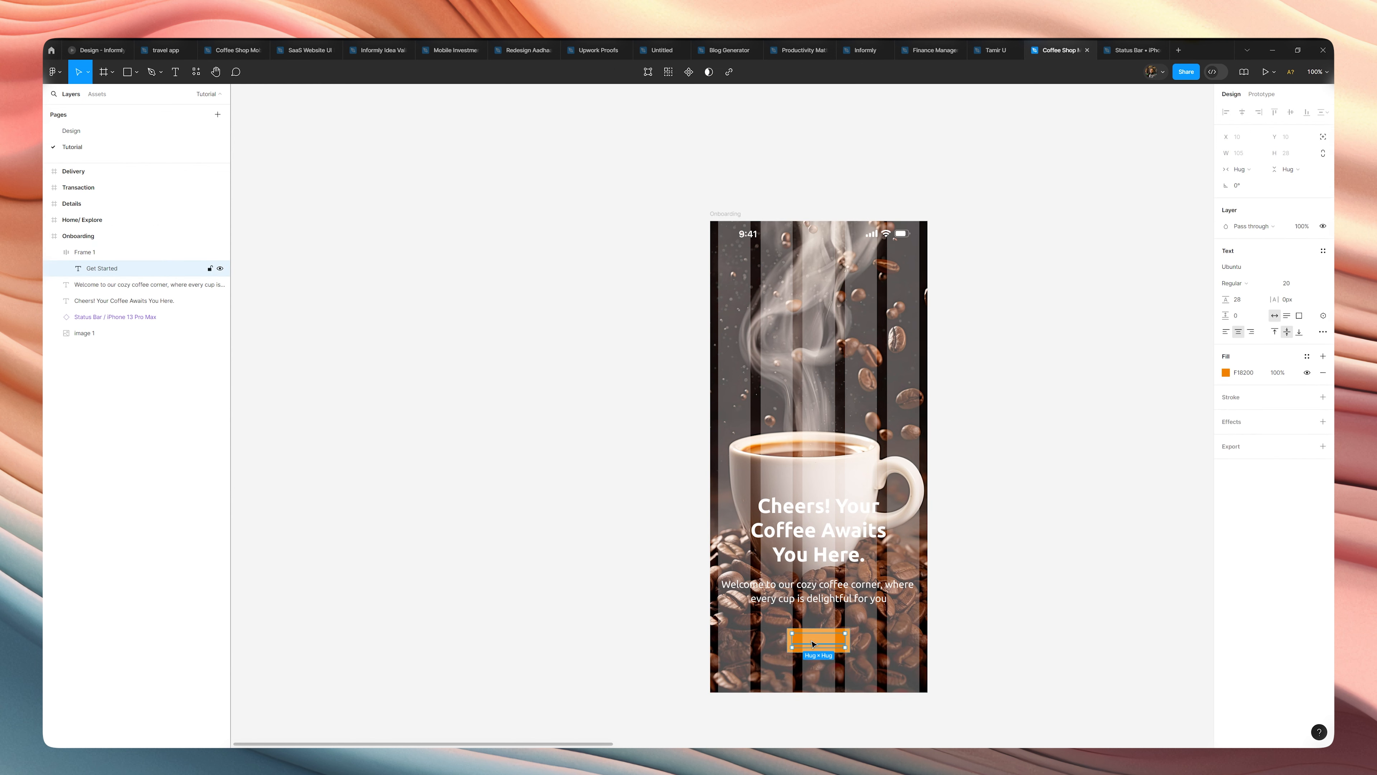
left_click(1227, 374)
left_click_drag(1144, 441, 1018, 361)
left_click(970, 488)
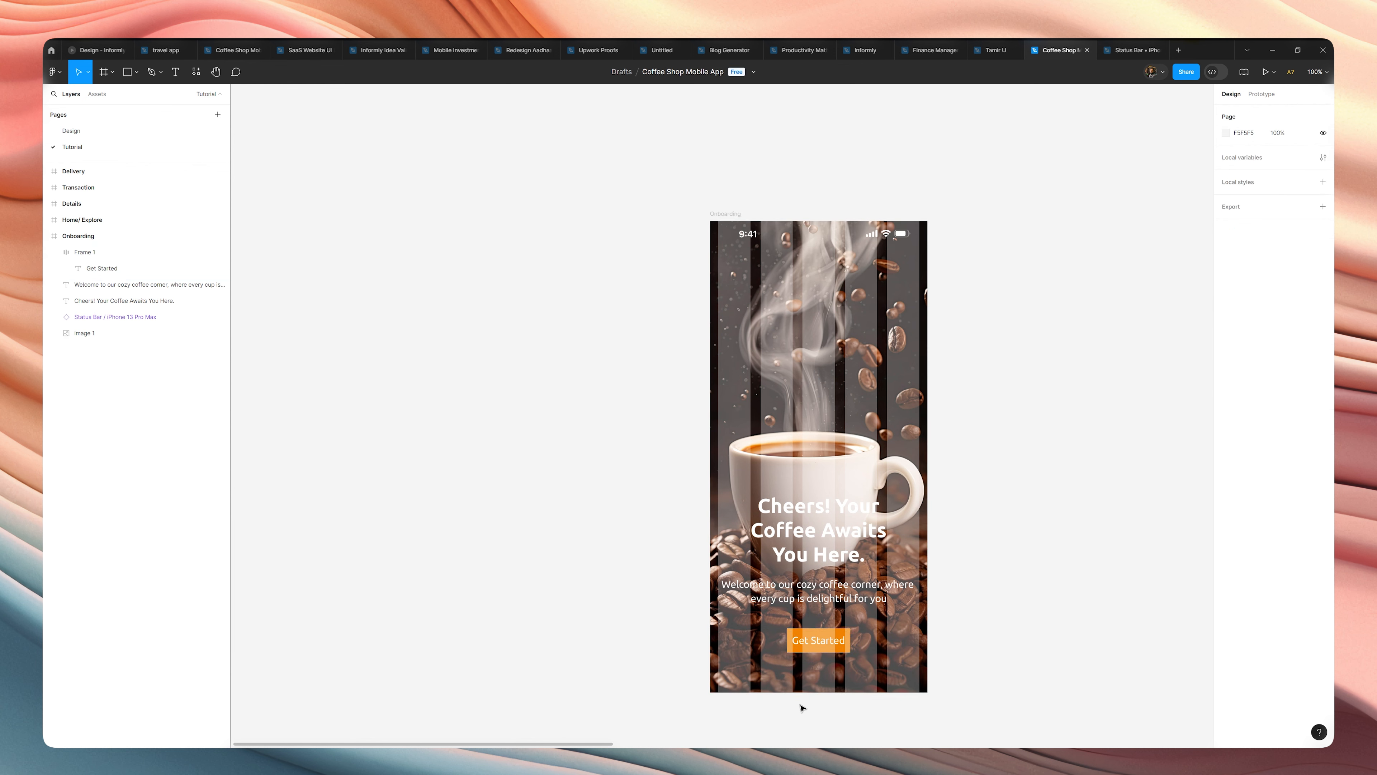
left_click(840, 651)
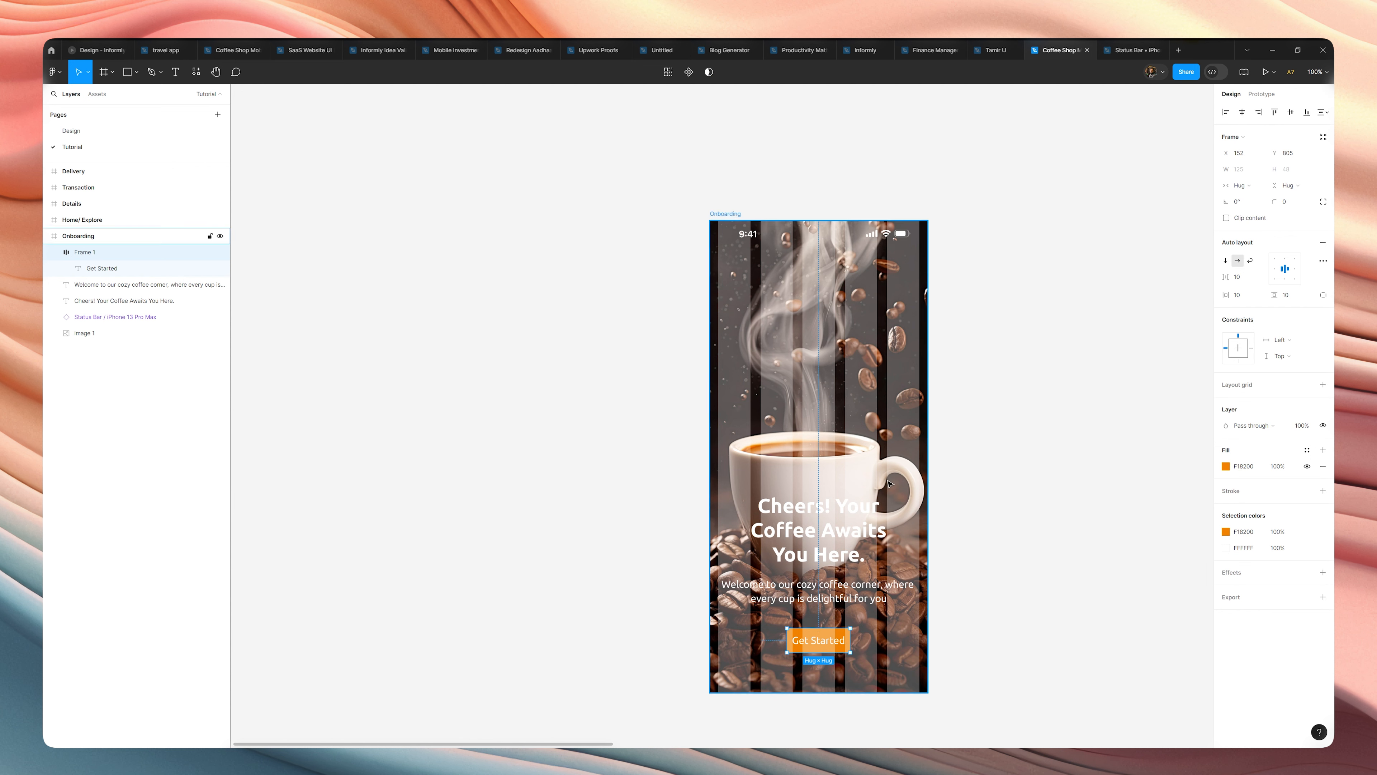
Set the "Get Started" button frame's constraints to Center both ways and increase its horizontal padding to 146.
left_click(1239, 348)
left_click(1236, 299)
key("Up")
key("Up")
key("Up")
key("Up")
key("Up")
key("Up")
key("Up")
key("Up")
key("Up")
key("Up")
key("Up")
key("Up")
key("Up")
key("Up")
key("Up")
key("Up")
key("Up")
key("Up")
key("Up")
key("Up")
key("Up")
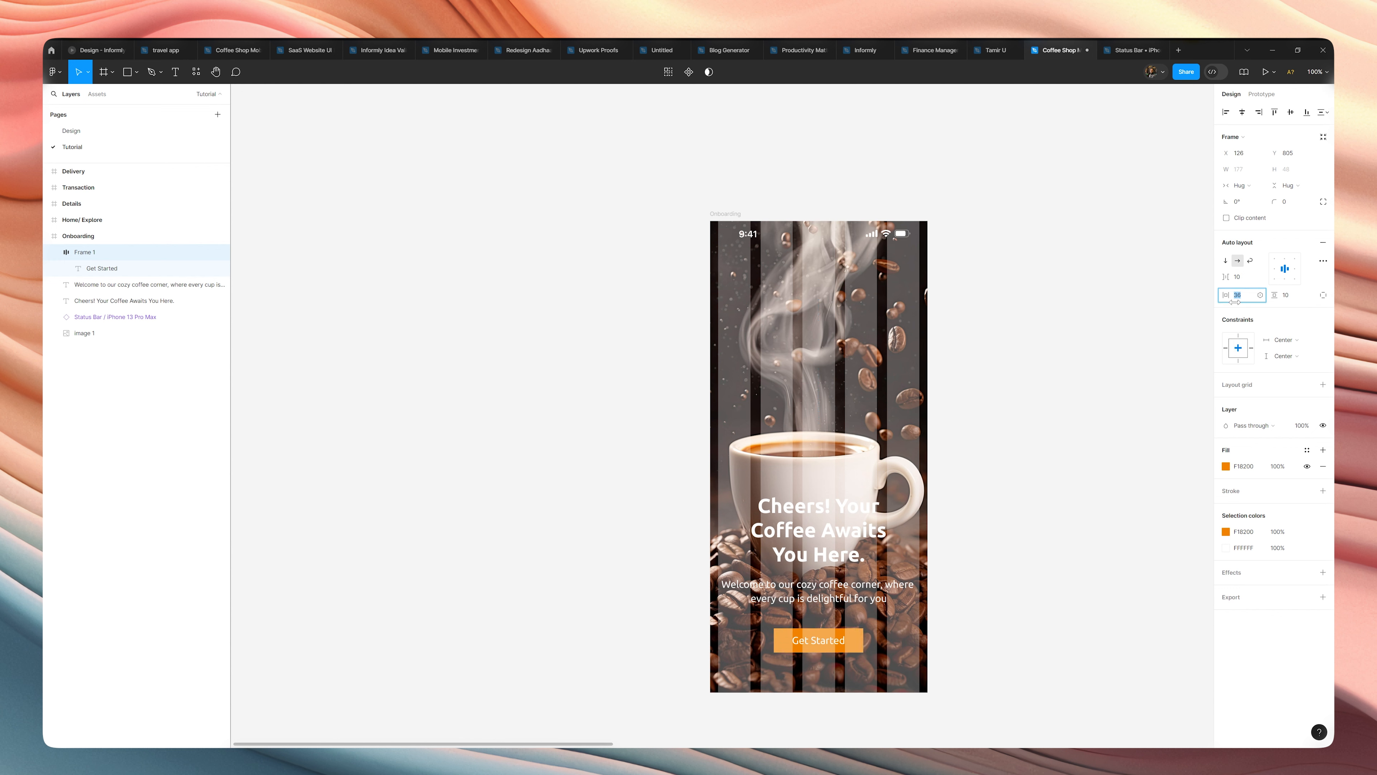
key("Up")
key("Up")
key("Up")
key("Up")
key("Up")
key("Up")
key("Up")
key("Up")
key("Up")
key("Up")
key("Up")
key("Up")
key("Up")
key("Up")
key("Up")
key("Up")
key("Up")
key("Up")
key("Up")
key("Up")
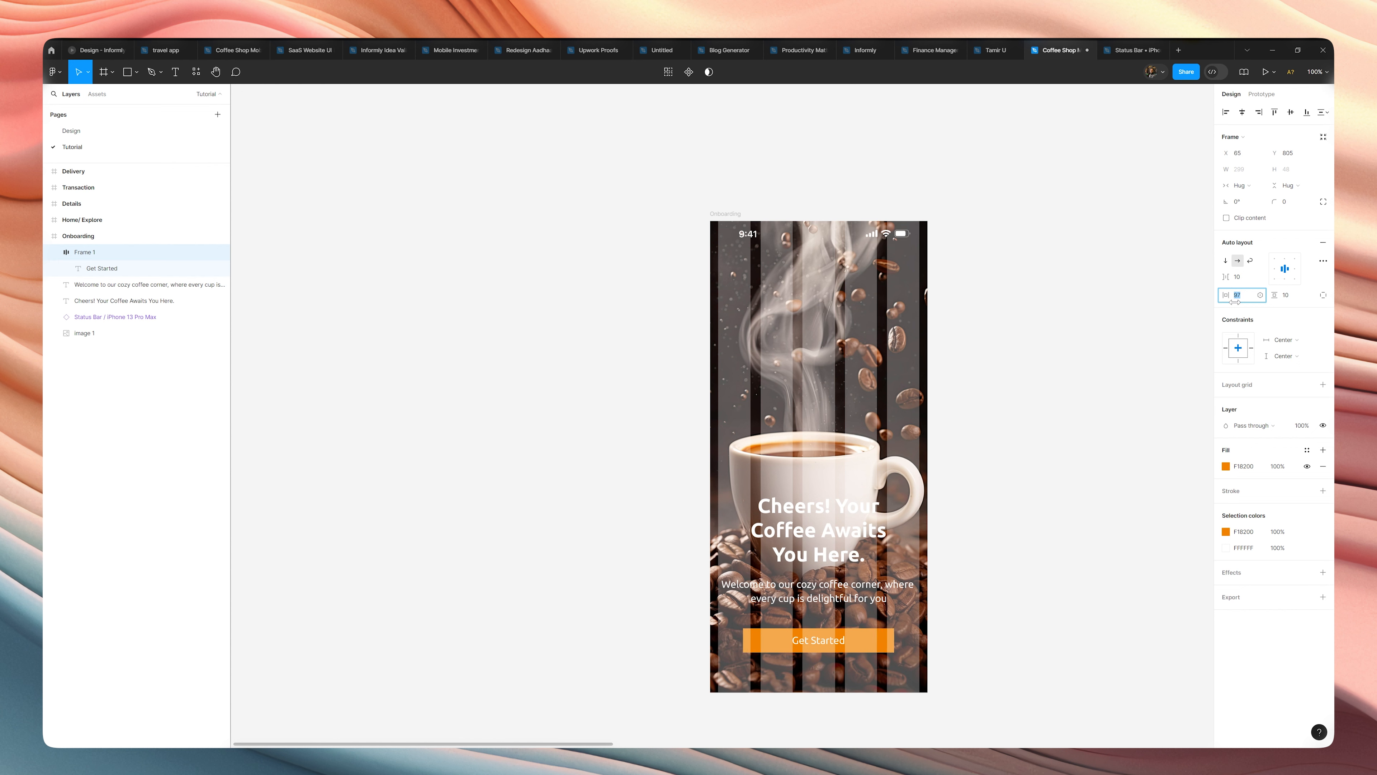
key("Up")
key("Up")
key("Up")
key("Up")
key("Up")
key("Up")
key("Up")
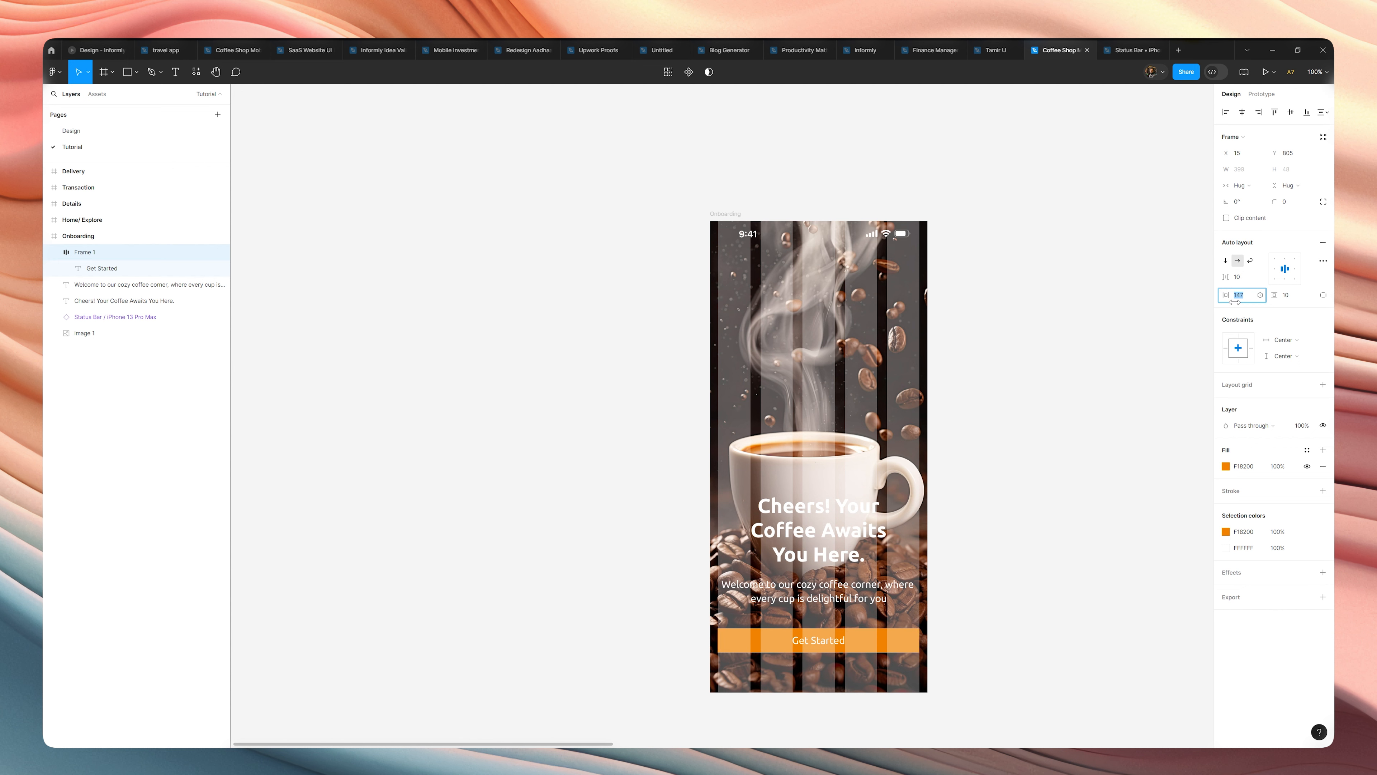
Set the "Get Started" button frame's vertical padding to 20.
left_click(1294, 294)
type("15")
key("Return")
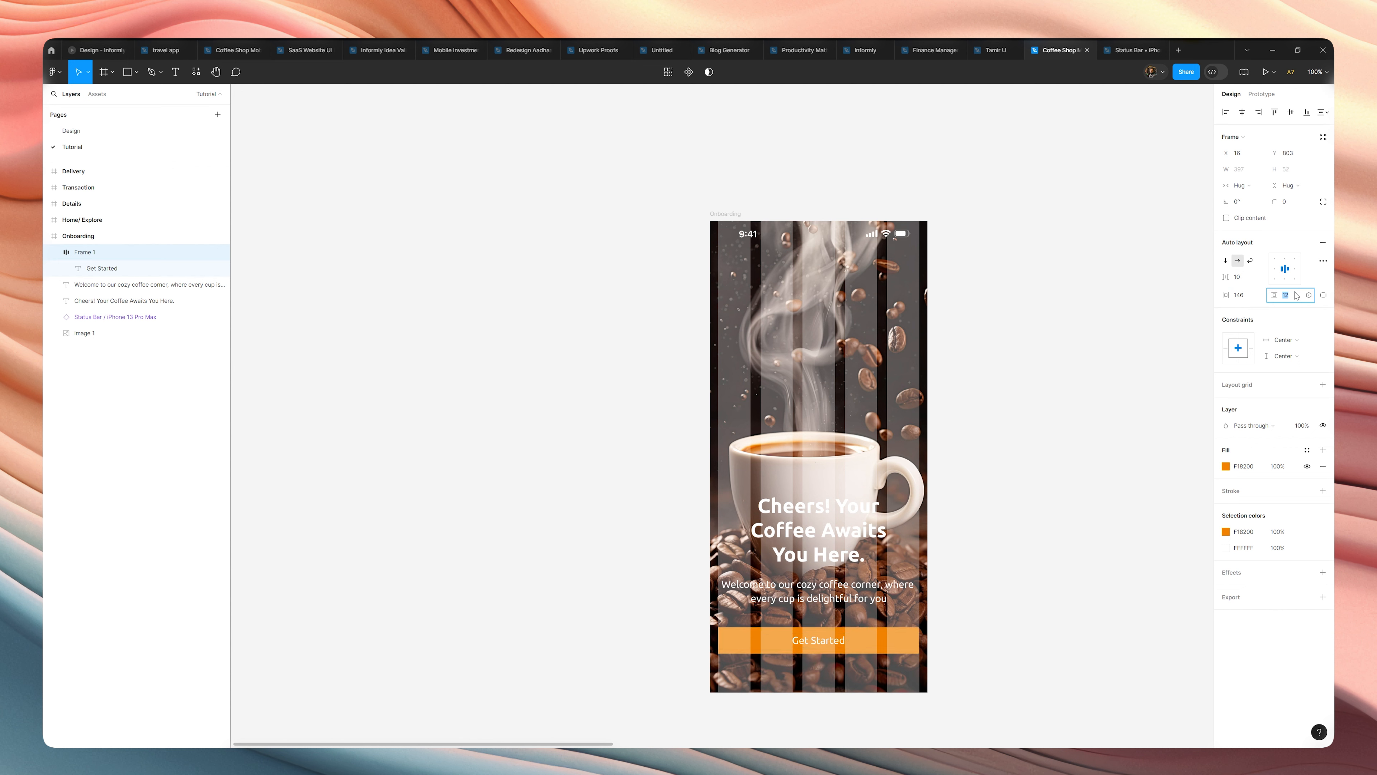
key("Up")
key("Up")
key("Up")
key("Up")
key("Up")
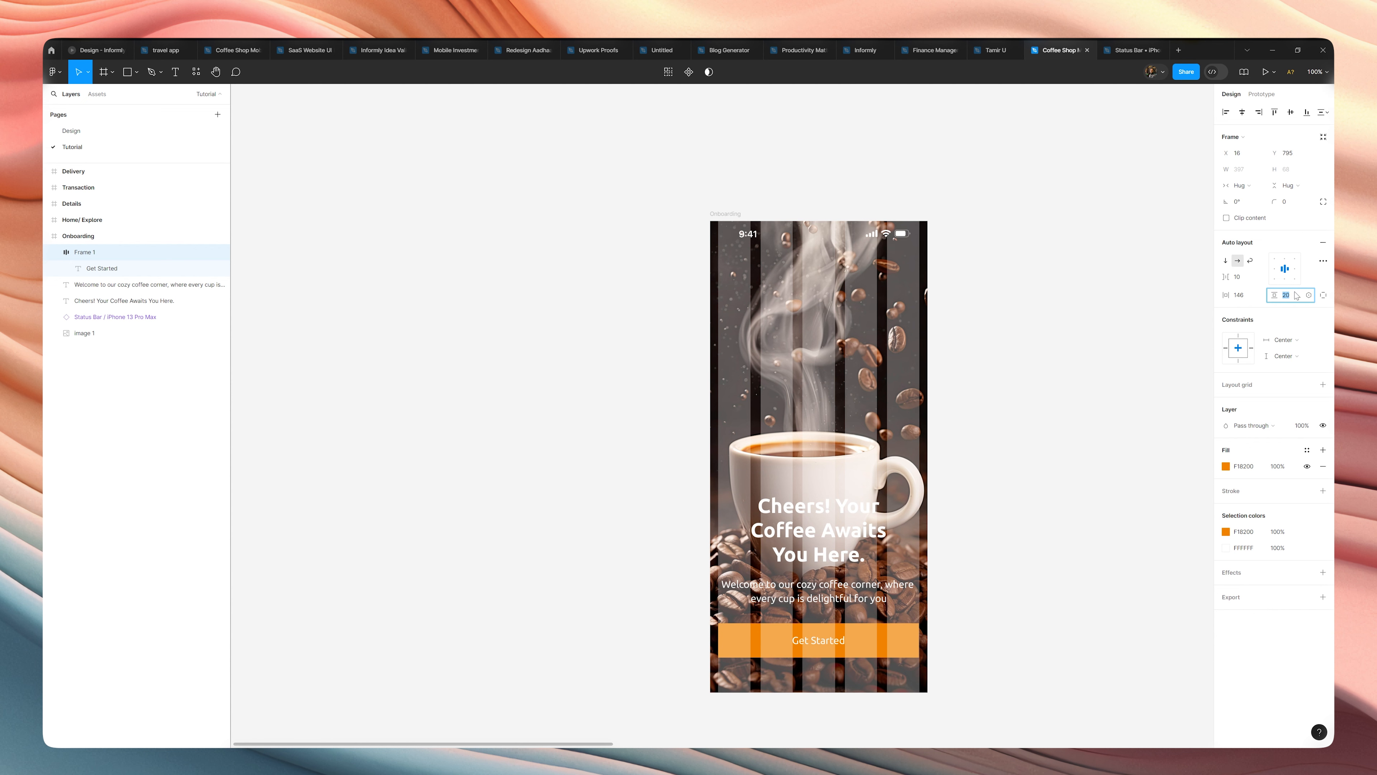
left_click(1063, 596)
Round the corners of the "Get Started" button frame with a radius of 16.
left_click(135, 251)
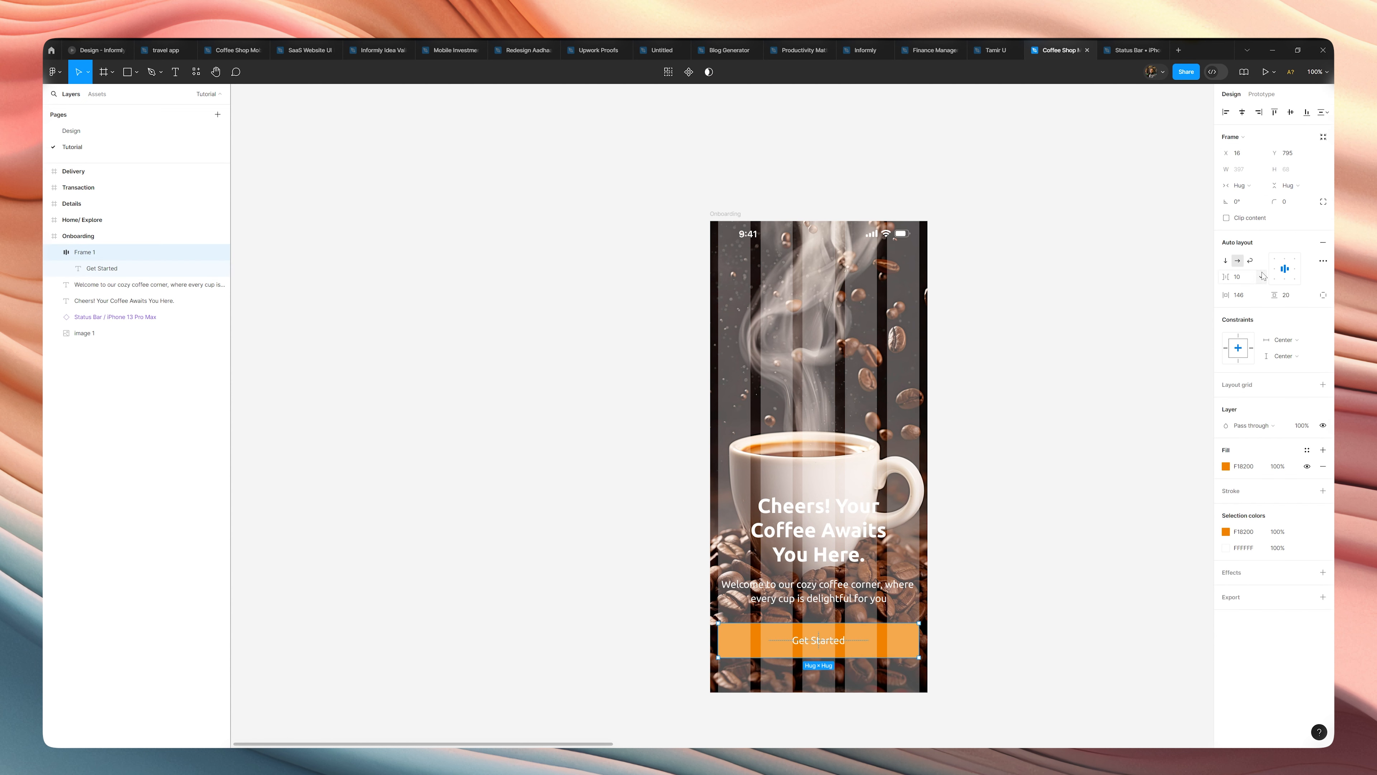
left_click(1302, 204)
key("shift+Up")
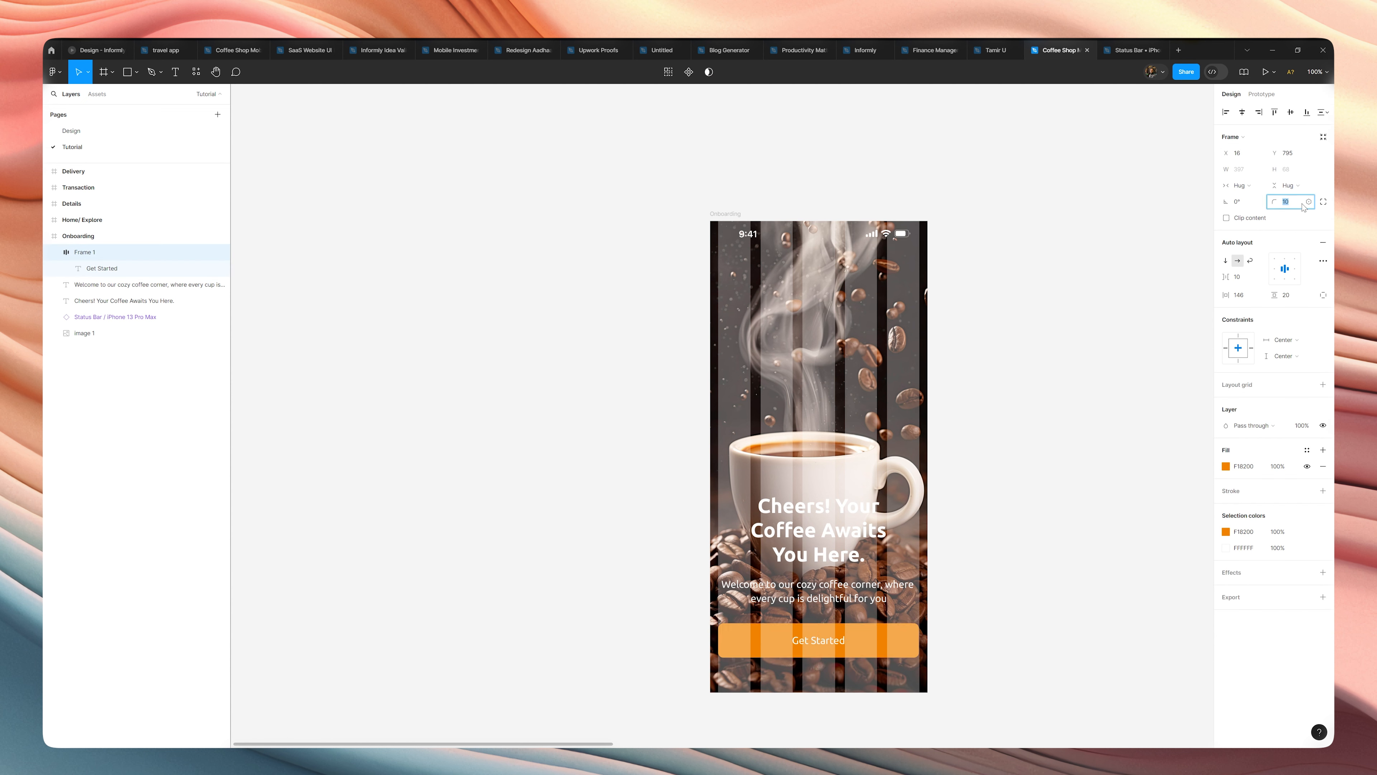
key("Up")
key("Up")
left_click(1323, 201)
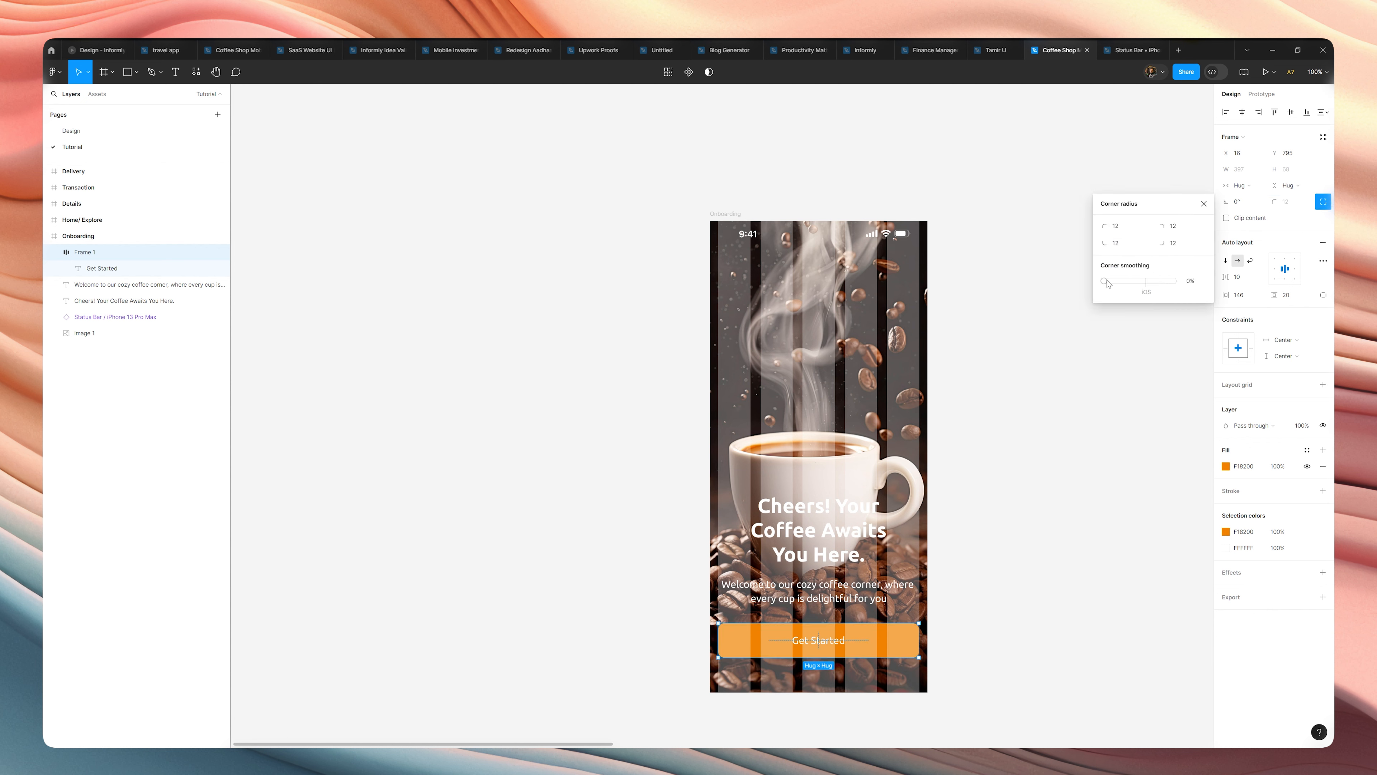
left_click(1087, 542)
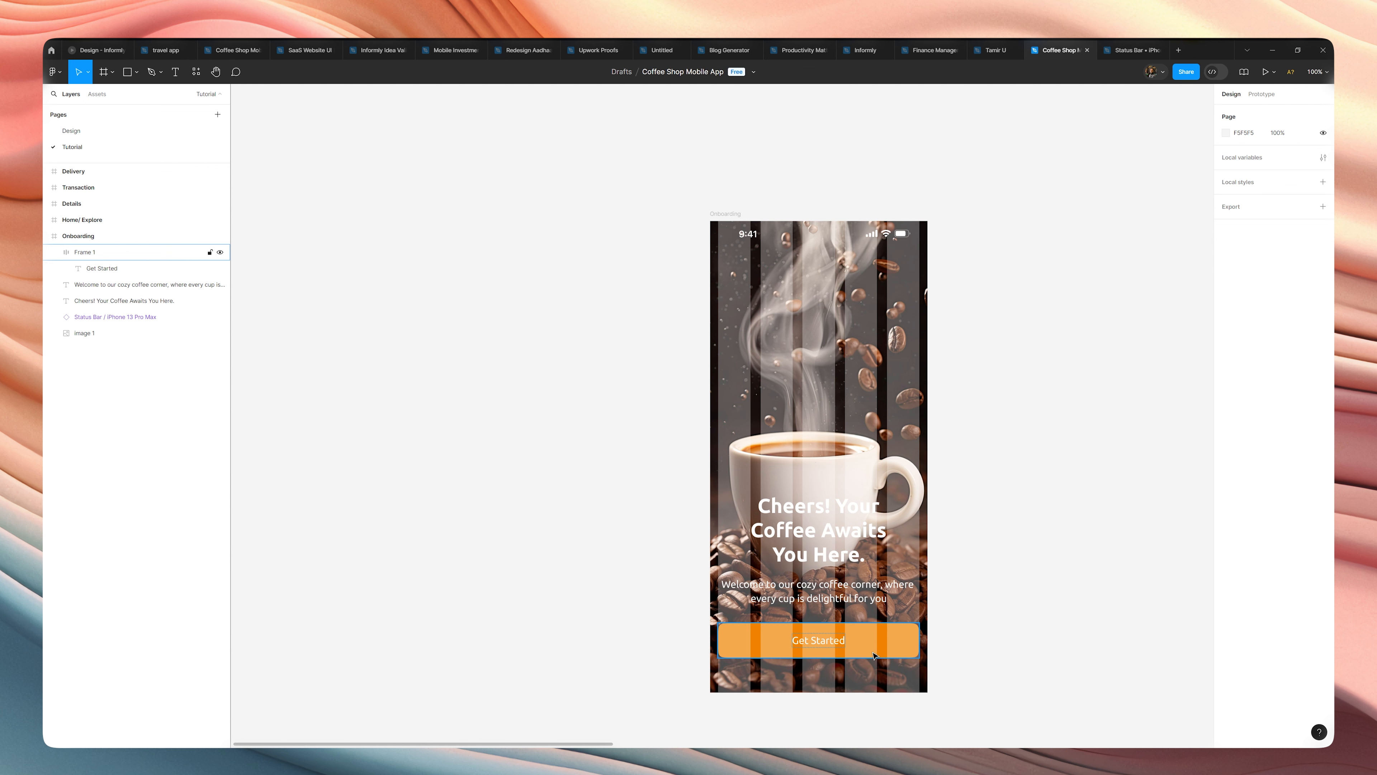
left_click(206, 252)
left_click(1287, 201)
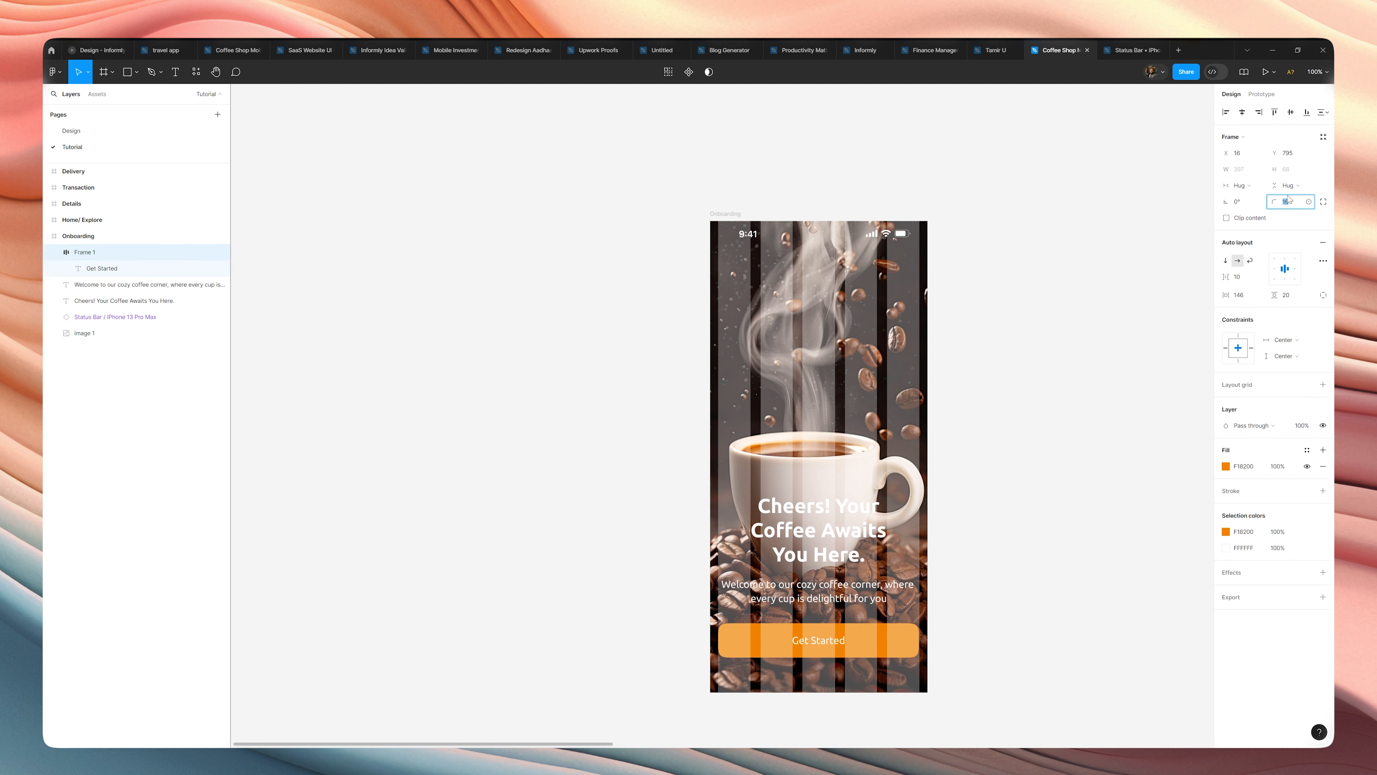
left_click(1082, 363)
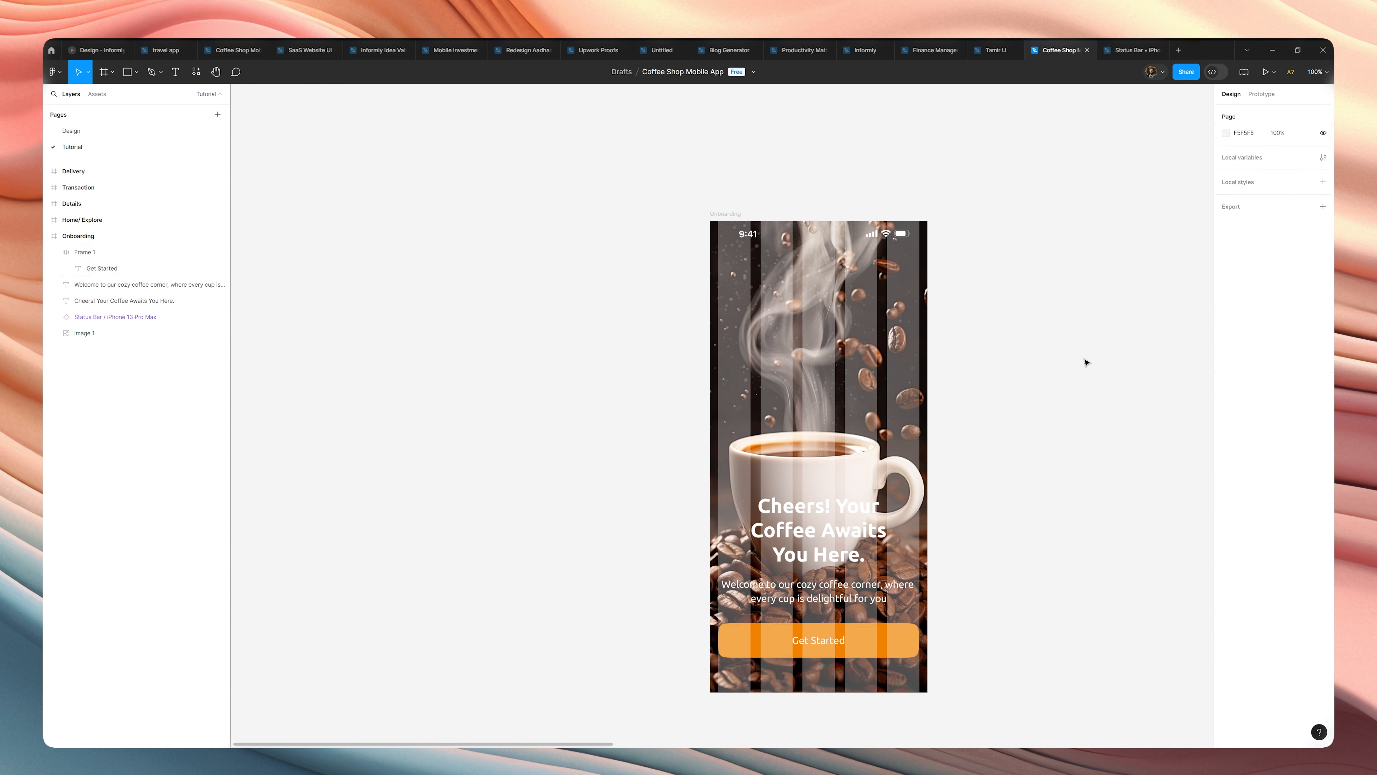
Hide the column layout grid of the Onboarding frame.
left_click(729, 219)
left_click(1307, 267)
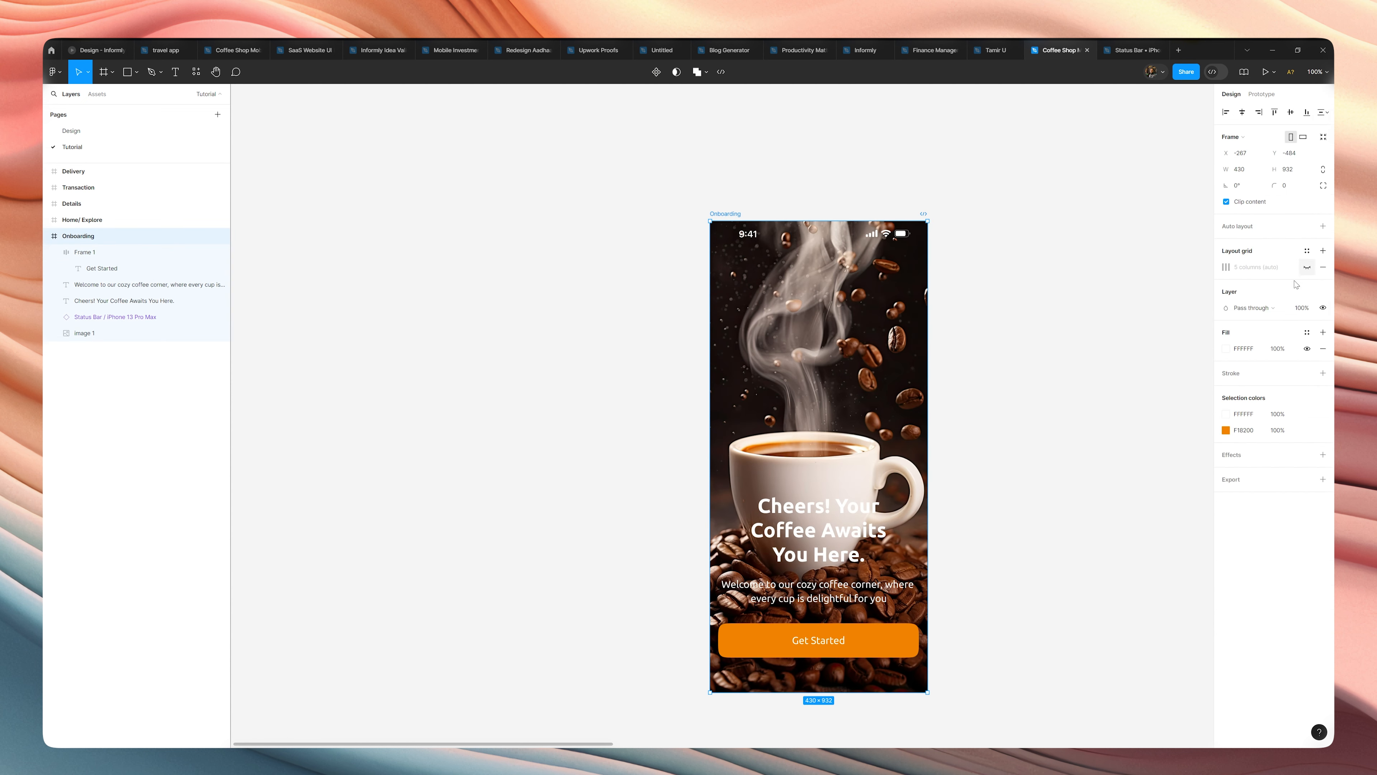
left_click(1093, 417)
Combine the headline and welcome text in a vertical auto layout with 20 spacing between them.
left_click(834, 636)
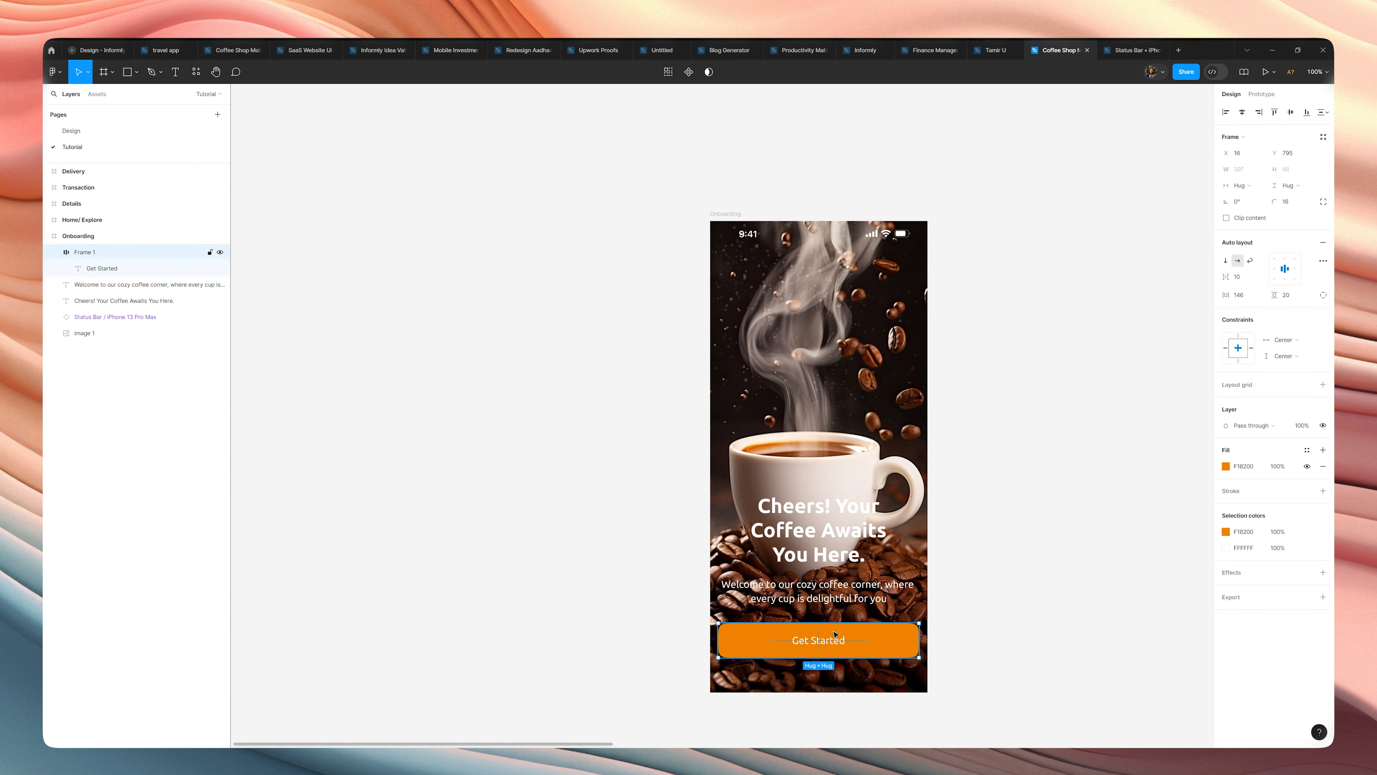
left_click(834, 597)
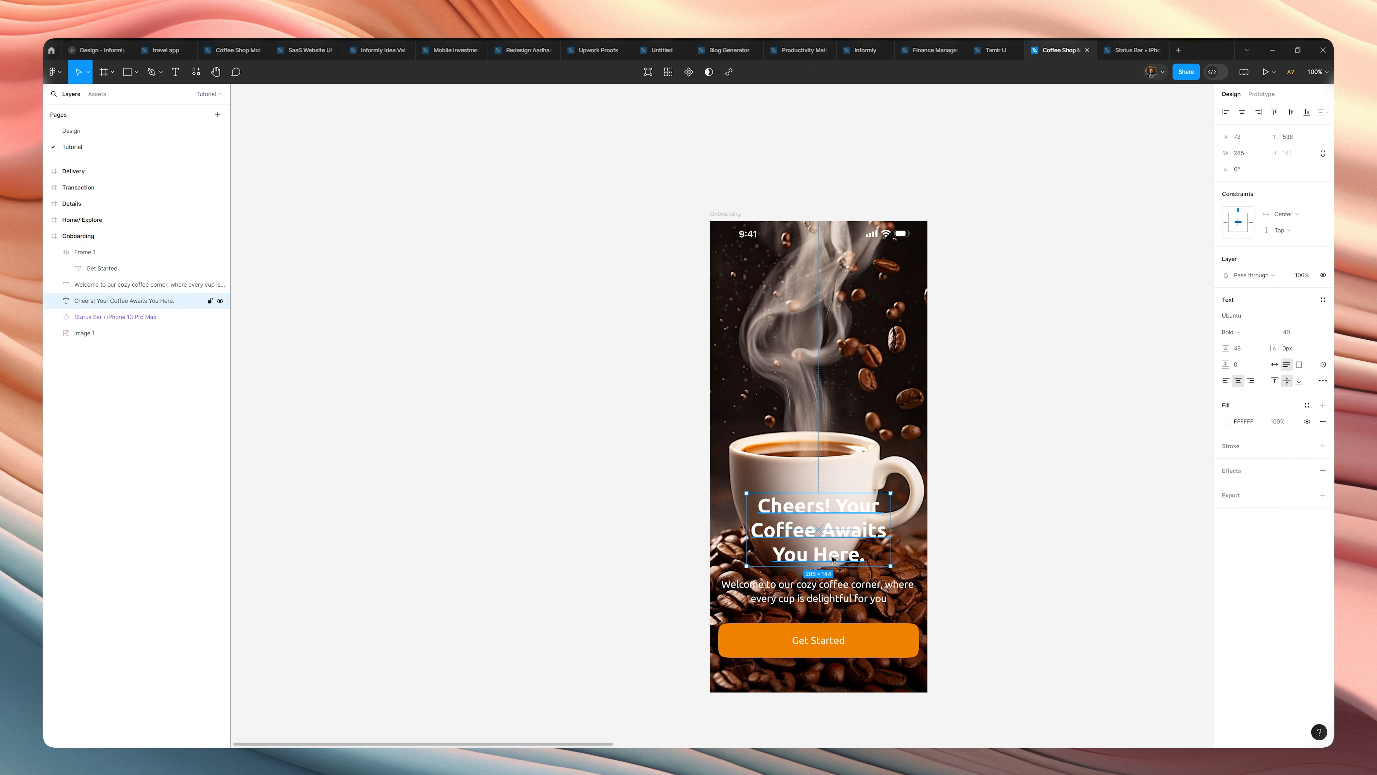
left_click(829, 558, "shift")
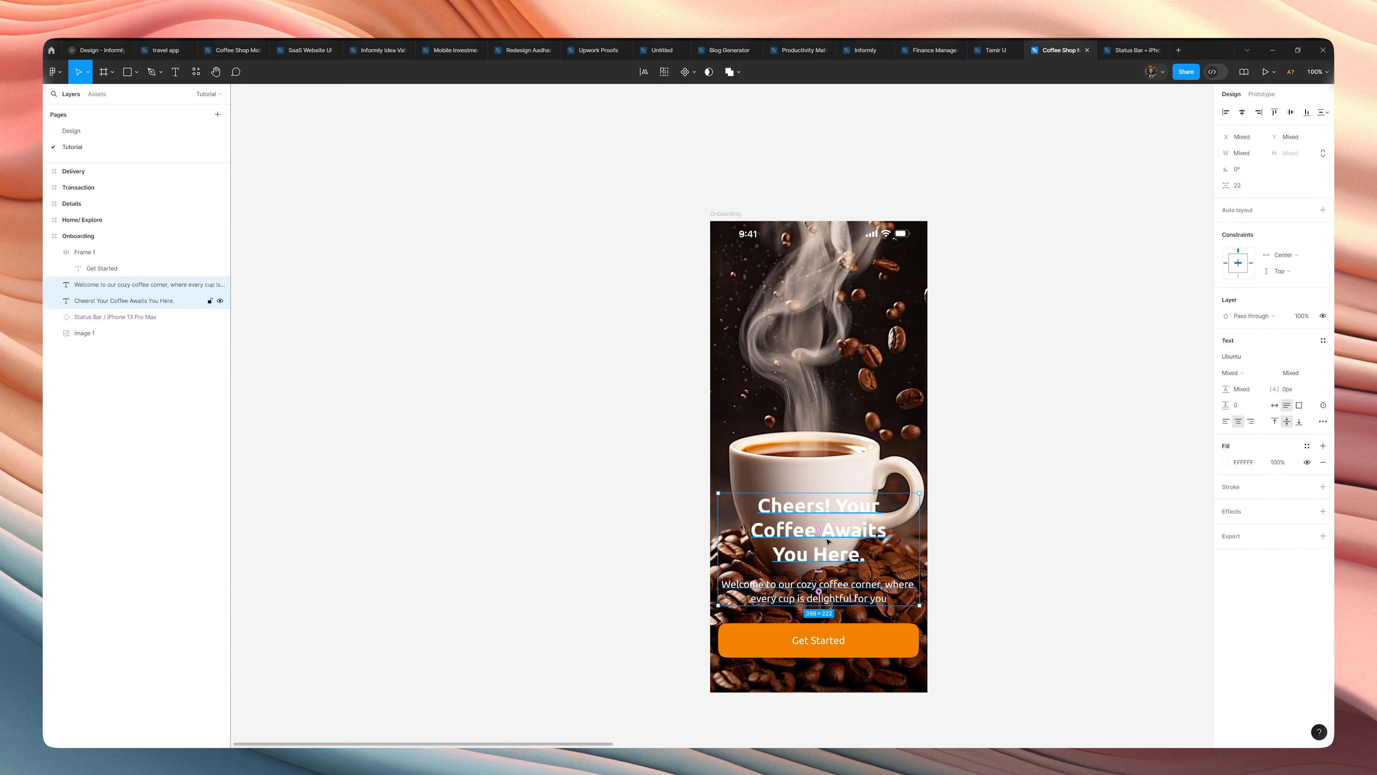
key("shift+a")
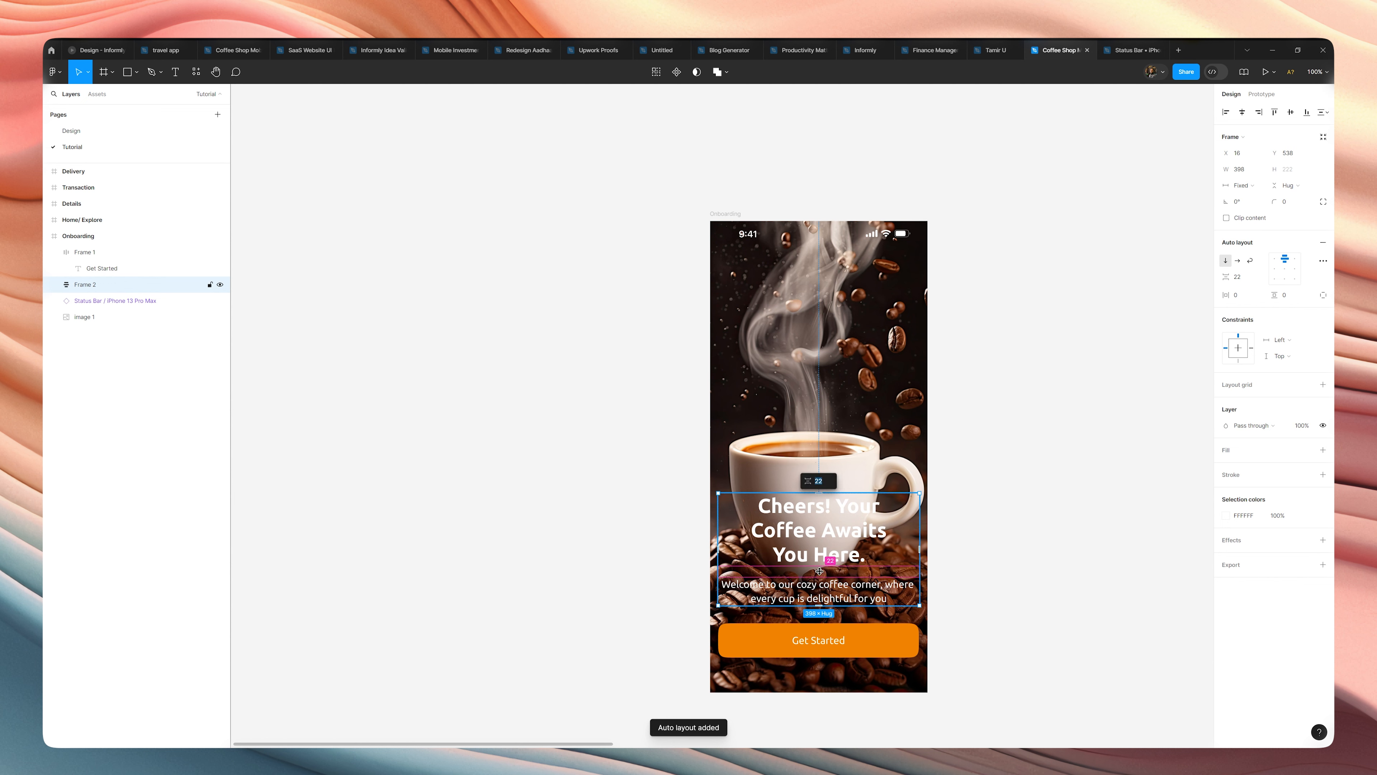
left_click_drag(819, 571, 819, 569)
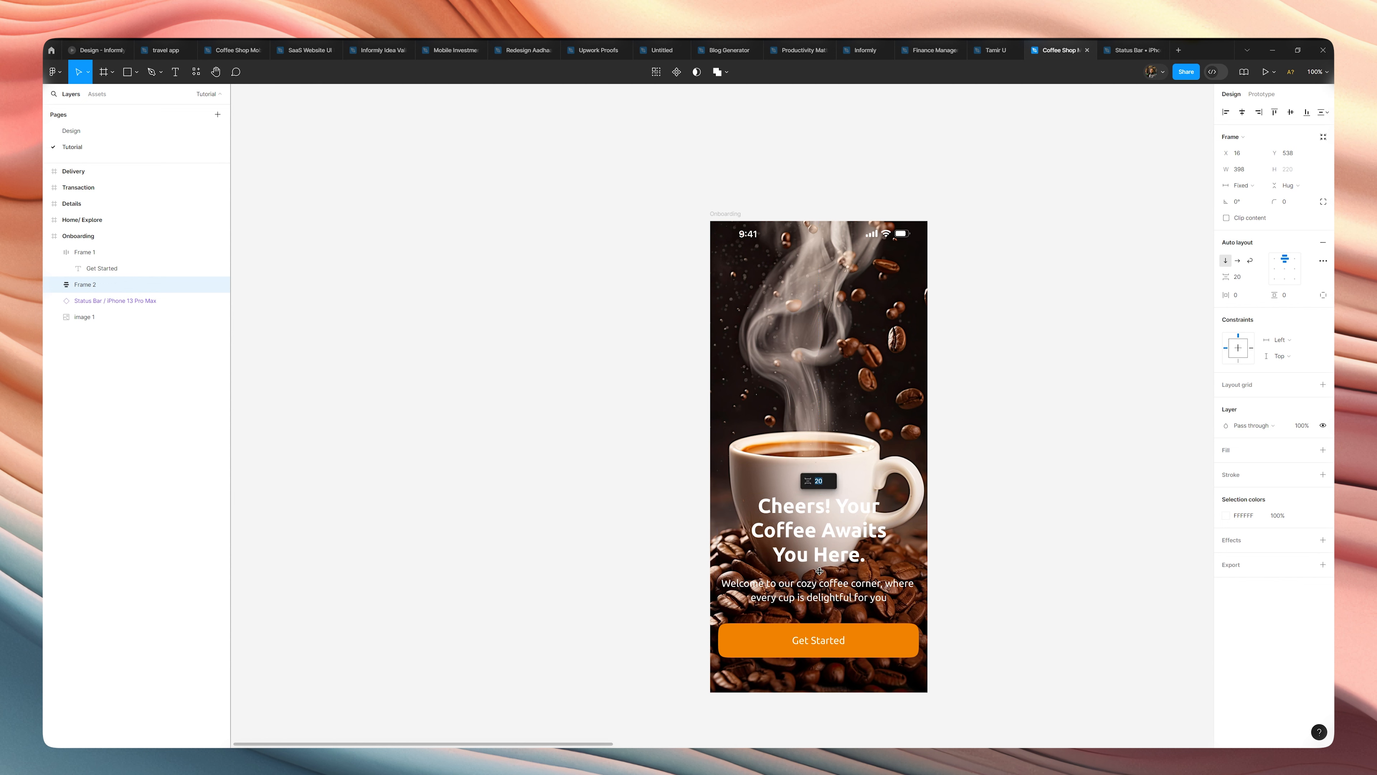
Combine the text group and the button in a vertical auto layout with 36 spacing and move the block slightly down.
left_click(818, 641, "shift")
key("shift+a")
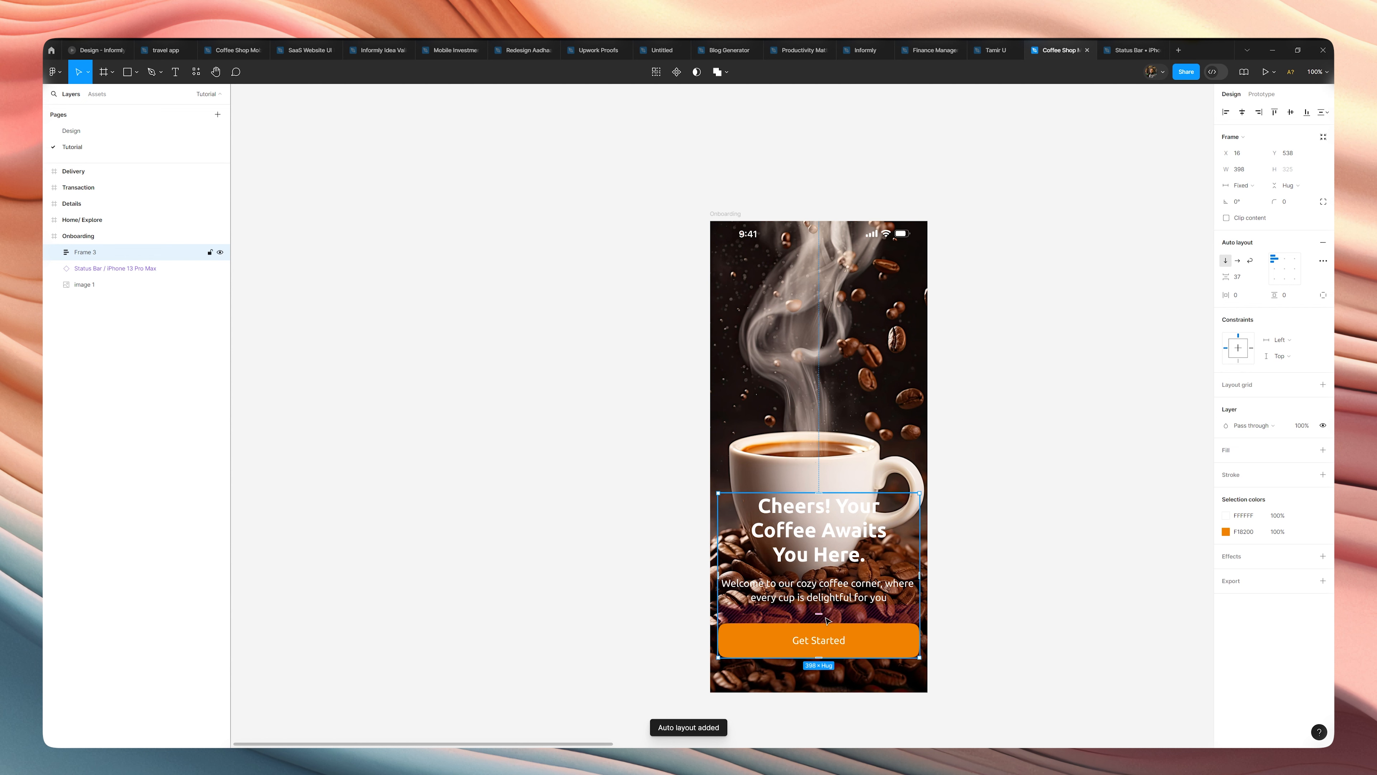
left_click_drag(822, 613, 823, 614)
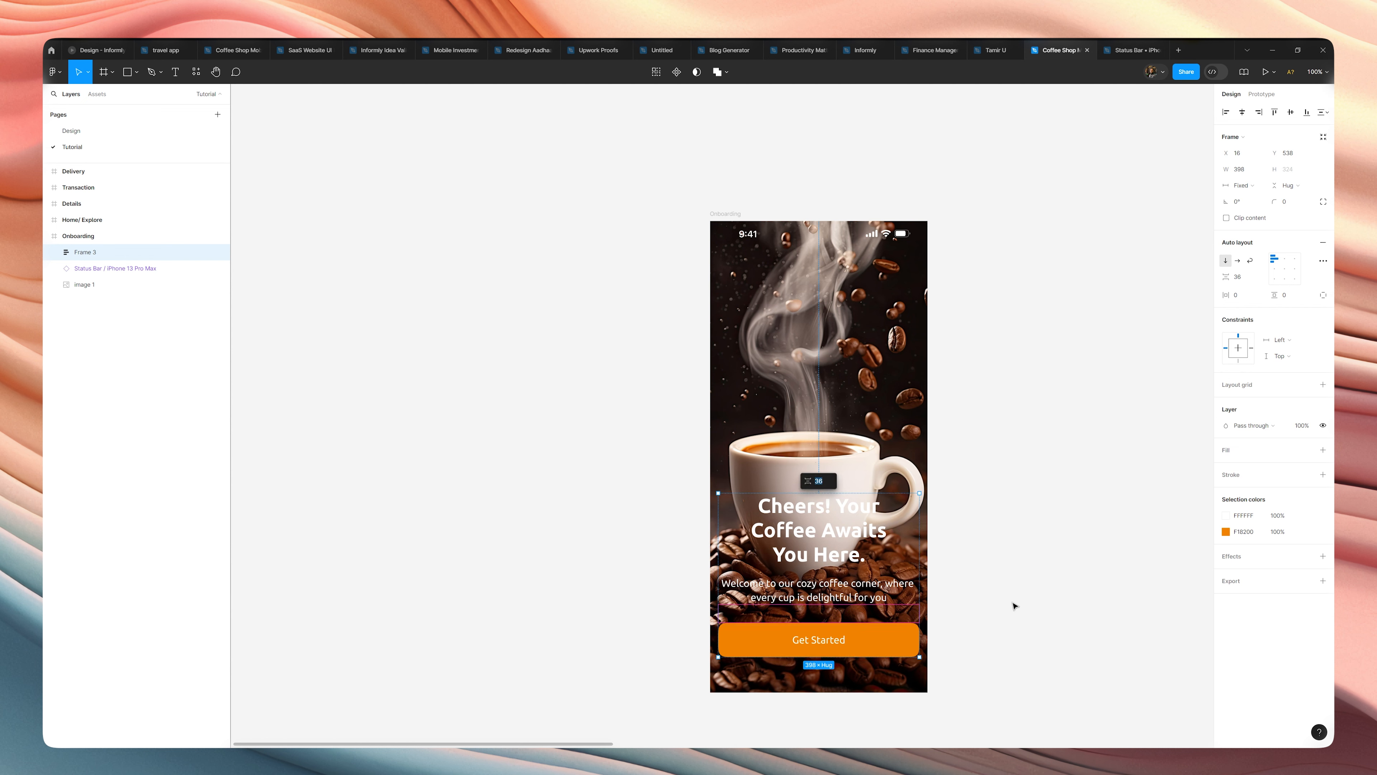
left_click_drag(843, 545, 845, 563)
left_click(1045, 535)
Examine how legible the headline and welcome text are against the coffee photo at different zoom levels.
scroll(1046, 535, "down", 3, "ctrl")
scroll(1045, 534, "up", 3, "ctrl")
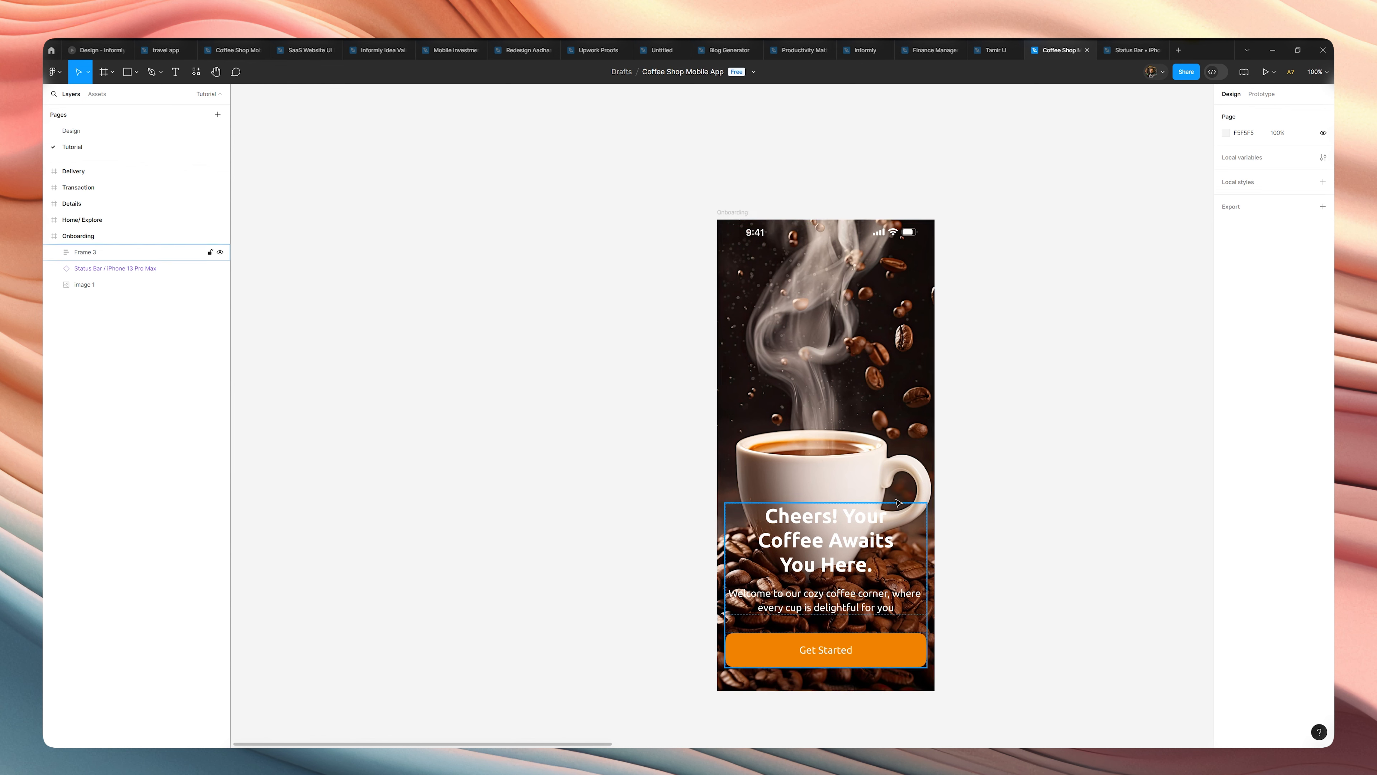
double_click(817, 541)
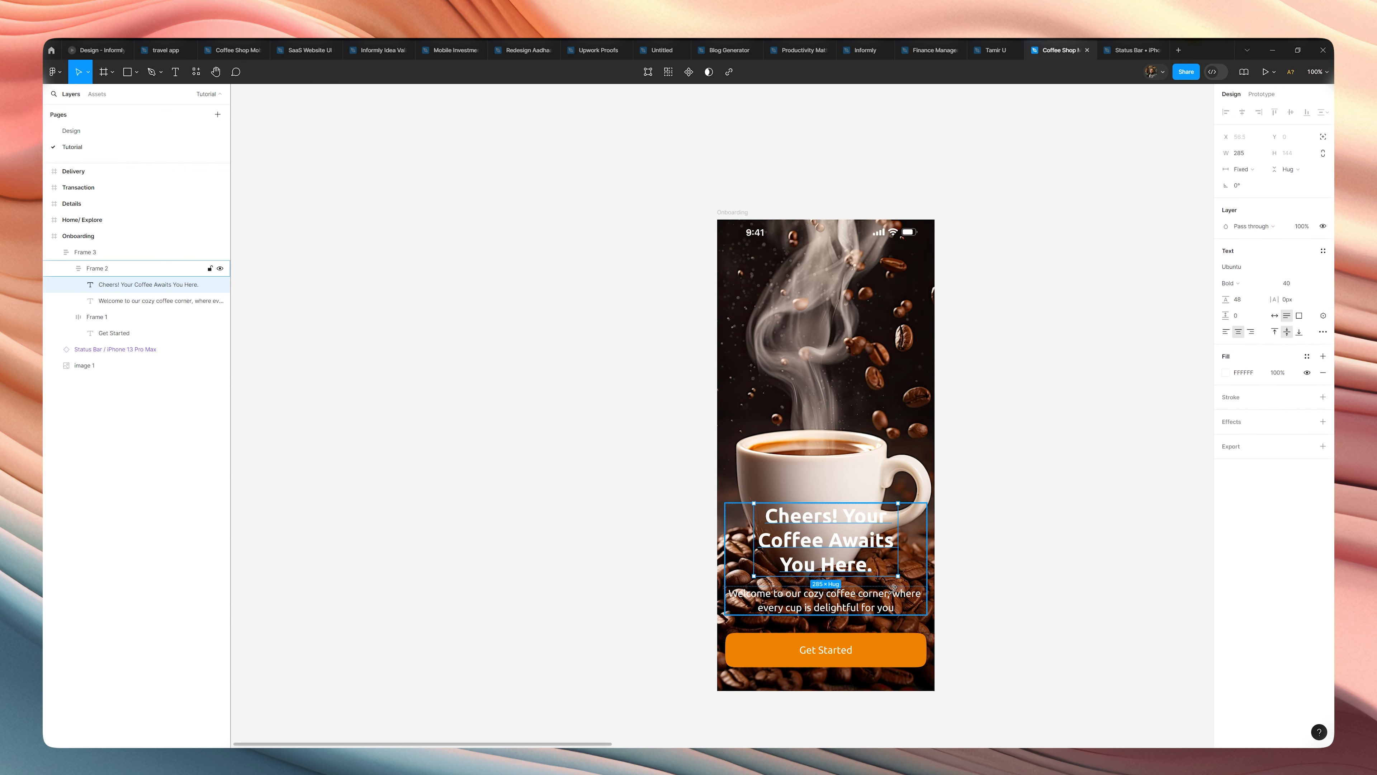
left_click(866, 608)
left_click(976, 603)
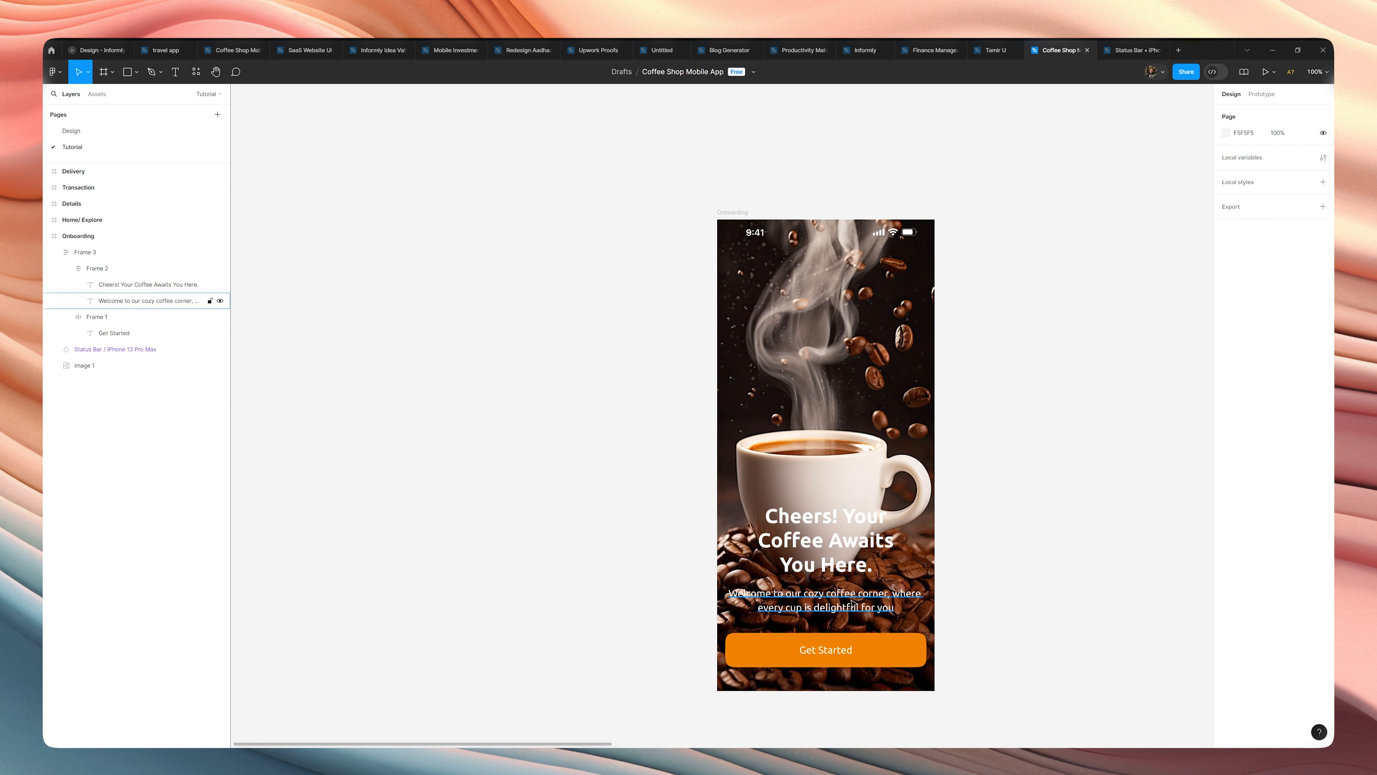
scroll(852, 603, "down", 5)
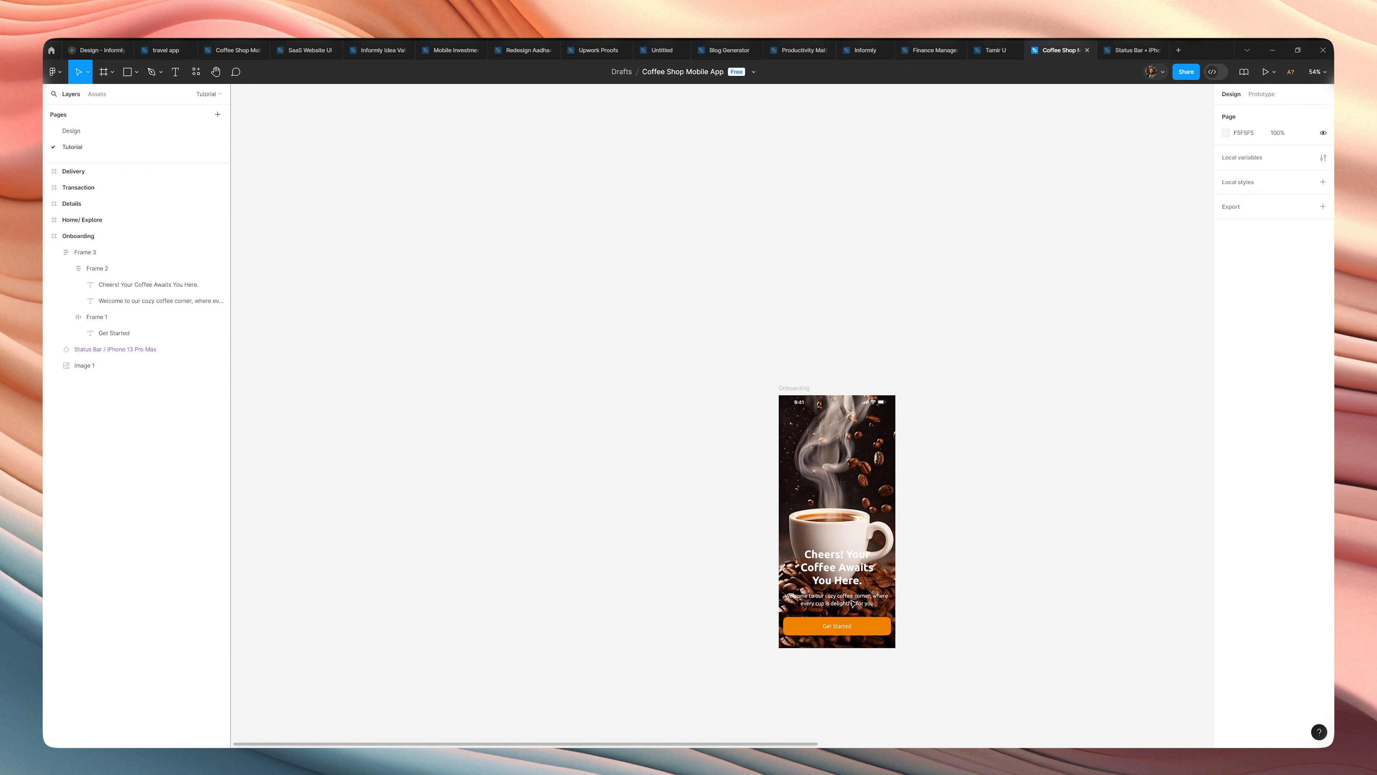
scroll(853, 604, "up", 5)
scroll(852, 597, "down", 2)
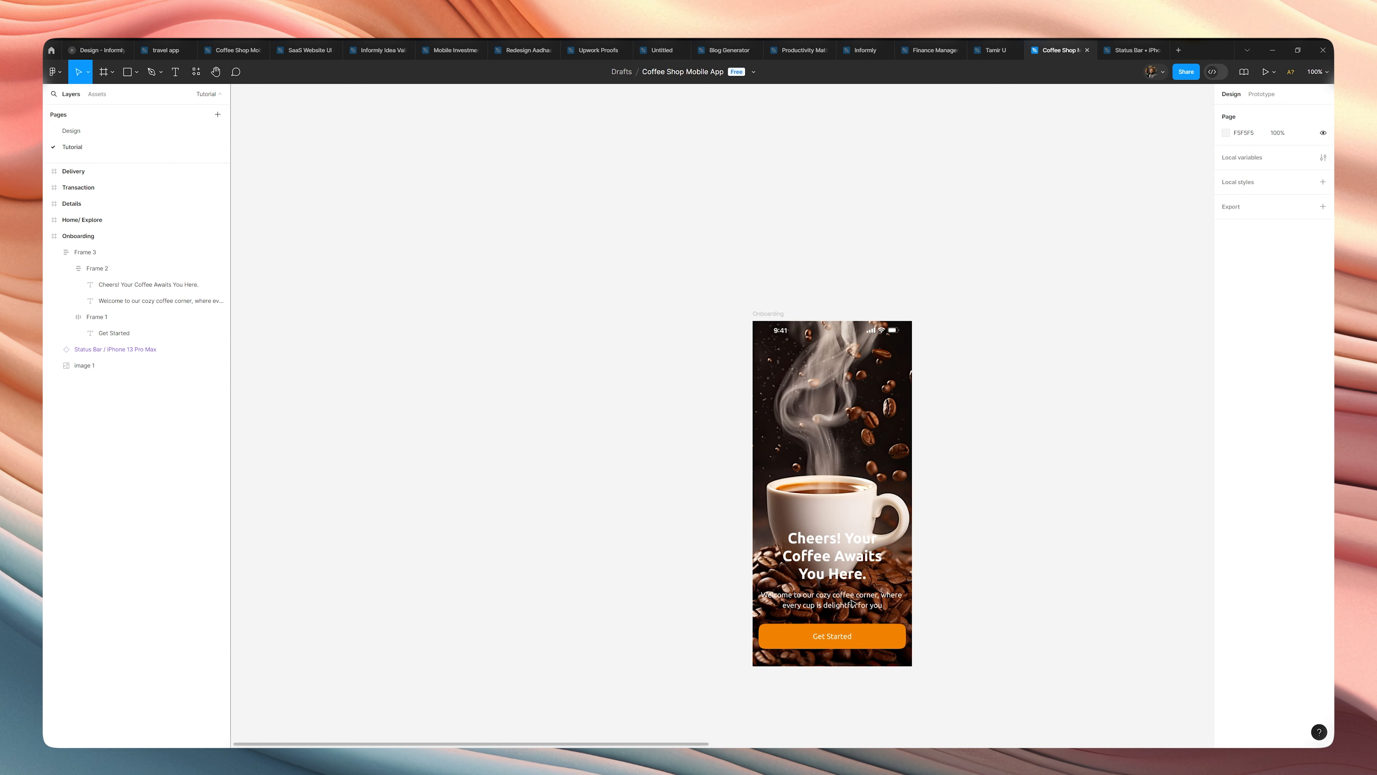
scroll(940, 583, "up", 2)
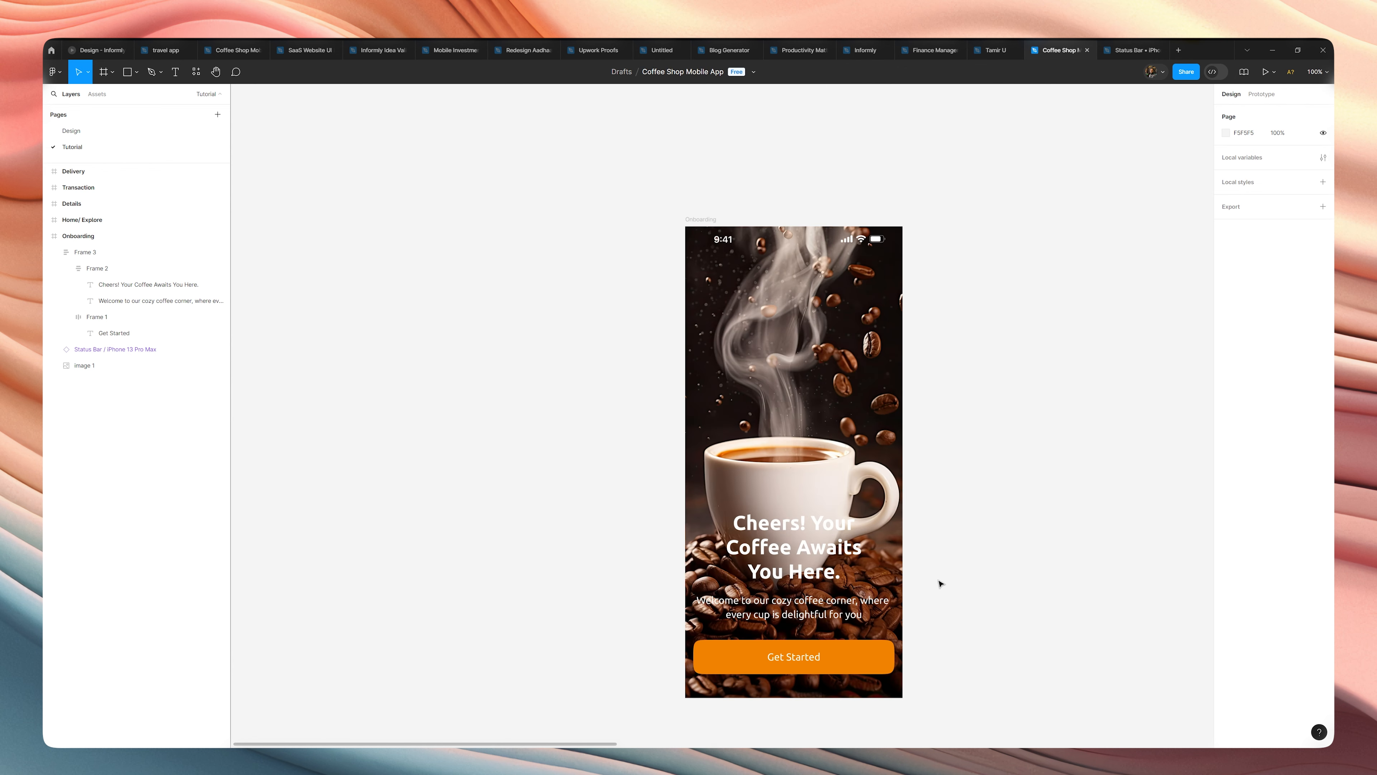
Draw a 430 × 932 rectangle at X 0, Y 0 covering the whole Onboarding frame.
key("r")
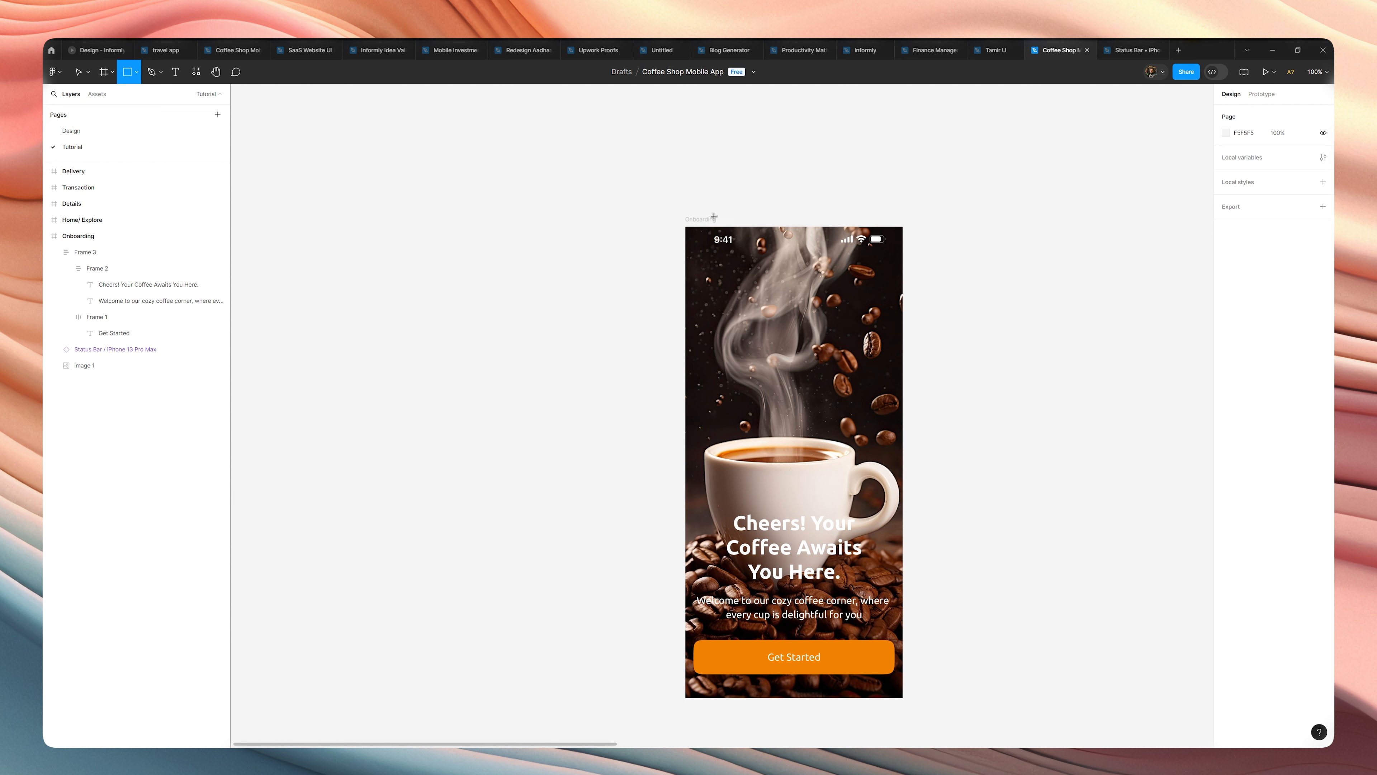
mouse_move(685, 258)
left_mouse_down()
mouse_move(903, 476)
mouse_move(871, 609)
mouse_move(875, 699)
left_mouse_up()
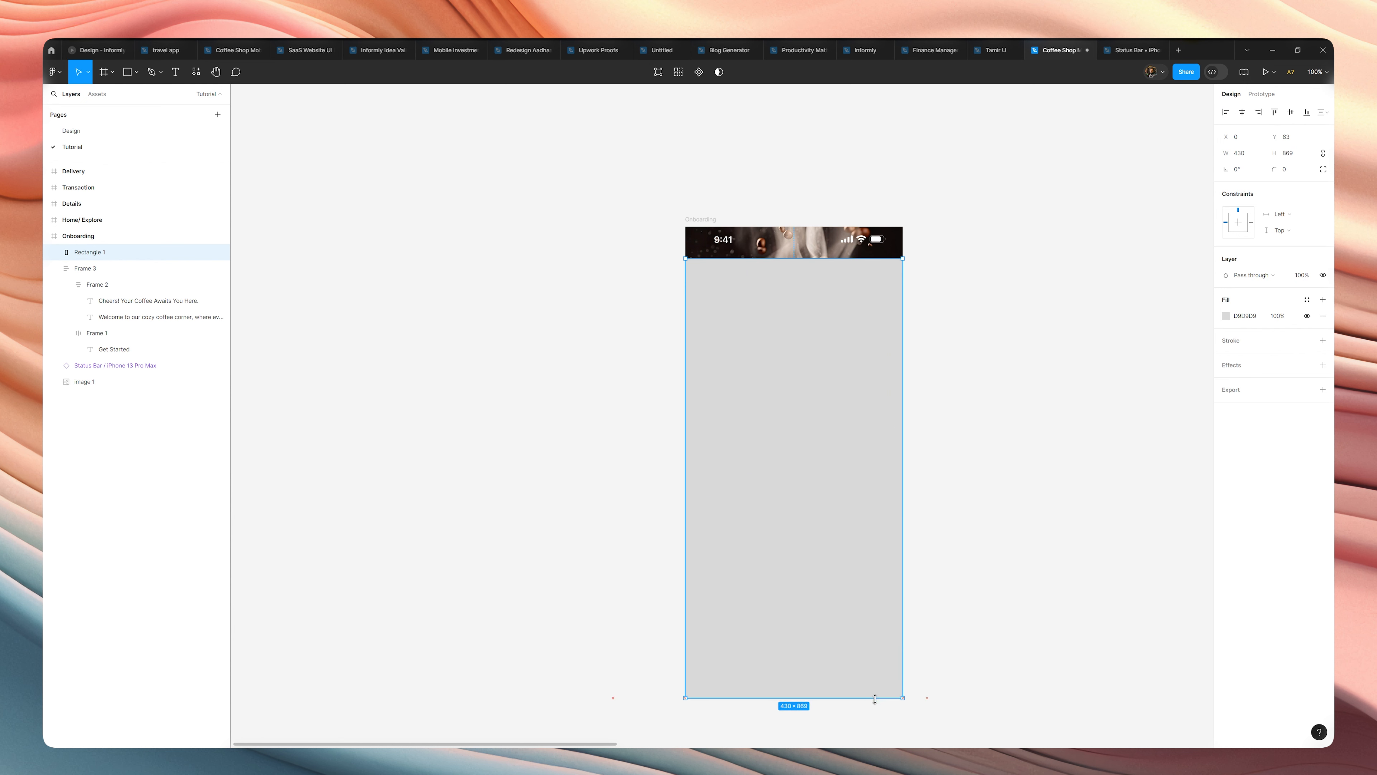
left_click_drag(782, 260, 786, 226)
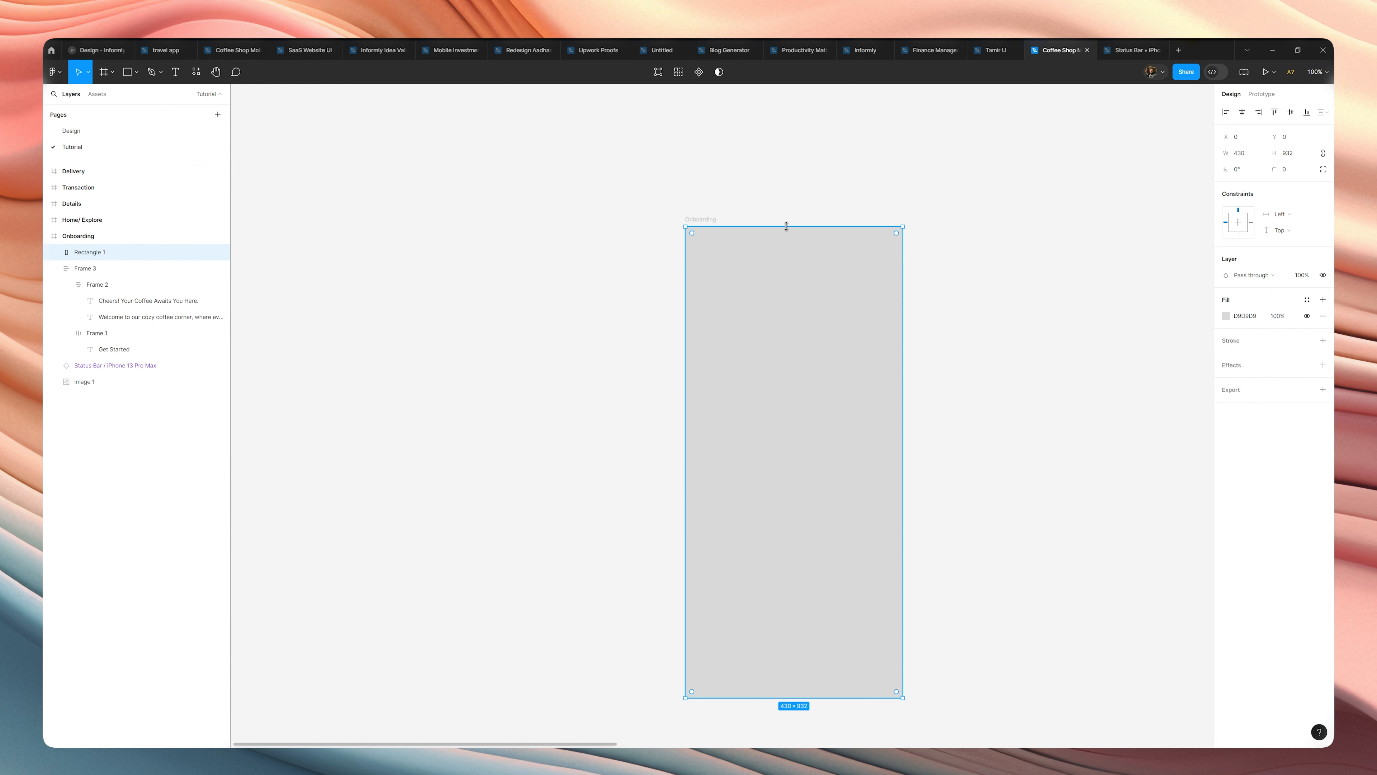
Reorder the rectangle so it sits directly above the coffee image and below the status bar, text and button.
key("ctrl+bracketleft")
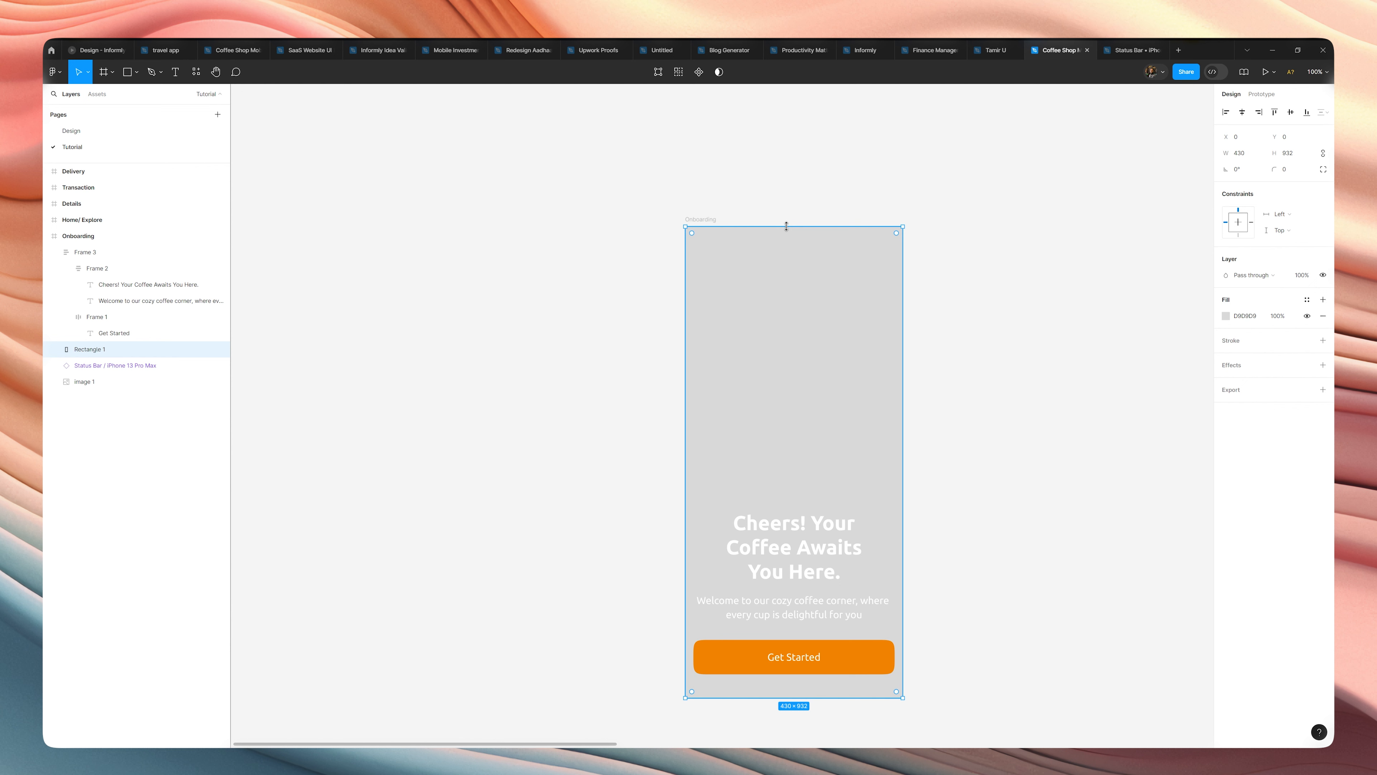
key("ctrl+bracketleft")
key("ctrl+bracketleft")
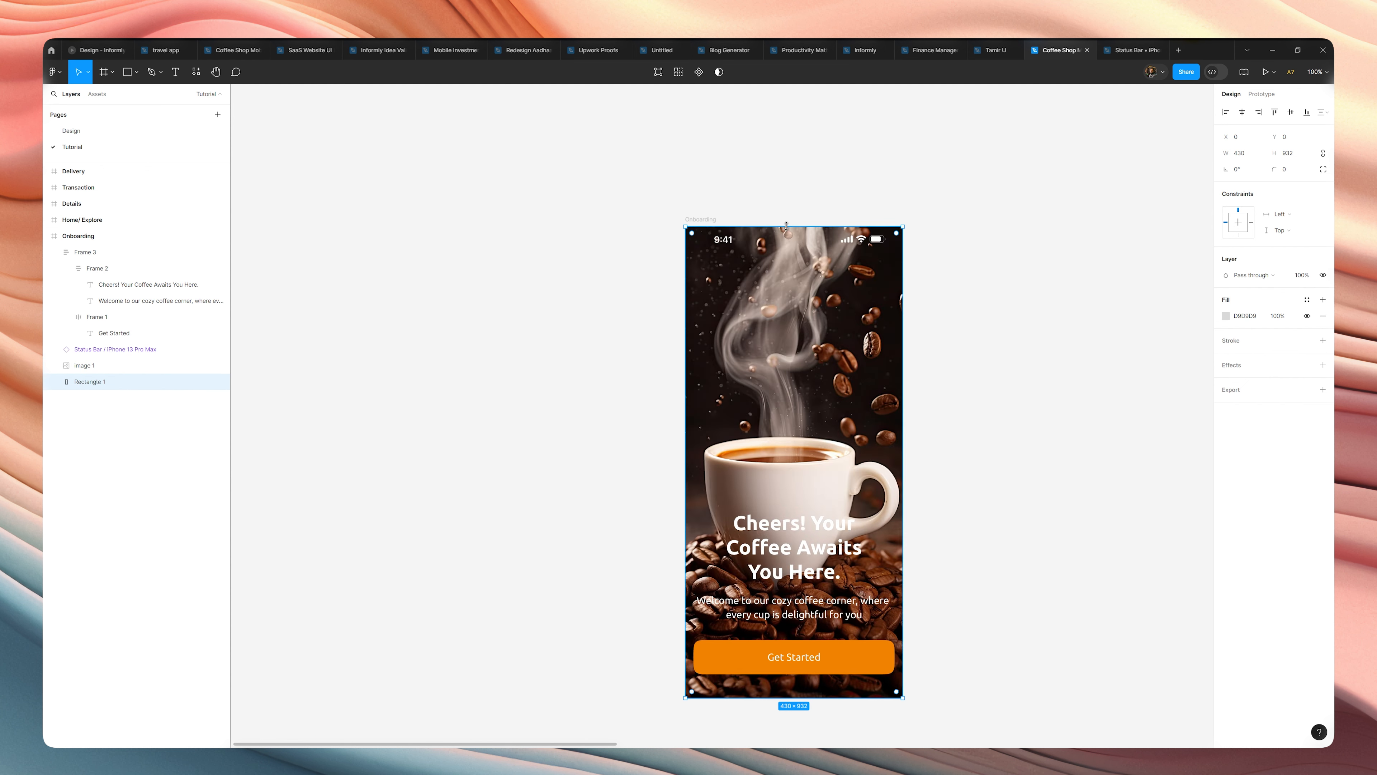
key("ctrl+bracketright")
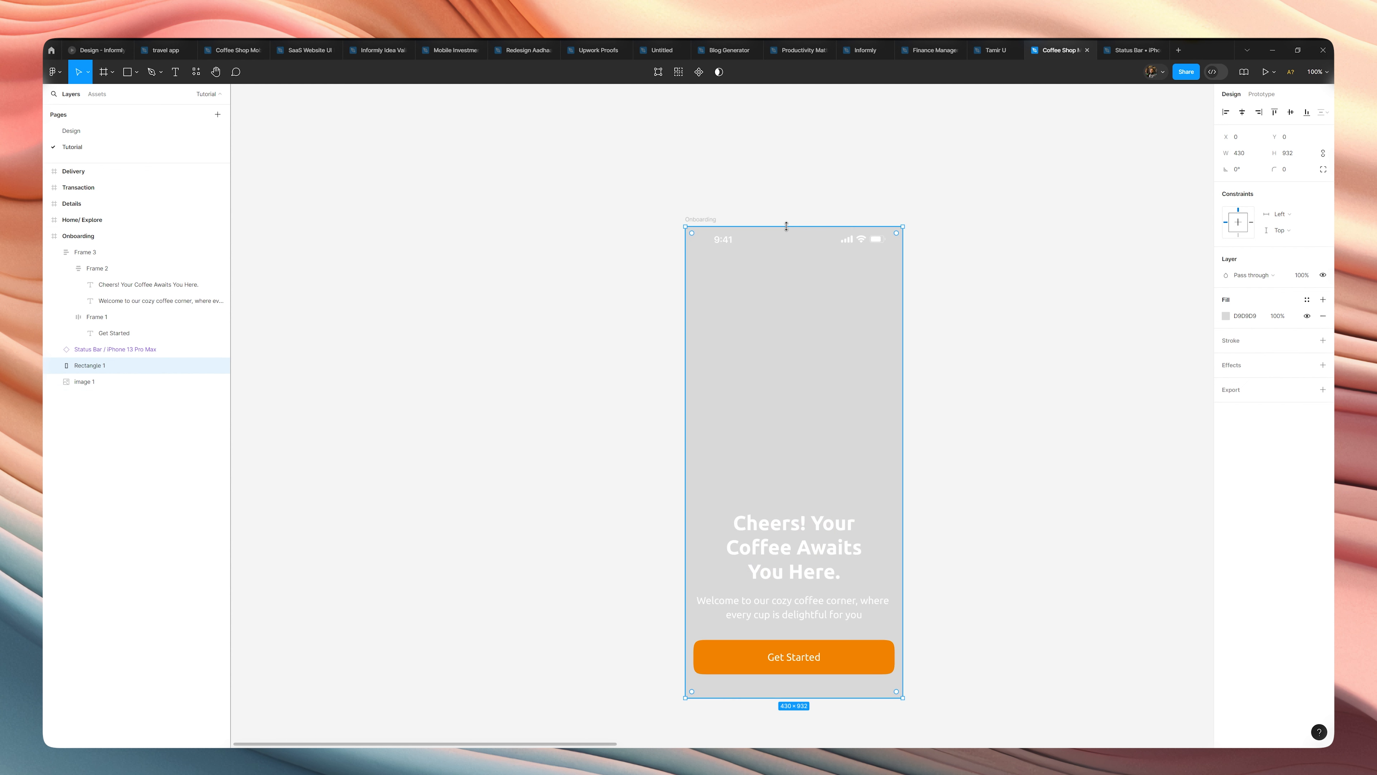
key("ctrl+bracketleft")
key("ctrl+bracketright")
Fill the rectangle with black 000000 and convert the fill to a radial gradient.
left_click(1226, 316)
left_click_drag(1125, 437, 1046, 513)
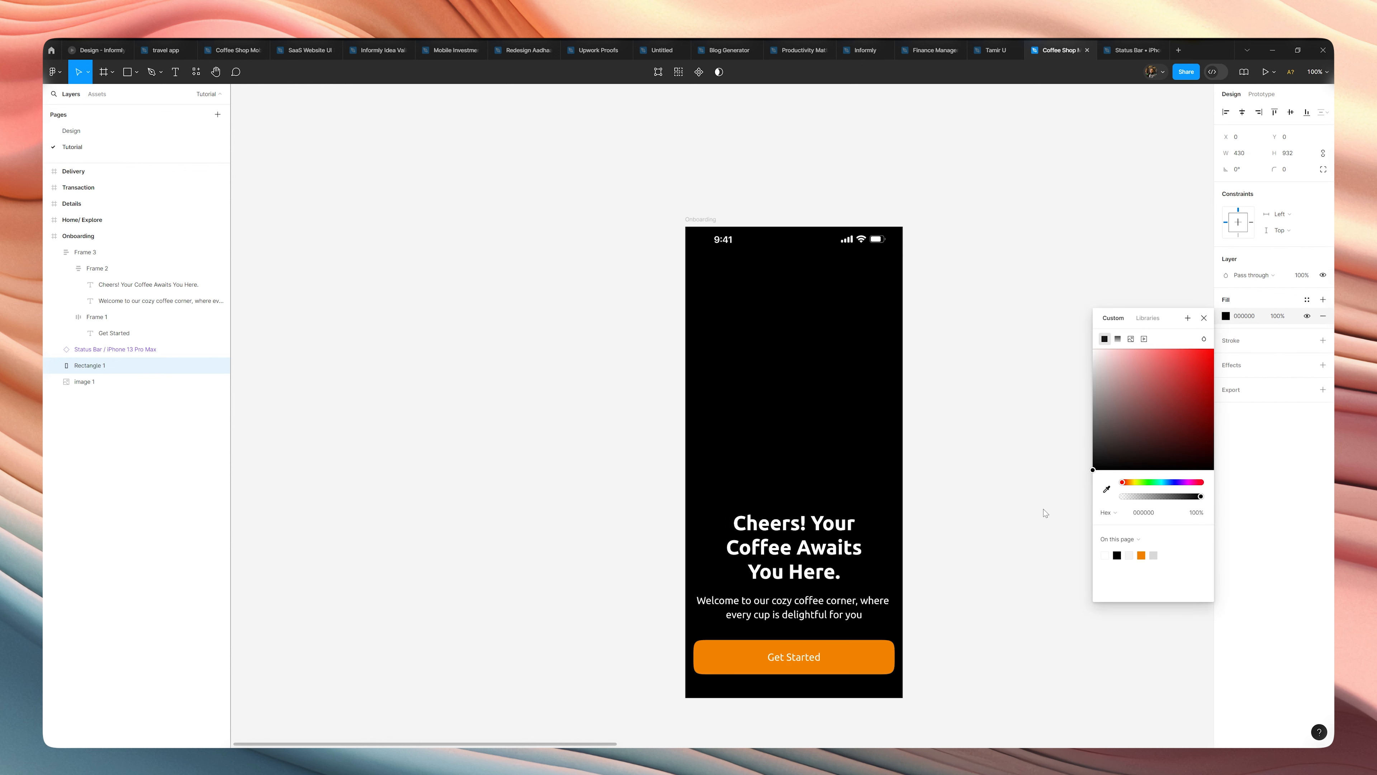
left_click(1225, 316)
left_click(1225, 315)
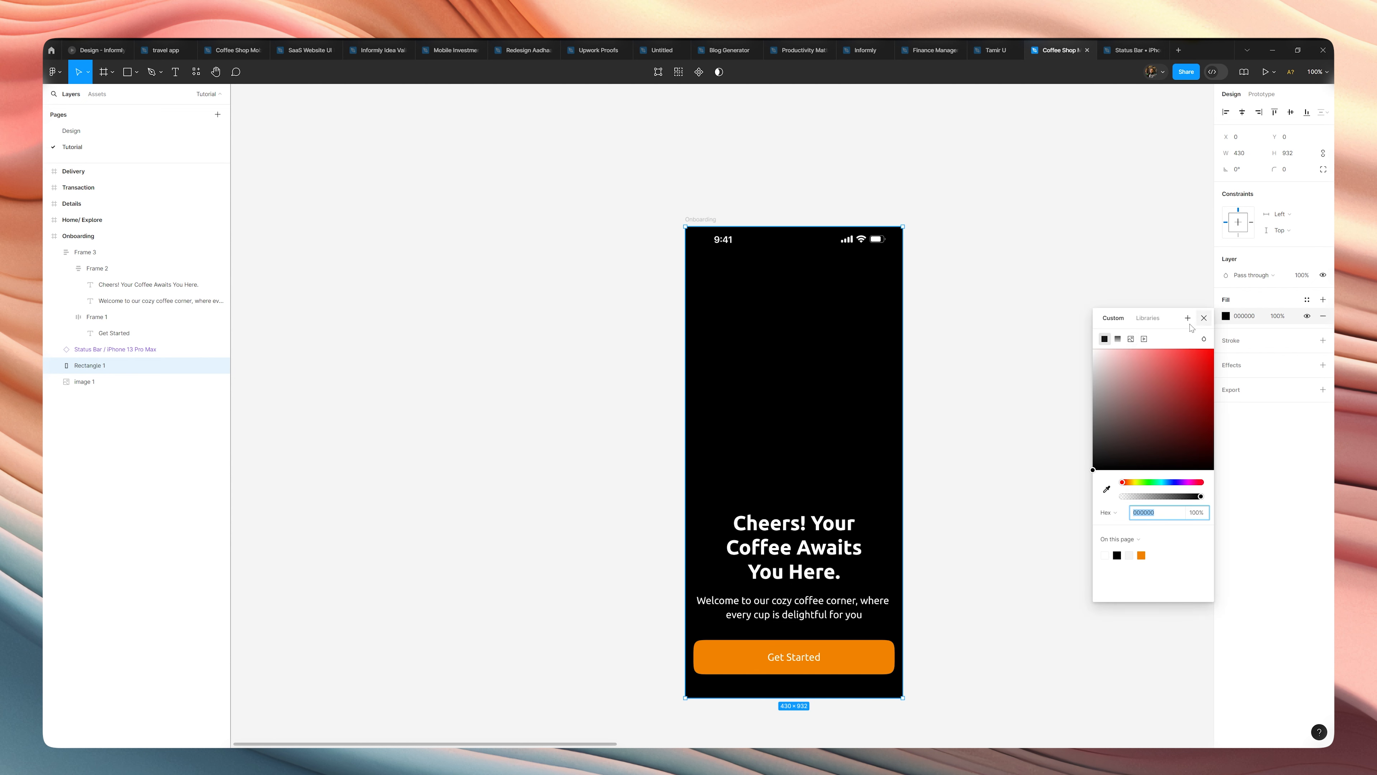
left_click(1117, 340)
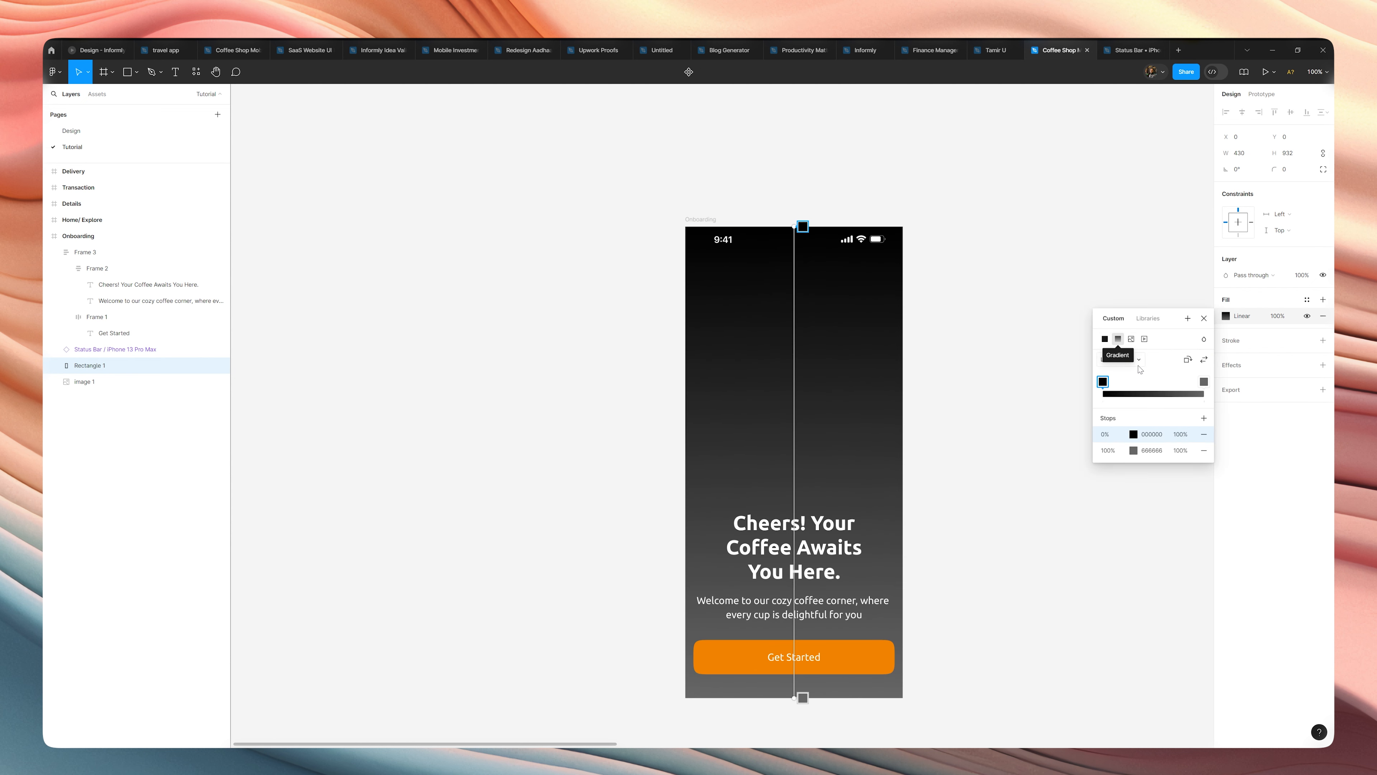
left_click(1121, 367)
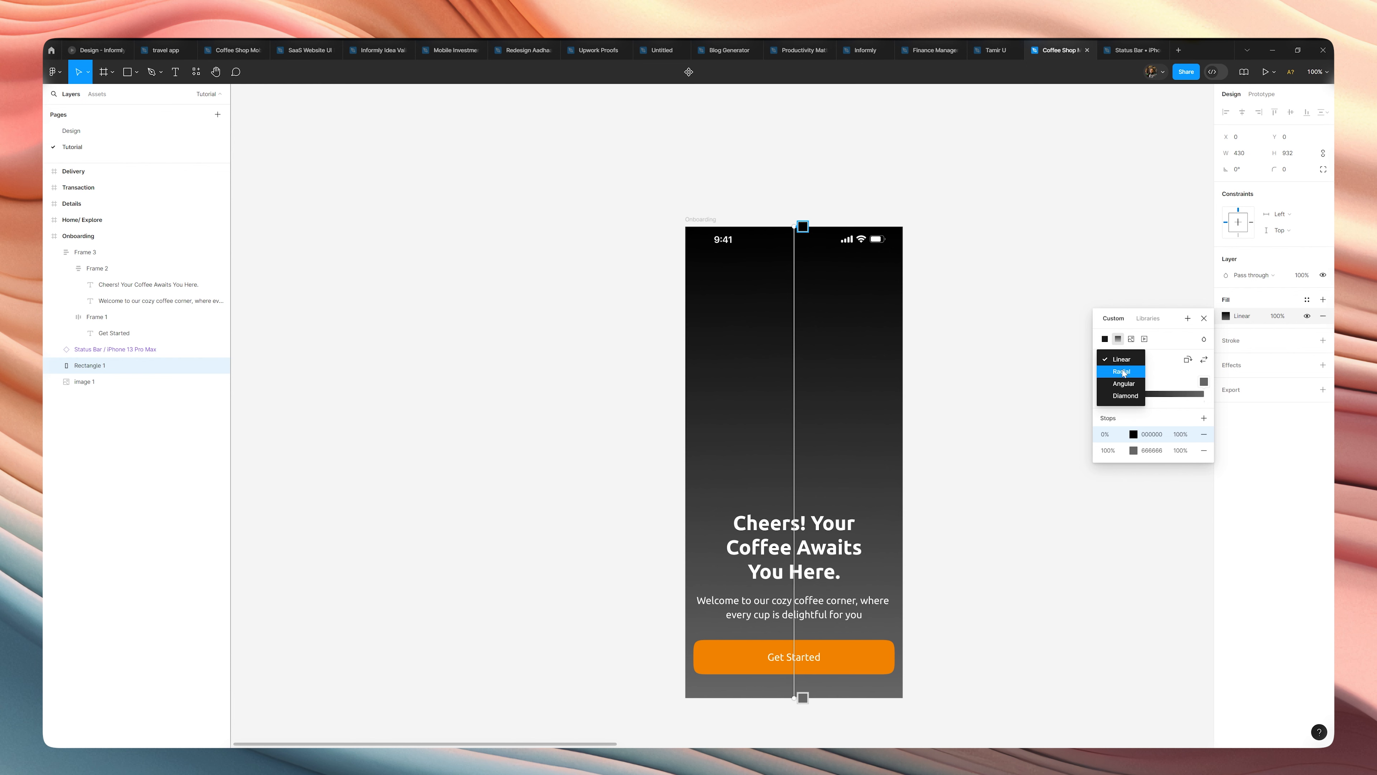
left_click(1124, 375)
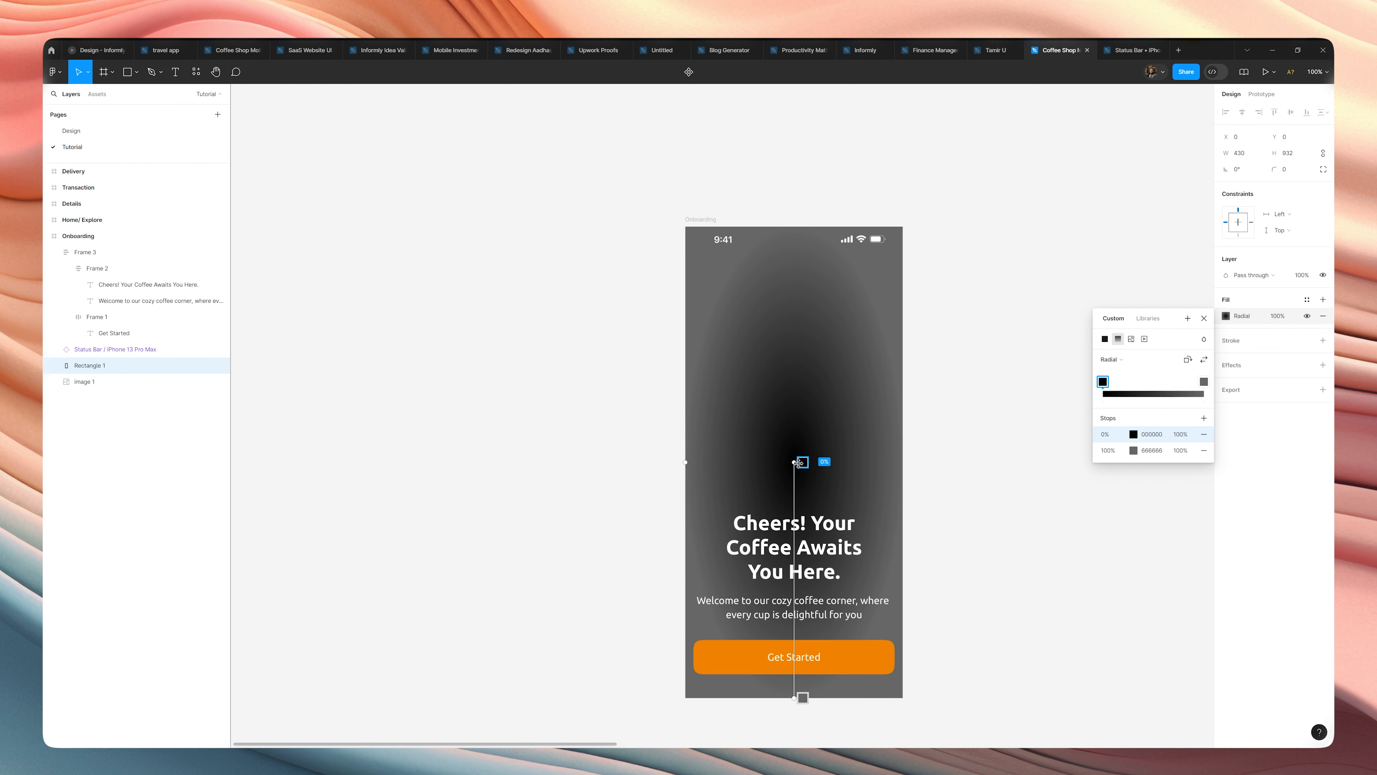
Set the colour of the radial gradient's 100% stop to 000000.
left_click(1161, 433)
left_click(1148, 450)
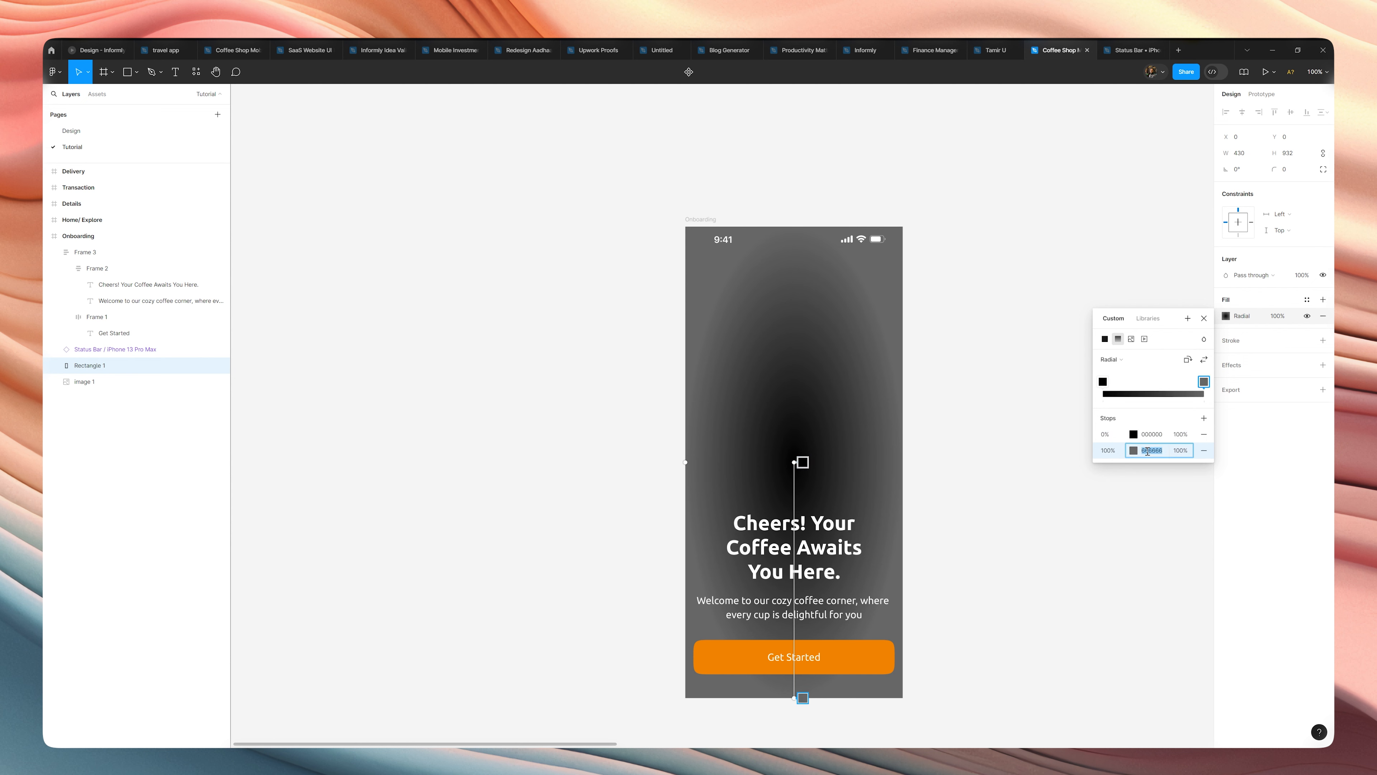
type("000000")
key("Return")
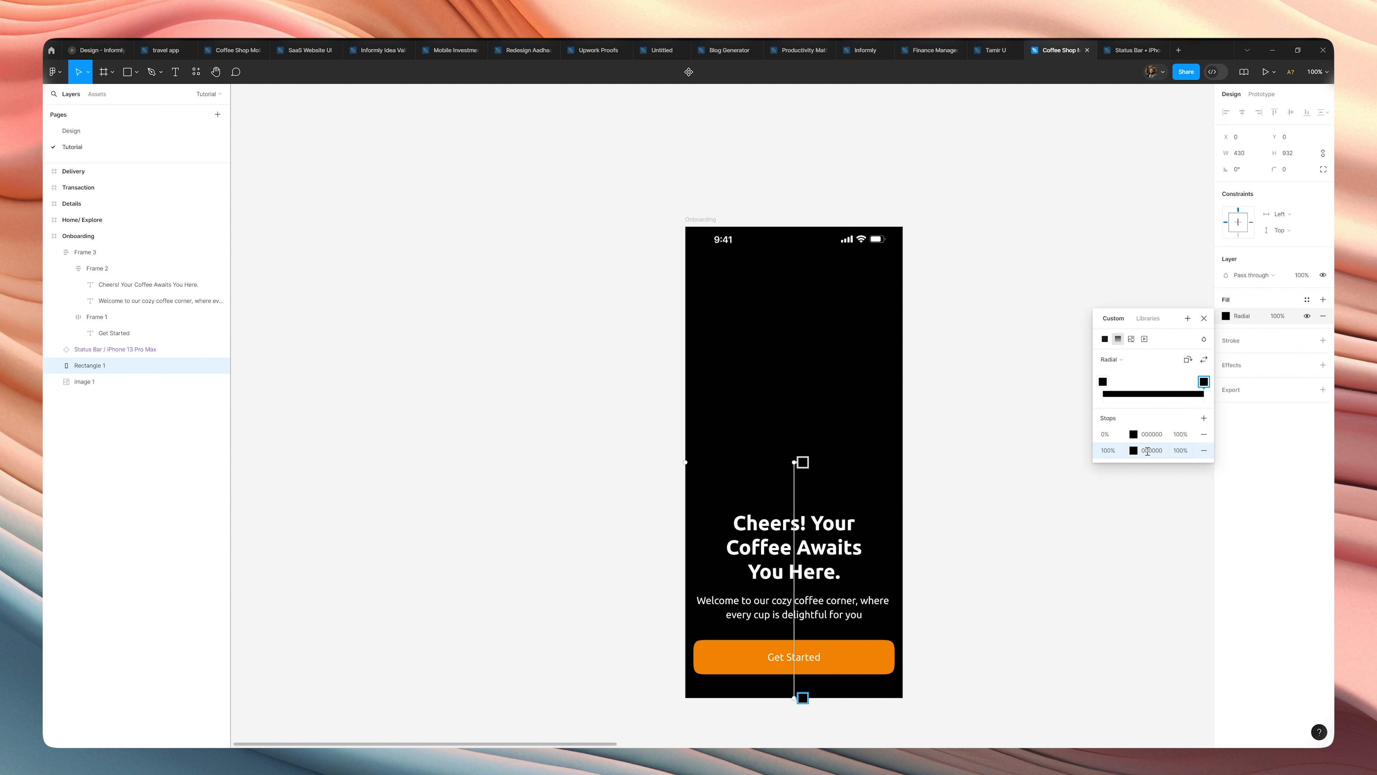
Reduce the opacity of the gradient's 0% stop to 0% so the coffee photo shows through the centre.
left_click(1134, 435)
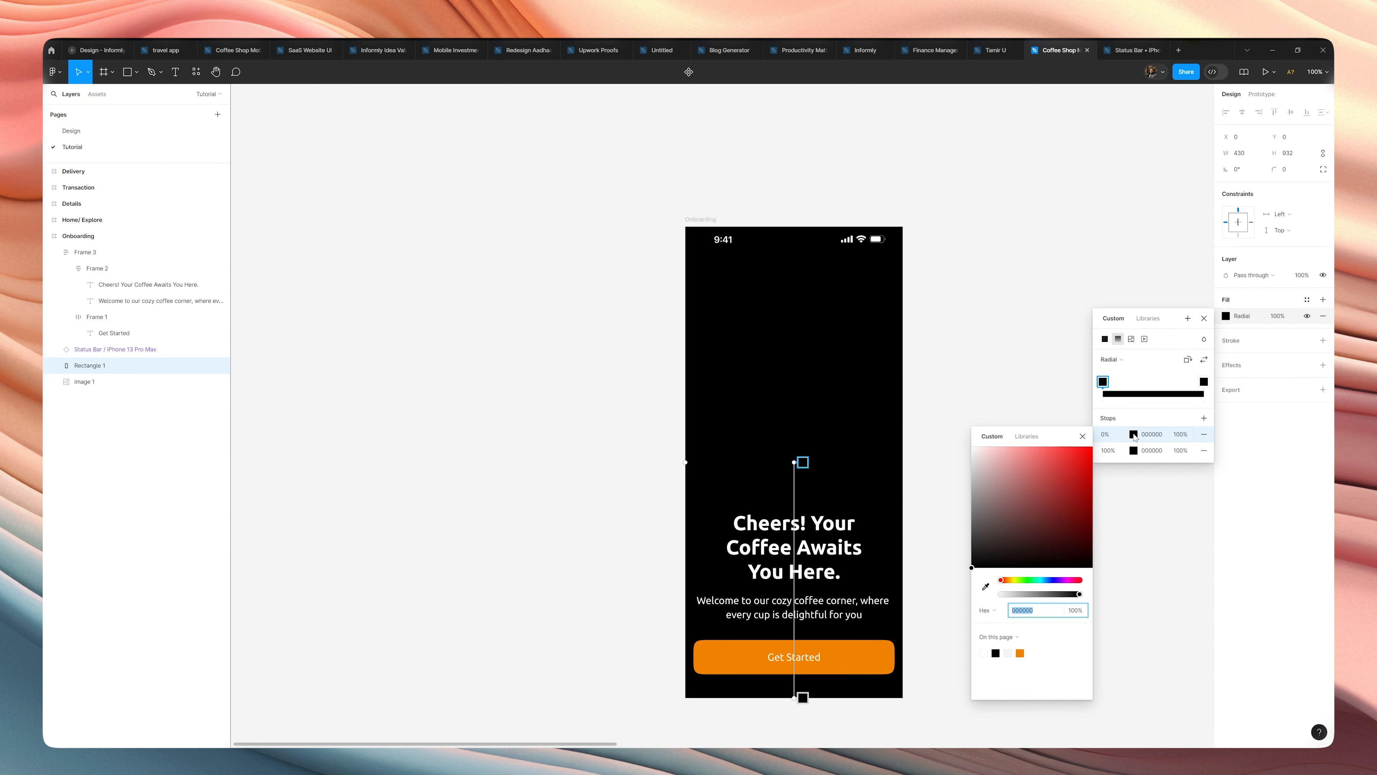
left_click(1133, 435)
left_click(1182, 434)
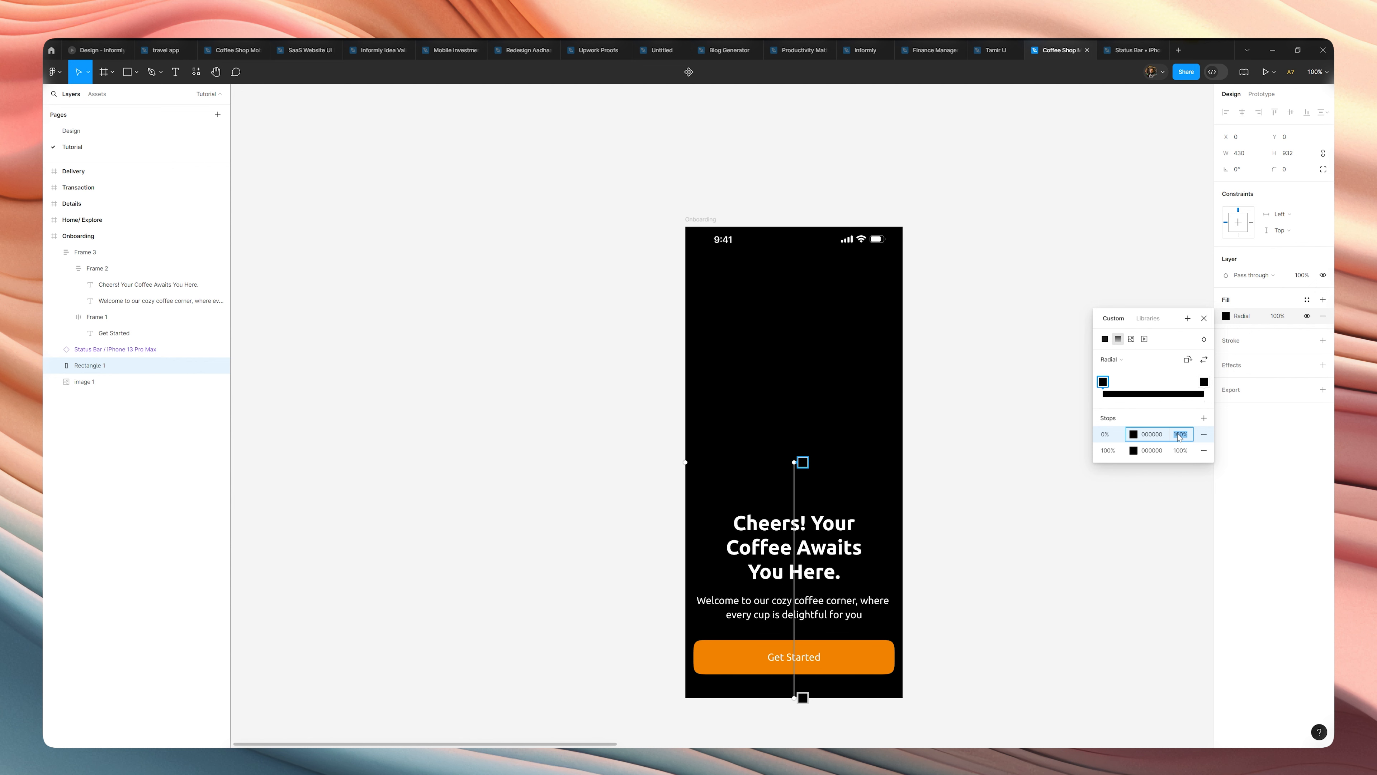
key("shift+Down")
key("shift+Down")
key("shift+Down")
key("shift+Down")
key("shift+Down")
key("shift+Down")
key("shift+Down")
key("shift+Down")
key("shift+Down")
key("shift+Down")
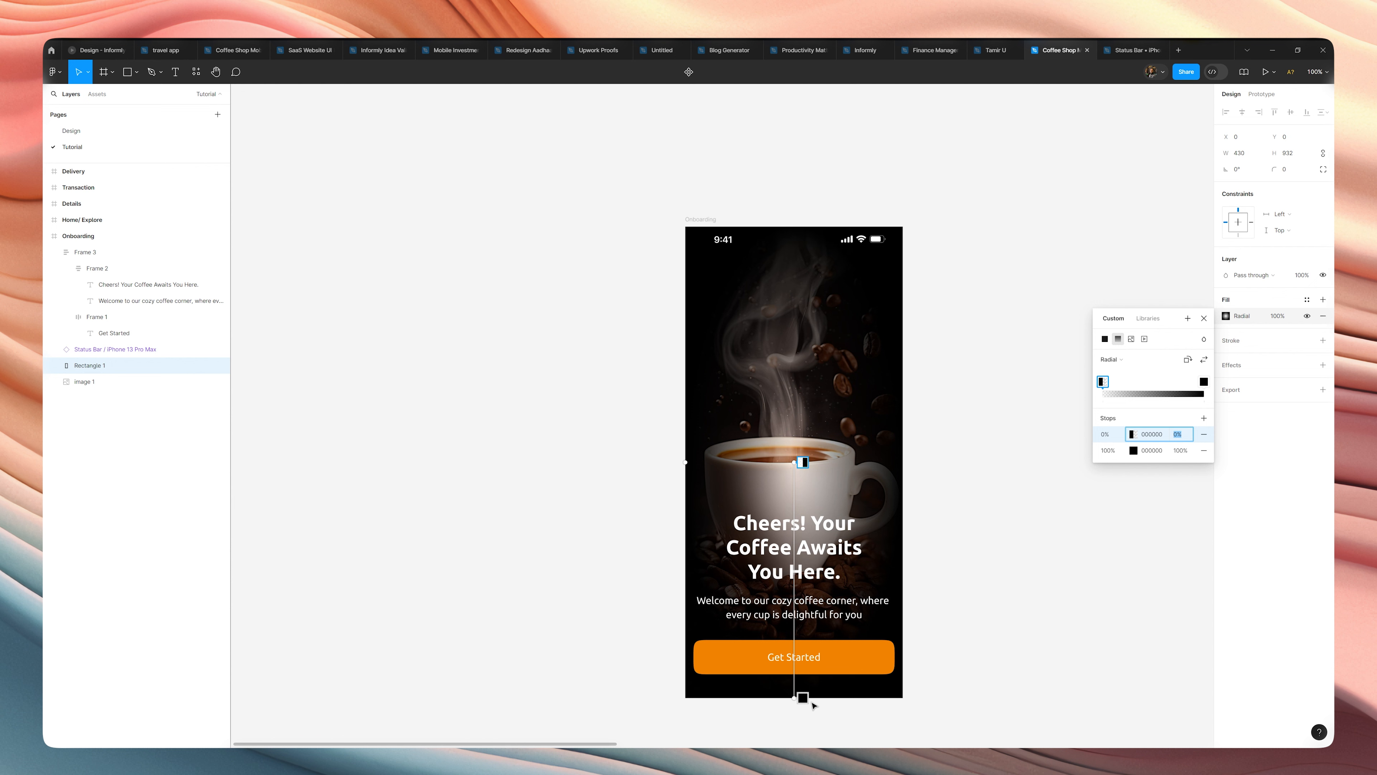
Stretch the radial gradient vertically by moving its outer black stop straight up, past the Onboarding frame's upper edge.
left_click_drag(798, 698, 830, 182)
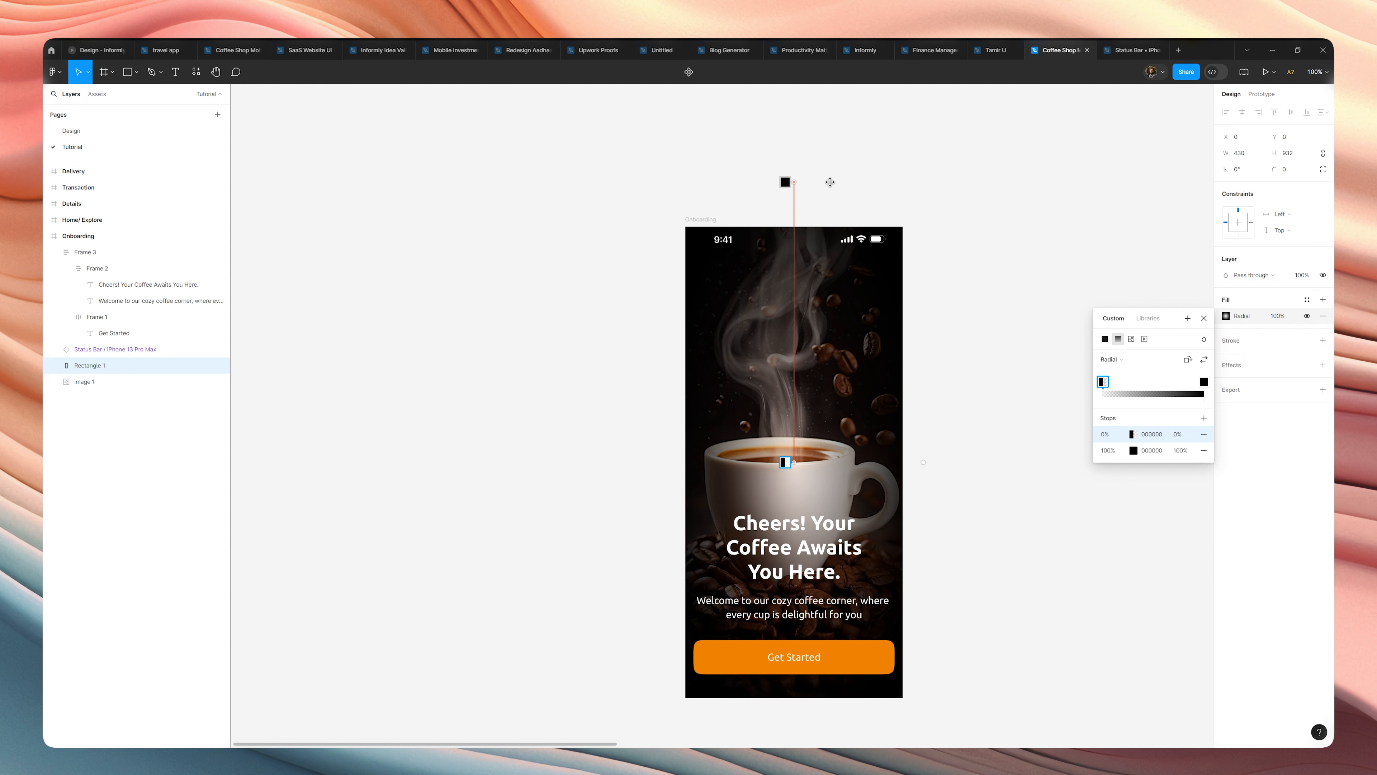
left_click_drag(831, 182, 830, 180)
left_click(984, 320)
left_click(983, 320)
scroll(984, 320, "down", 2)
scroll(983, 320, "down", 2)
scroll(968, 347, "up", 6)
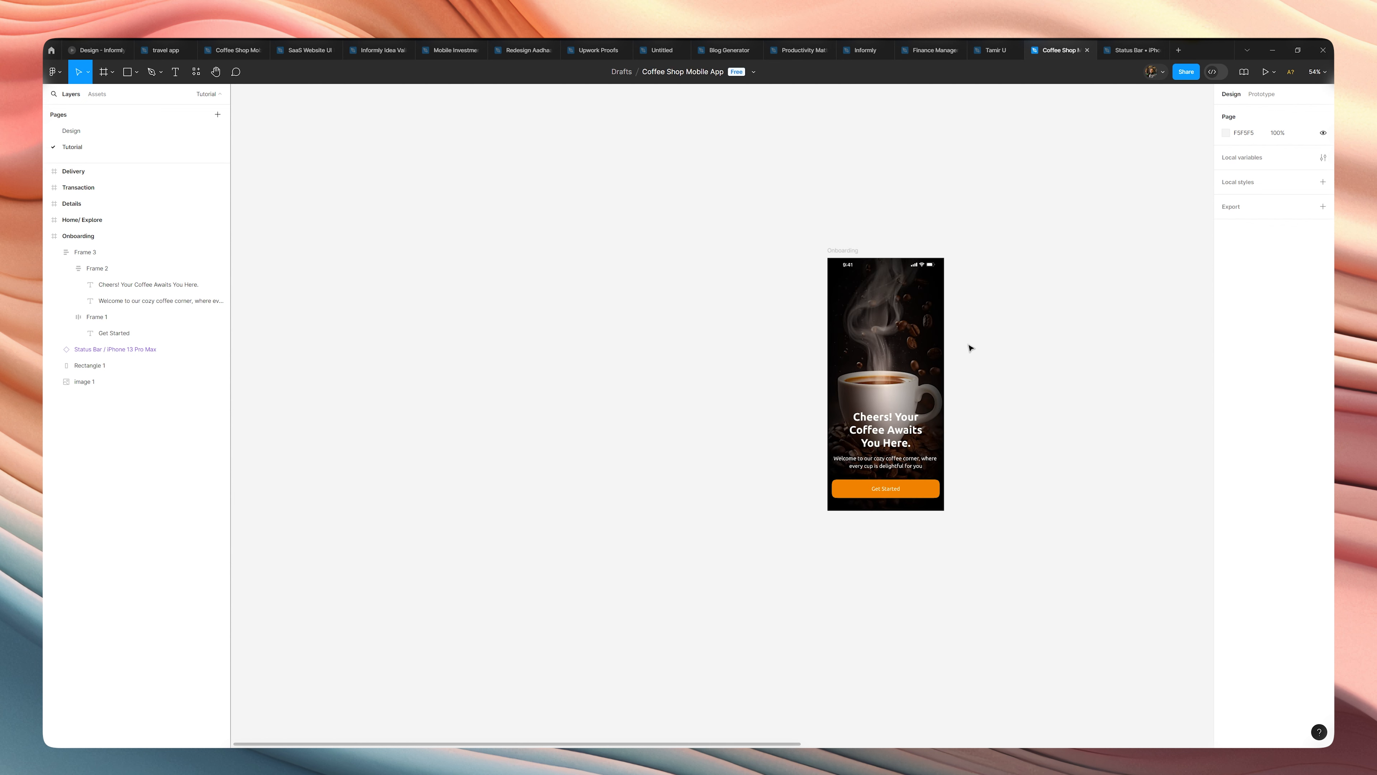
Widen the overlay rectangle's radial gradient horizontally, pulling its width handle farther beyond the frame's side edge.
left_click(857, 383)
left_click(857, 383)
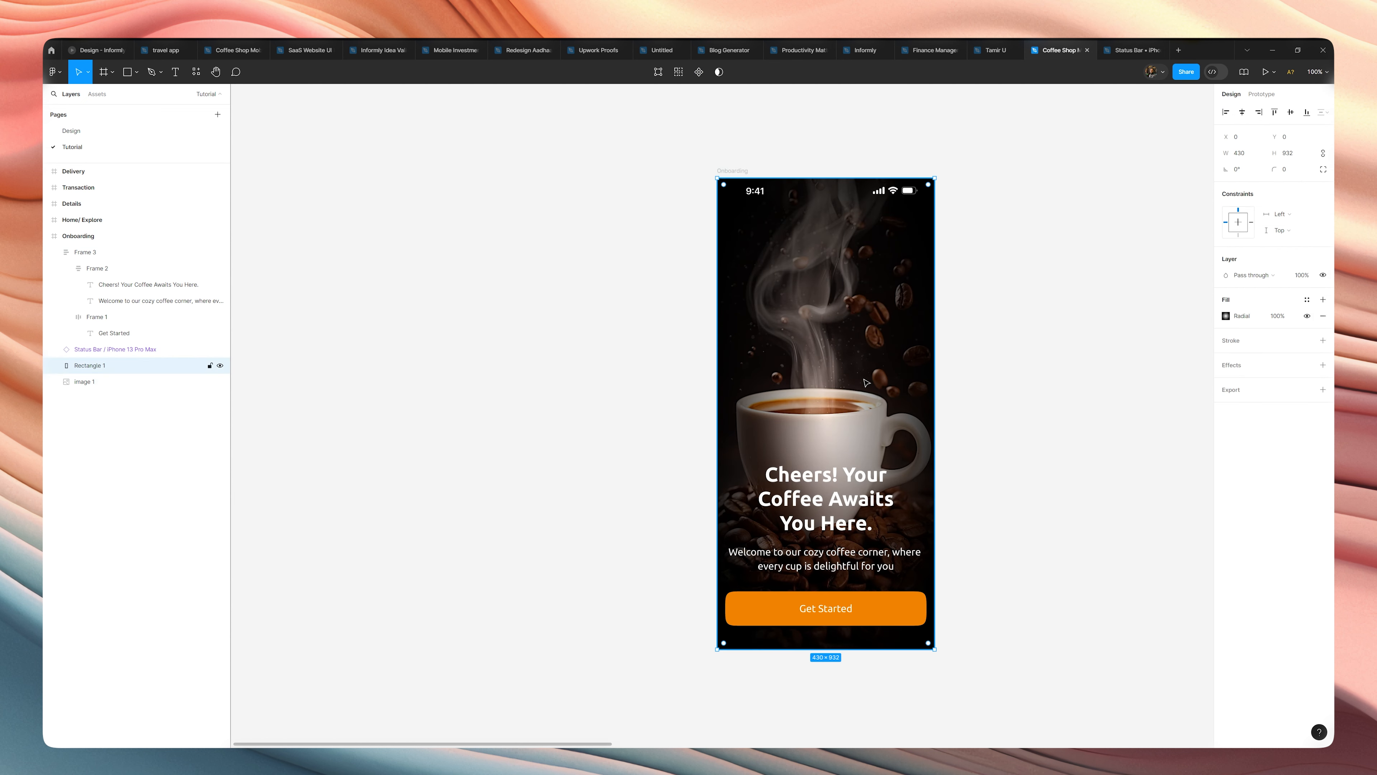
left_click(1226, 316)
left_click_drag(956, 414, 1003, 408)
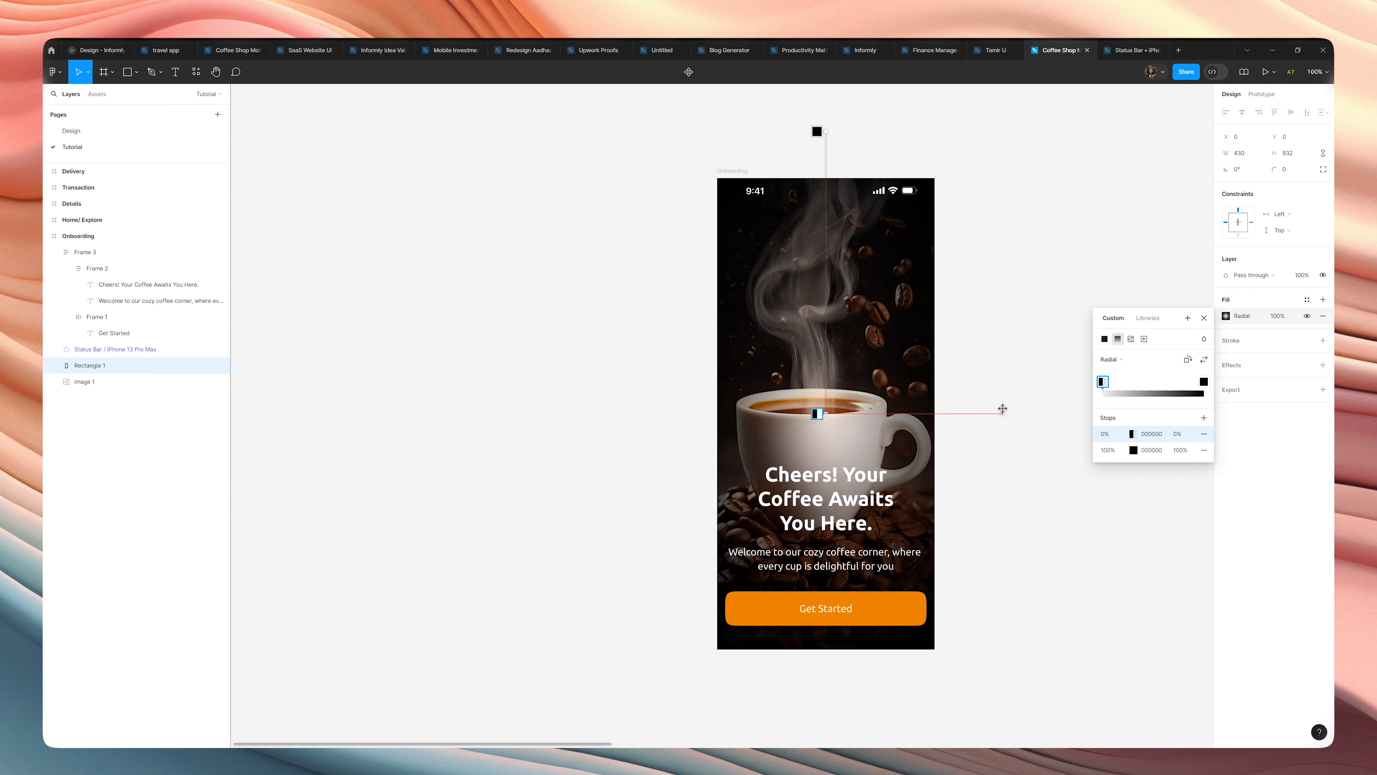
left_click(1003, 359)
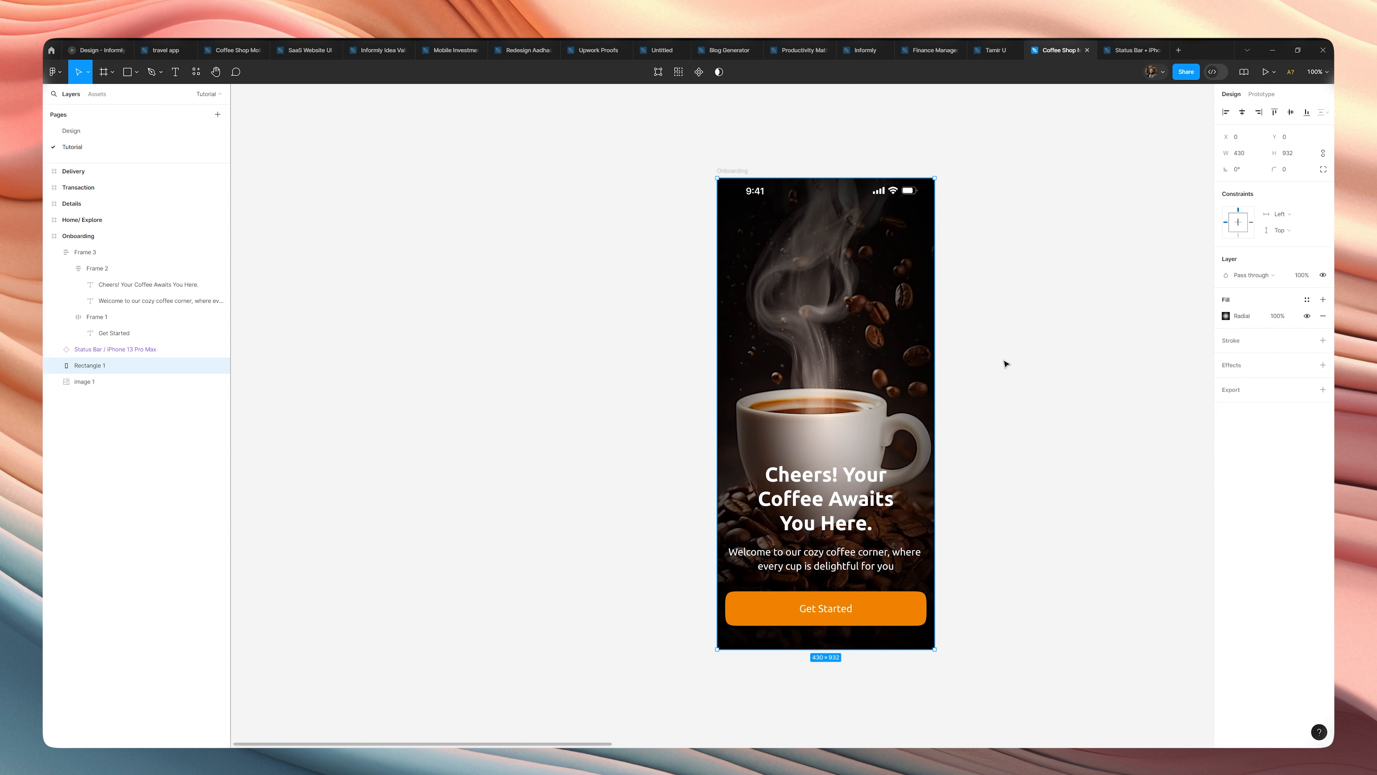
left_click(1003, 359)
scroll(1003, 359, "down", 1)
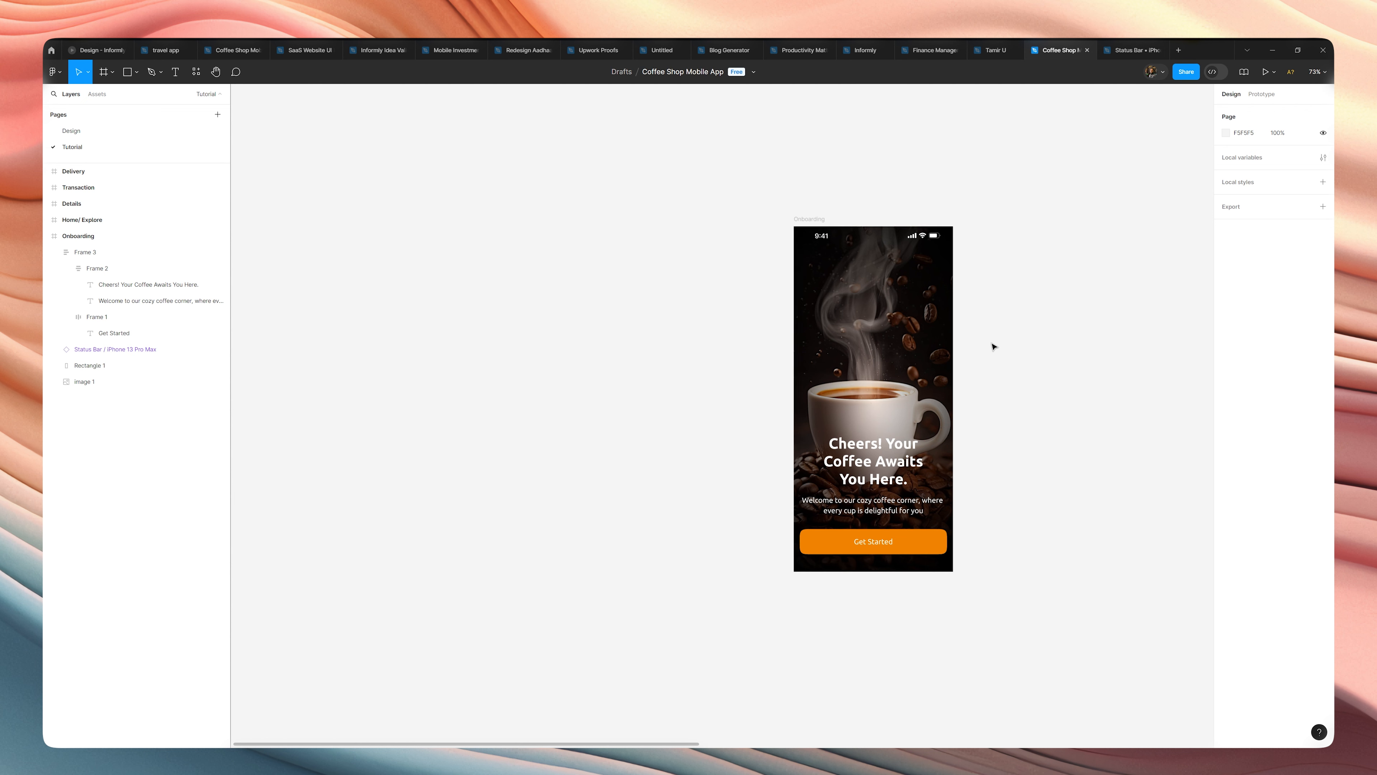
Set the fill opacity of the "Welcome to our cozy coffee corner" text to 80%.
scroll(978, 333, "right", 2)
scroll(978, 333, "up", 1)
left_click(864, 520)
left_click(863, 520)
left_click(863, 519)
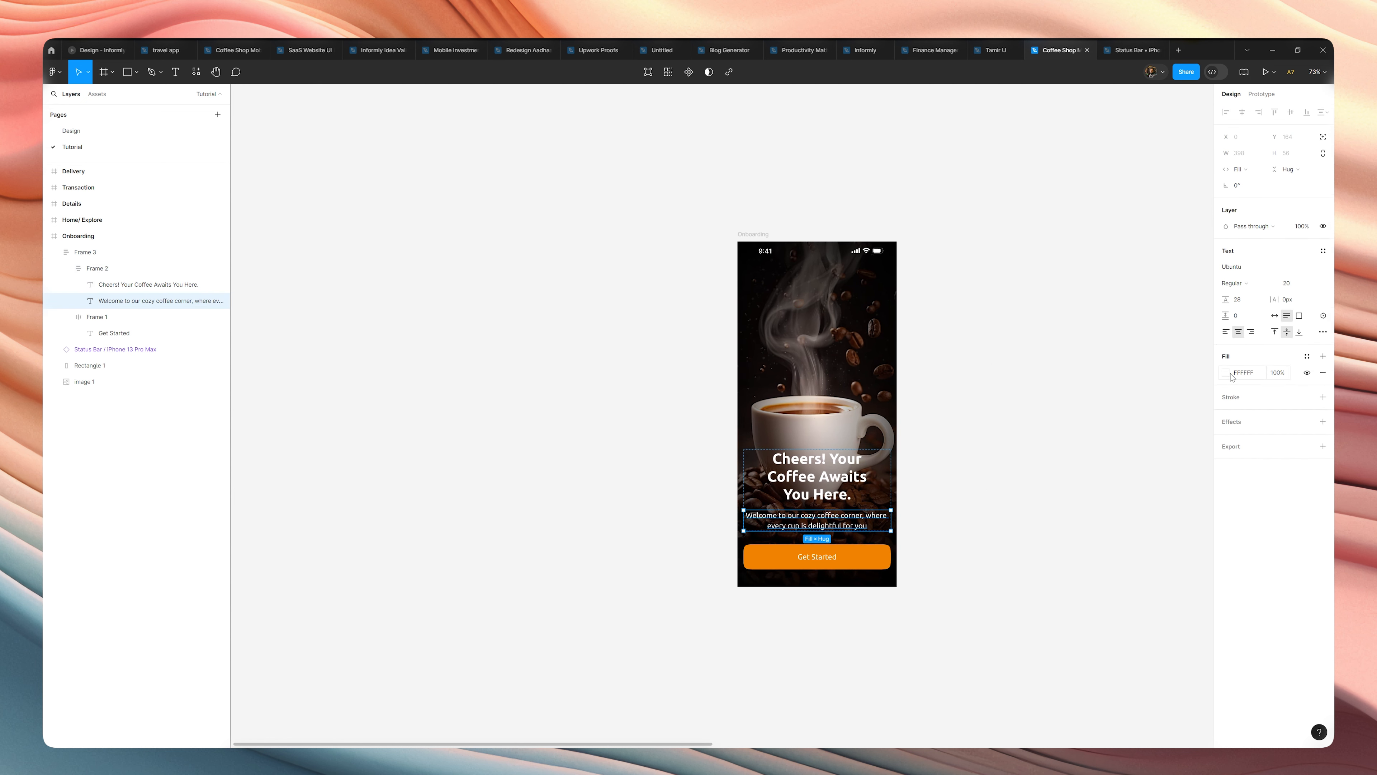
left_click(1276, 373)
left_click(1228, 375)
left_click(1228, 374)
left_click(1280, 373)
type("90")
key("Return")
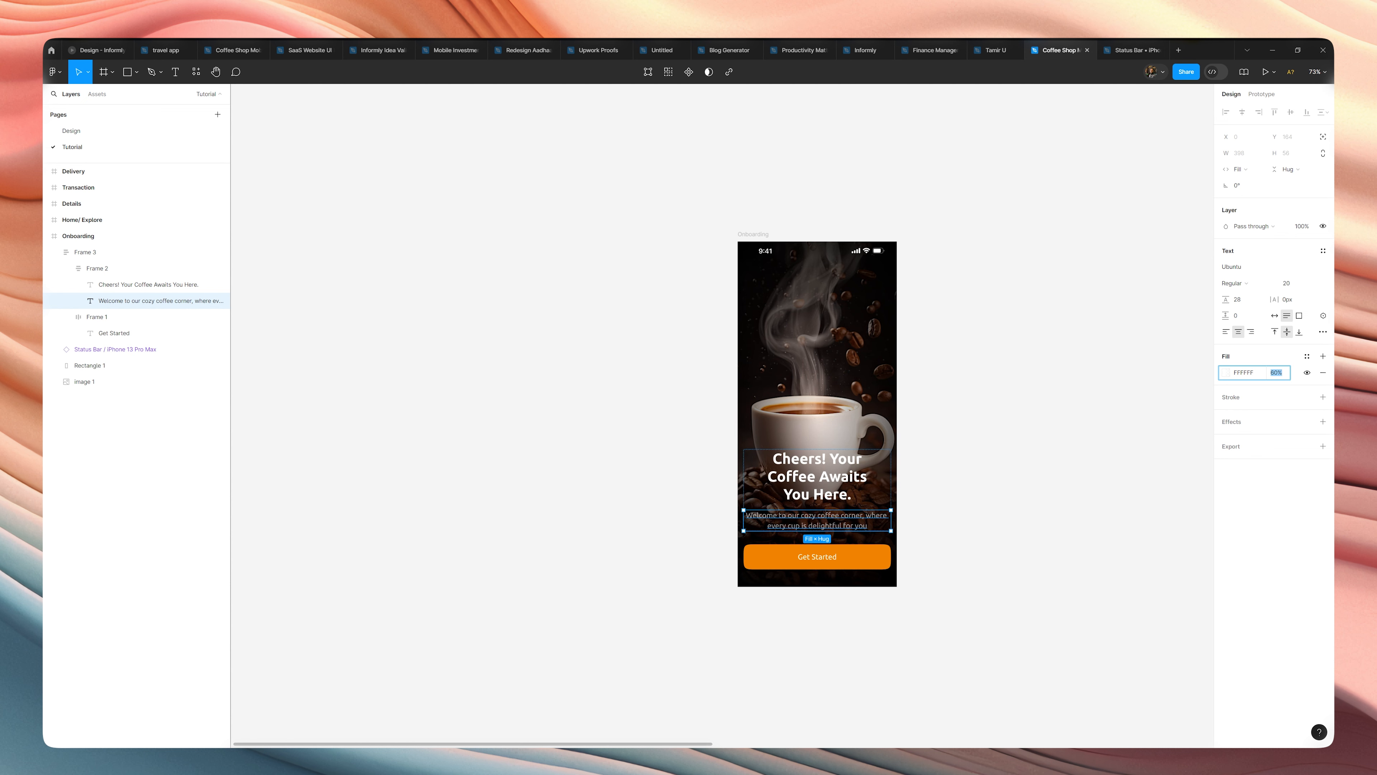
type("80")
key("Return")
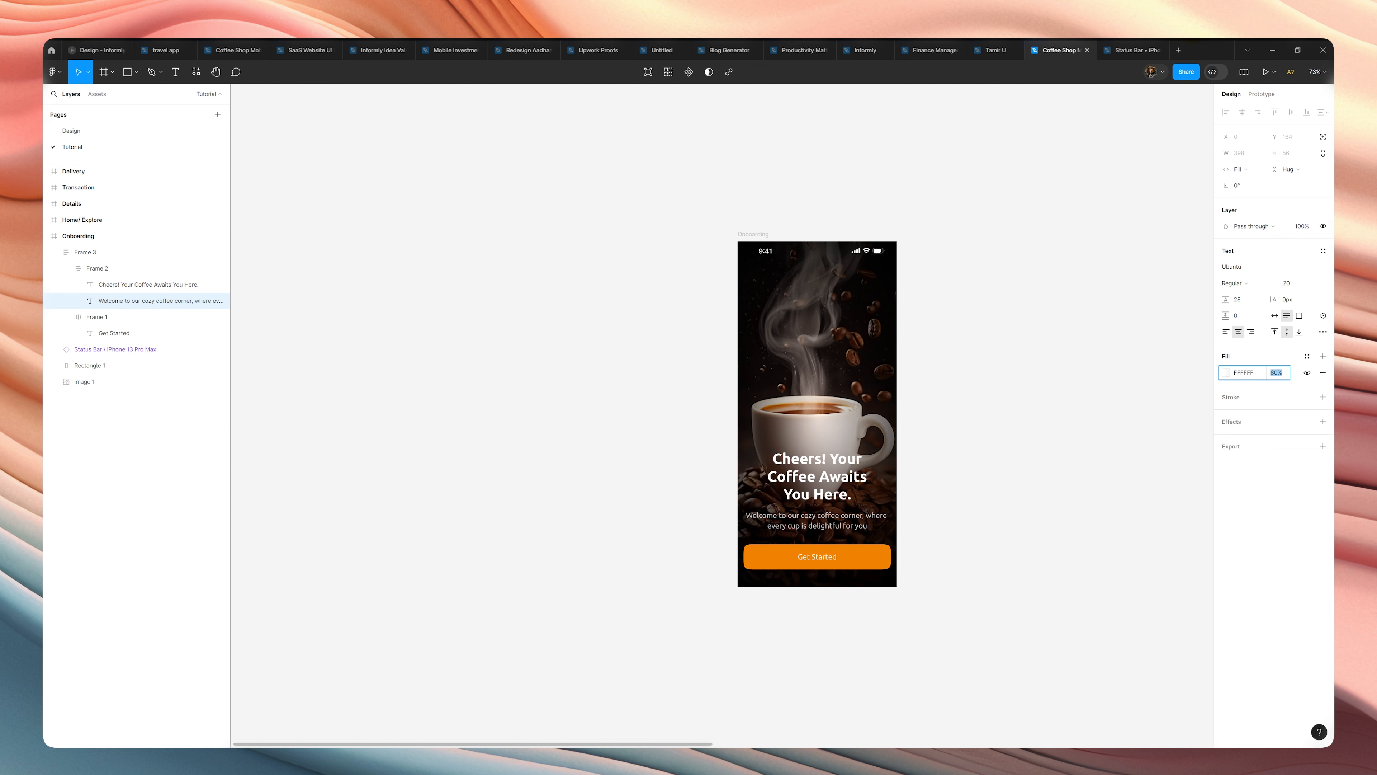
left_click(1146, 397)
Increase the "Cheers! Your Coffee Awaits You Here." headline's font size to 44 and widen its text box so it wraps onto three lines.
scroll(1050, 417, "down", 1)
left_click_drag(1021, 416, 882, 486)
scroll(961, 506, "down", 1)
scroll(872, 537, "up", 2)
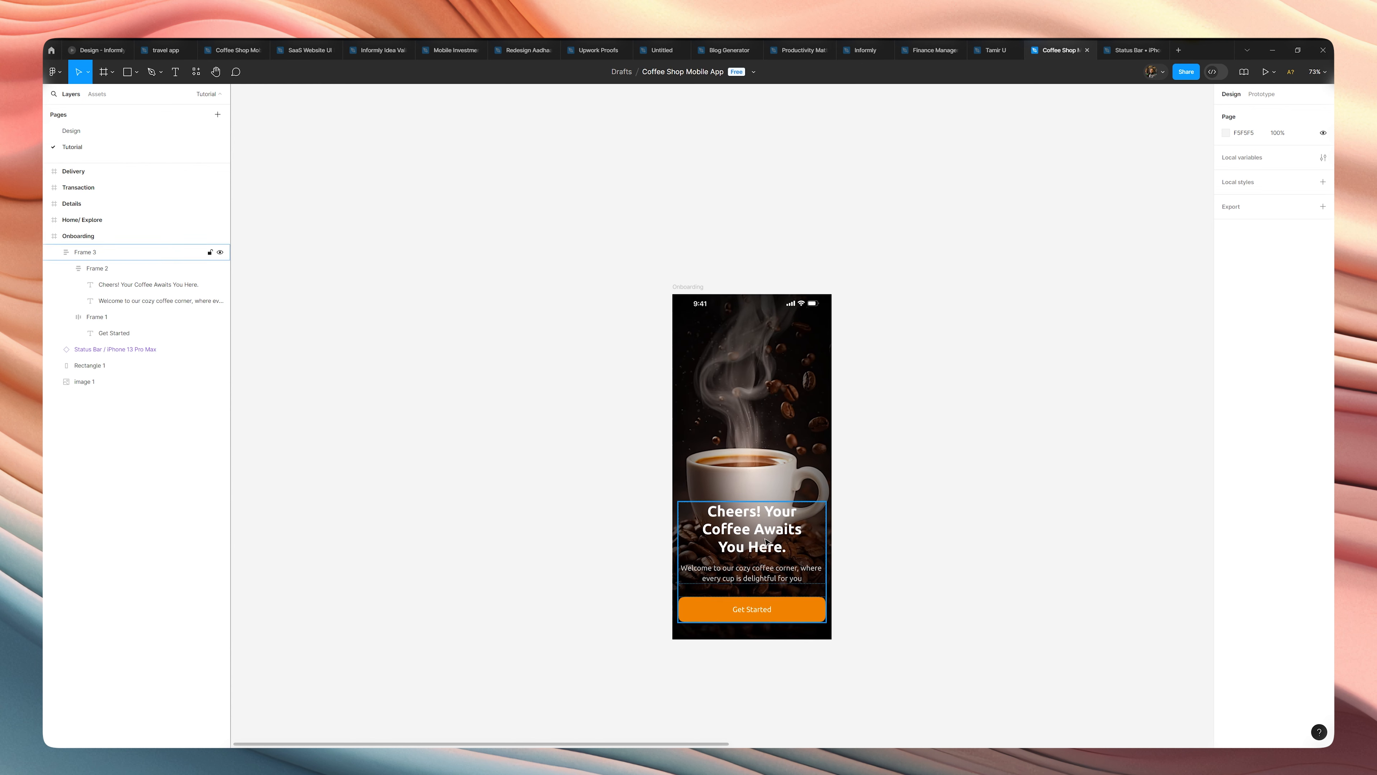
double_click(764, 542)
double_click(763, 542)
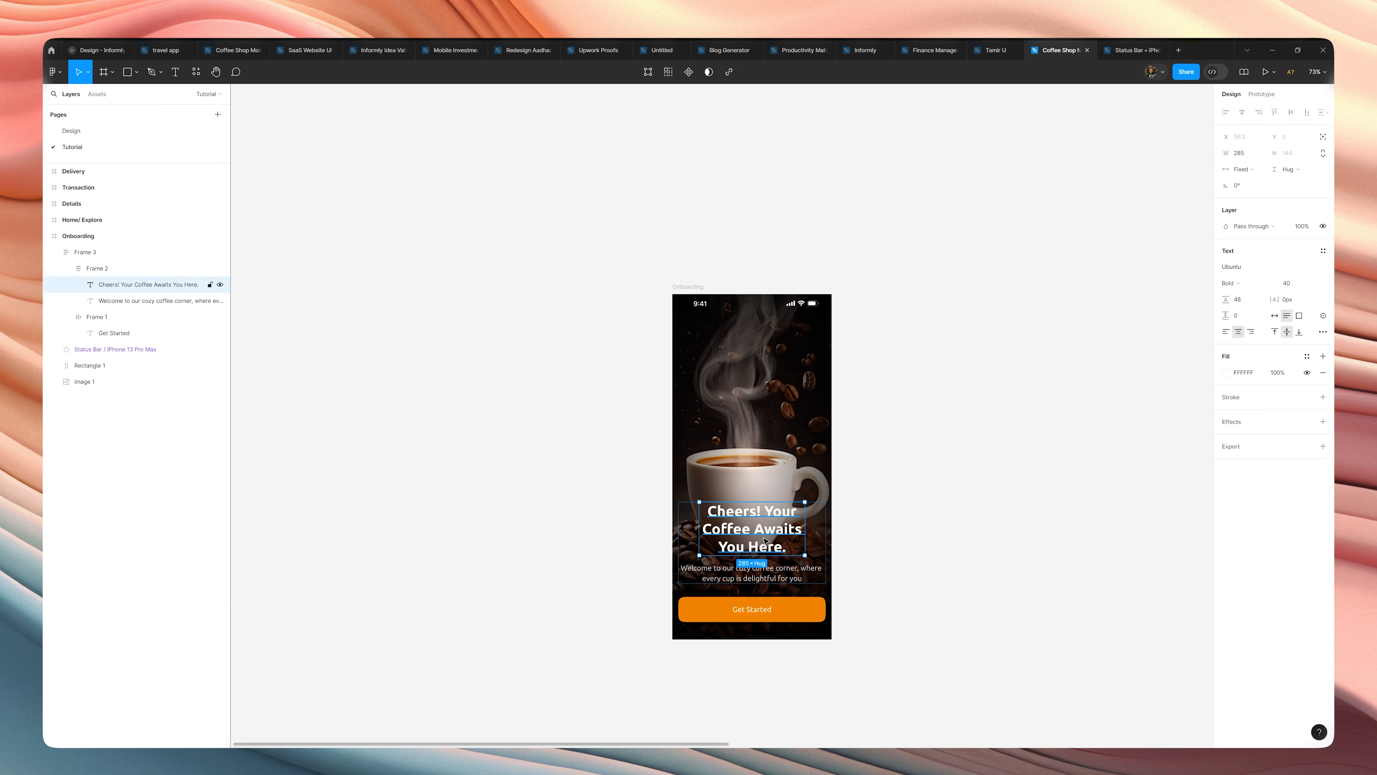
left_click(1296, 286)
key("Up")
key("Up")
key("Up")
key("Up")
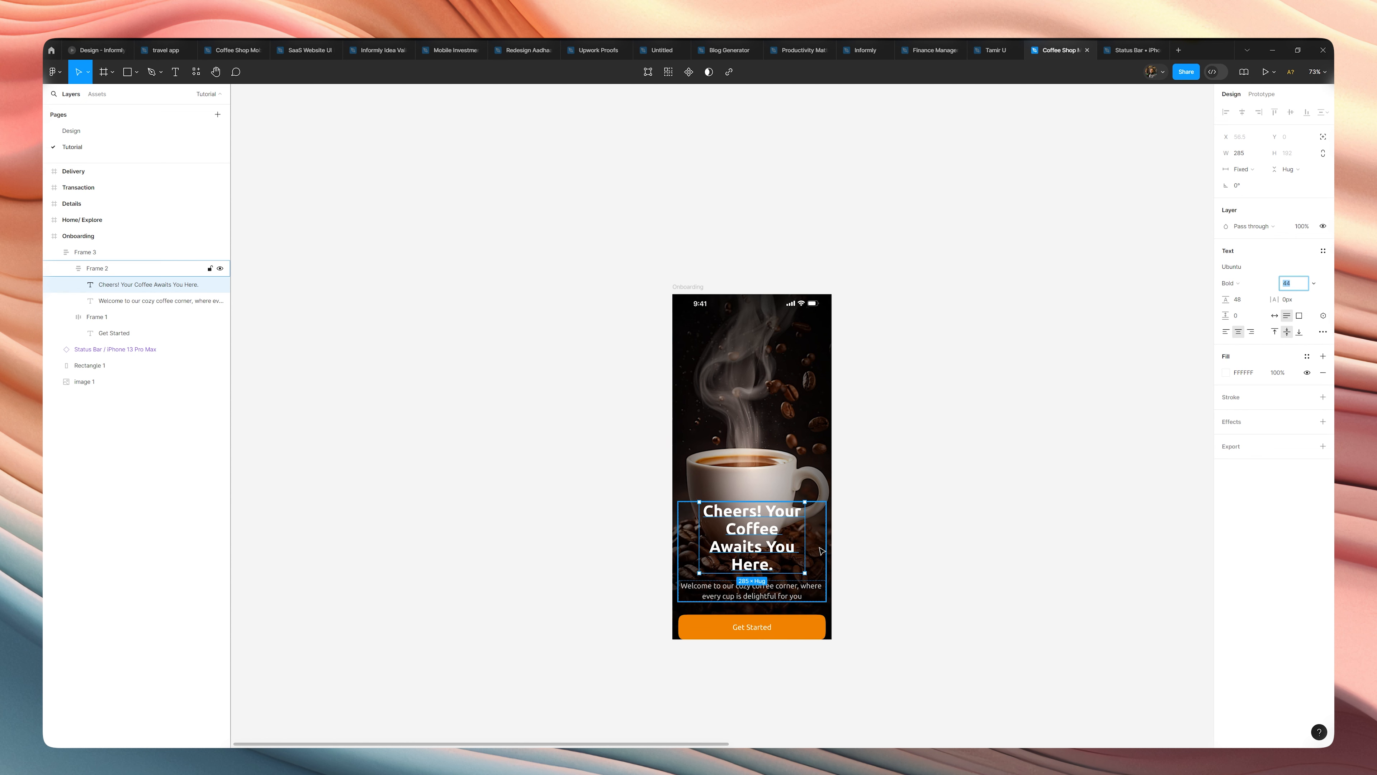
left_click_drag(807, 525, 816, 521)
left_click(862, 519)
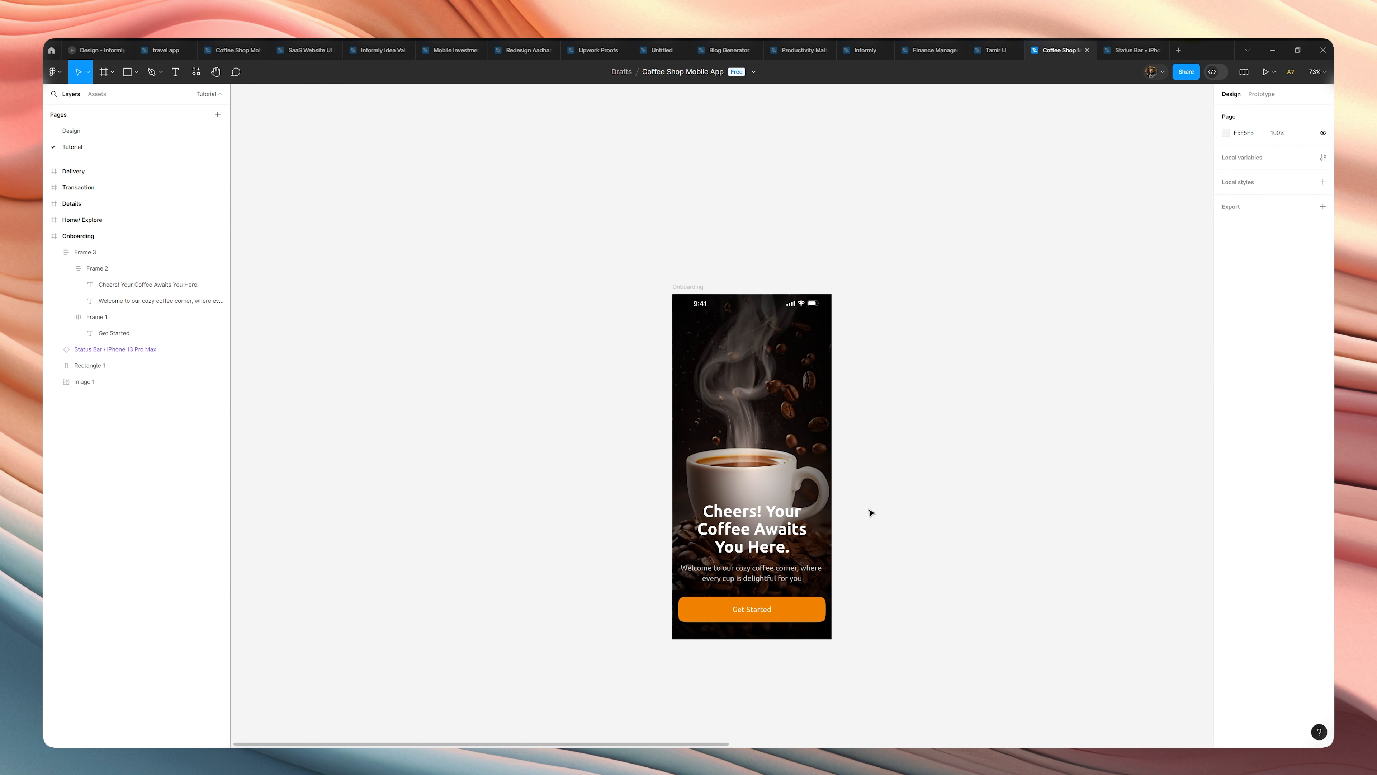
Inspect the properties of the headline, welcome text, "Get Started" label, orange button and gradient overlay on the Onboarding screen.
scroll(871, 513, "down", 2)
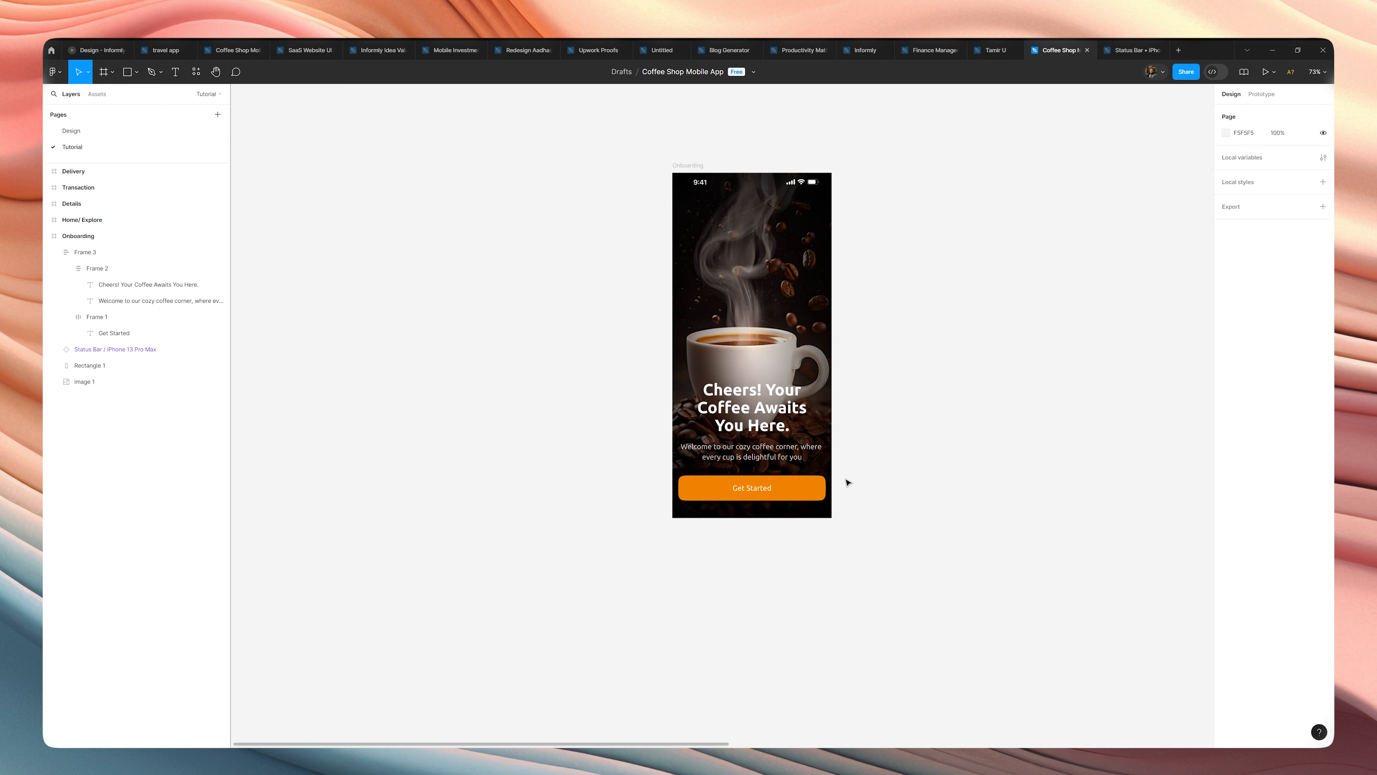
scroll(846, 481, "down", 2)
left_click_drag(857, 405, 828, 533)
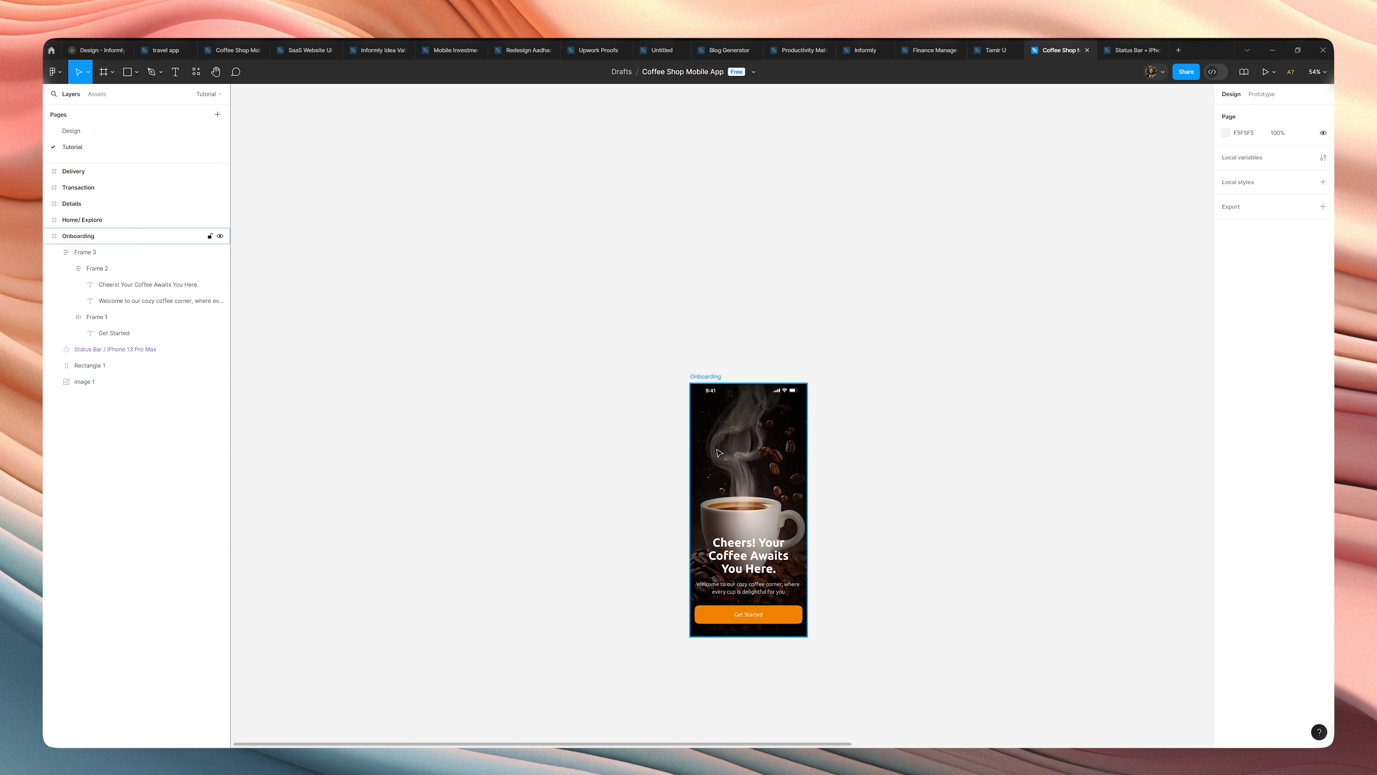
scroll(756, 451, "up", 3)
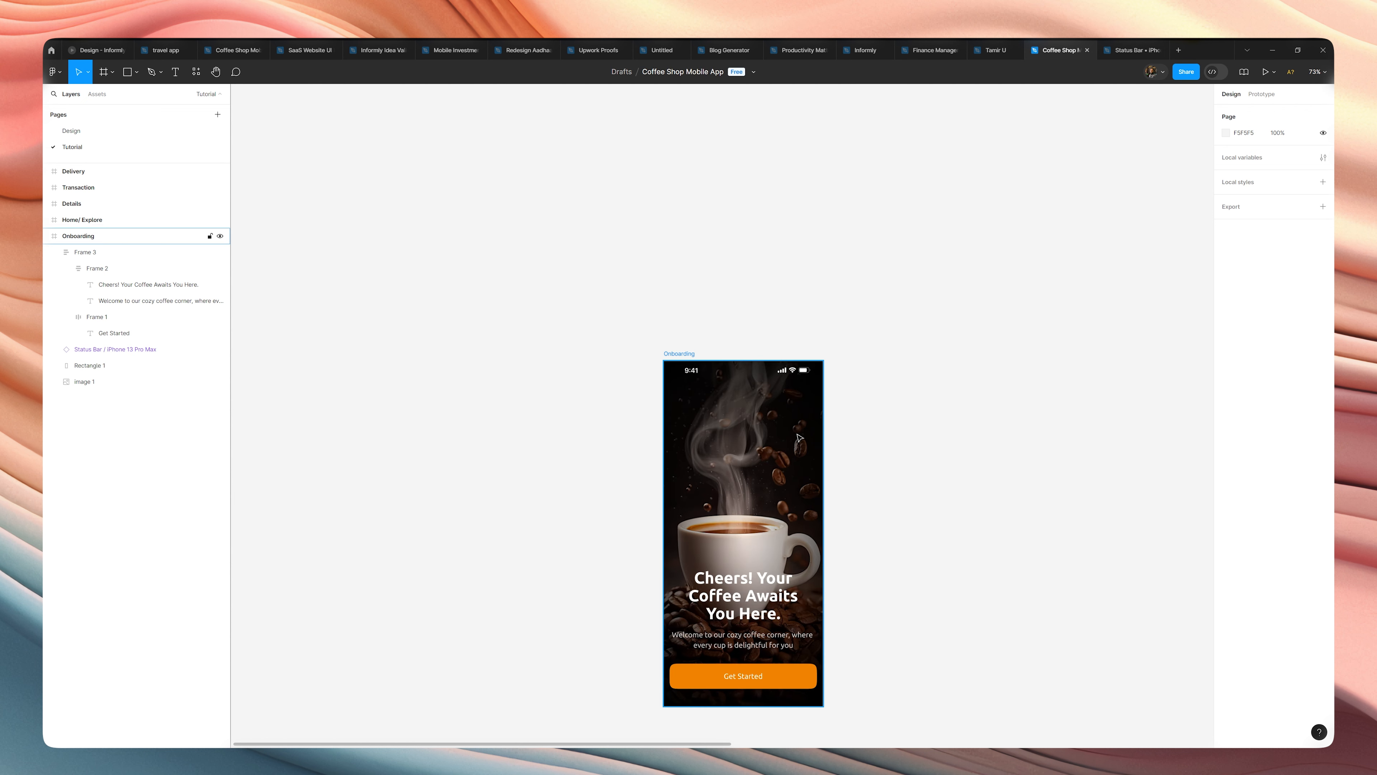
double_click(734, 604)
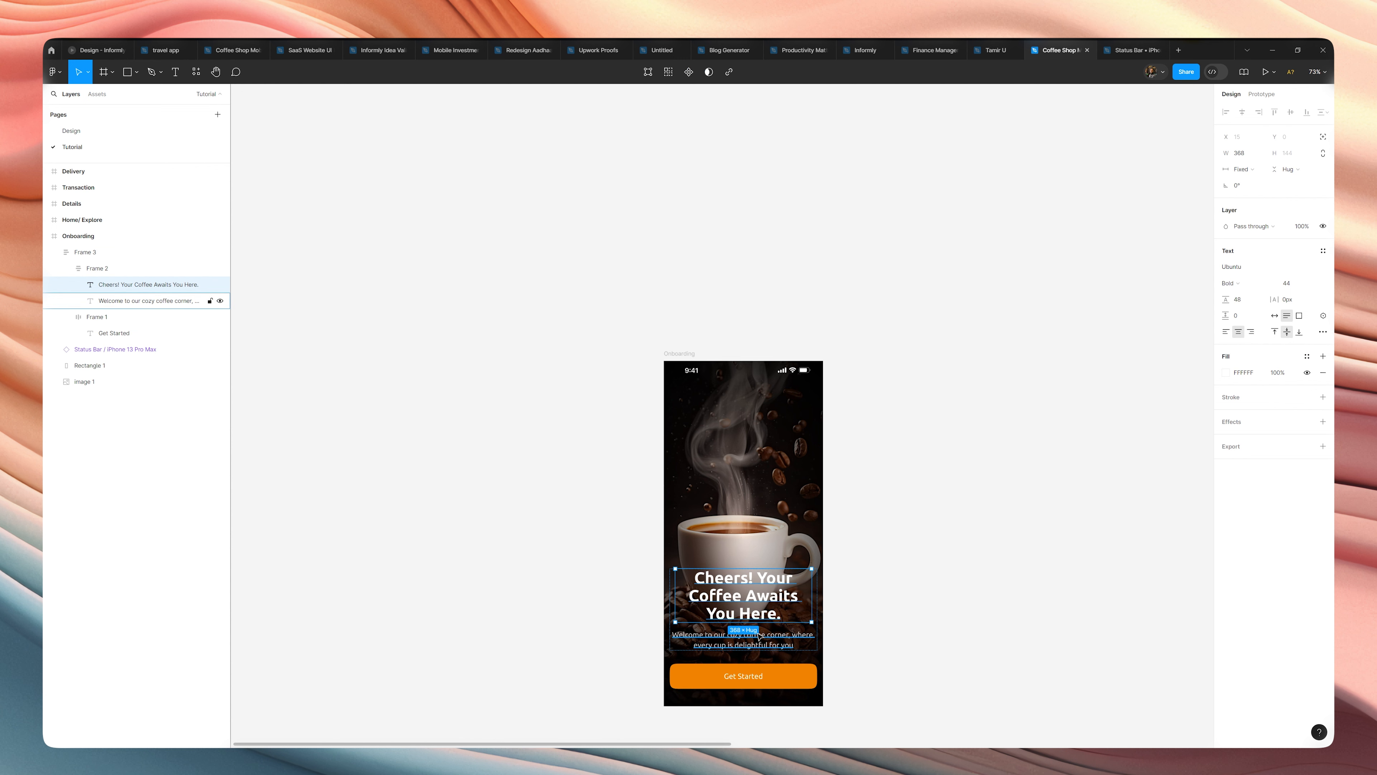
left_click(772, 646)
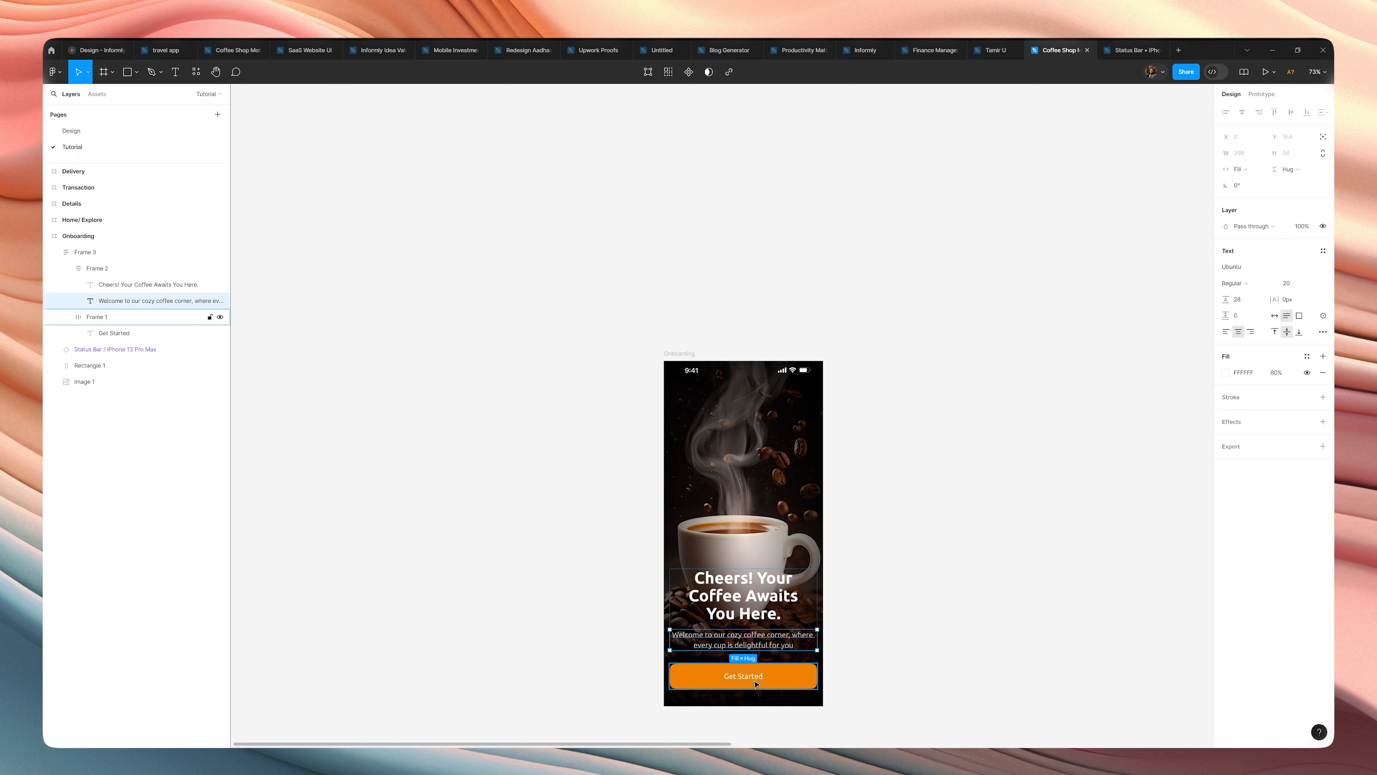
double_click(735, 680)
scroll(735, 678, "up", 1)
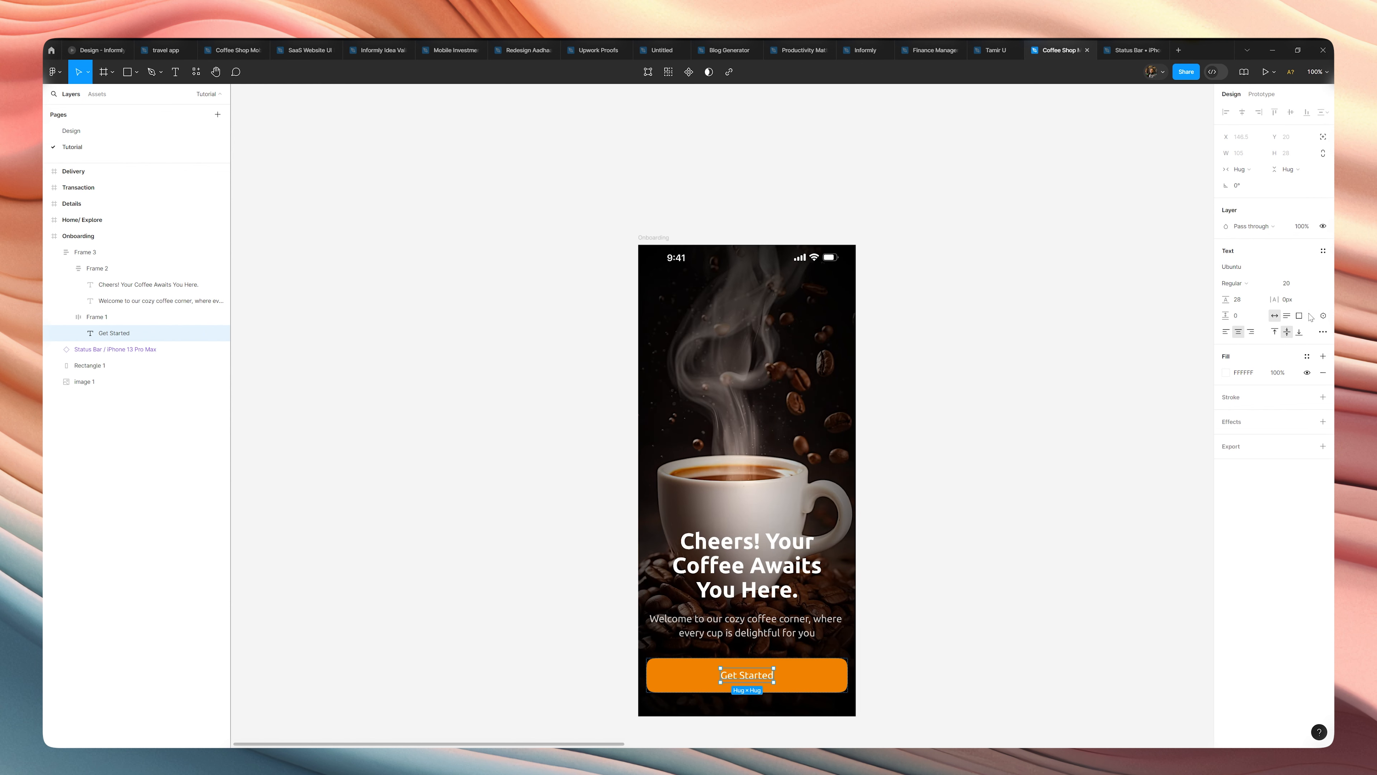
left_click(1106, 442)
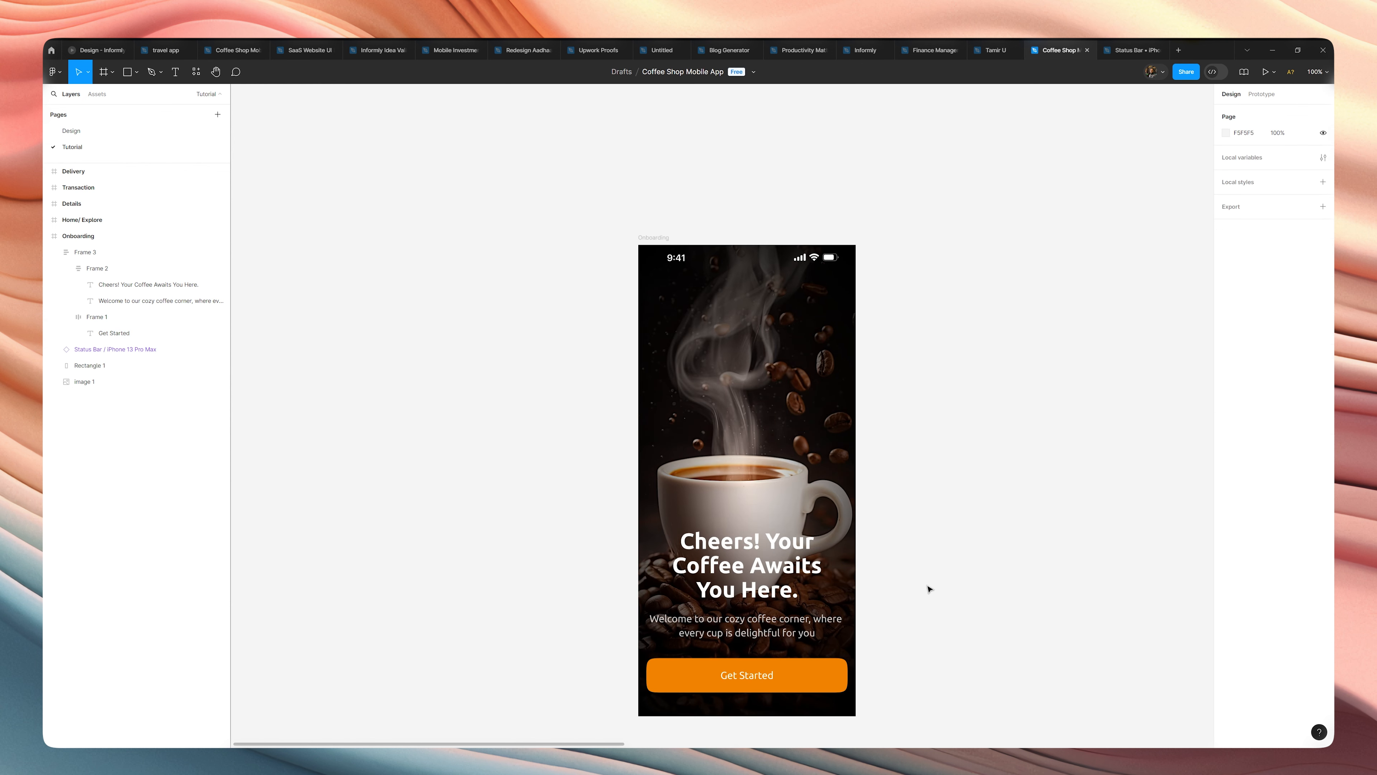
left_click(809, 674)
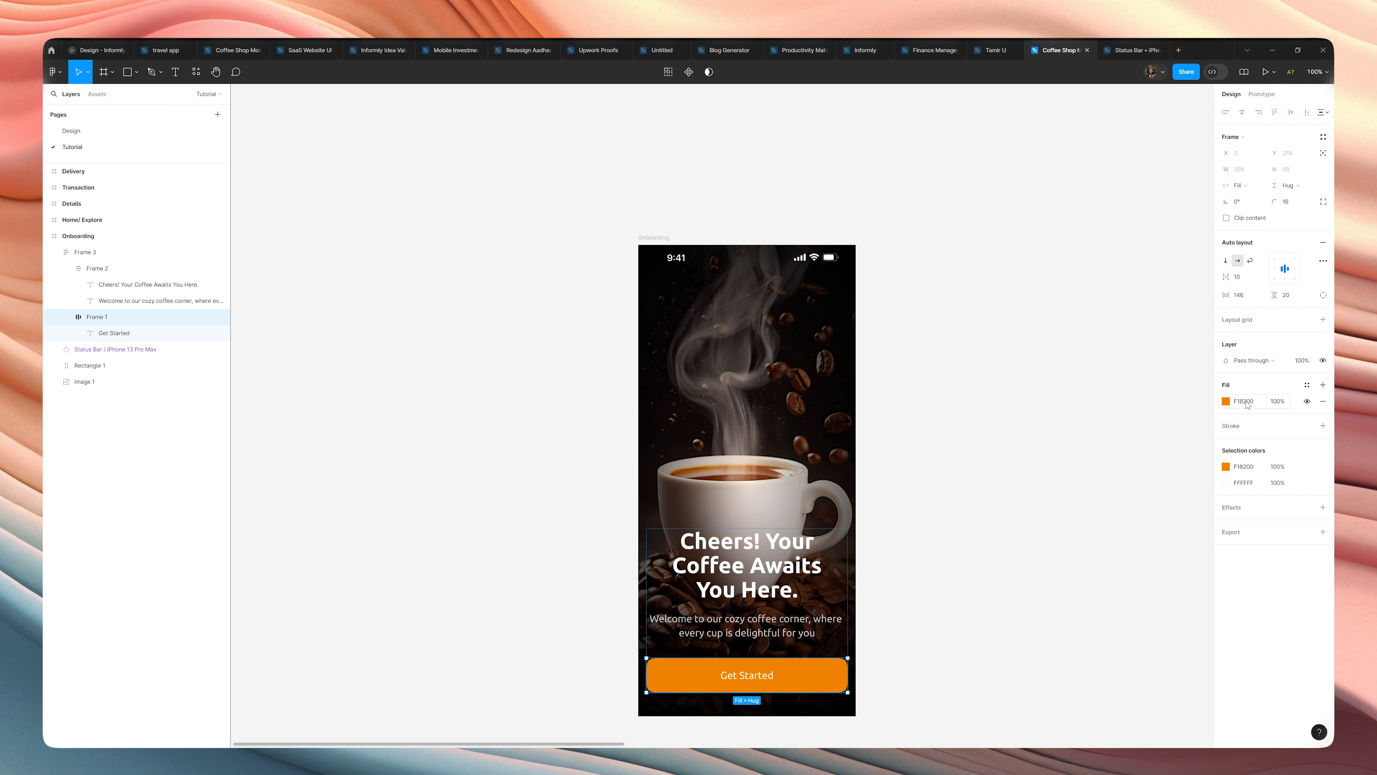
left_click(974, 554)
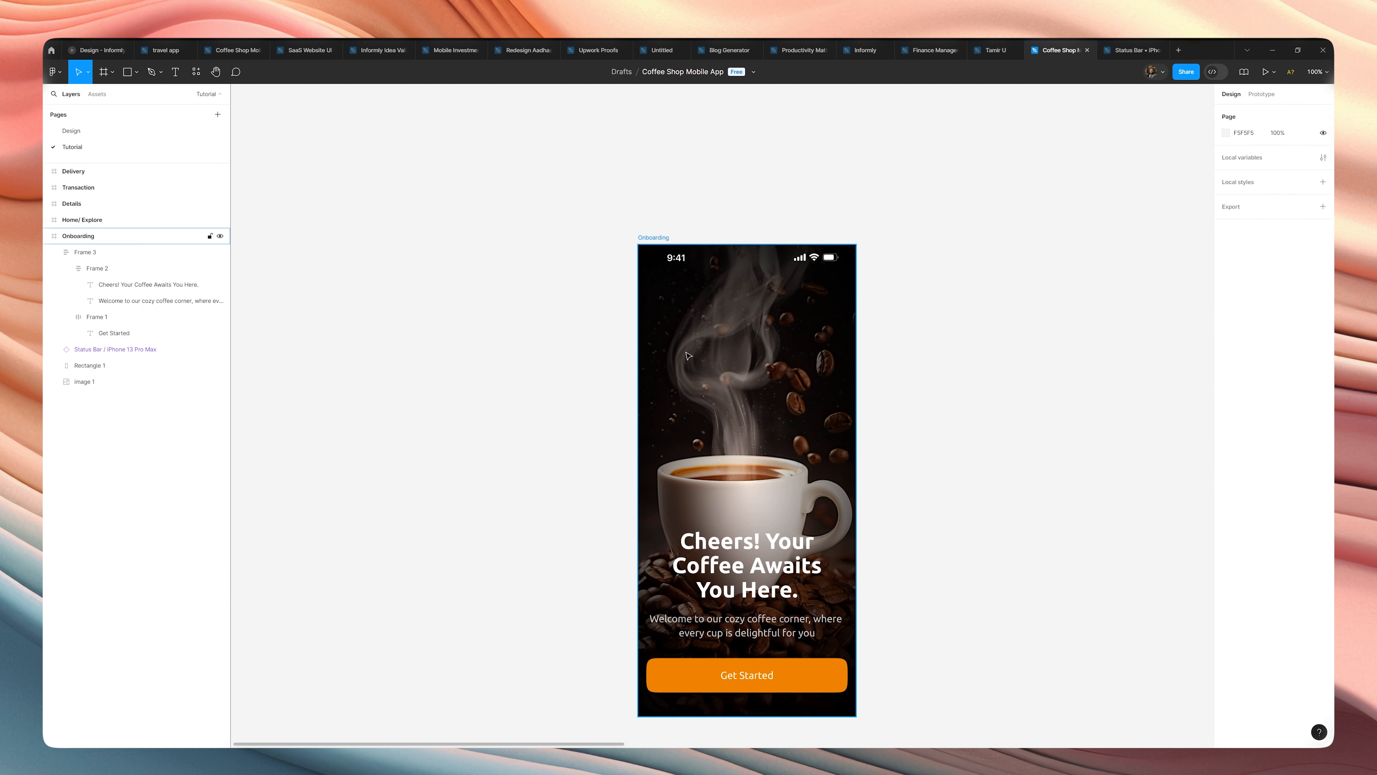
left_click(822, 403)
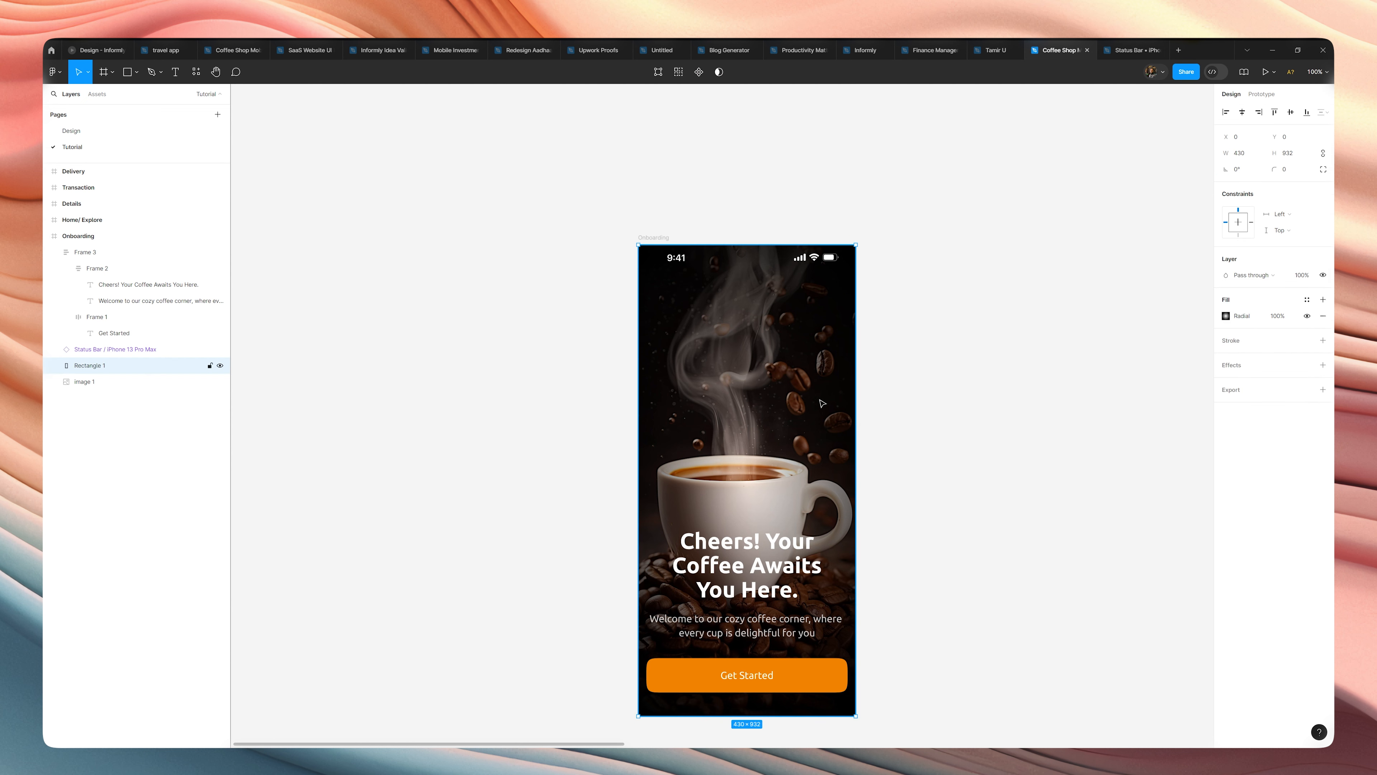
left_click(898, 482)
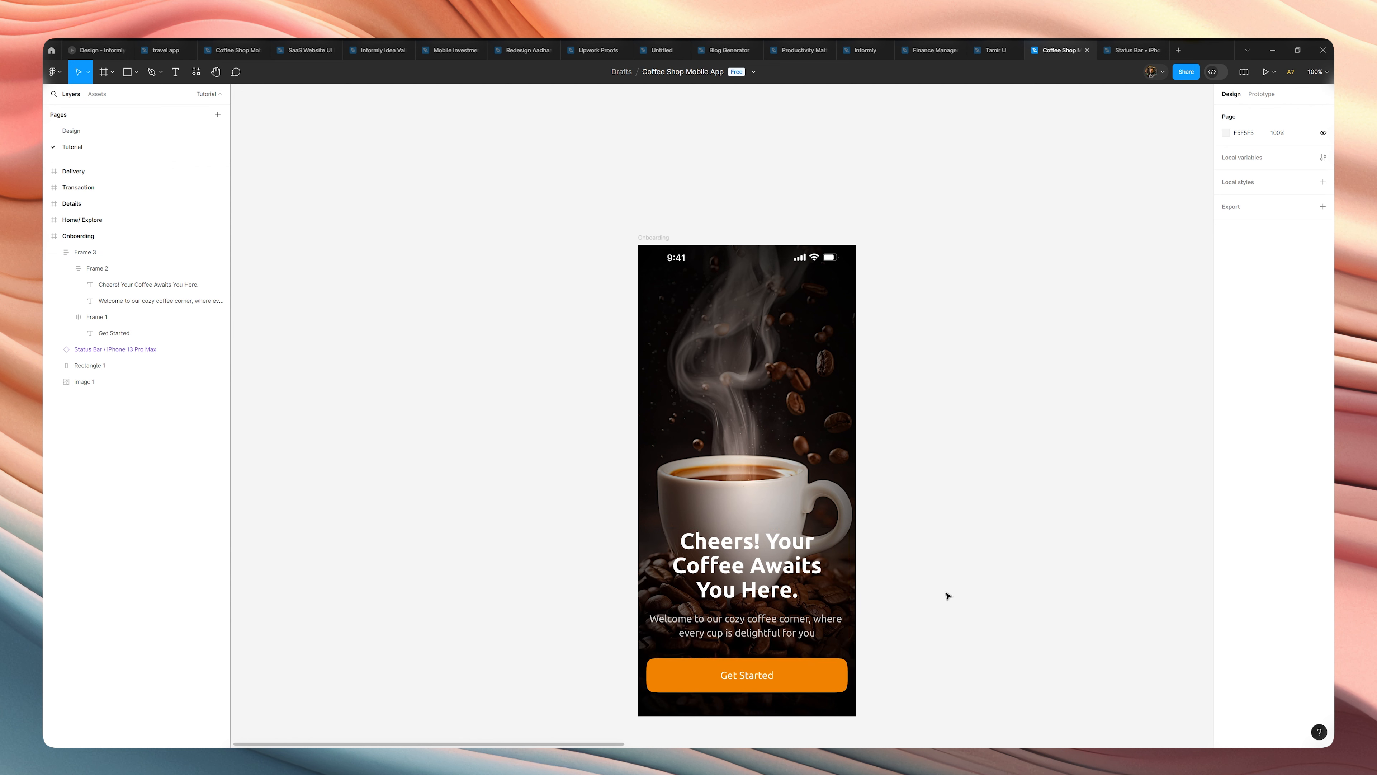
Move the empty Home/ Explore frame close beside the Onboarding frame, at about X 439, Y -484.
scroll(946, 595, "down", 8)
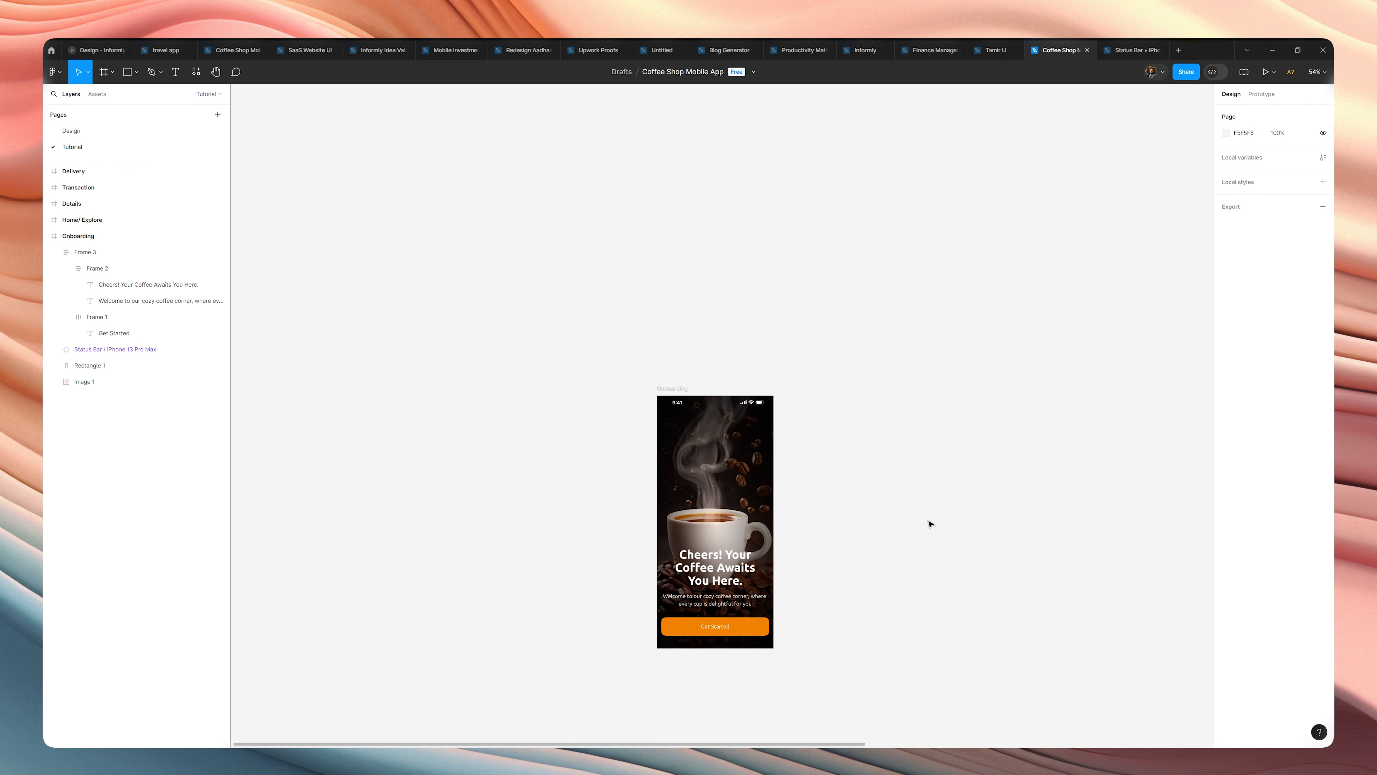
scroll(944, 522, "right", 3)
left_click(1084, 434)
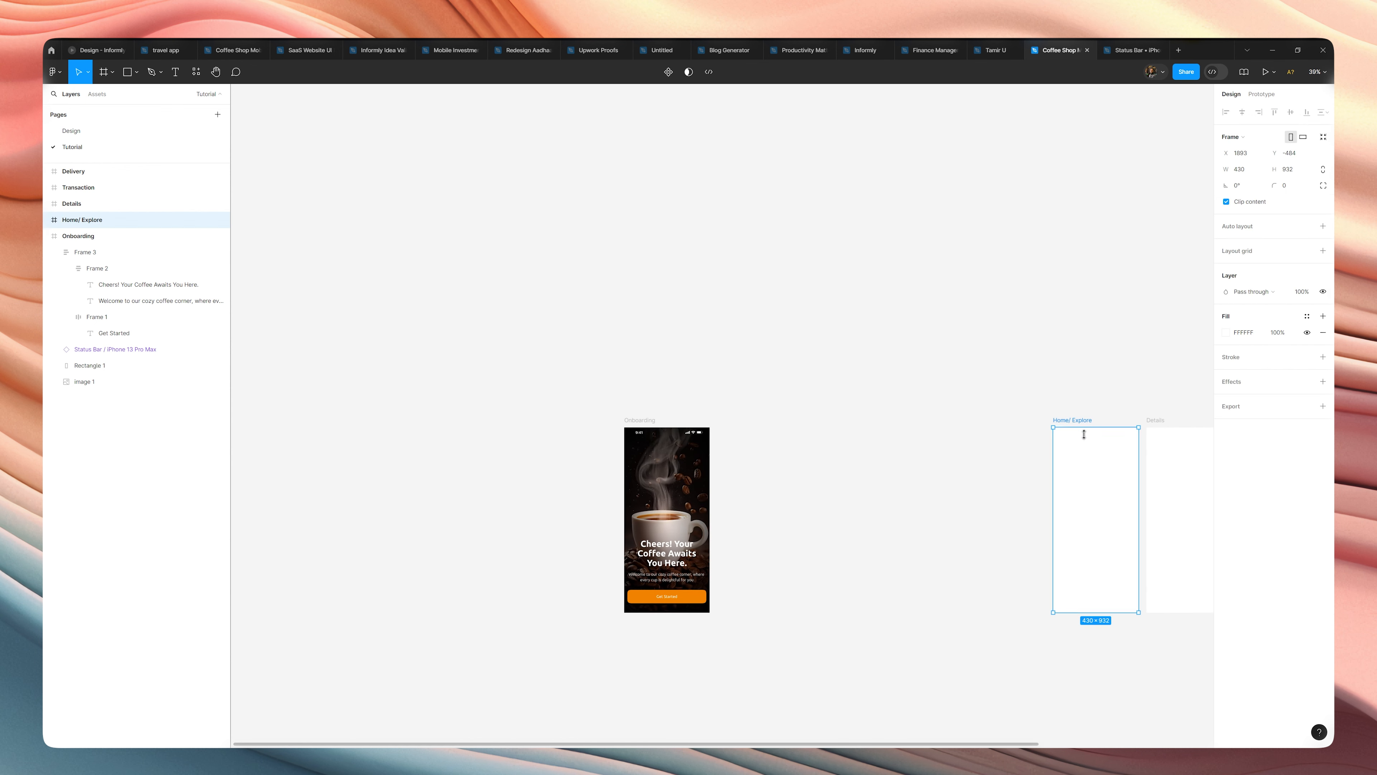
left_click_drag(1101, 472, 907, 400)
scroll(870, 477, "up", 4)
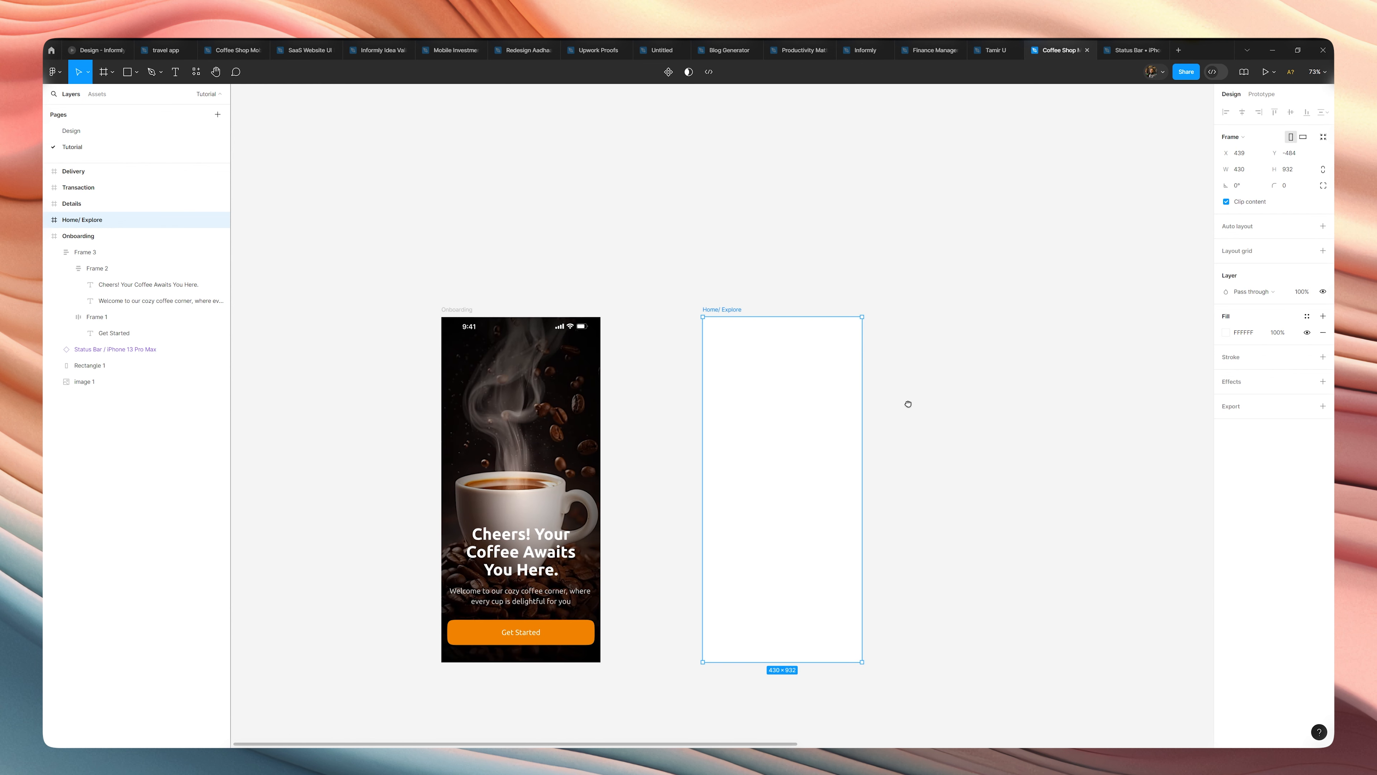
left_click(897, 444)
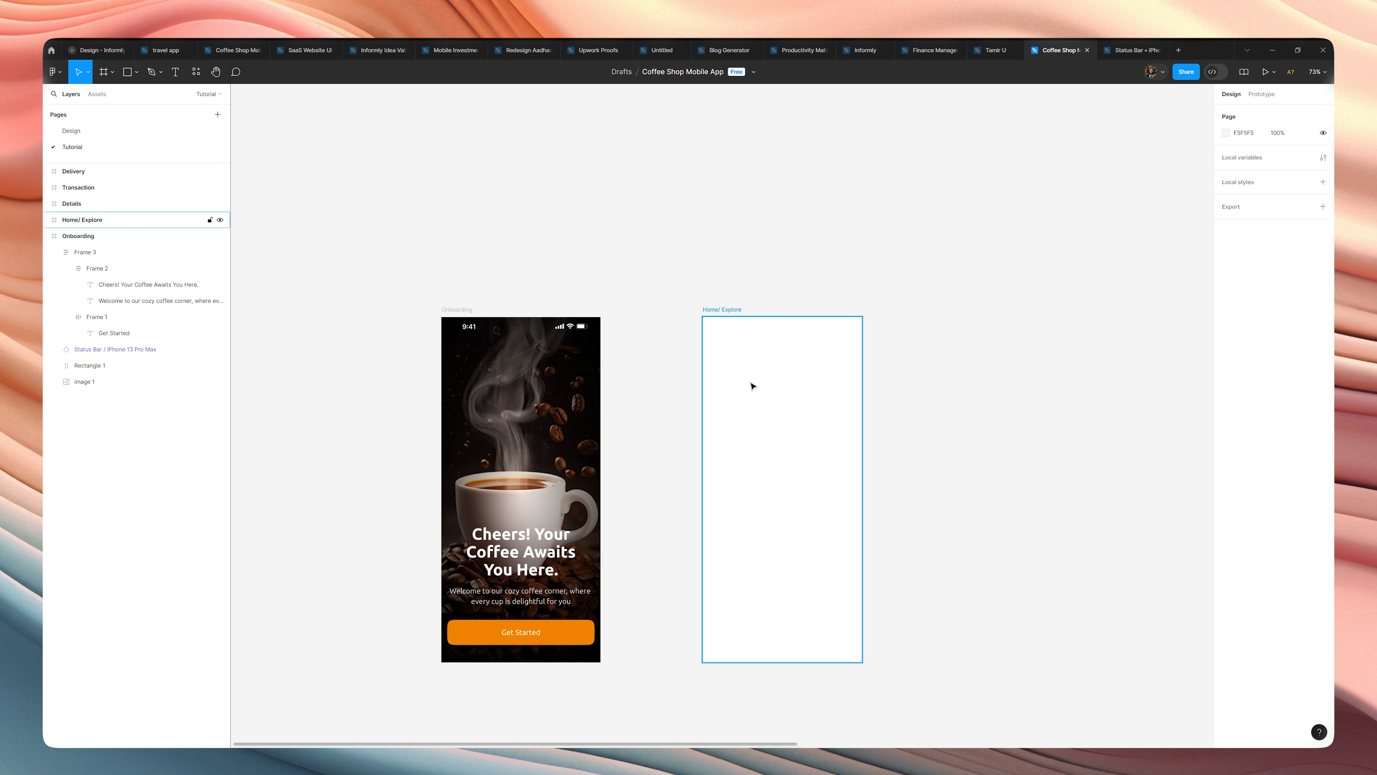
left_click(734, 368)
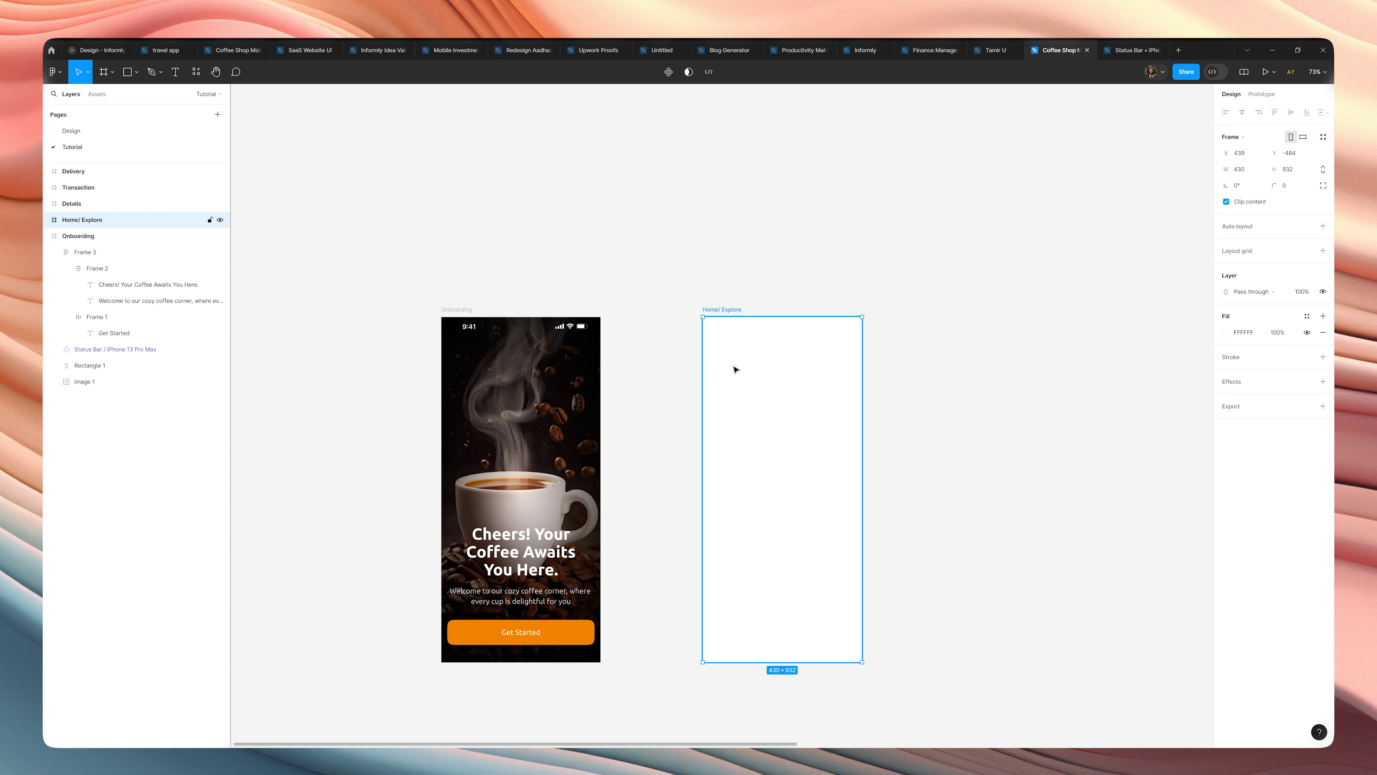
left_click(679, 376)
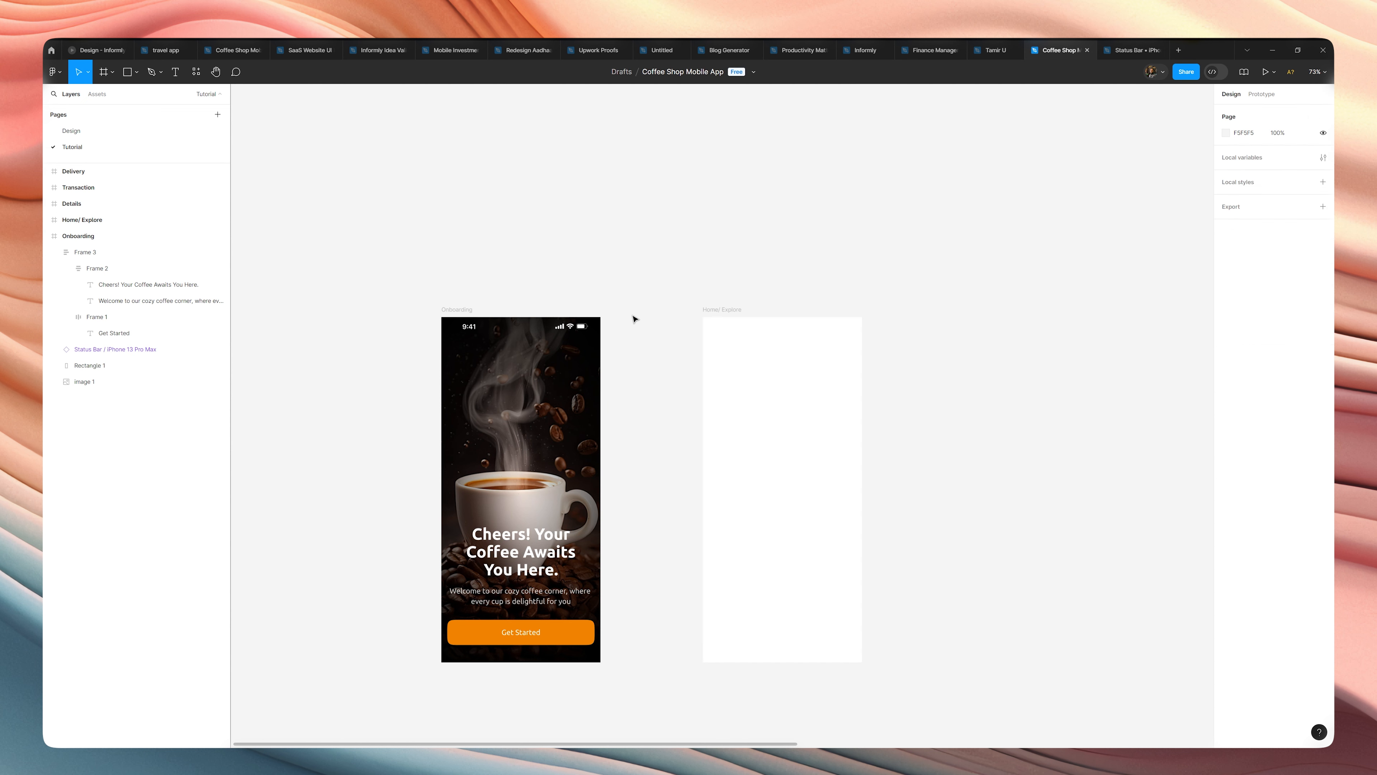
Move the empty Home/ Explore frame closer to the Onboarding frame, at about X 328, Y -484.
left_click(733, 320)
left_click_drag(761, 363, 724, 381)
left_click(868, 394)
key("r")
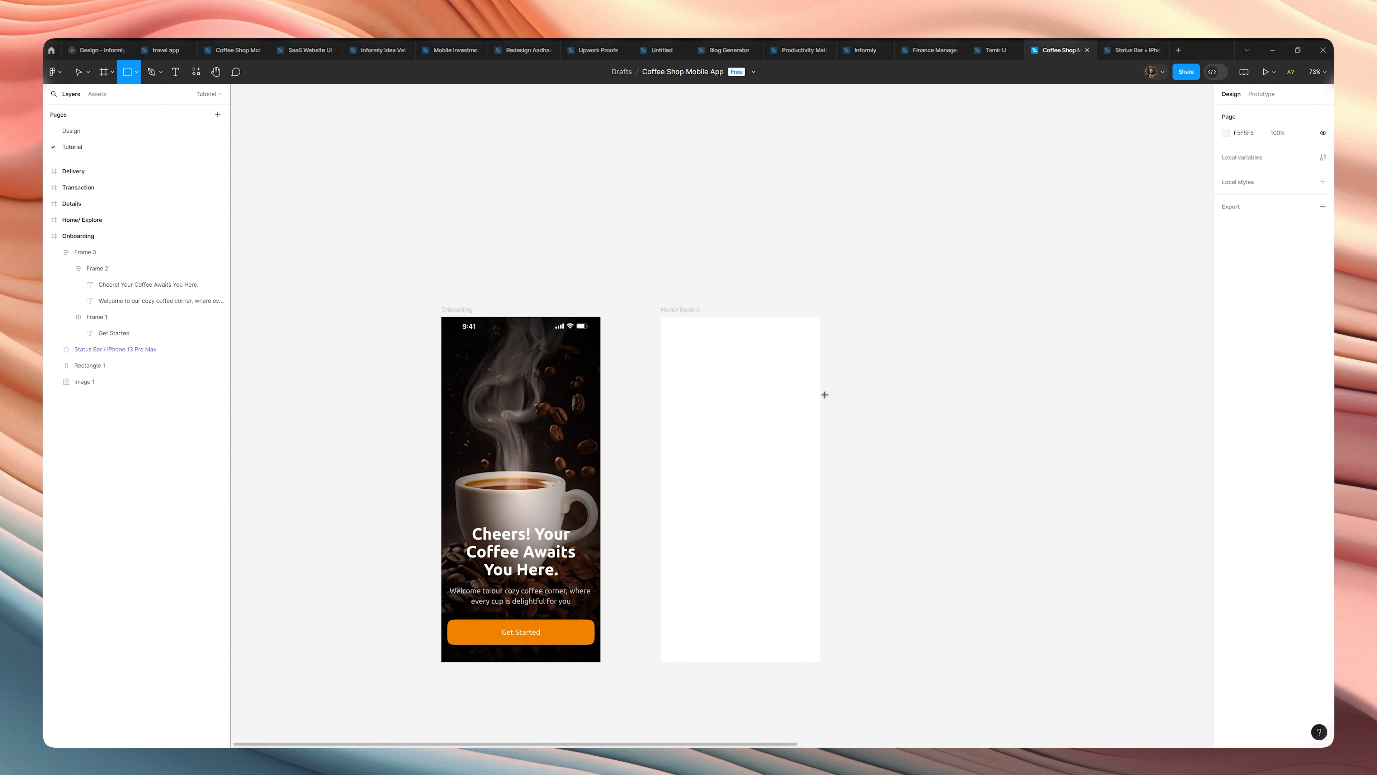
Copy the status bar from the Onboarding screen into the Home/ Explore frame.
key("v")
left_click(570, 332)
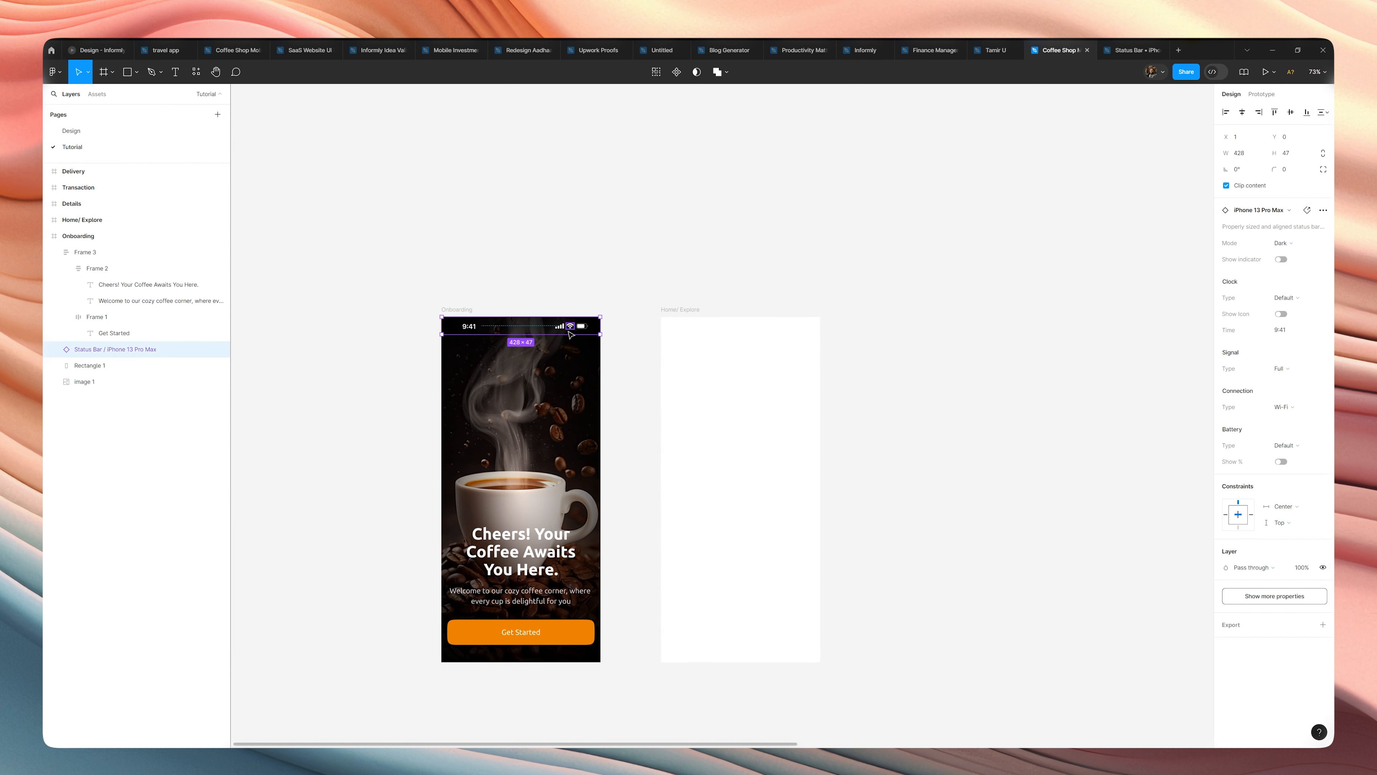
left_click(672, 325)
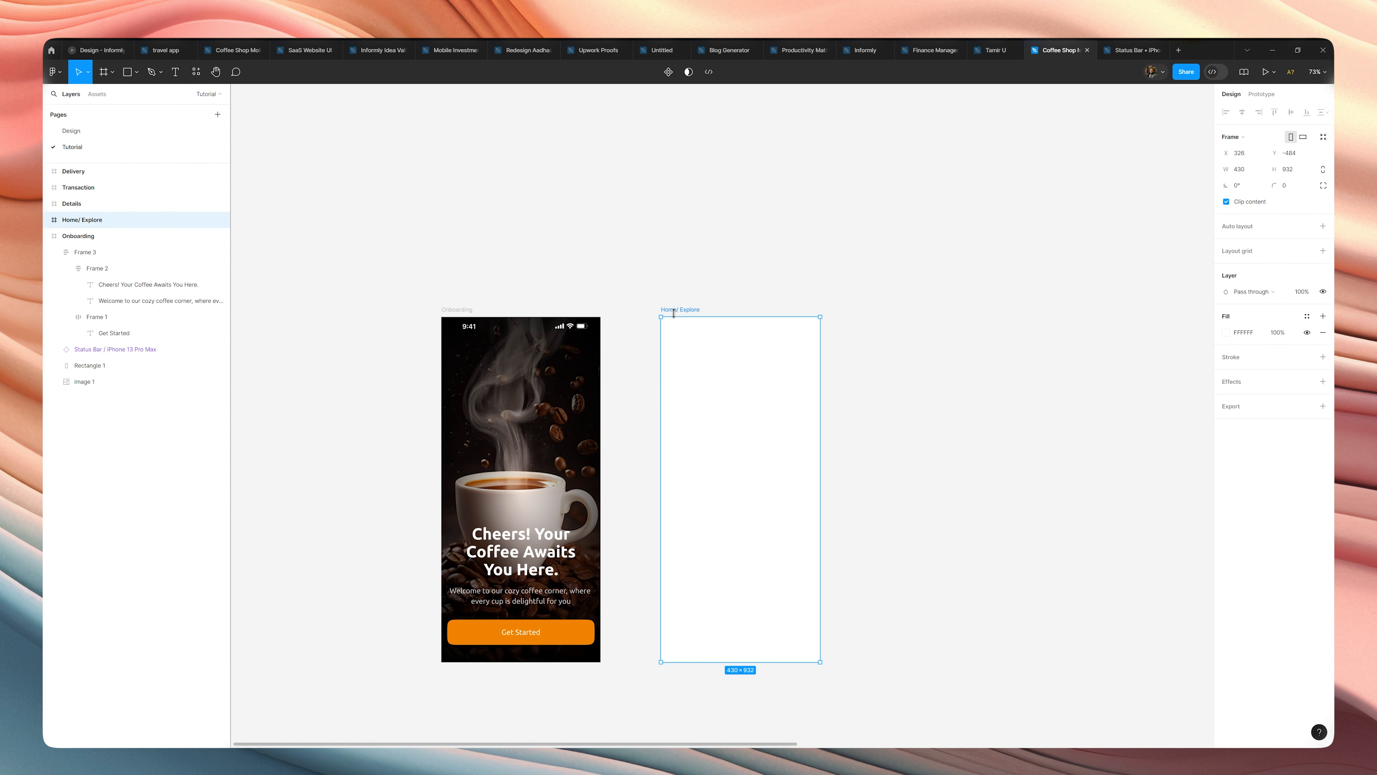
key("ctrl+v")
Try the Light mode on the Onboarding screen's status bar and undo the change.
left_click(577, 328)
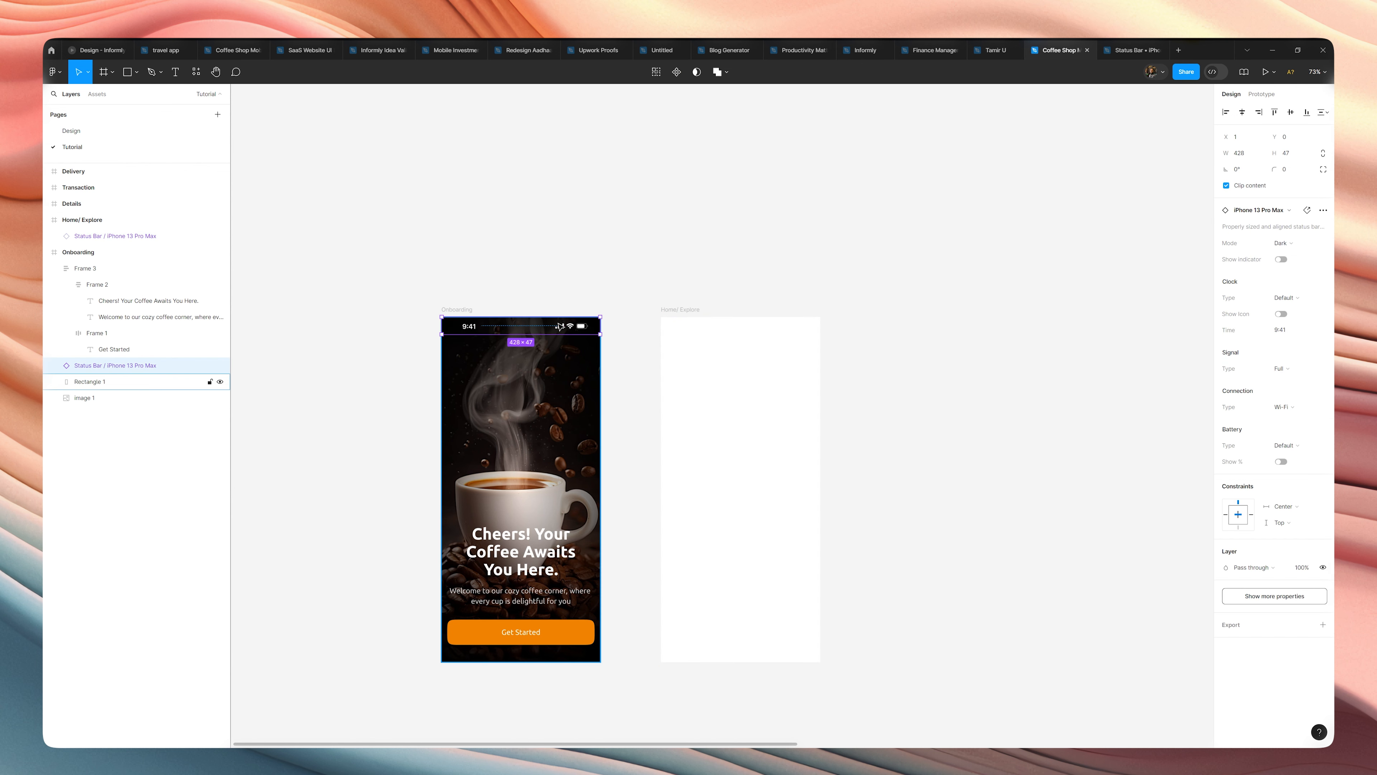
scroll(577, 328, "up", 3)
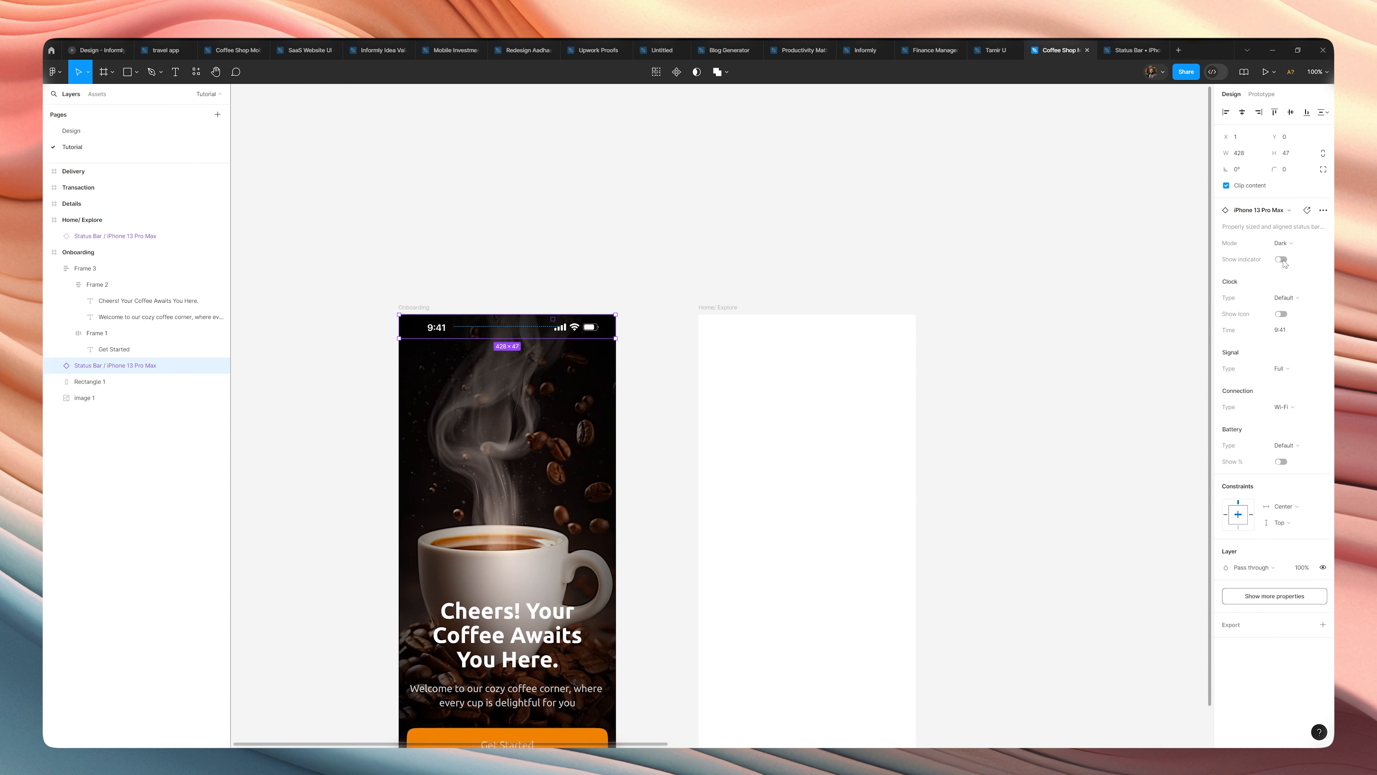
left_click(1284, 243)
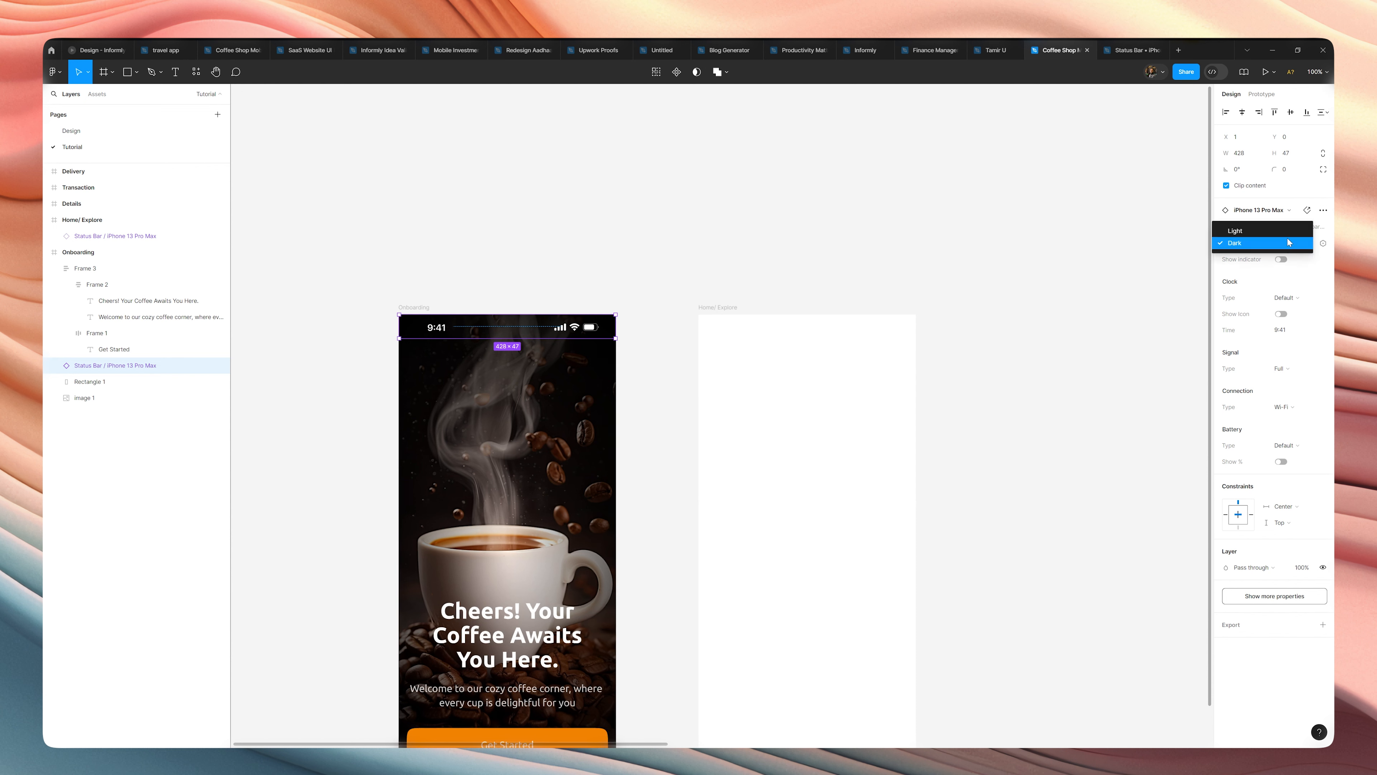
left_click(1287, 234)
key("ctrl+z")
Draw a rectangle about 429 by 238 across the top of the Home/ Explore frame, placed behind its status bar.
left_click(840, 317)
left_click(739, 374)
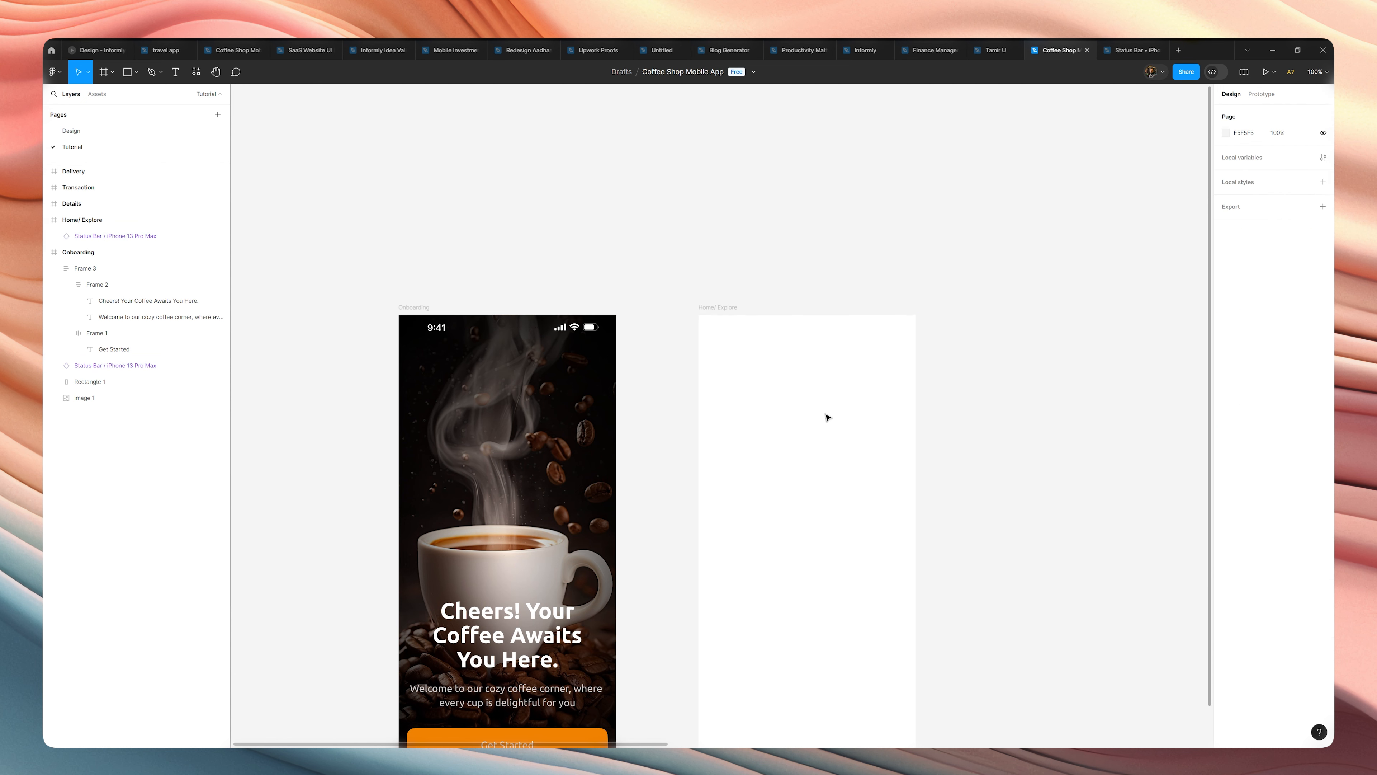
key("r")
mouse_move(915, 430)
left_mouse_down()
mouse_move(701, 329)
mouse_move(699, 314)
left_mouse_up()
key("ctrl+bracketleft")
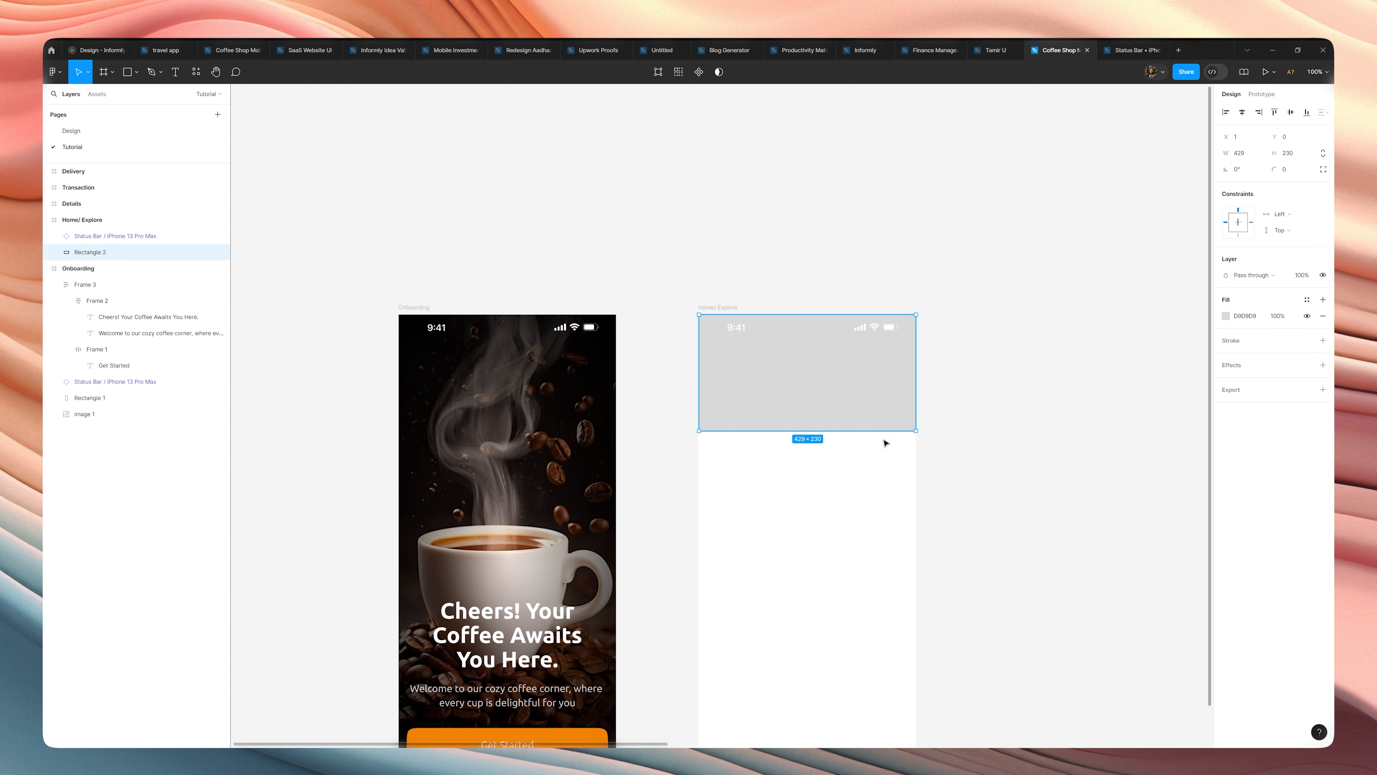
left_click_drag(879, 431, 879, 434)
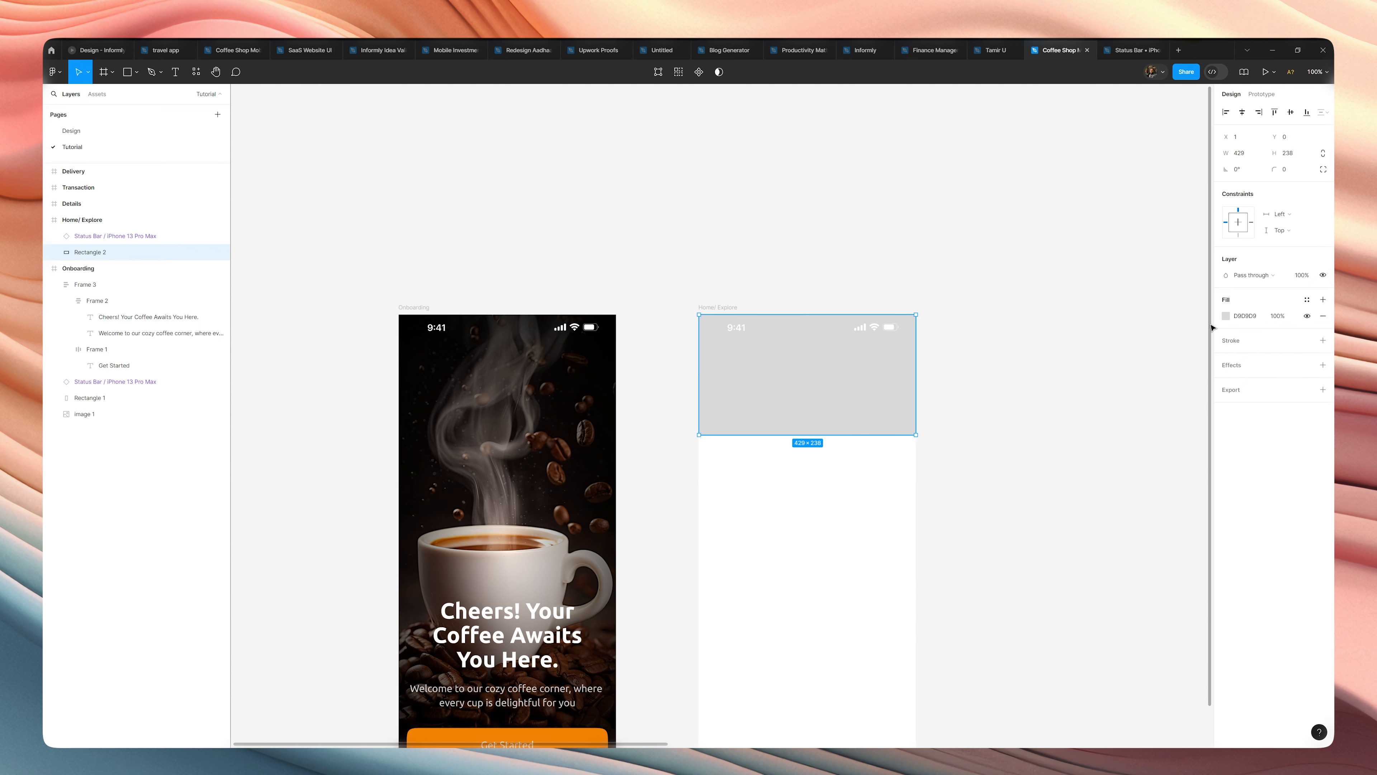
Fill the Home/ Explore header rectangle with the orange sampled from the "Get Started" button.
left_click(1225, 316)
left_click(1106, 489)
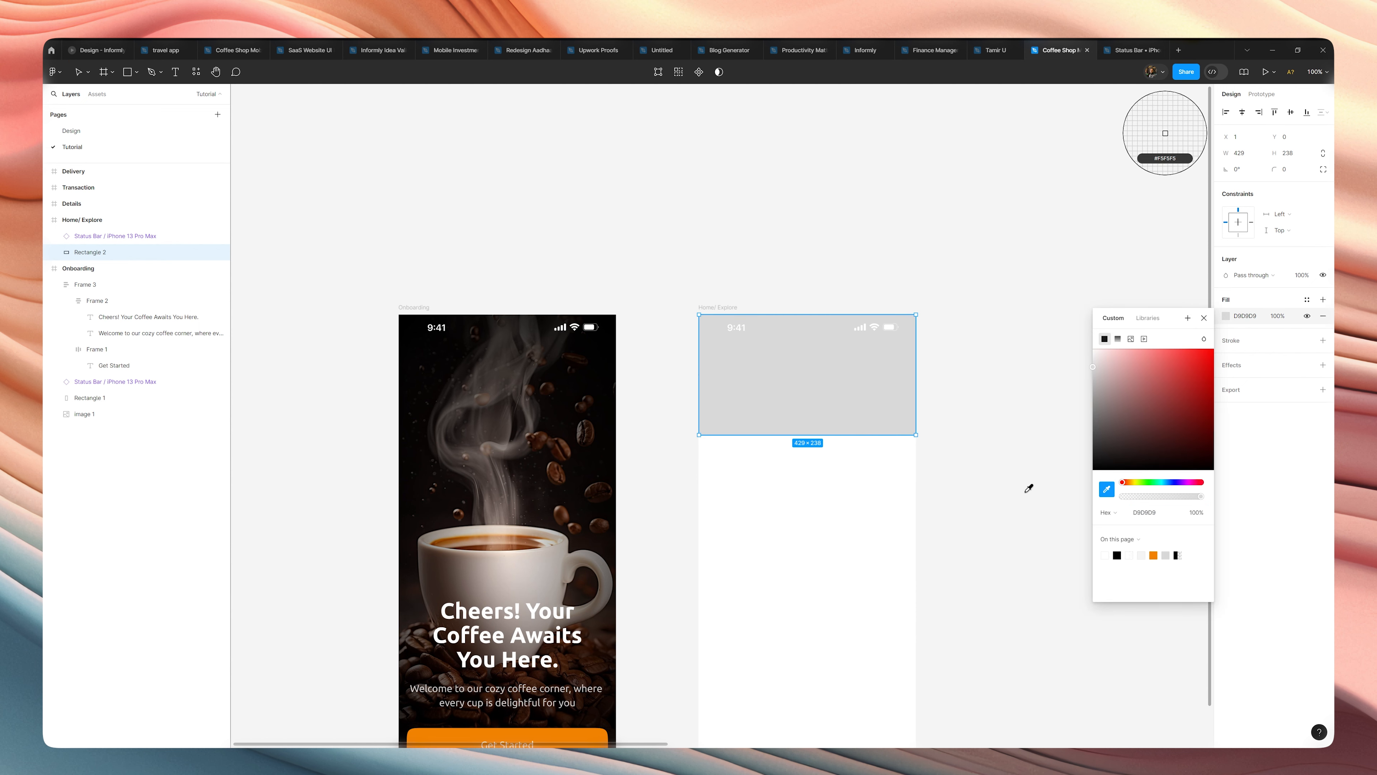
scroll(950, 516, "down", 2)
left_click(542, 630)
Save the "Get Started" button's orange fill as a color style named "Primary".
left_click(583, 618)
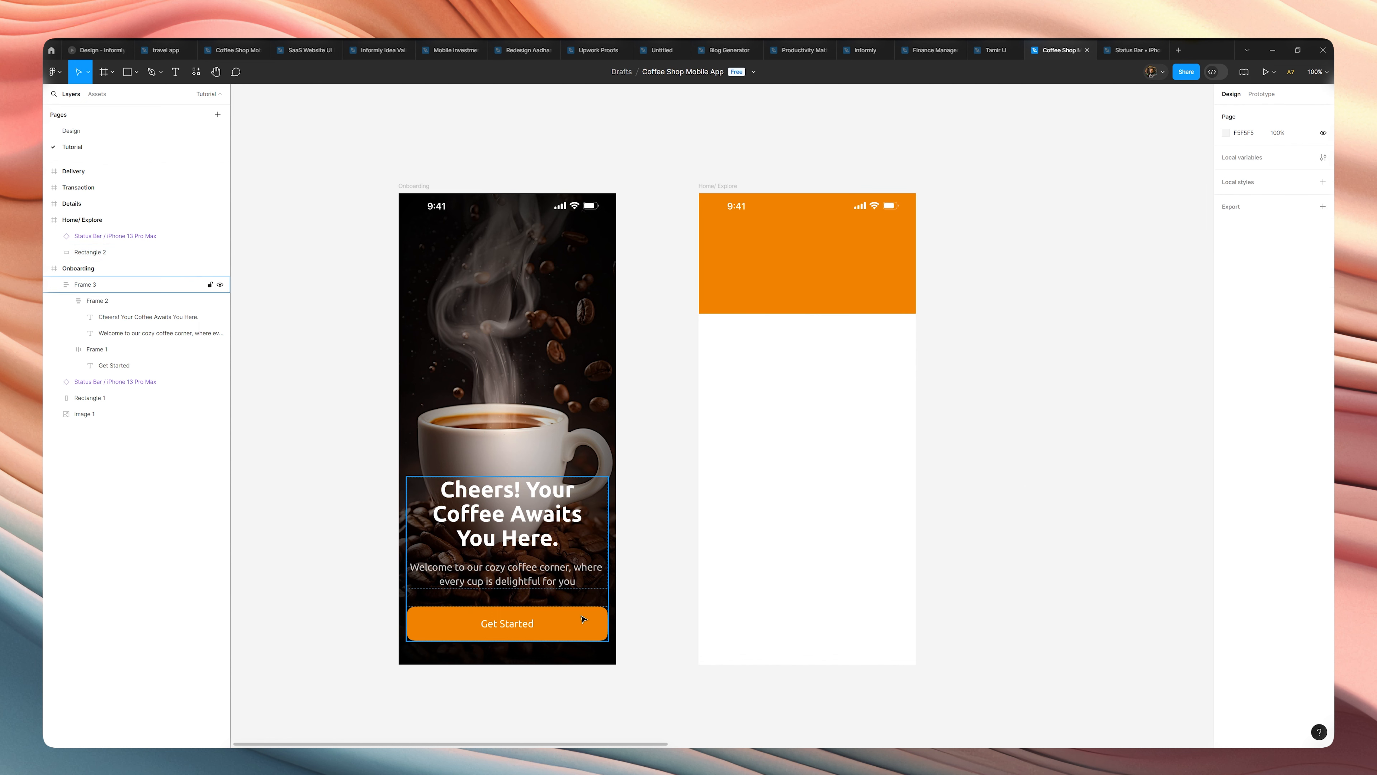
left_click(1307, 384)
left_click(1187, 386)
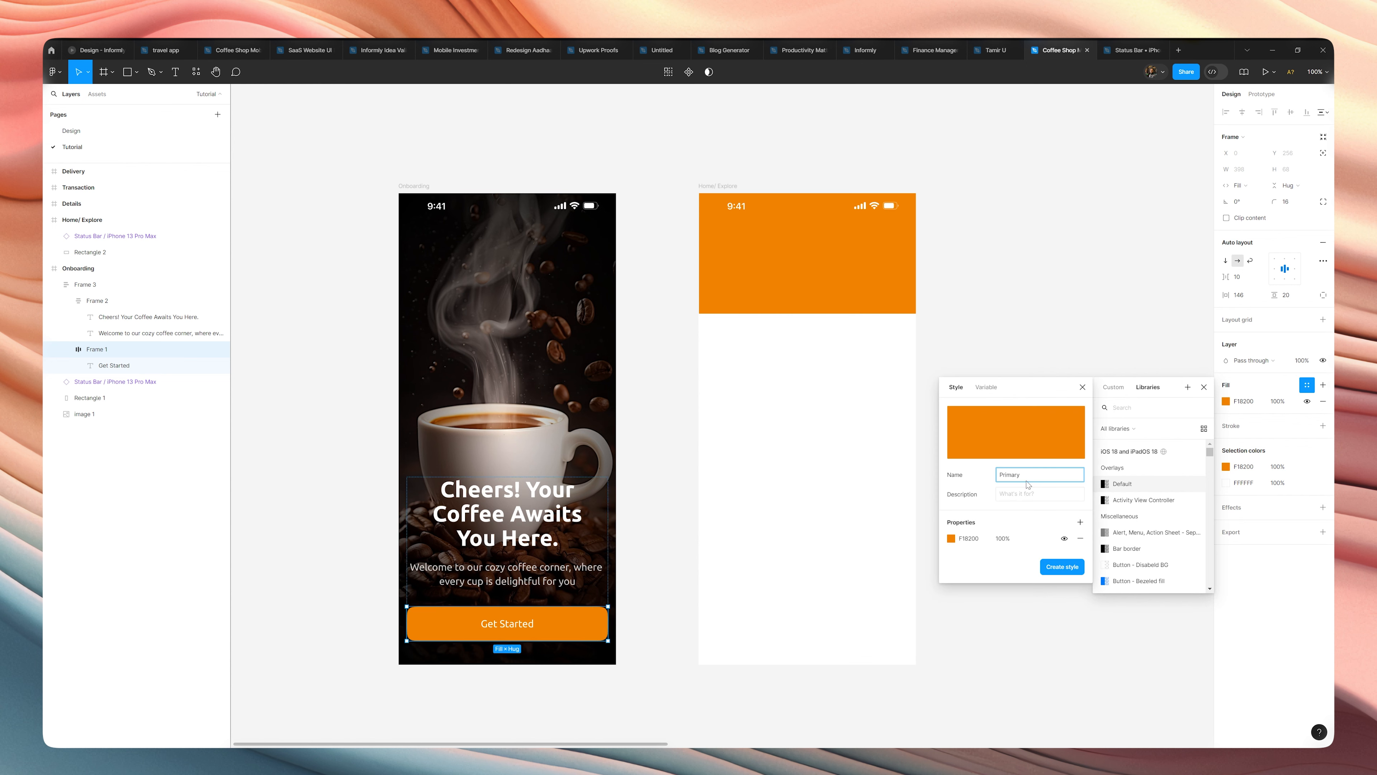
key("Return")
left_click(1029, 485)
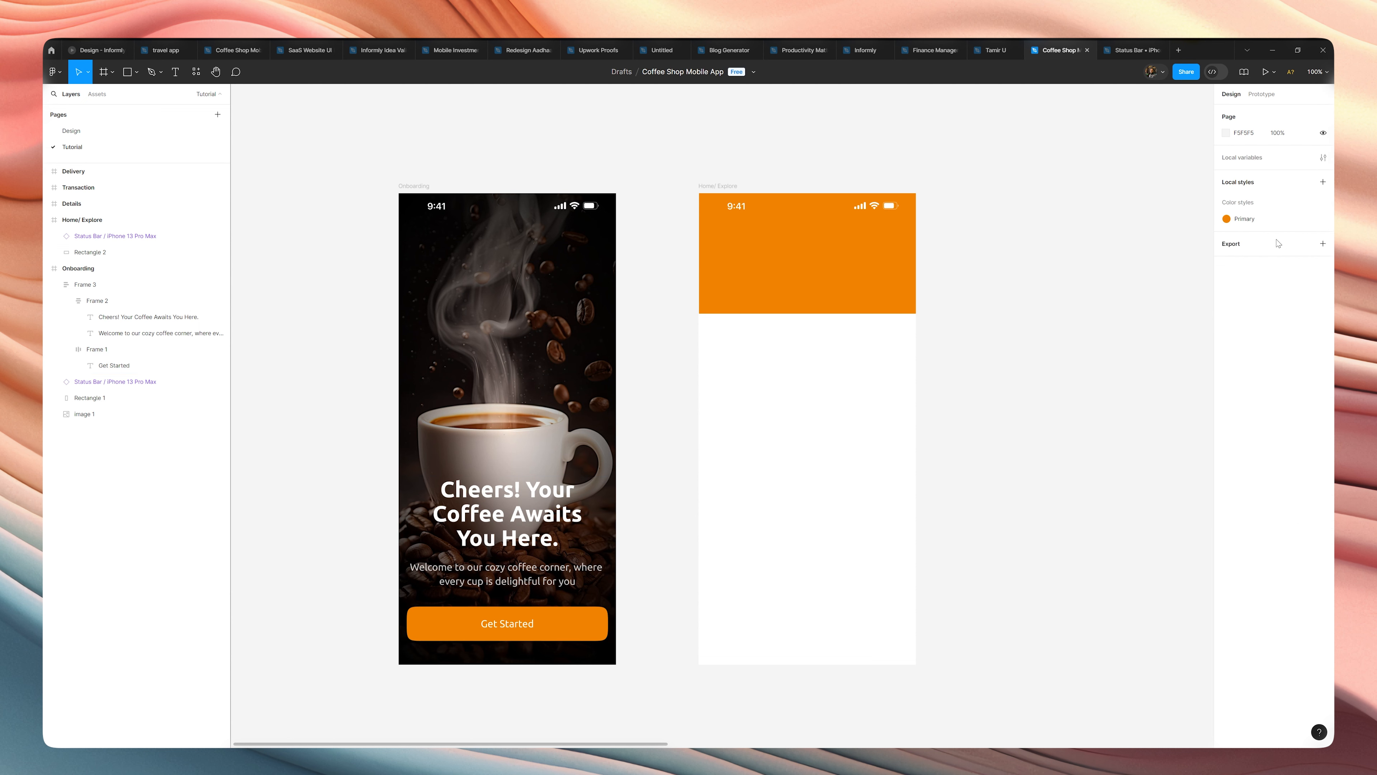
Darken the Home/ Explore header rectangle's fill to the deep brown 4D2900.
left_click(873, 231)
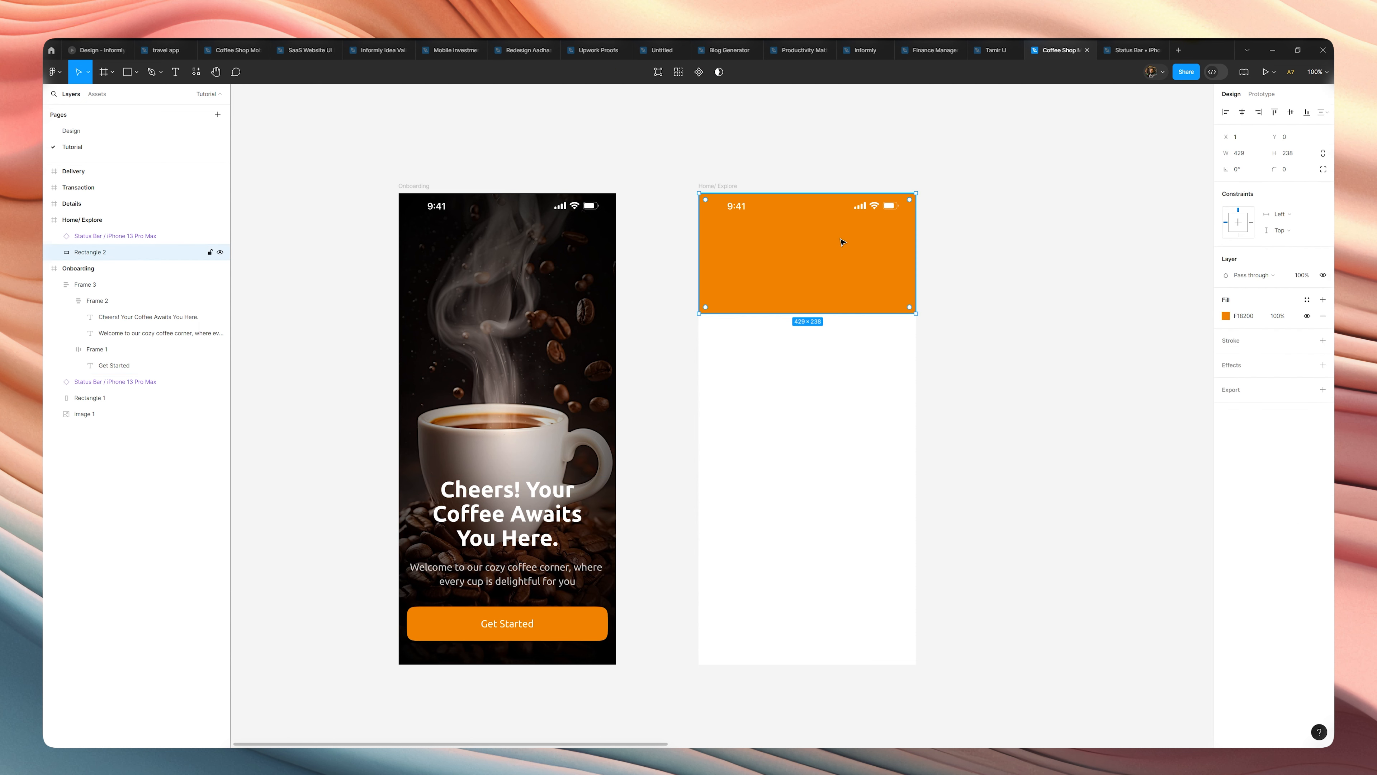
left_click(1224, 316)
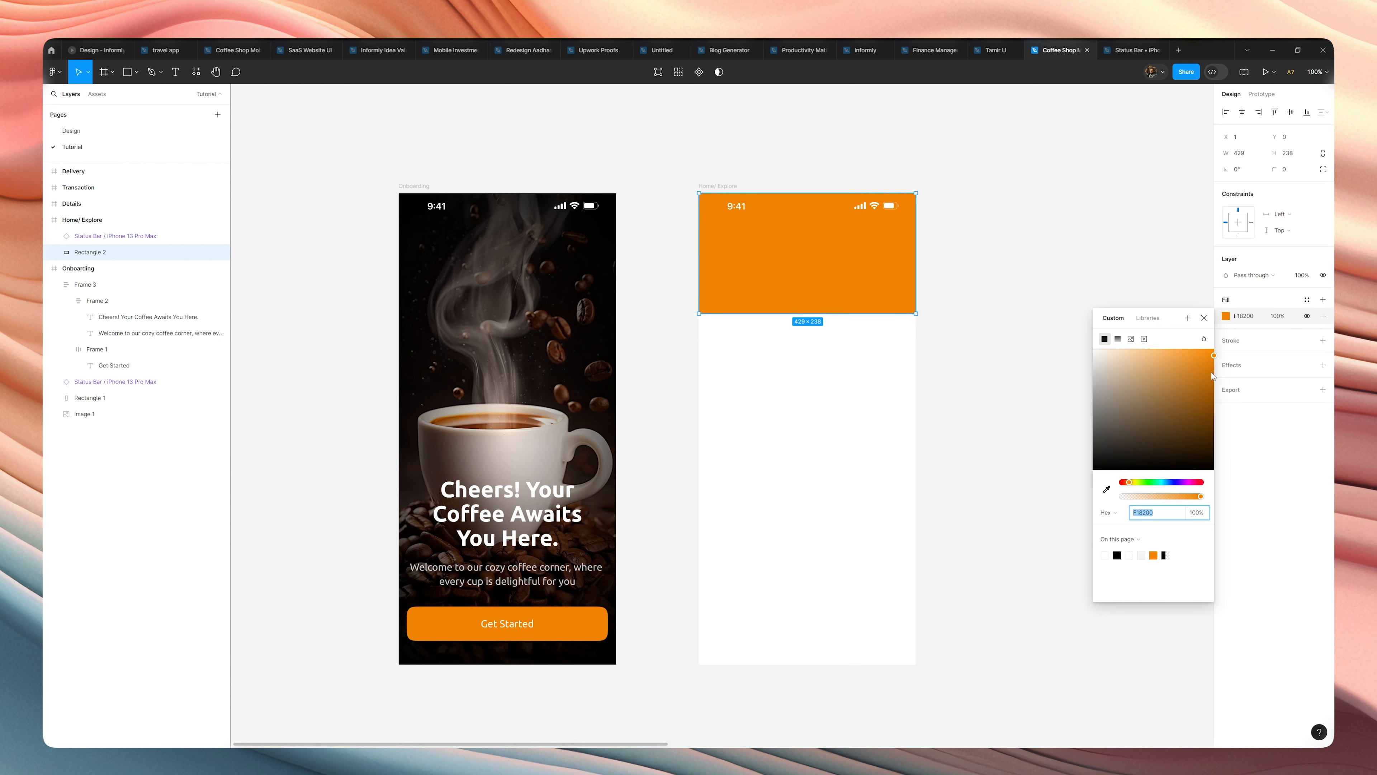
left_click_drag(1212, 375, 1236, 453)
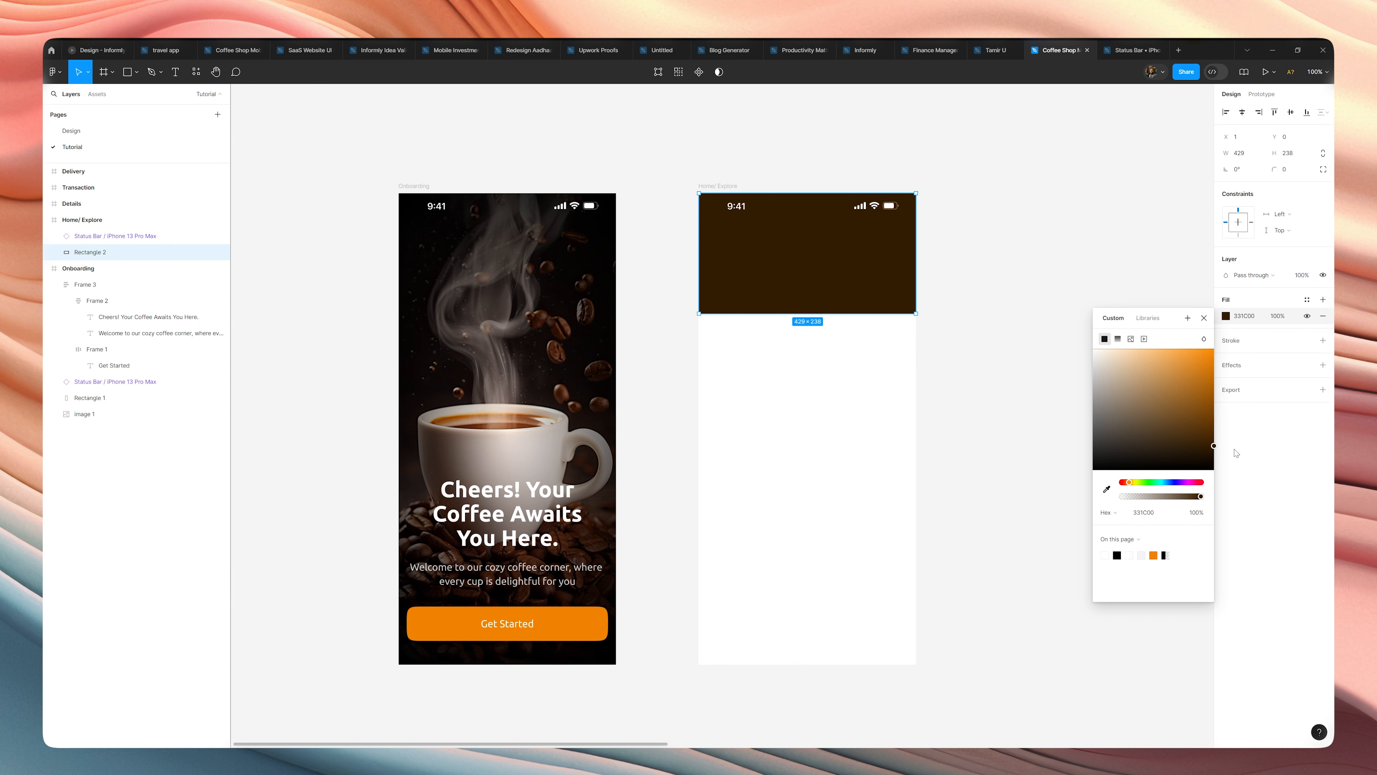
left_click_drag(1217, 441, 1219, 438)
left_click(950, 322)
left_click(841, 298)
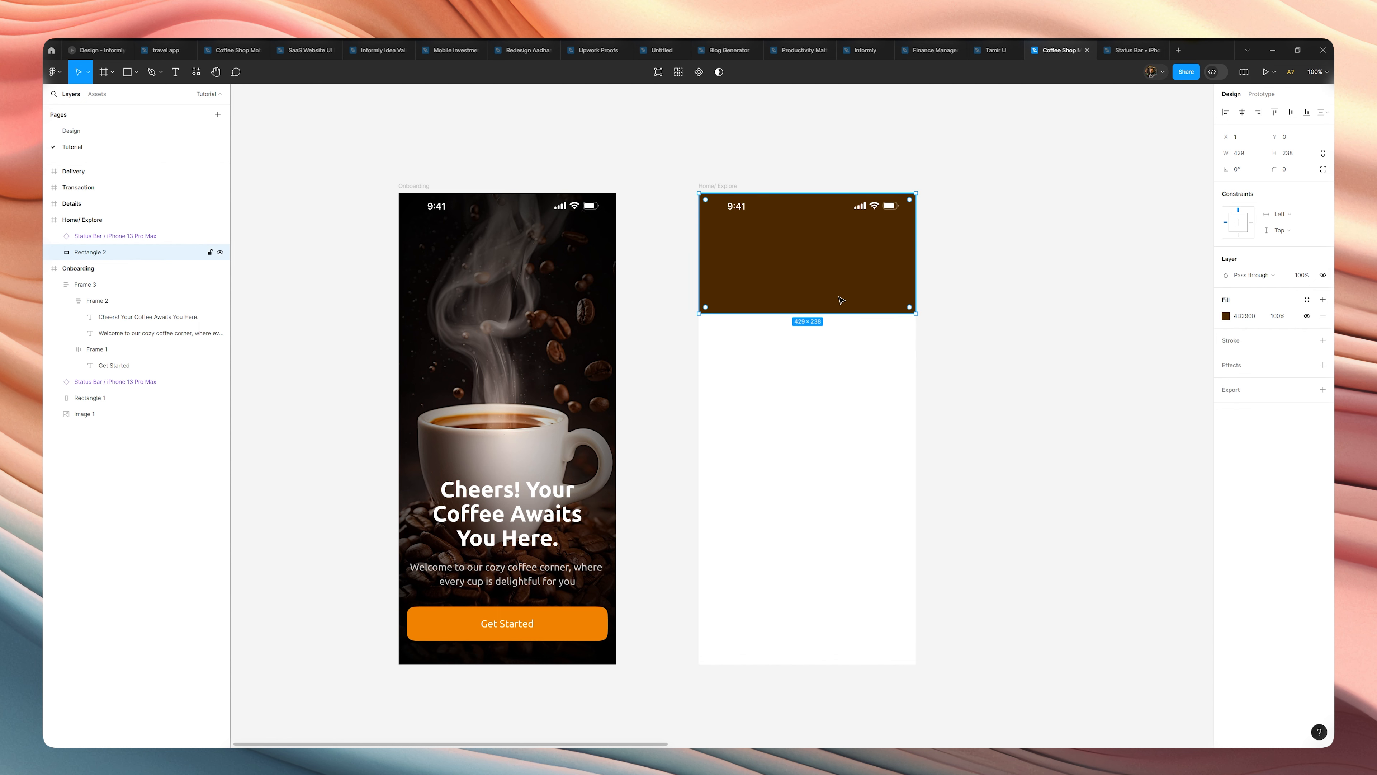
Show the hidden five-column layout grid on the Onboarding frame.
scroll(822, 303, "up", 3)
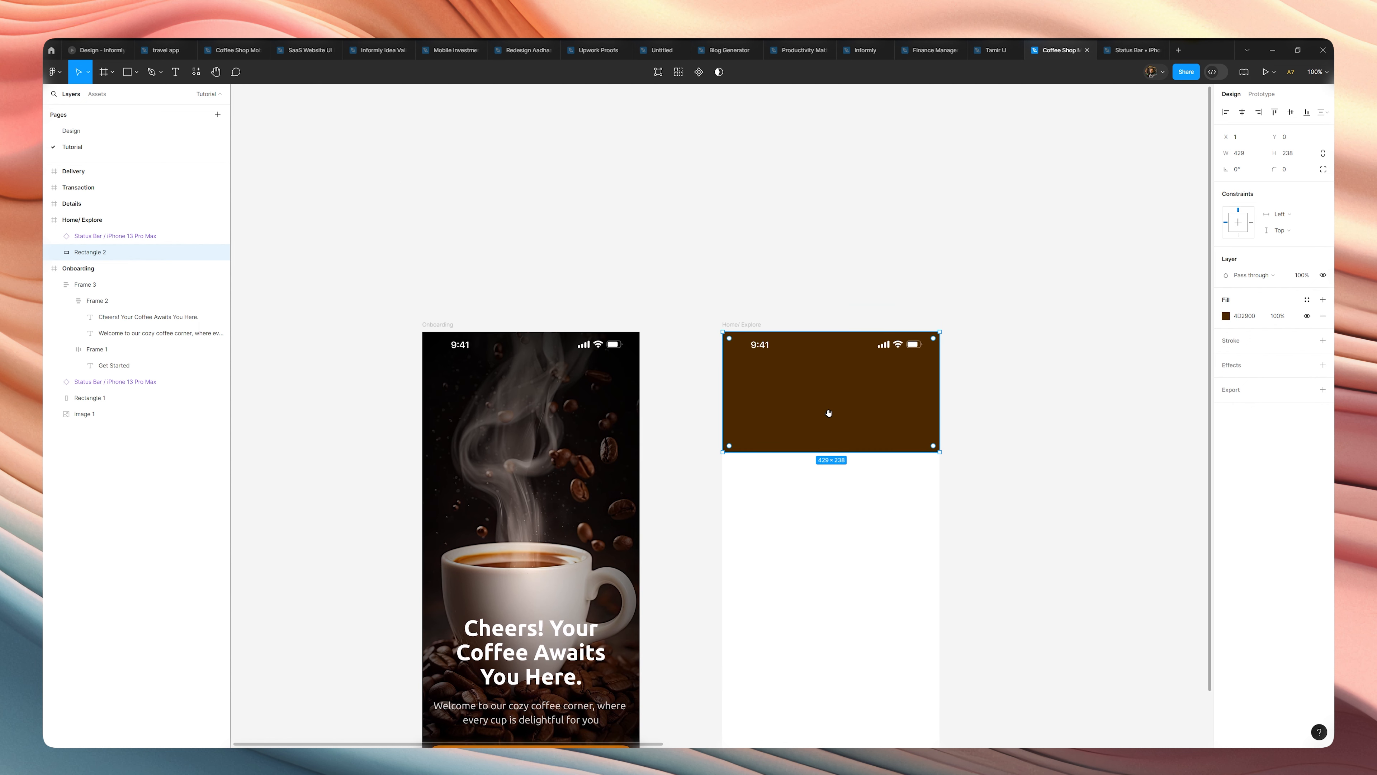
left_click(739, 326)
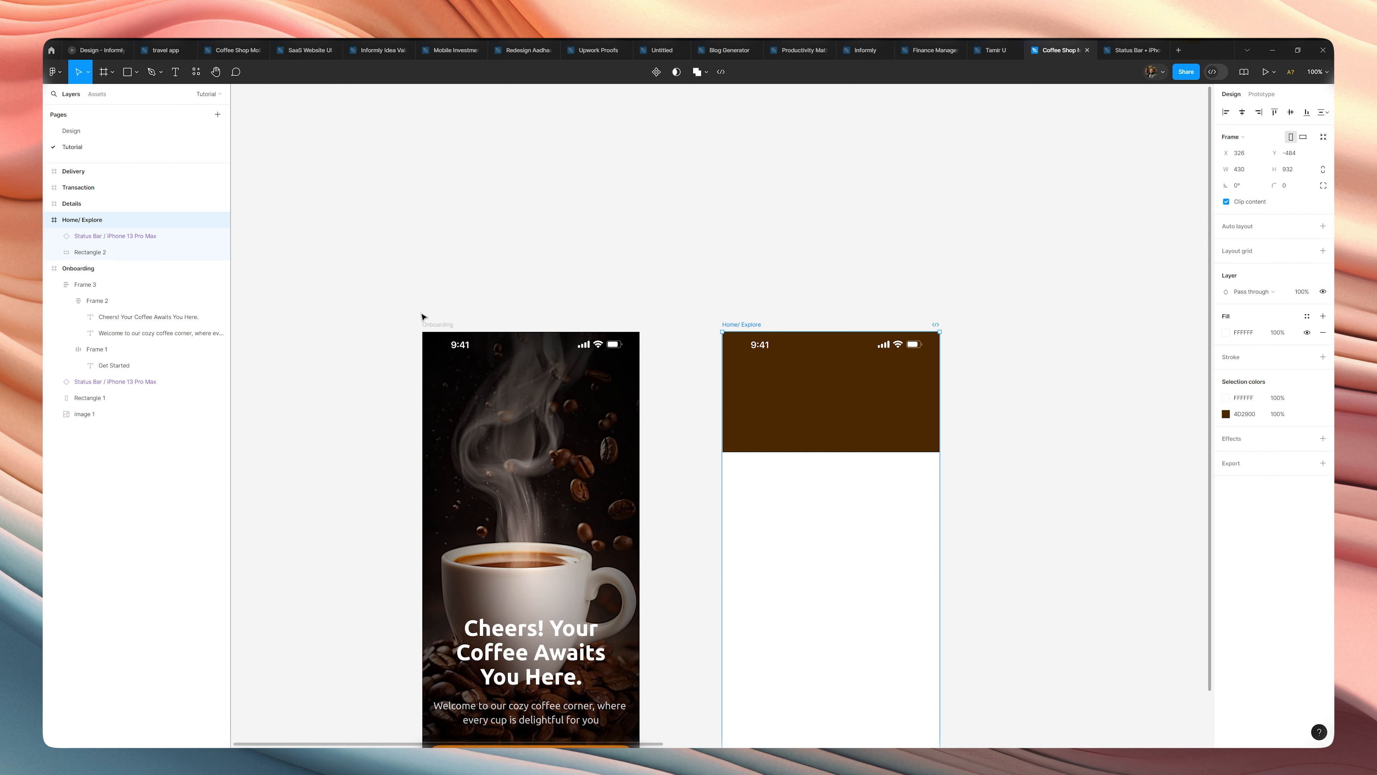
left_click(432, 324)
left_click(1306, 267)
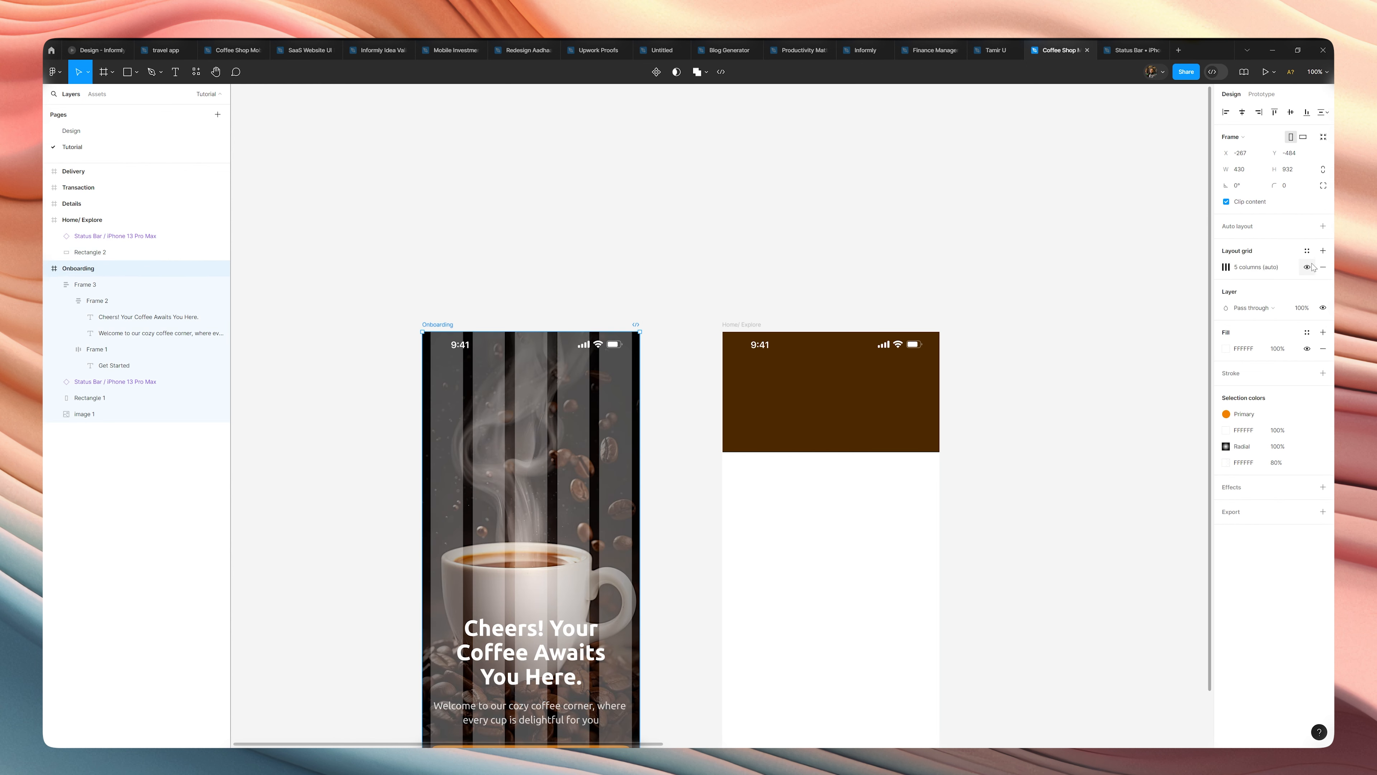
Save the Onboarding frame's column grid as a grid style named "Mobile Layout Grid".
left_click(1306, 250)
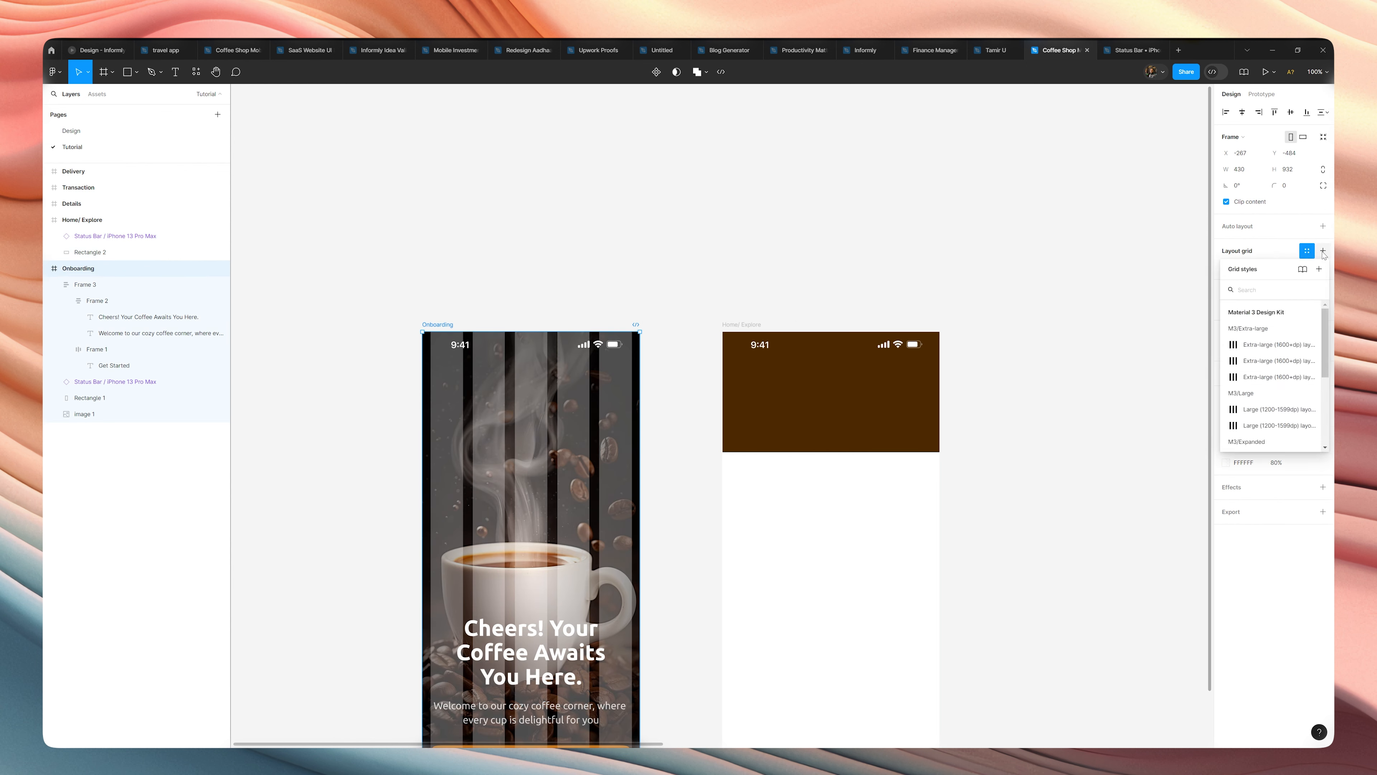
left_click(1323, 251)
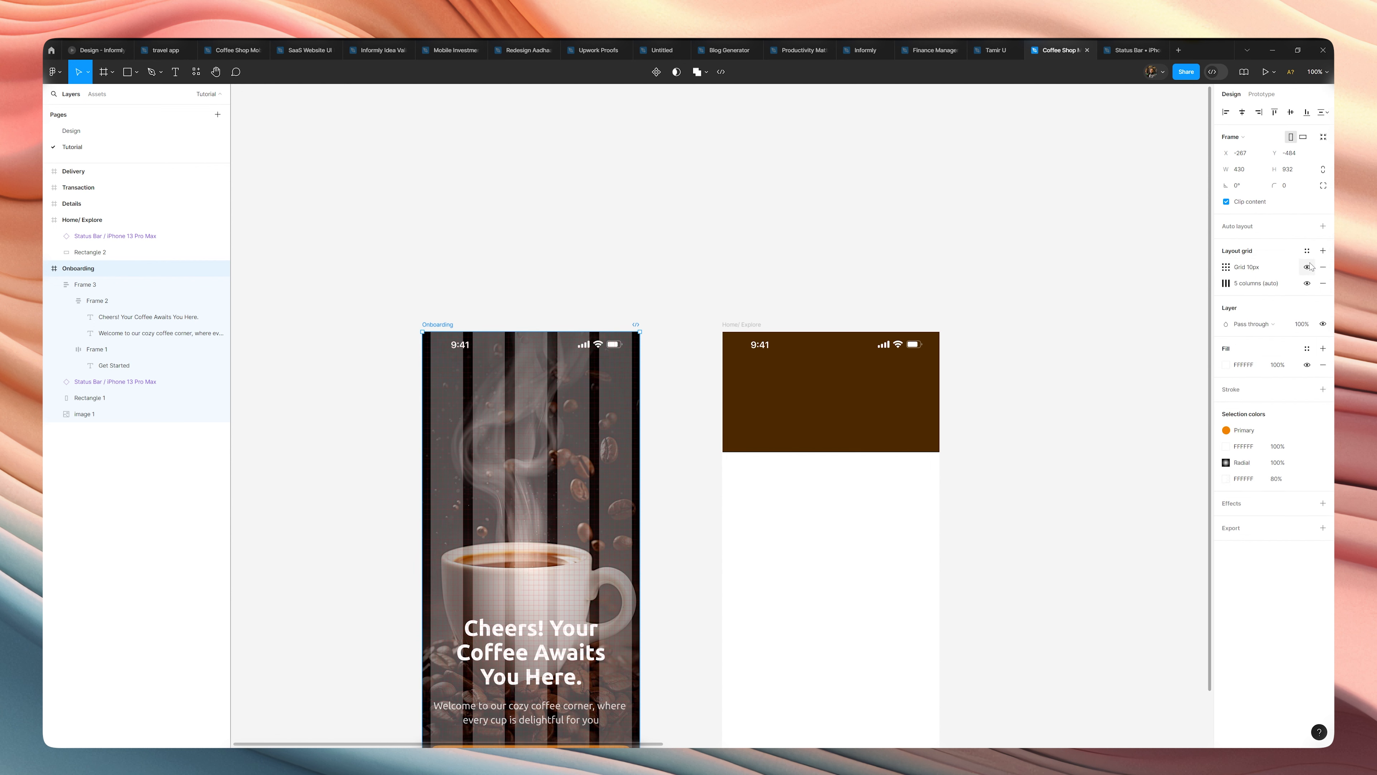
left_click(1307, 250)
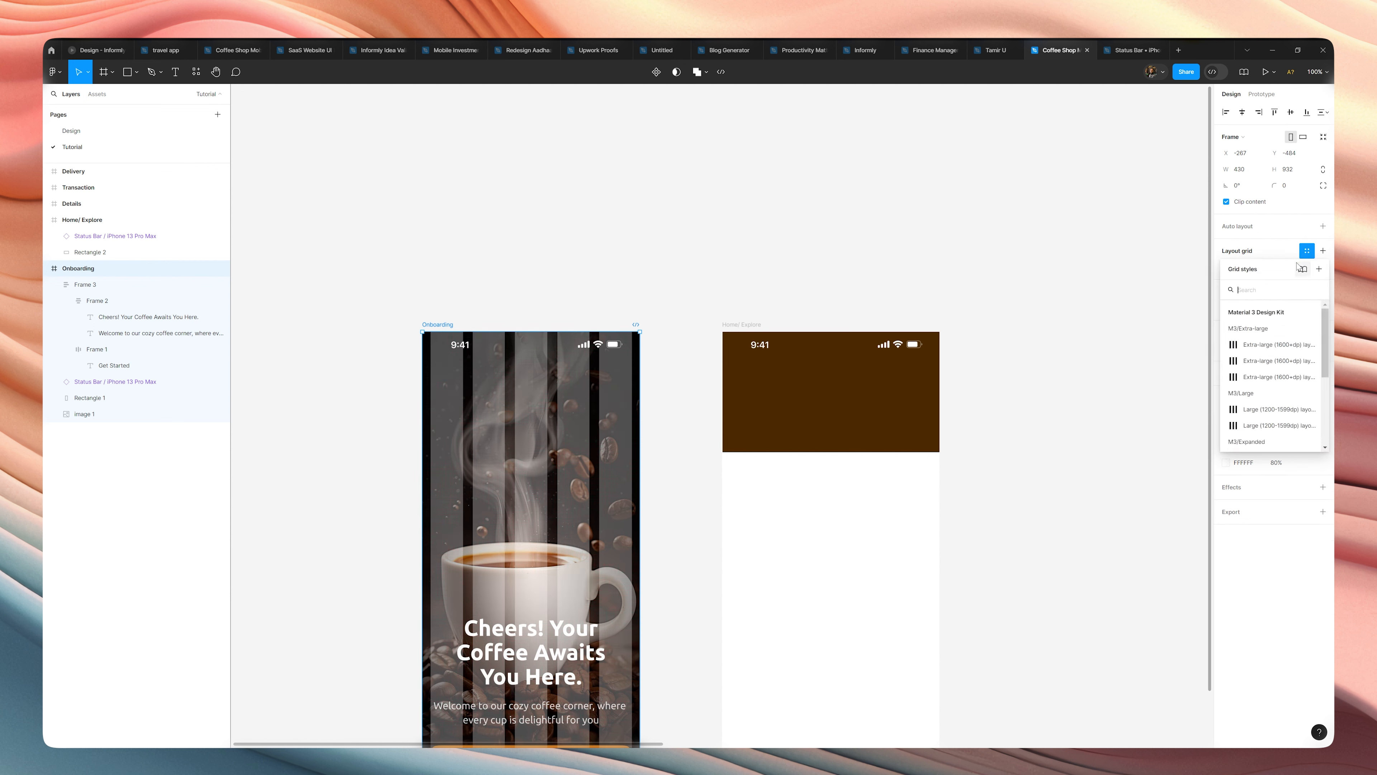
left_click(1319, 269)
type("Mobile Layout")
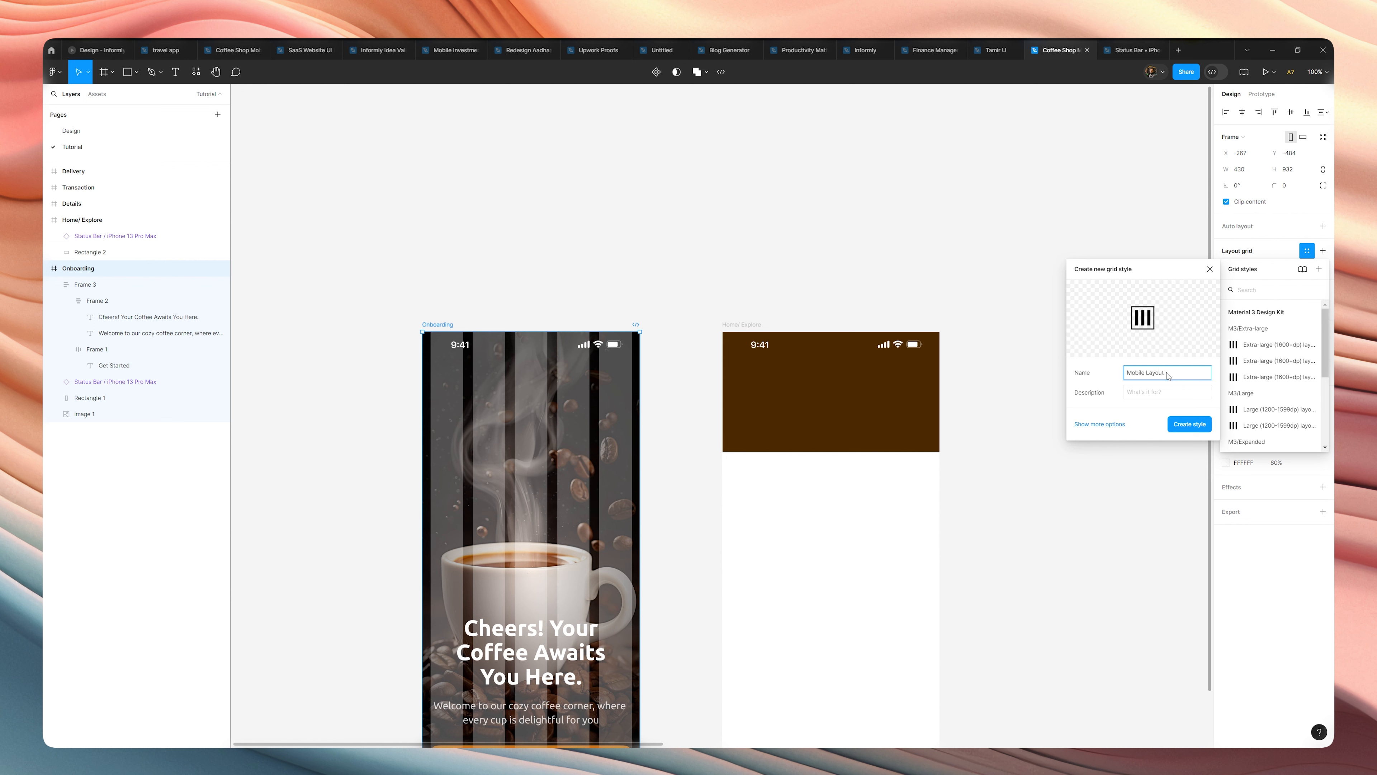
type("Grid")
key("Return")
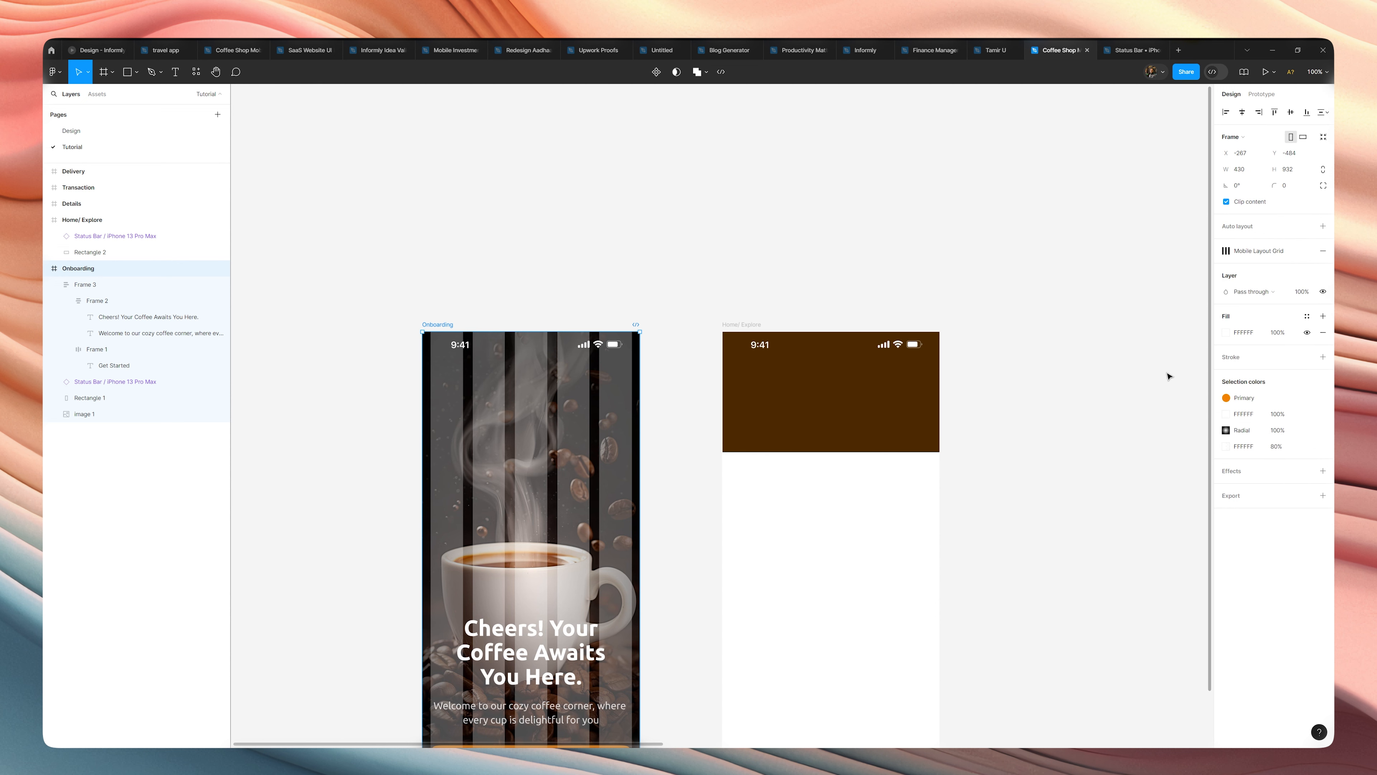
Apply the "Mobile Layout Grid" style to the Home/ Explore frame.
left_click(754, 324)
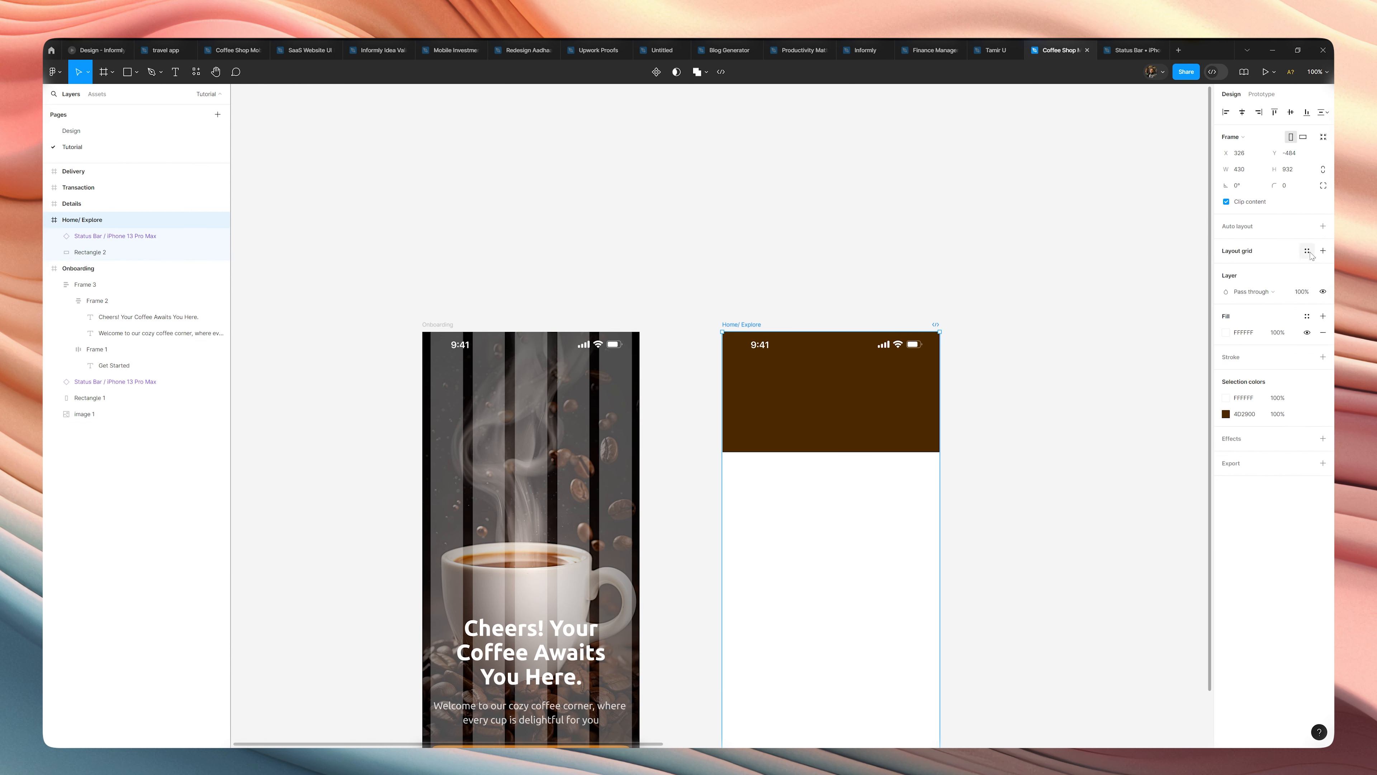
left_click(1308, 251)
left_click(1253, 316)
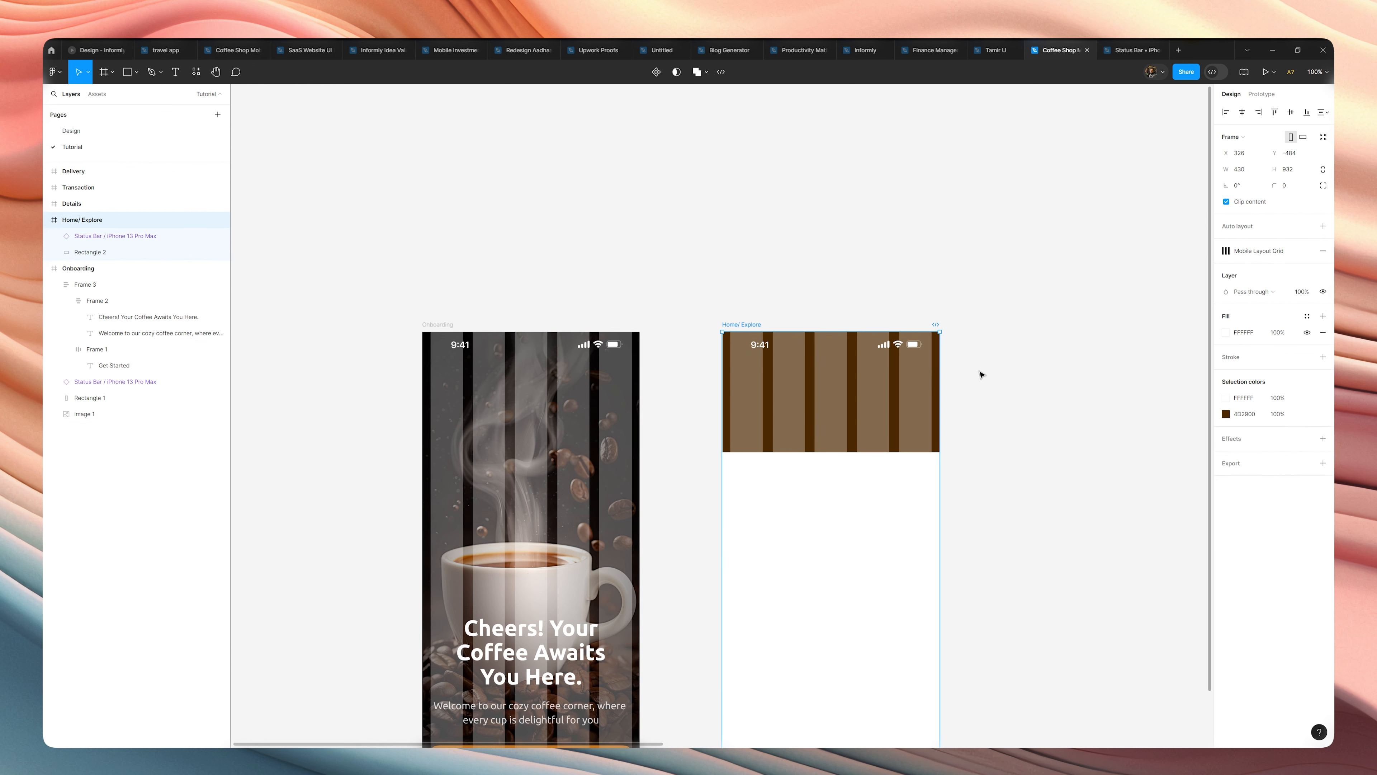
left_click(840, 390)
scroll(705, 403, "up", 5)
scroll(763, 427, "down", 5)
left_click(787, 496)
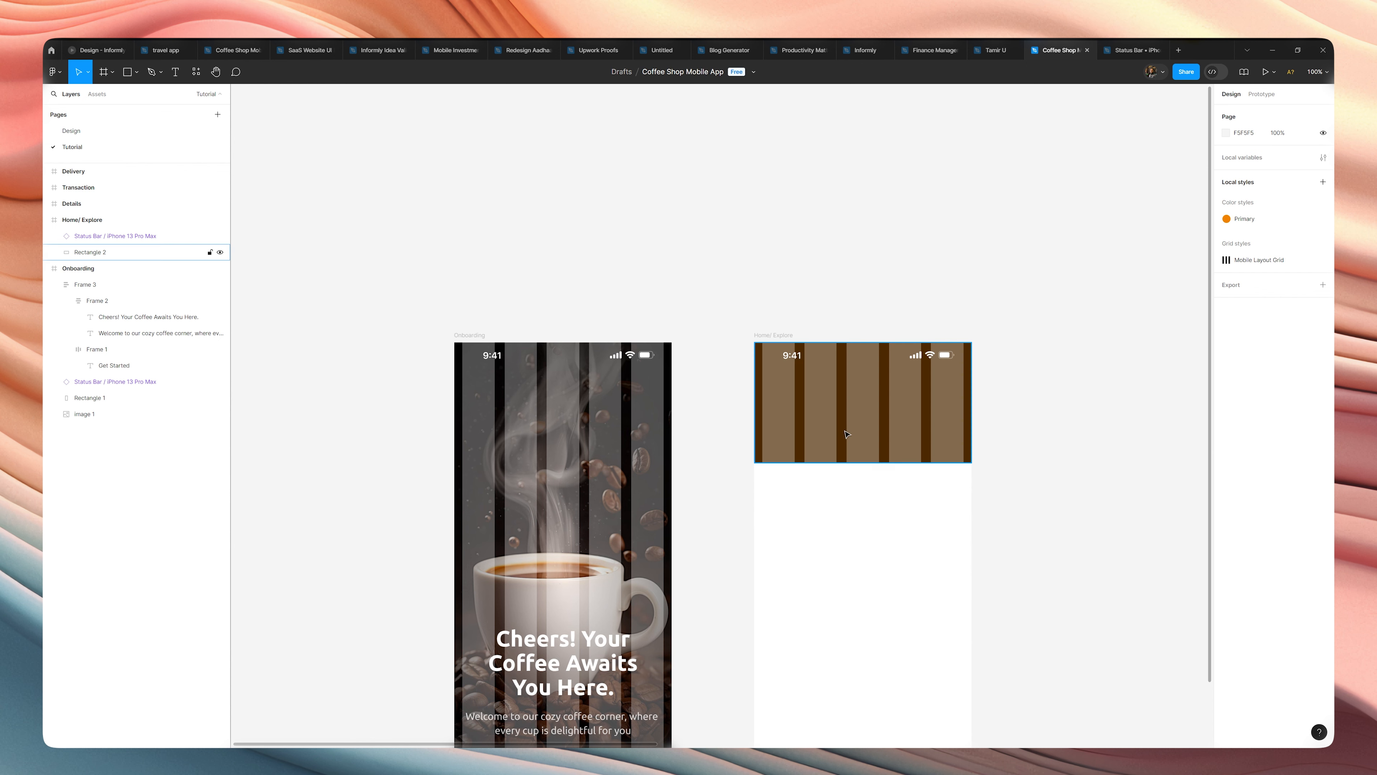
scroll(834, 483, "down", 2)
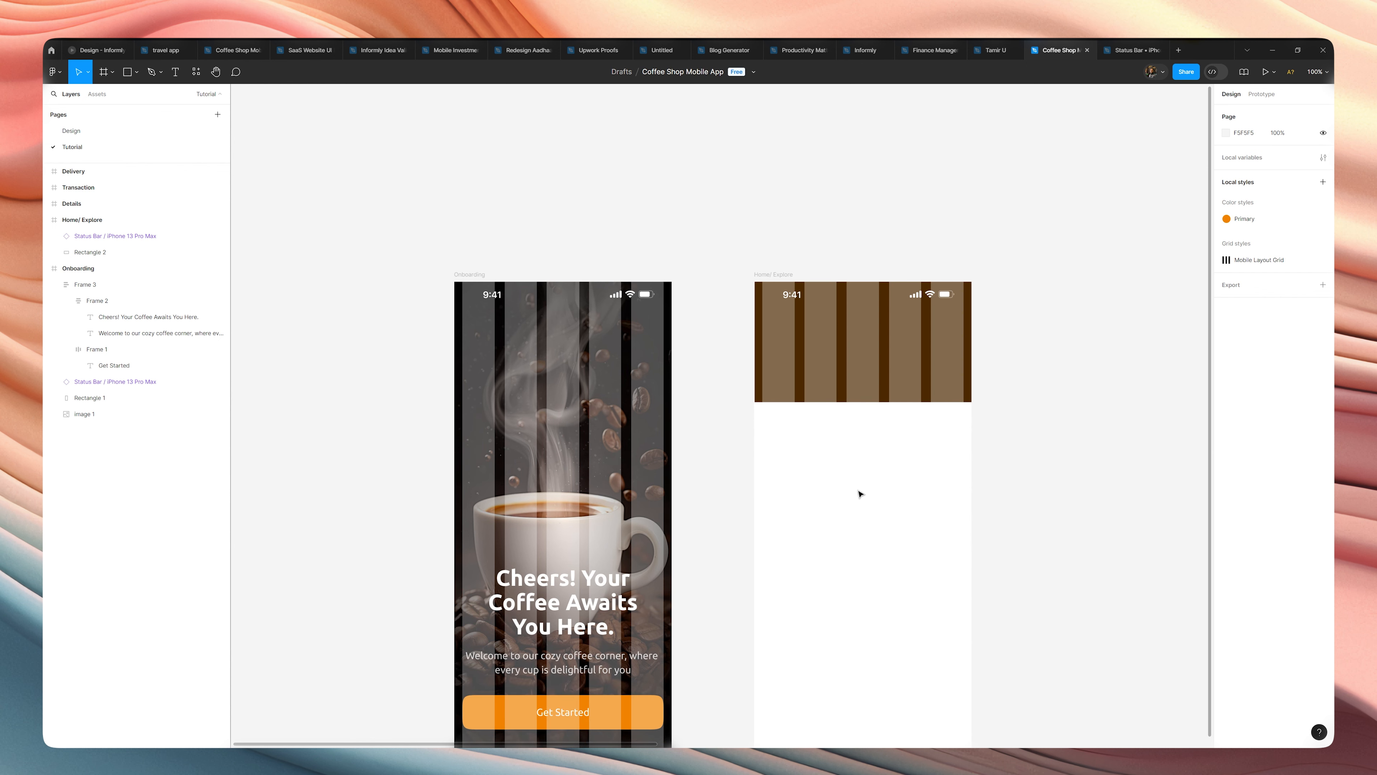
Edit the "Mobile Layout Grid" style so its columns are blue 0019FF instead of white.
left_click(474, 282)
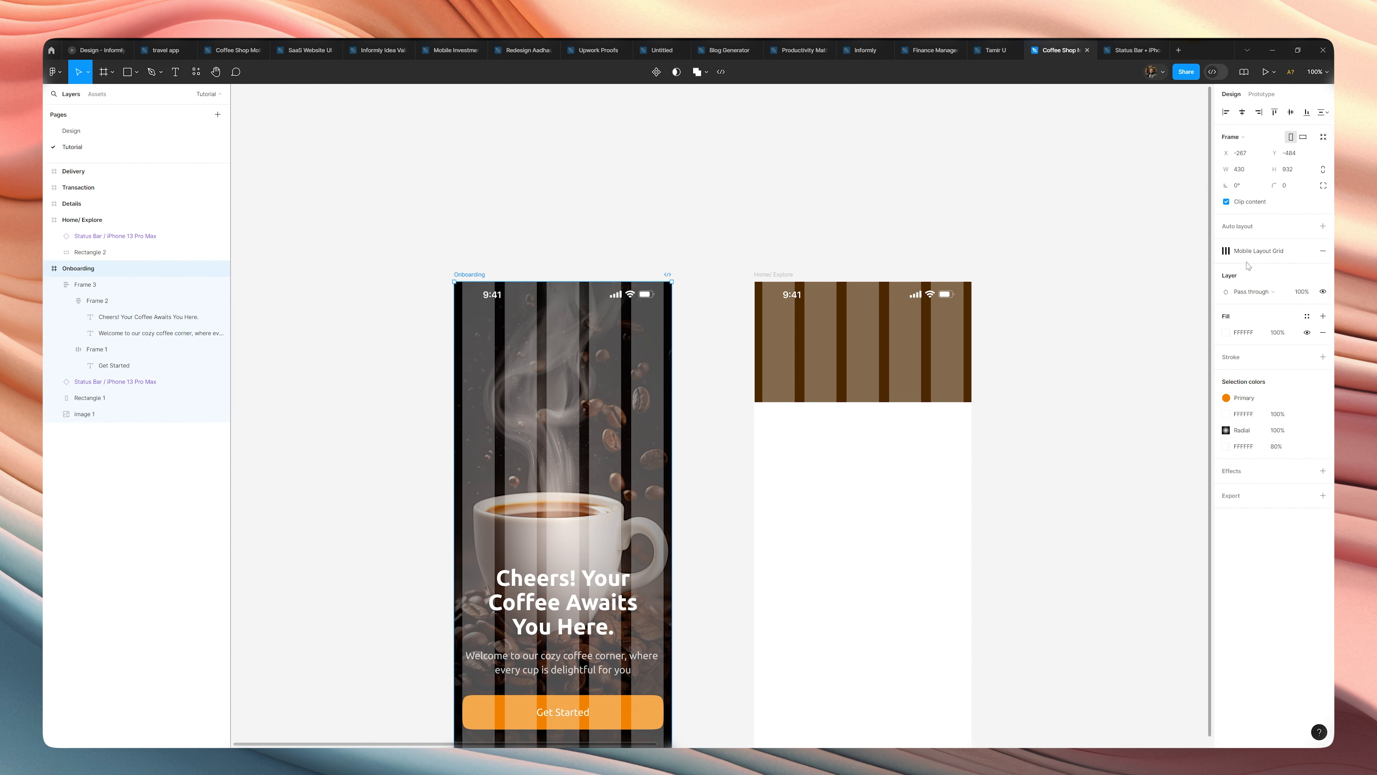
left_click(1220, 251)
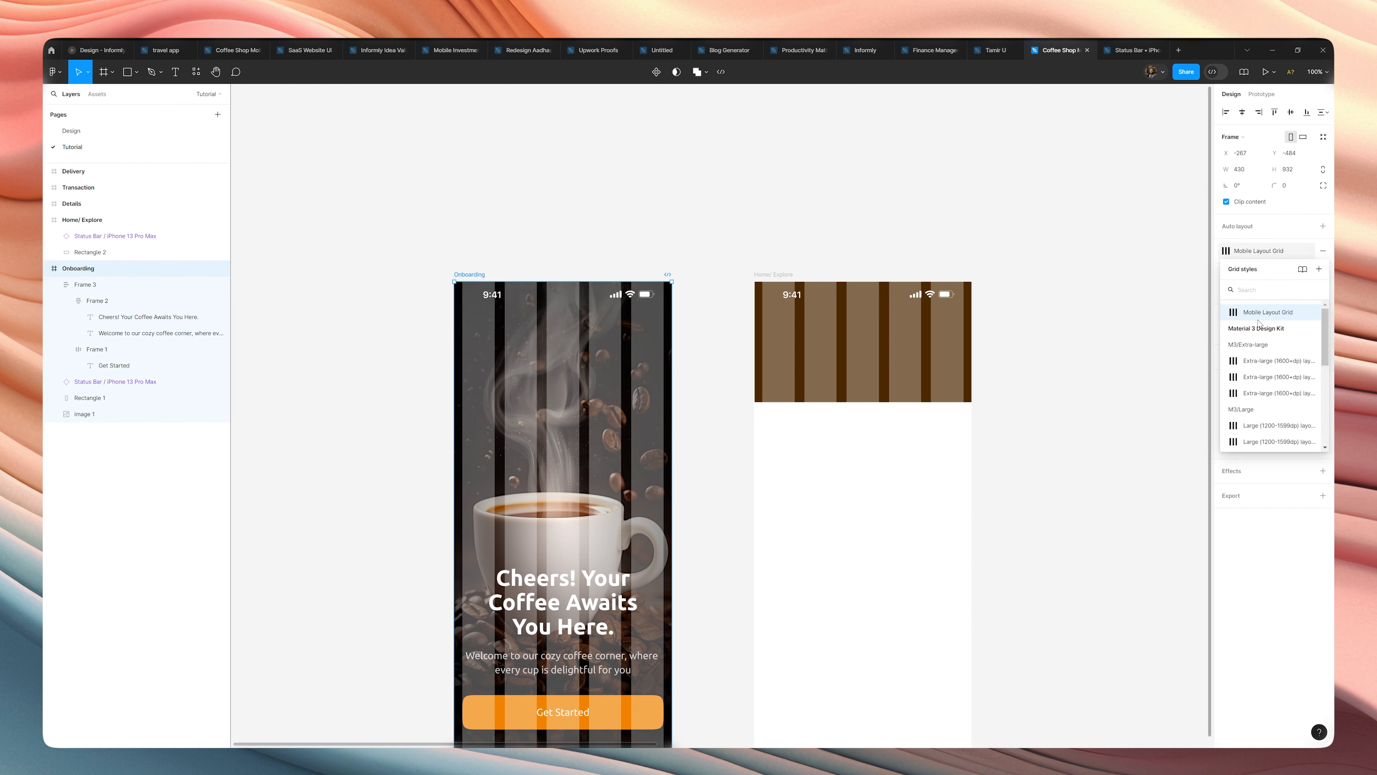
left_click(1310, 312)
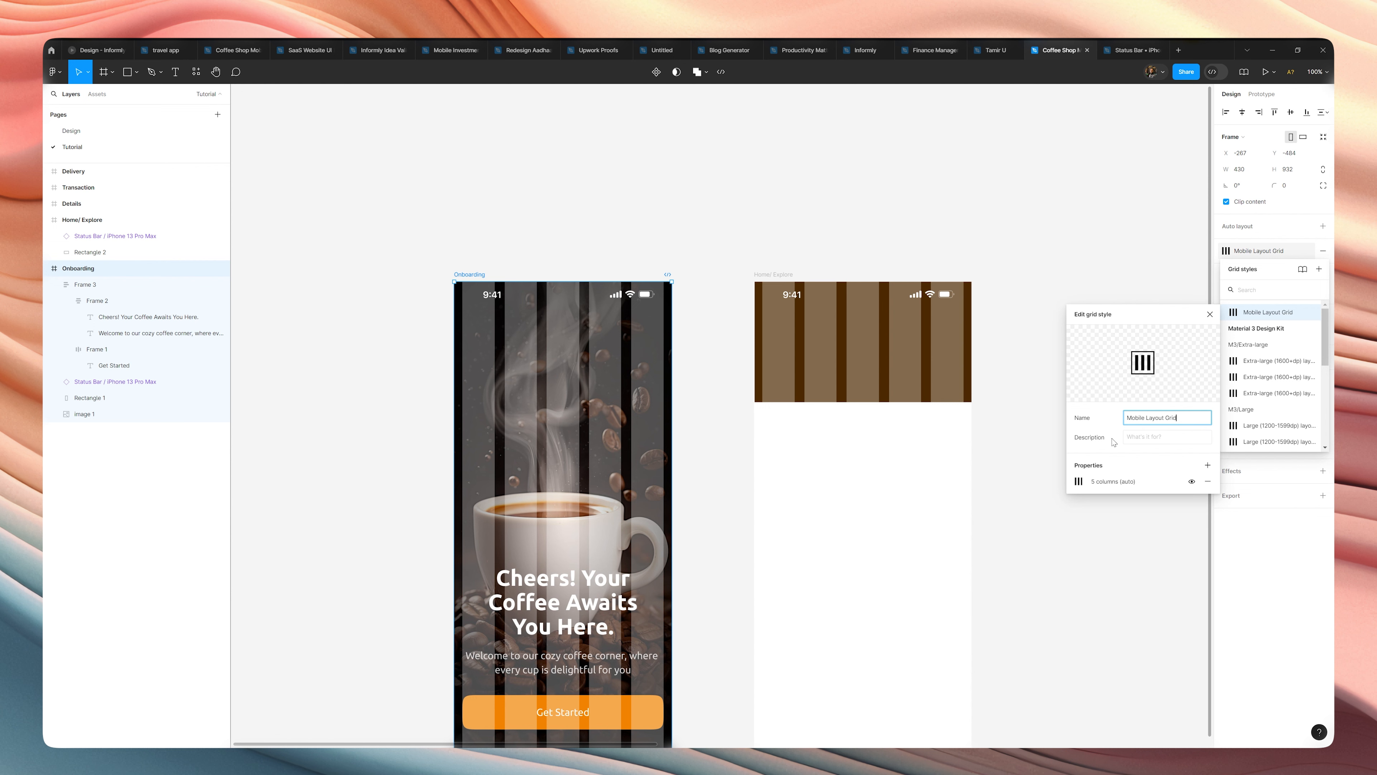
left_click(1079, 481)
left_click(1004, 524)
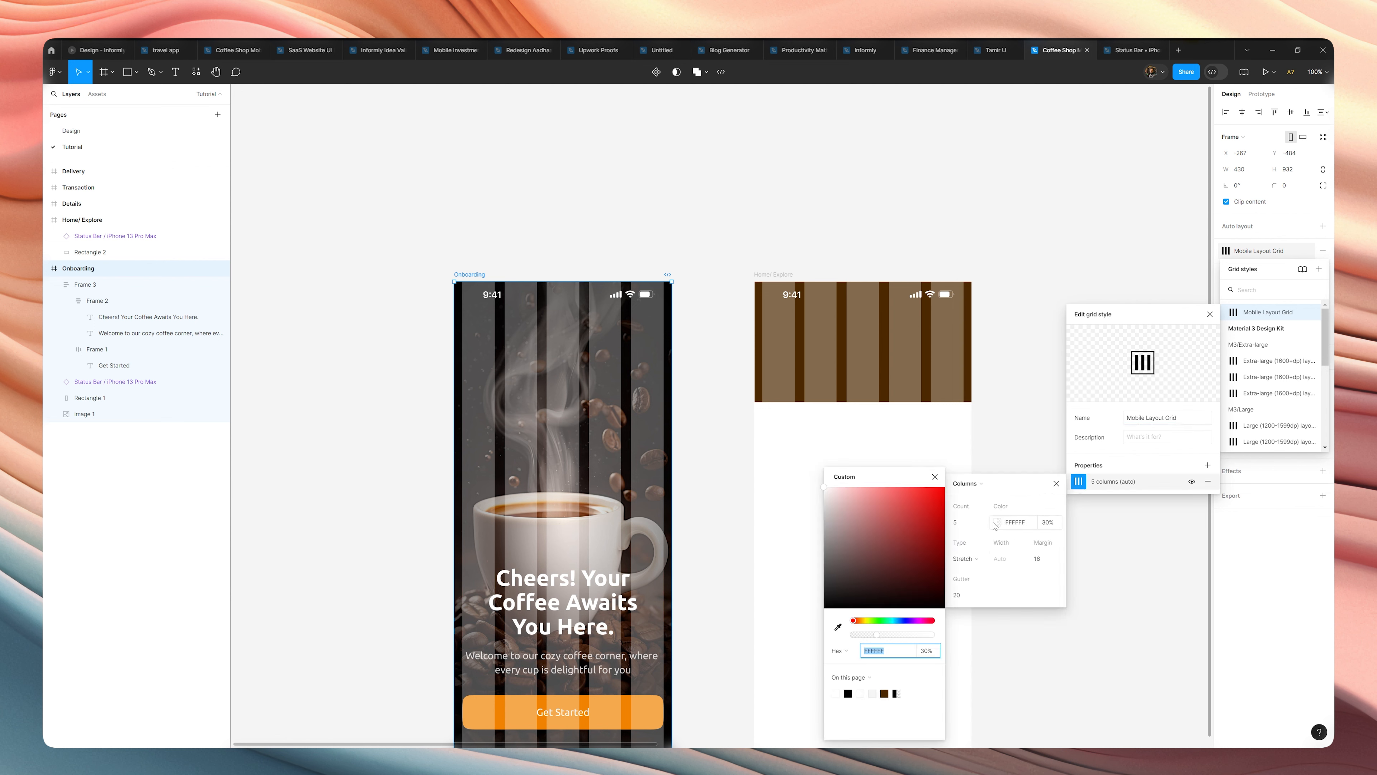
left_click_drag(869, 620, 905, 621)
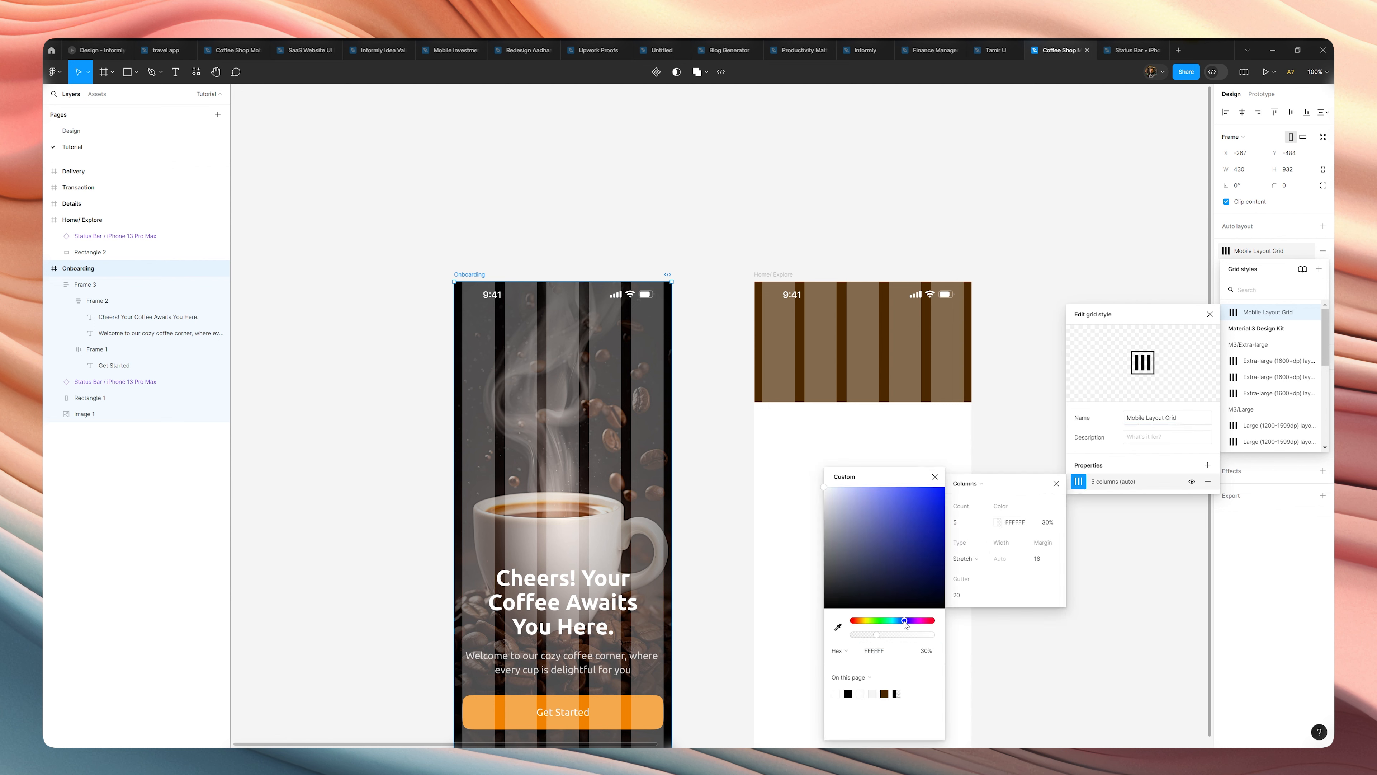
left_click_drag(932, 510, 977, 483)
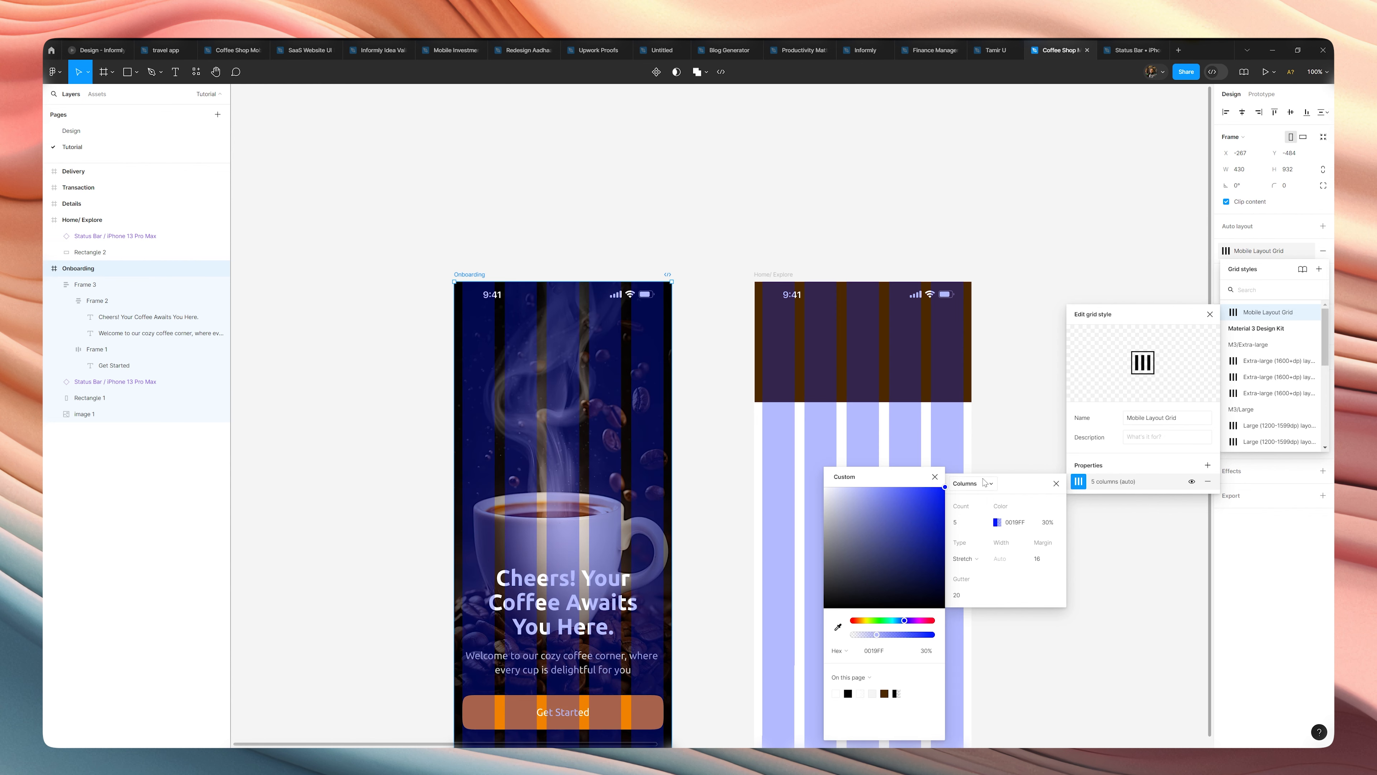
Set the opacity of the "Mobile Layout Grid" style's columns to 20% and close the style editor.
left_click(1049, 525)
type("20")
key("Return")
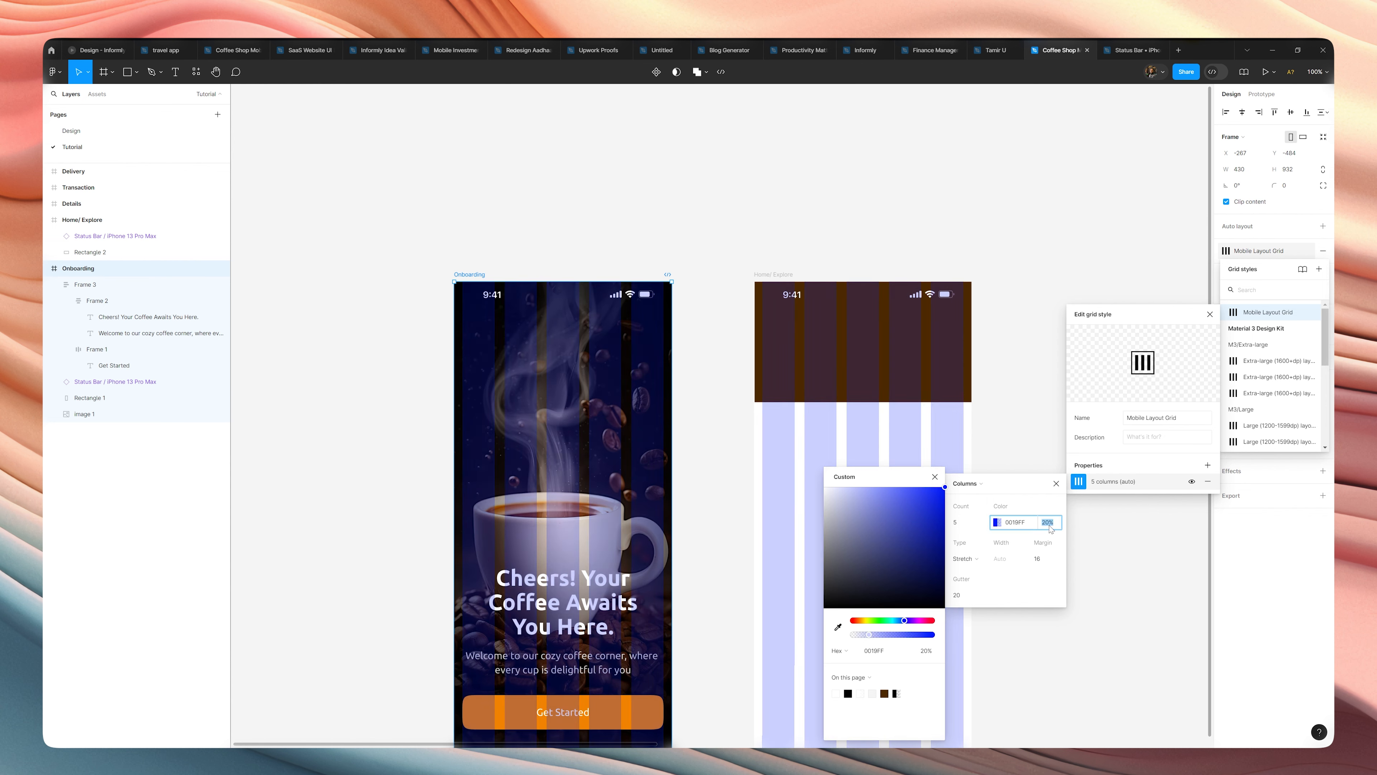
left_click(1056, 483)
left_click(1021, 456)
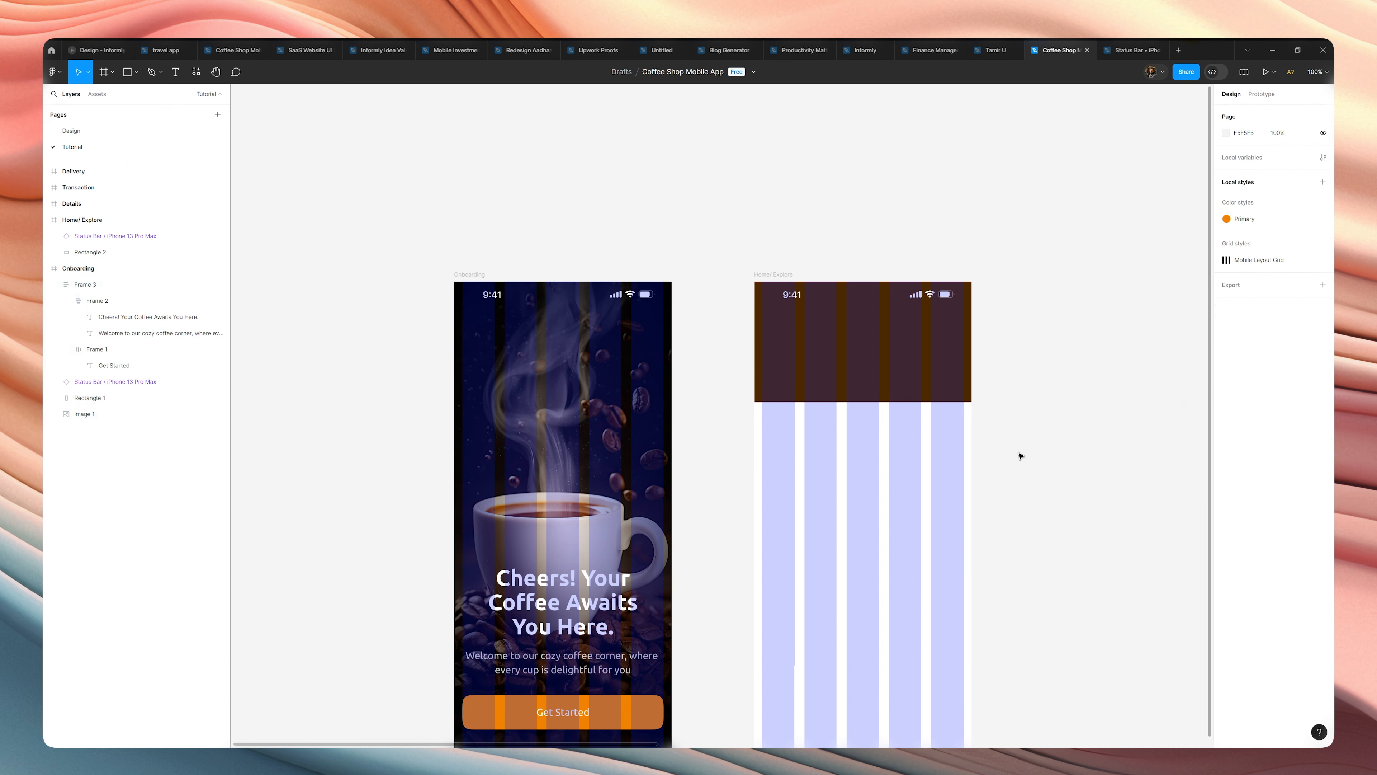
Hide the layout grids to view the Onboarding and Home/ Explore frames without them, and show the grids again.
left_click(465, 274)
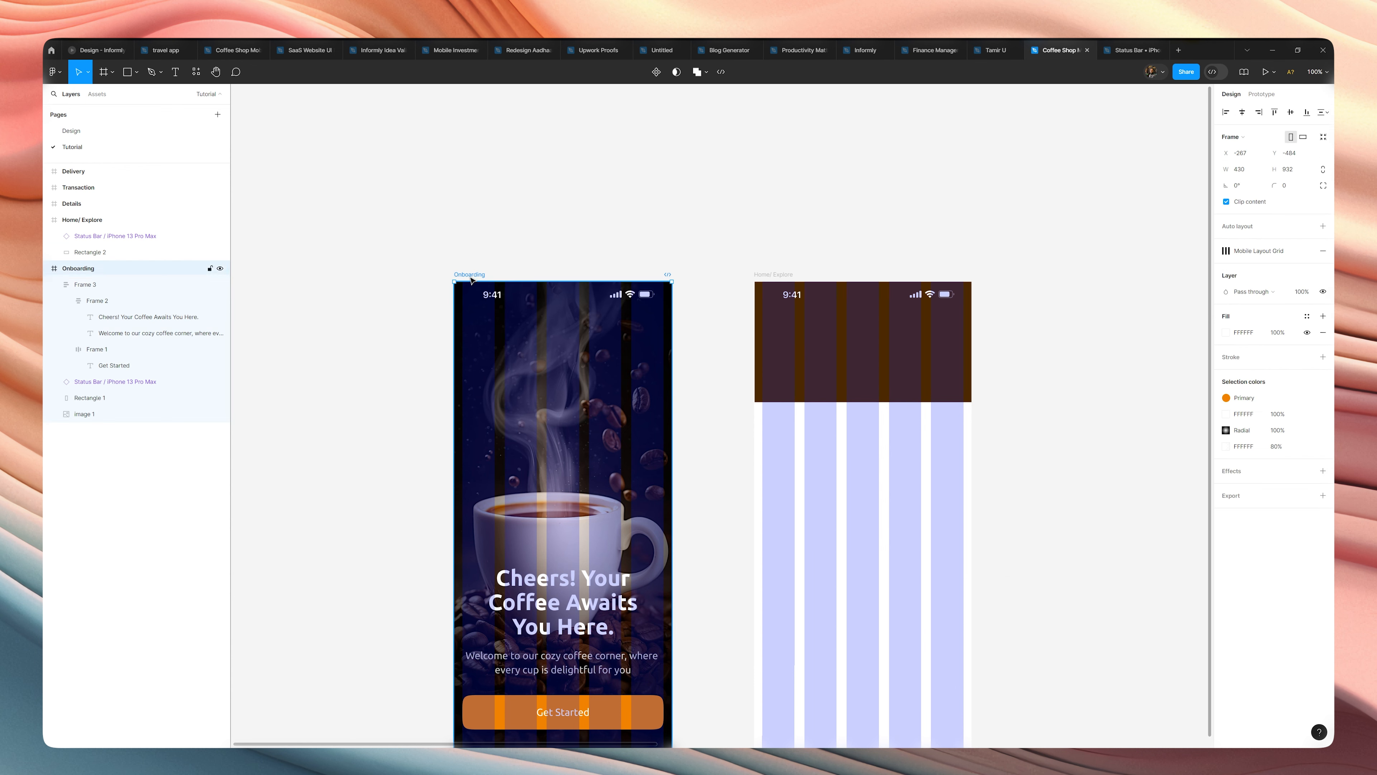
key("ctrl+shift+4")
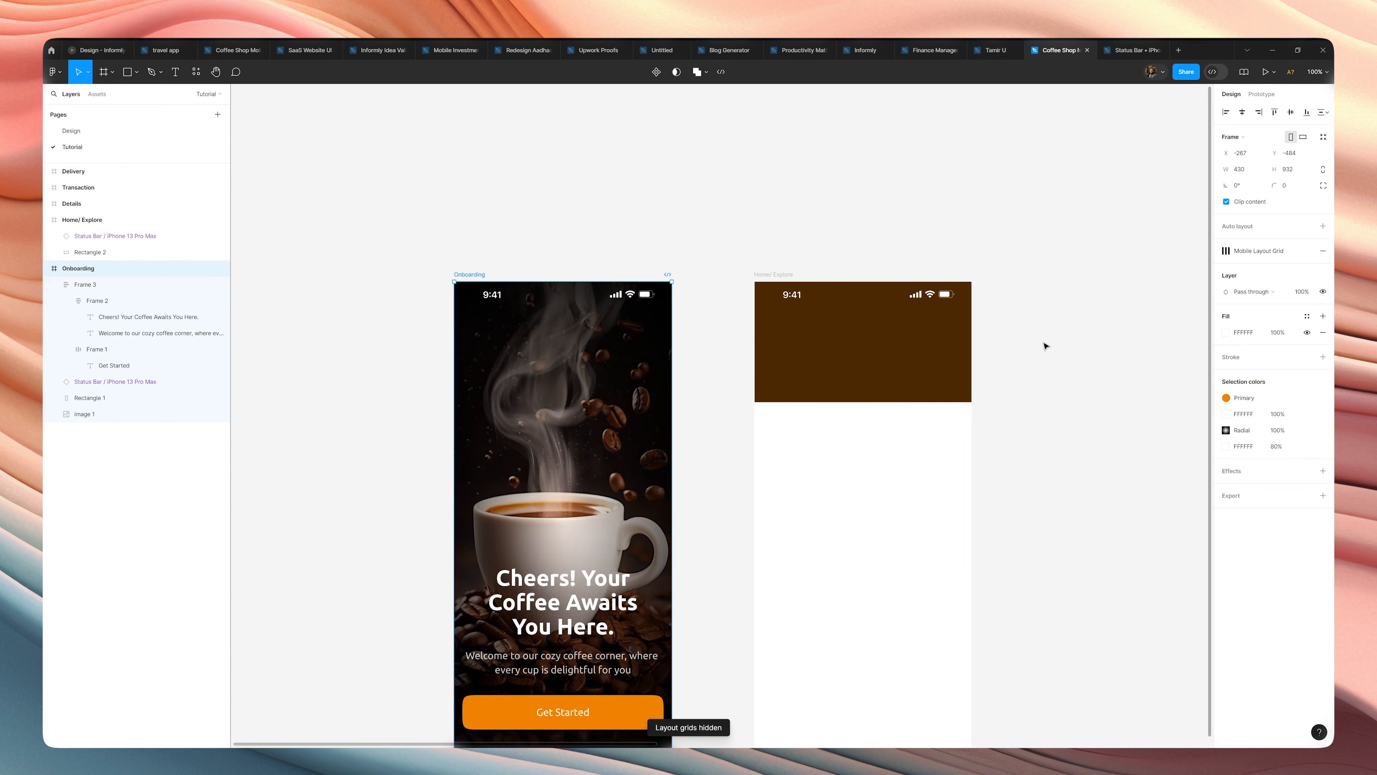
left_click(779, 274)
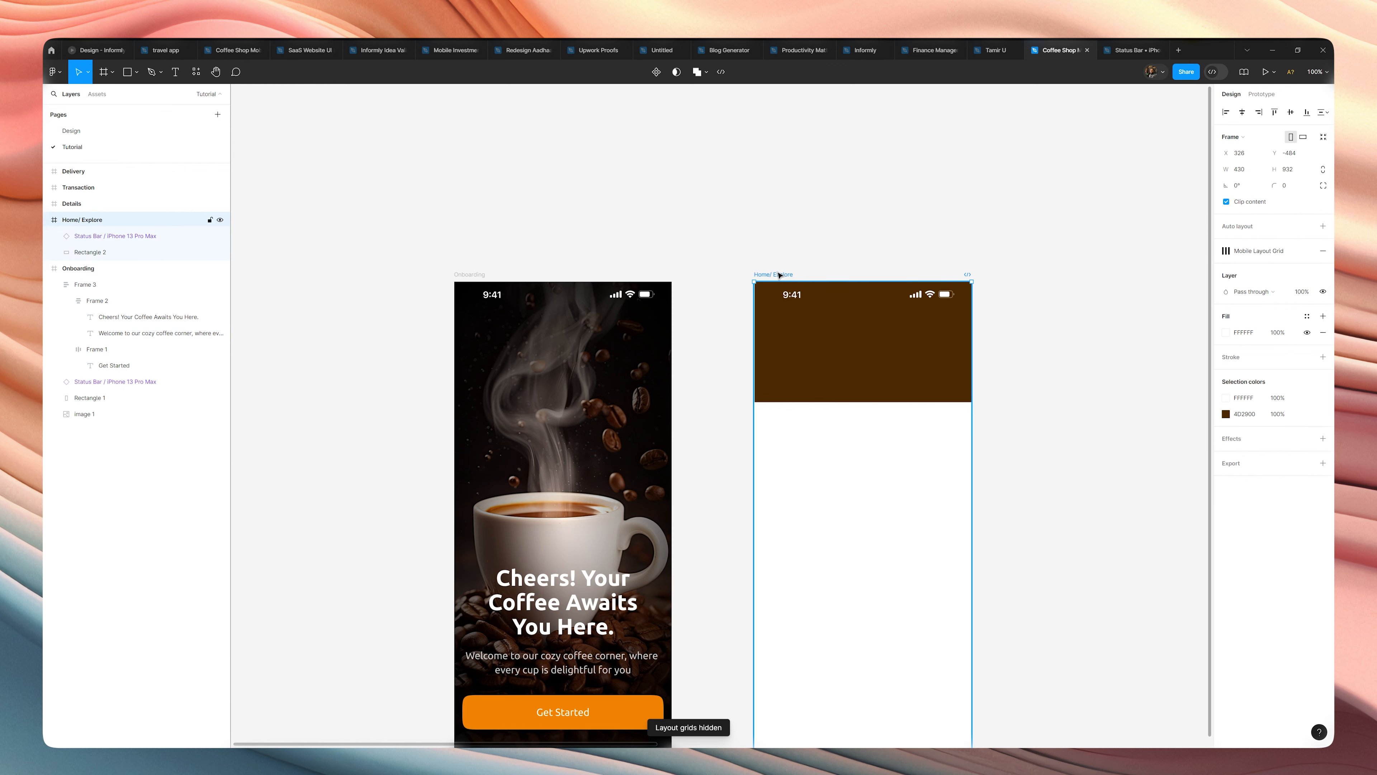
scroll(895, 266, "up", 3)
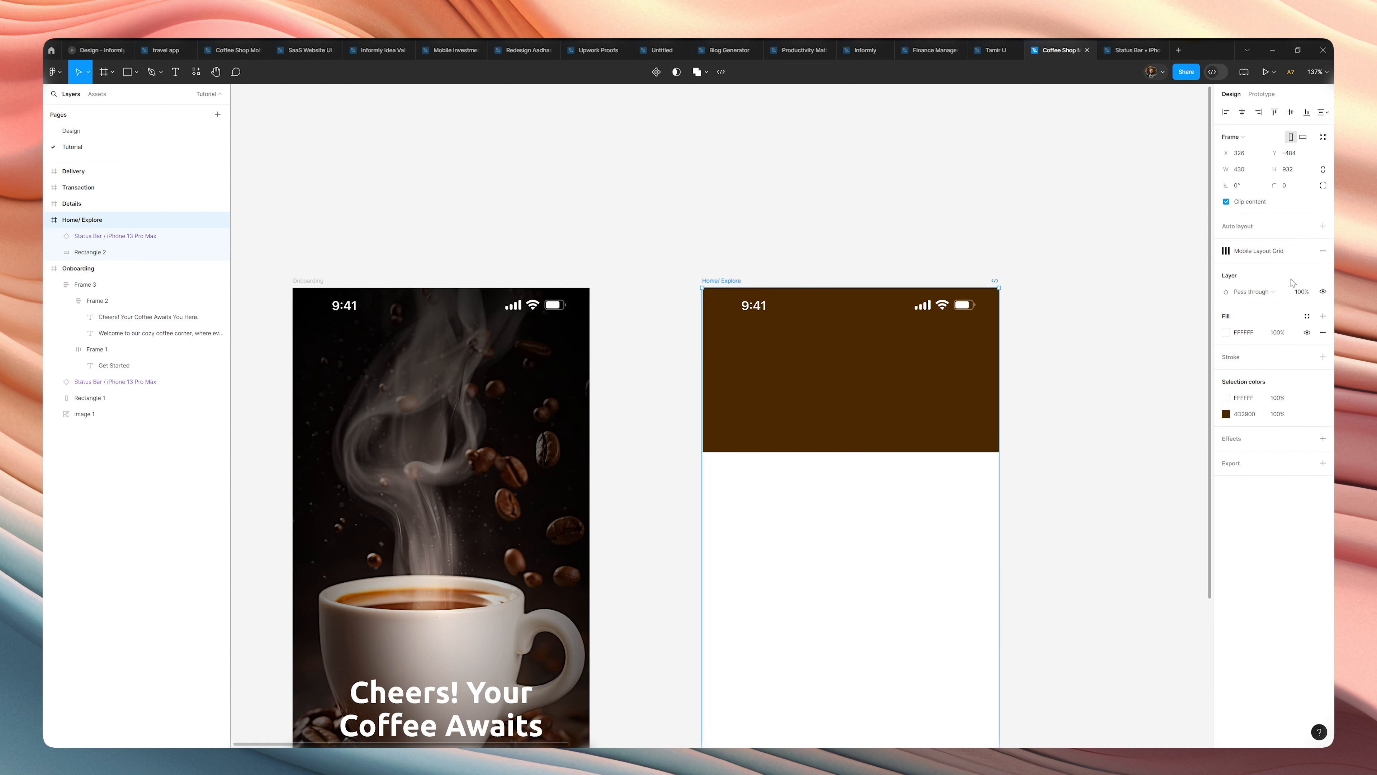
key("ctrl+shift+4")
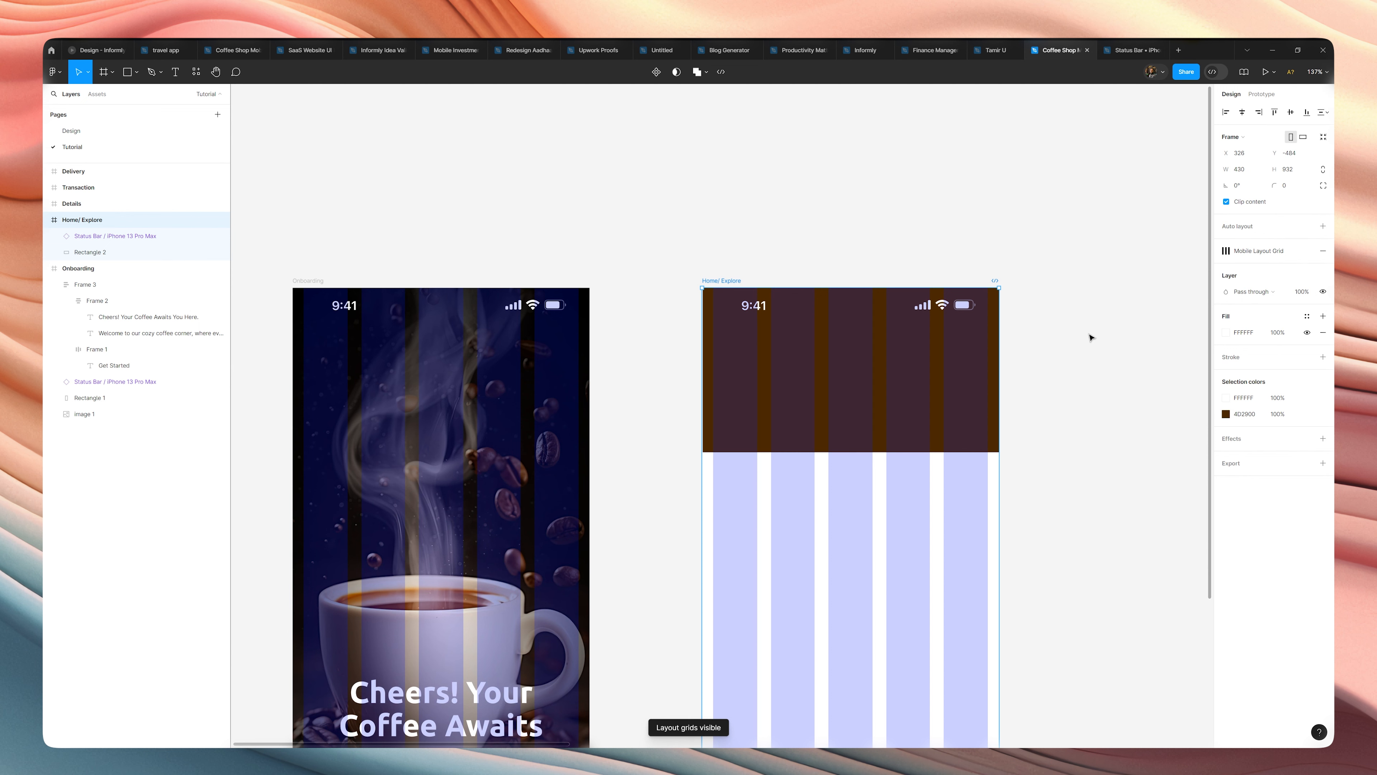
Add a text reading "Location" in the brown header of the Home/ Explore frame, below the status bar time.
left_click(1024, 354)
left_click_drag(1027, 359, 1054, 363)
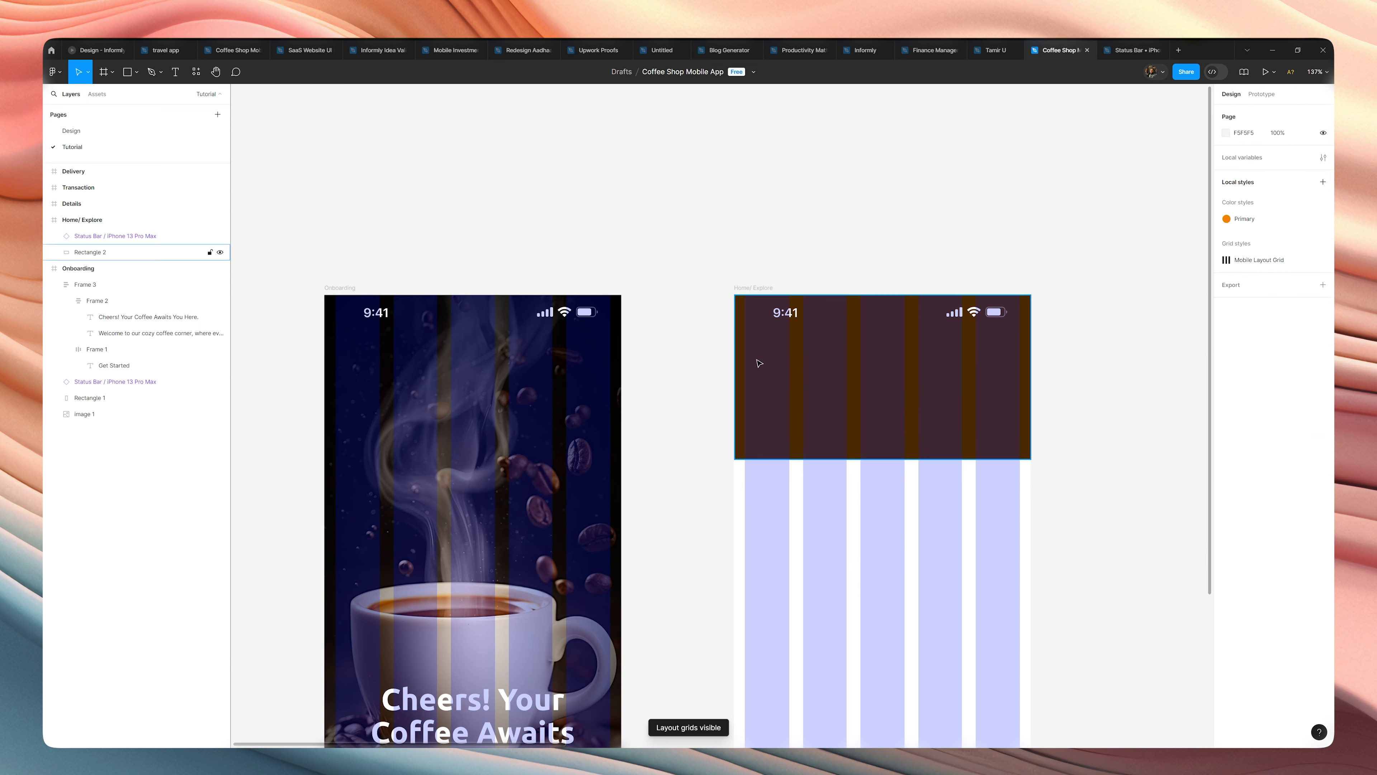
key("t")
left_click(748, 350)
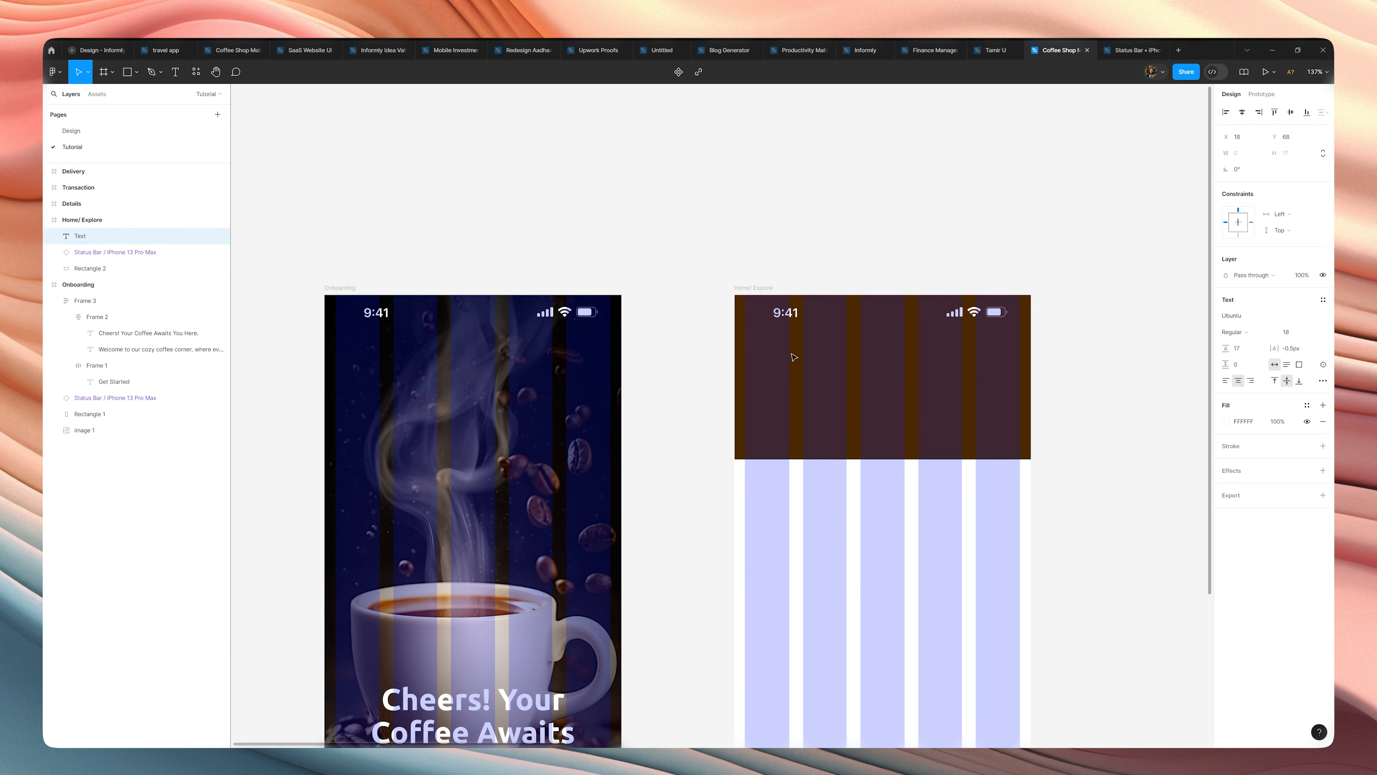
type("Location")
key("Escape")
Set the "Location" text's font size to 14 and align its left edge with the first grid column at X 16.
left_click_drag(760, 356, 781, 357)
left_click(1299, 332)
key("Down")
key("Down")
key("Down")
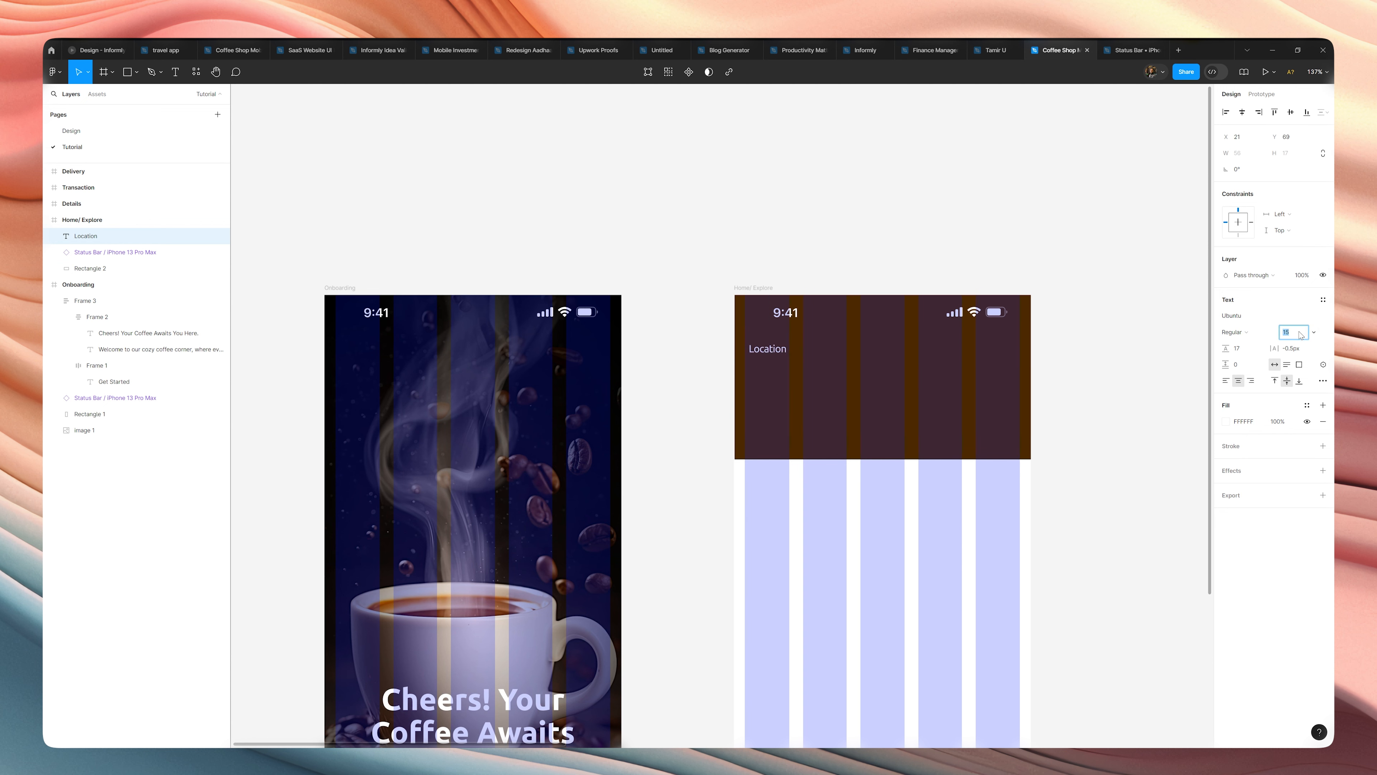
key("Down")
left_click(1134, 363)
scroll(758, 332, "up", 5)
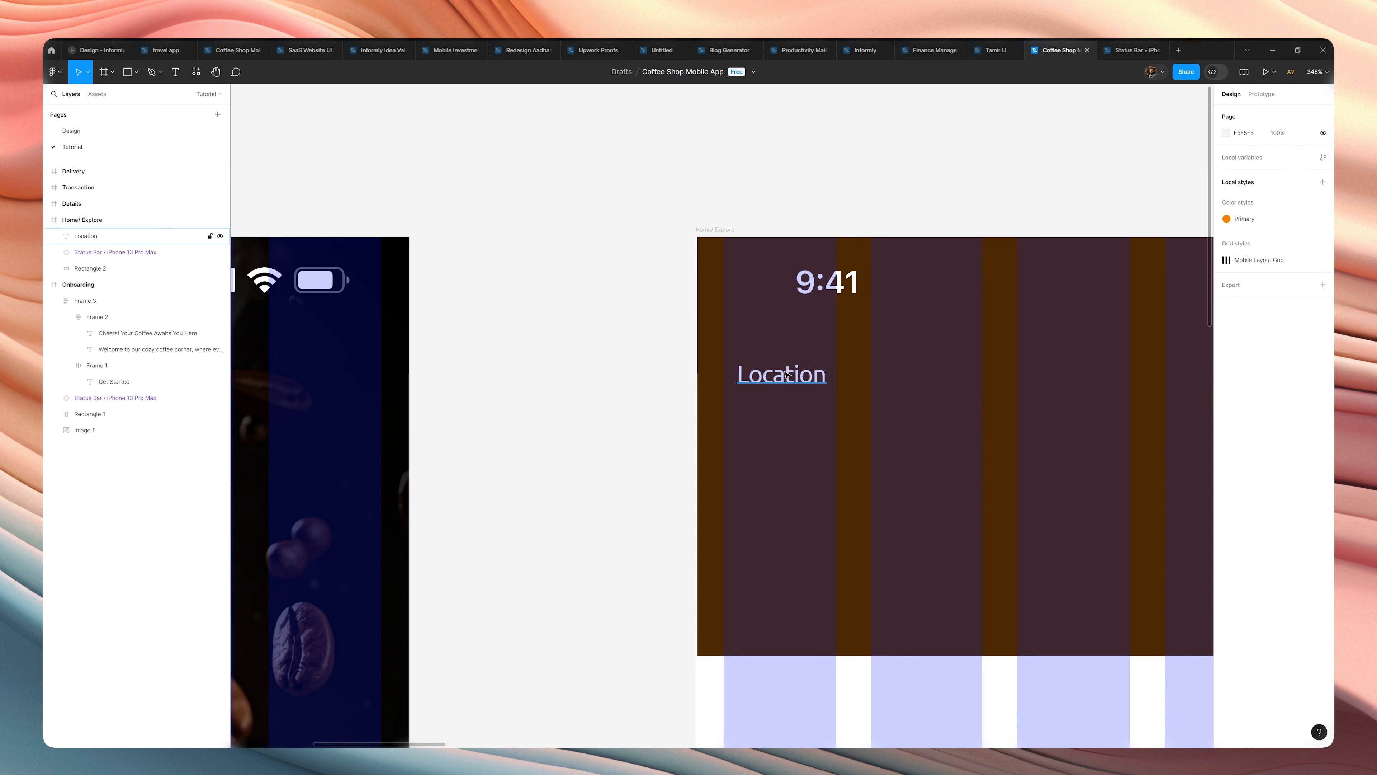
left_click(787, 375)
left_click_drag(814, 386, 804, 385)
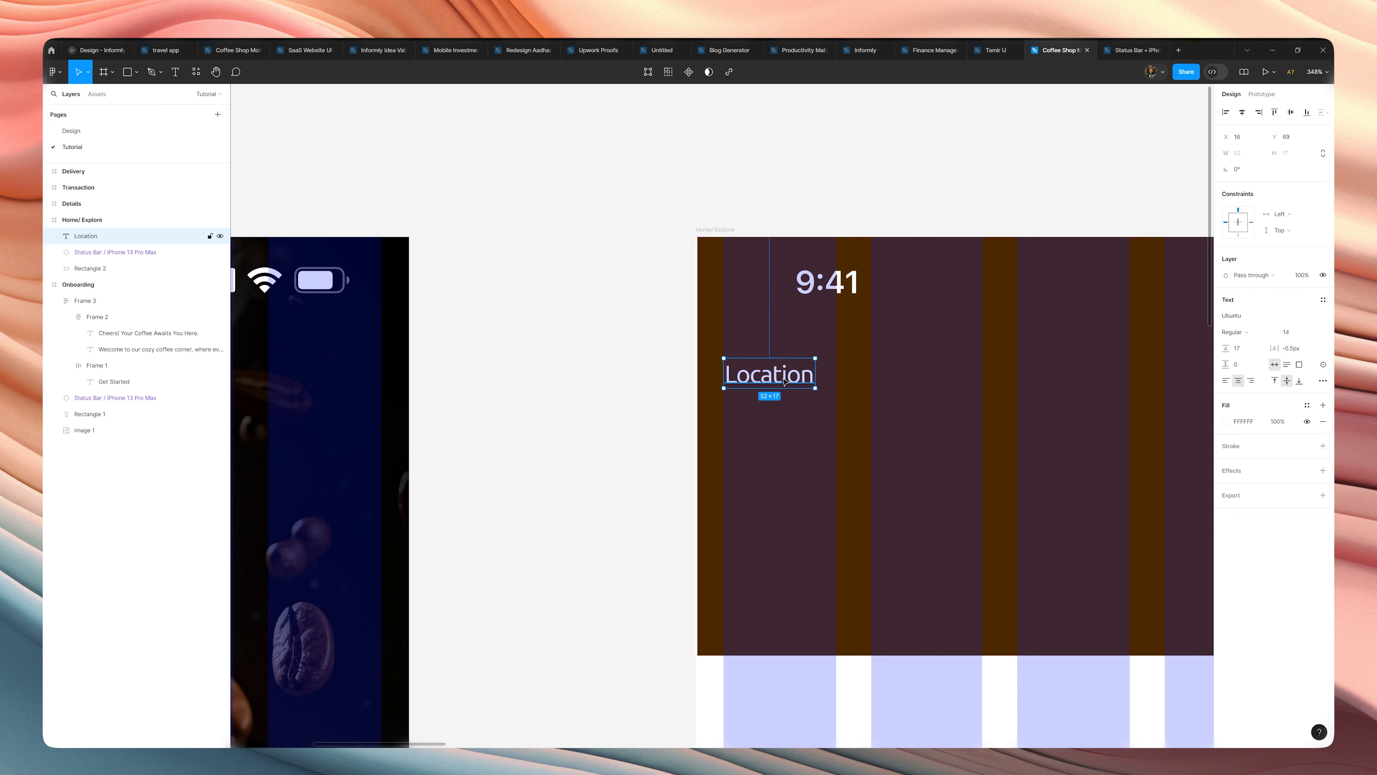
Duplicate the "Location" text directly below itself, change the copy to "Delhi, India" and align it with the first grid column.
left_click_drag(786, 381, 789, 413, "alt")
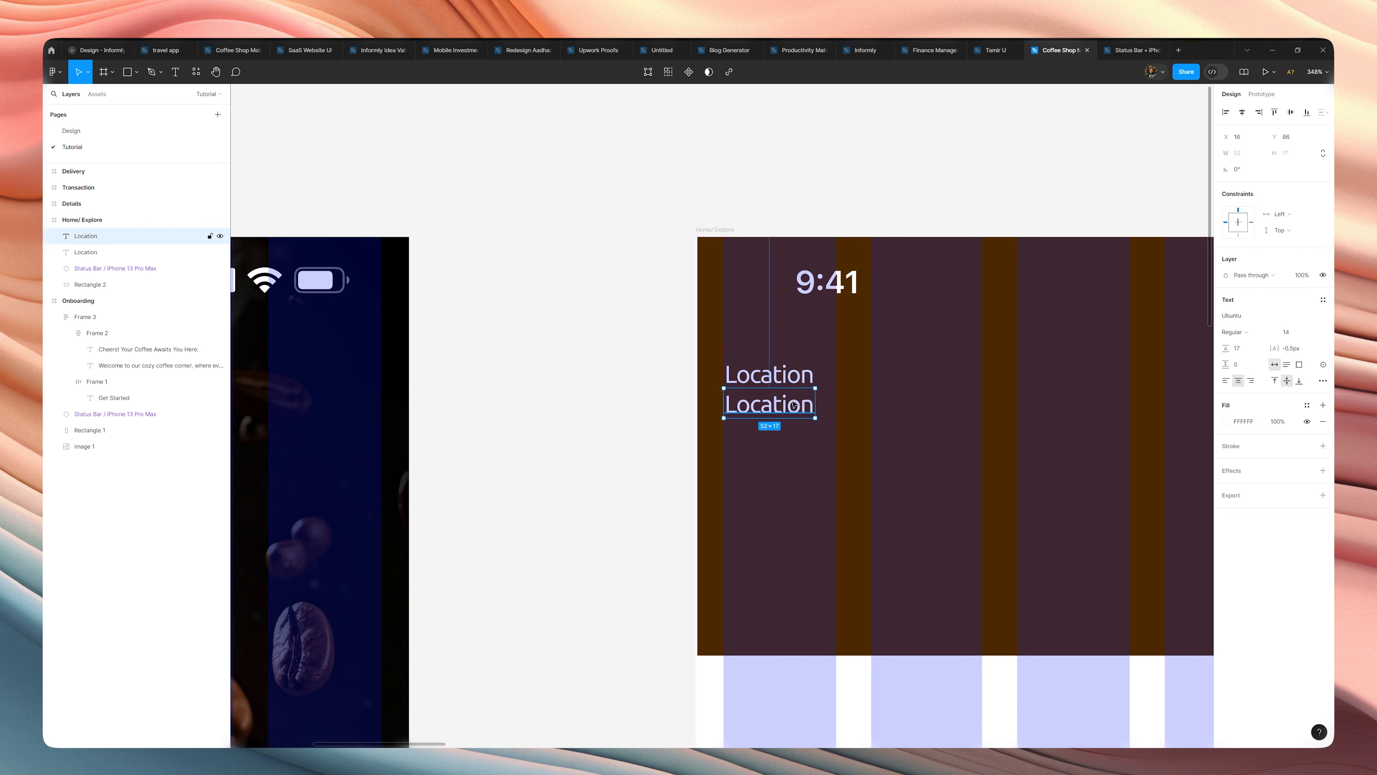
double_click(791, 407)
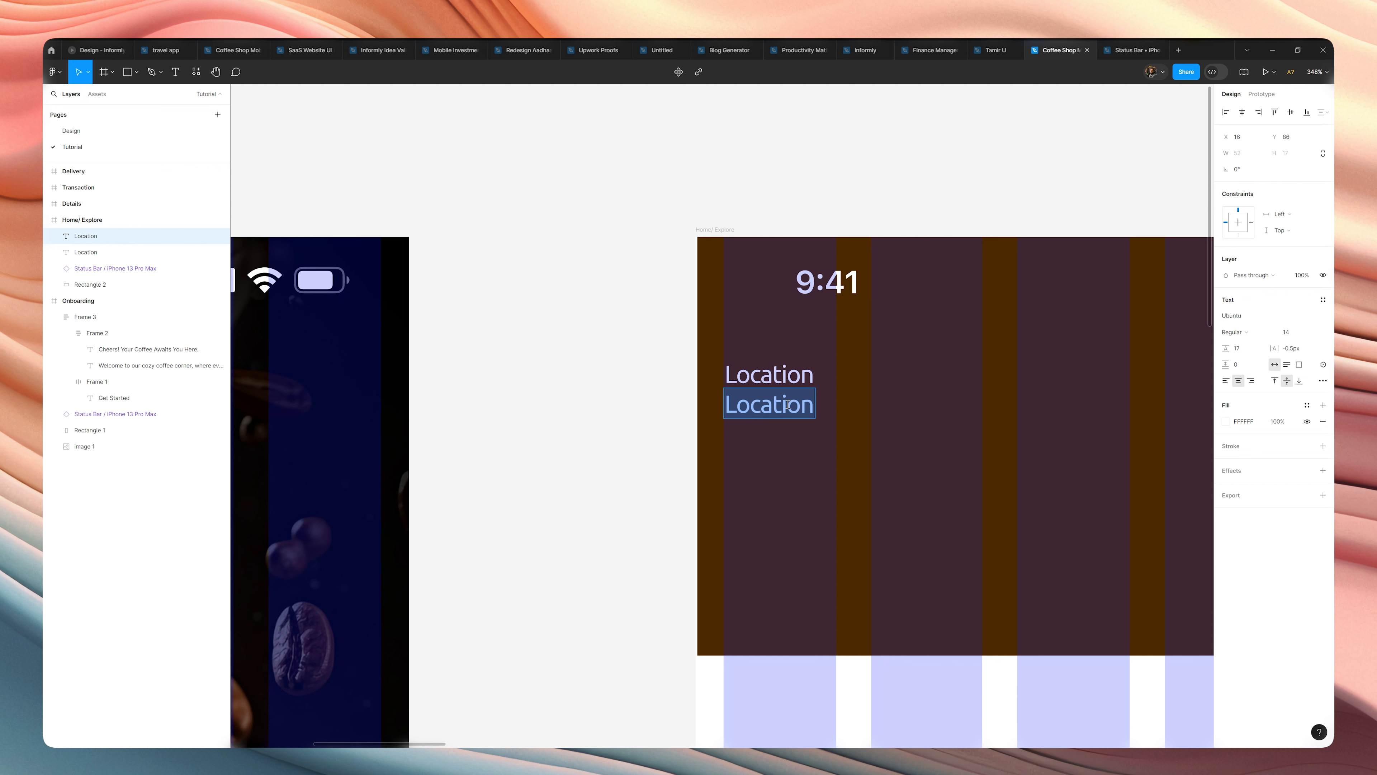
type("Delh")
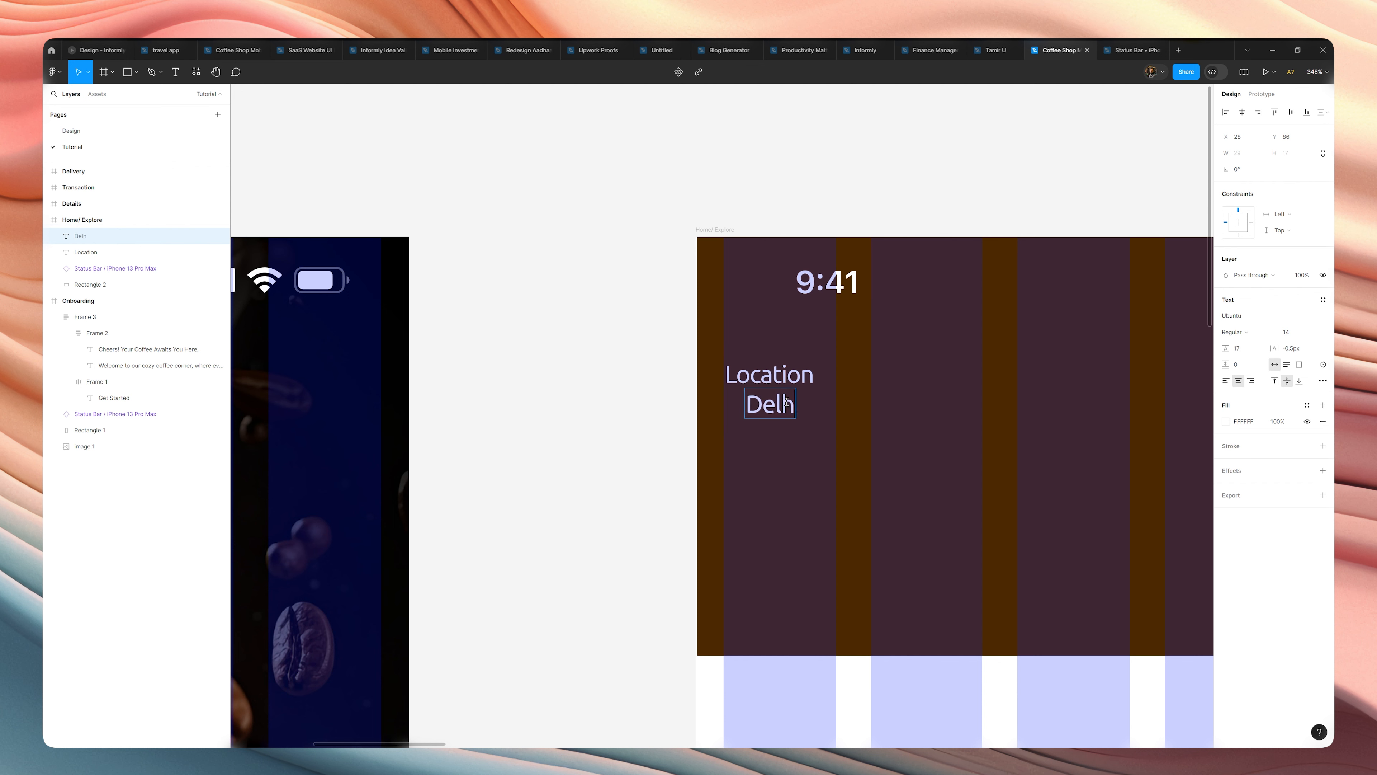
type("i, India")
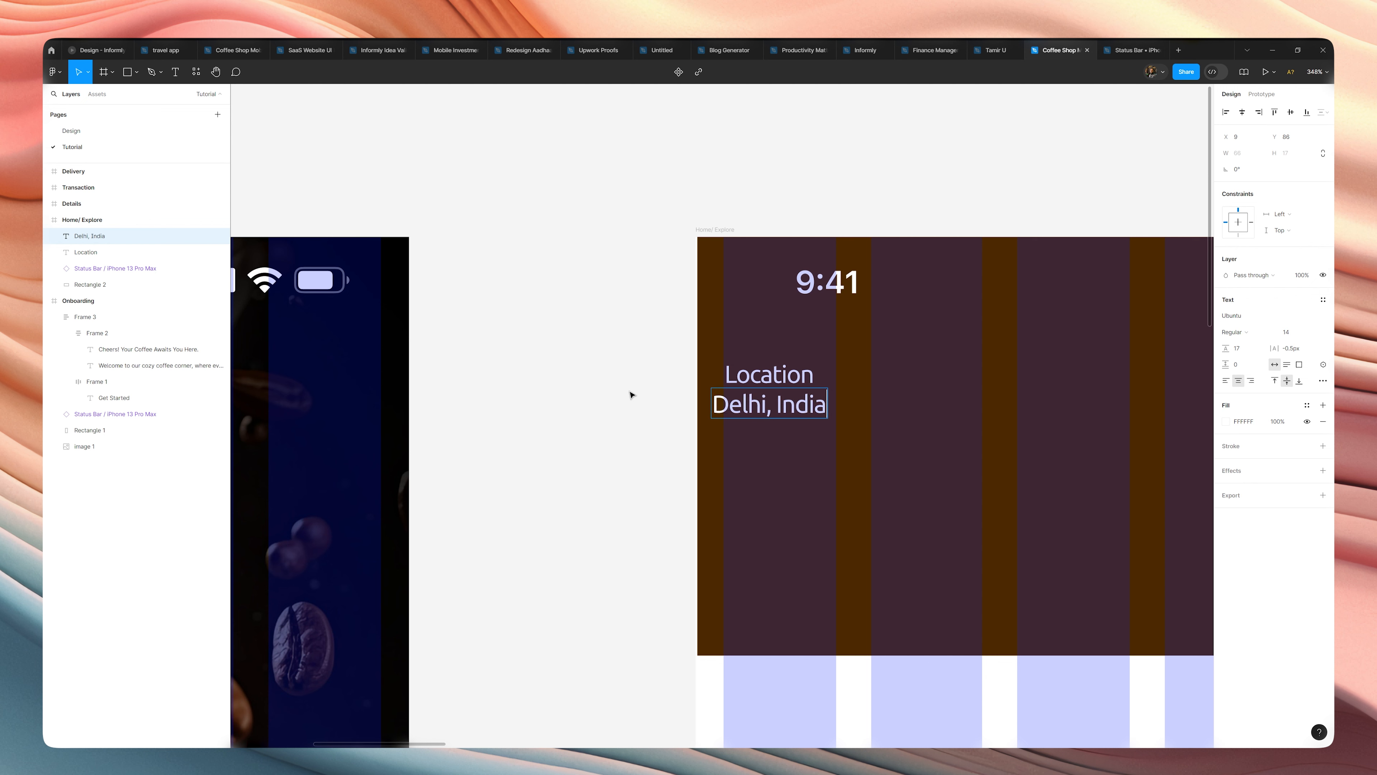
key("Escape")
left_click_drag(772, 415, 786, 419)
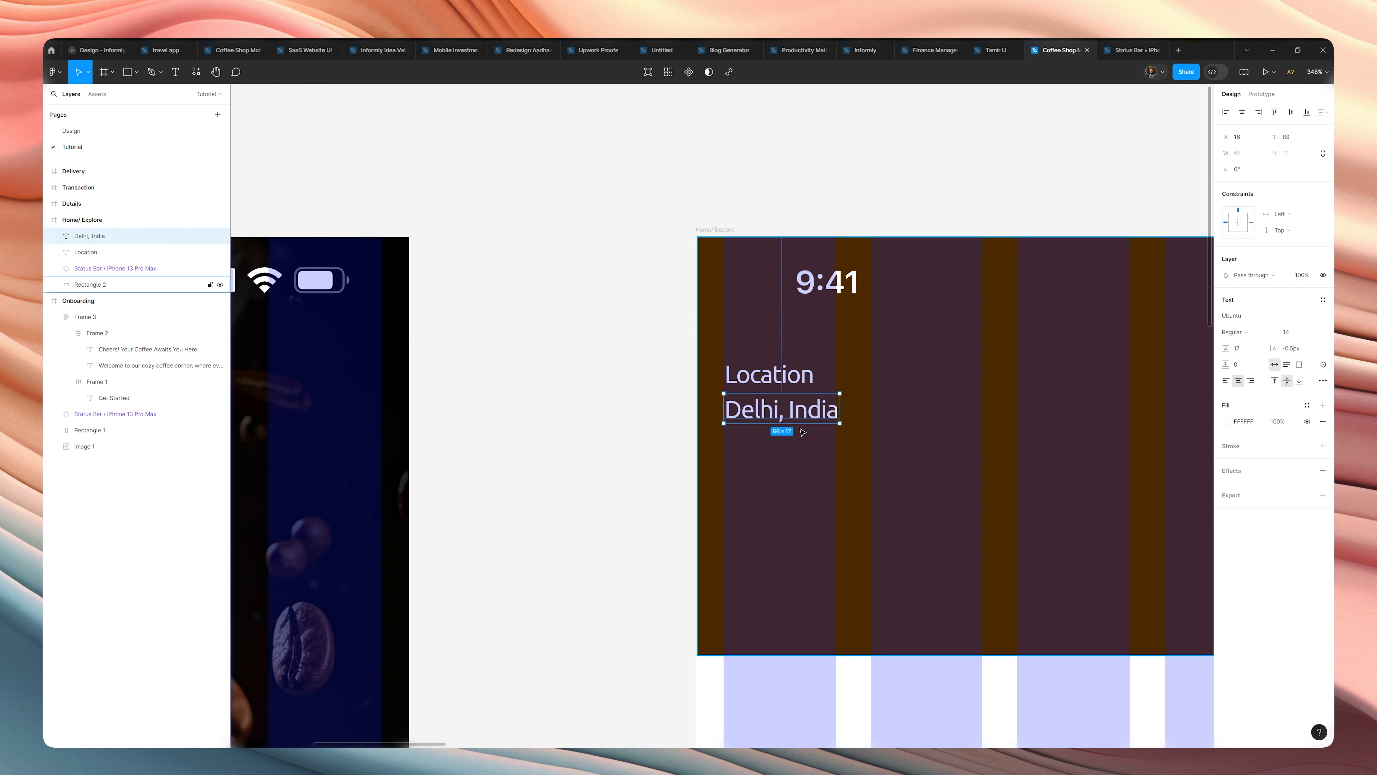
Enlarge the "Delhi, India" text to font size 20 and move it back to the first column's edge at X 16.
left_click(1302, 337)
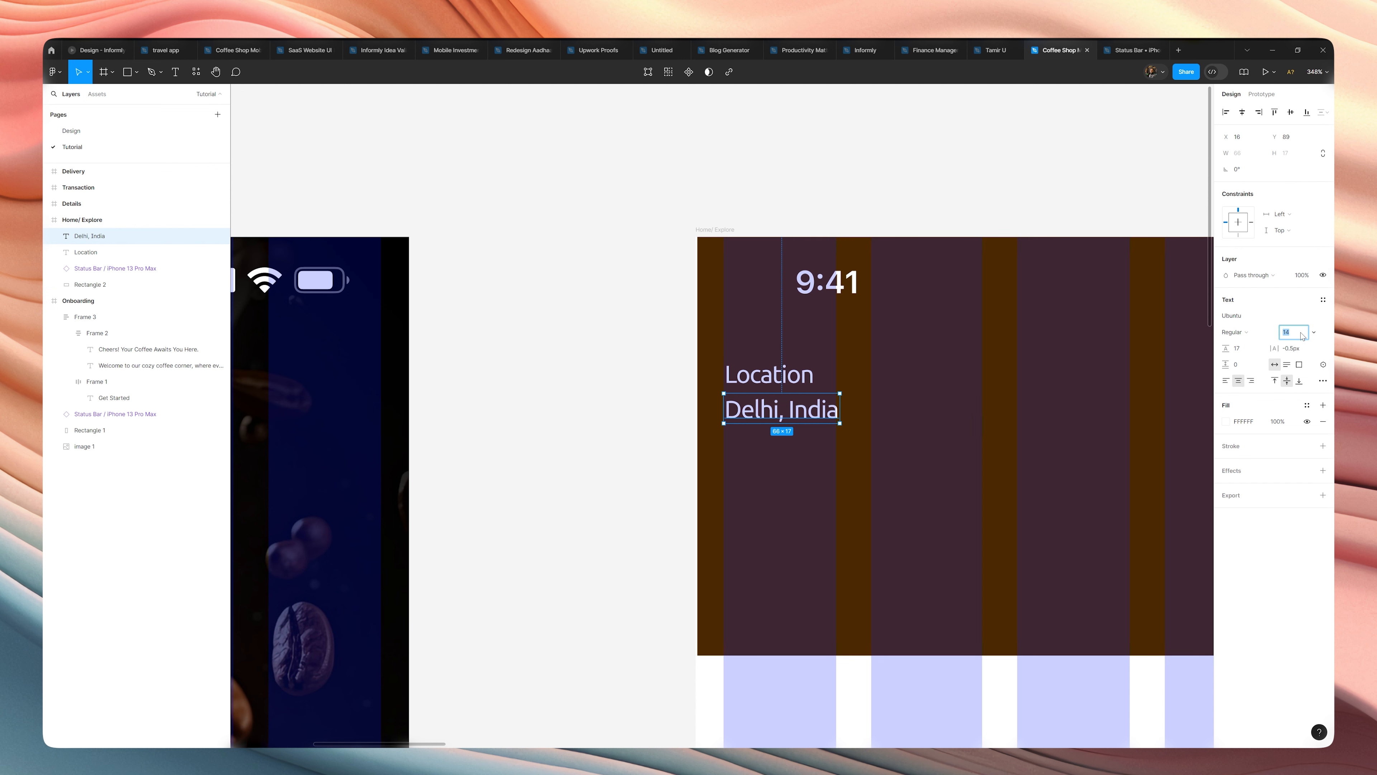
key("Up")
key("Up")
key("Up")
key("Up")
key("Up")
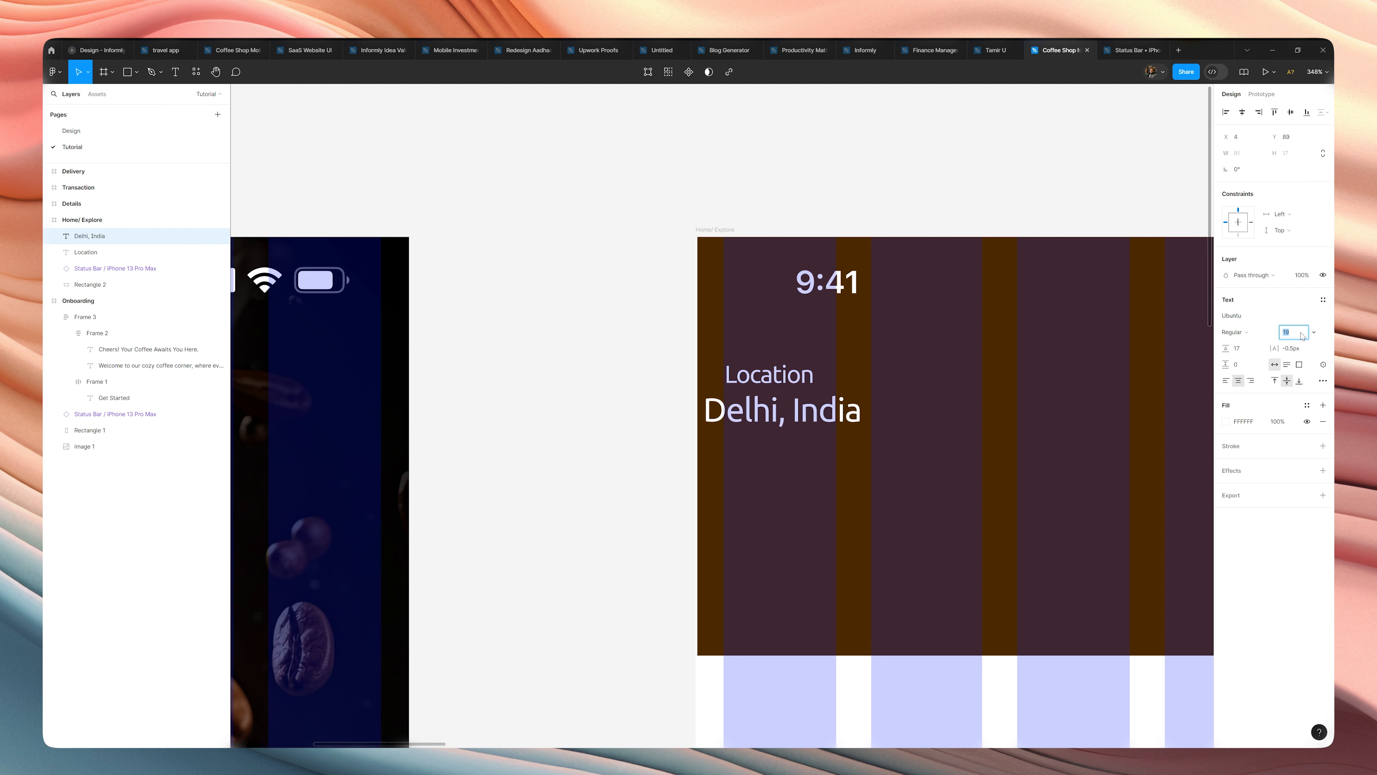
key("Up")
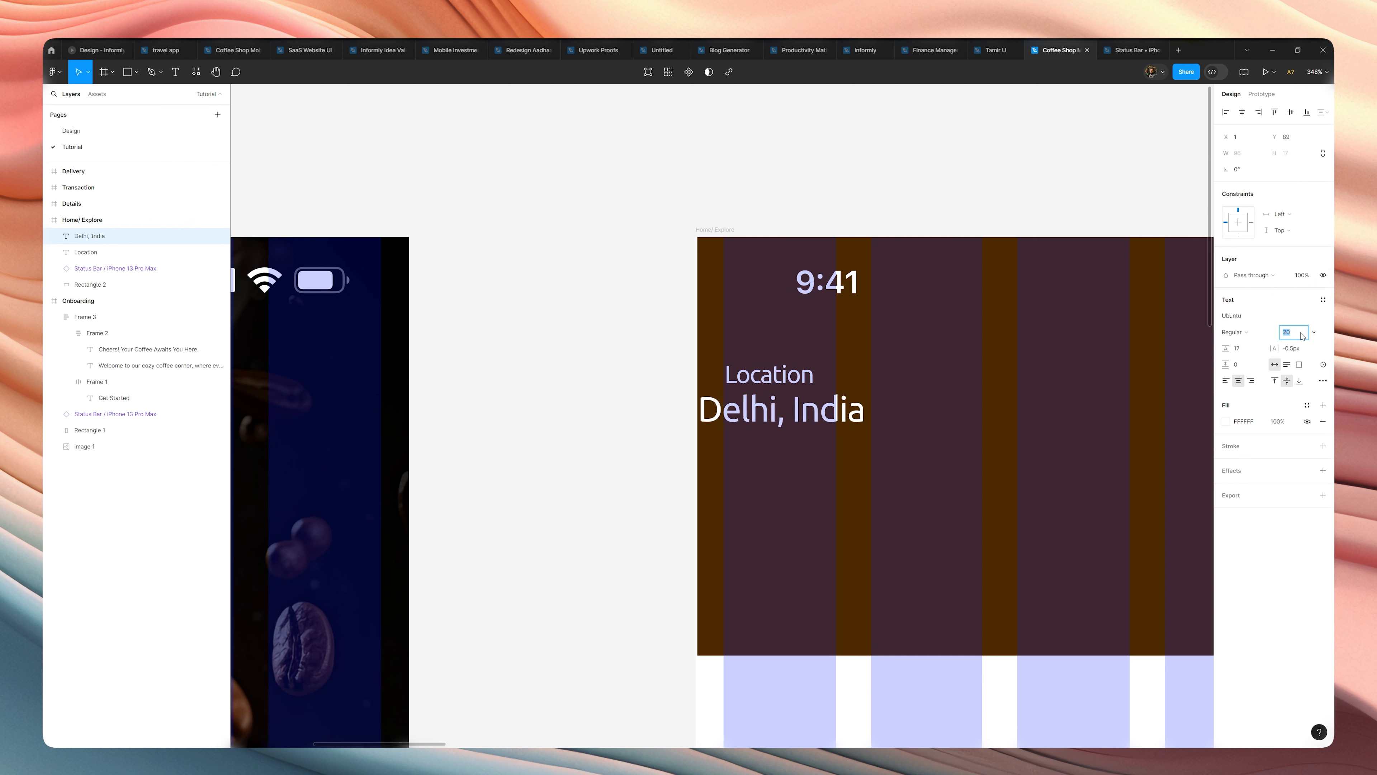
left_click_drag(842, 404, 868, 408)
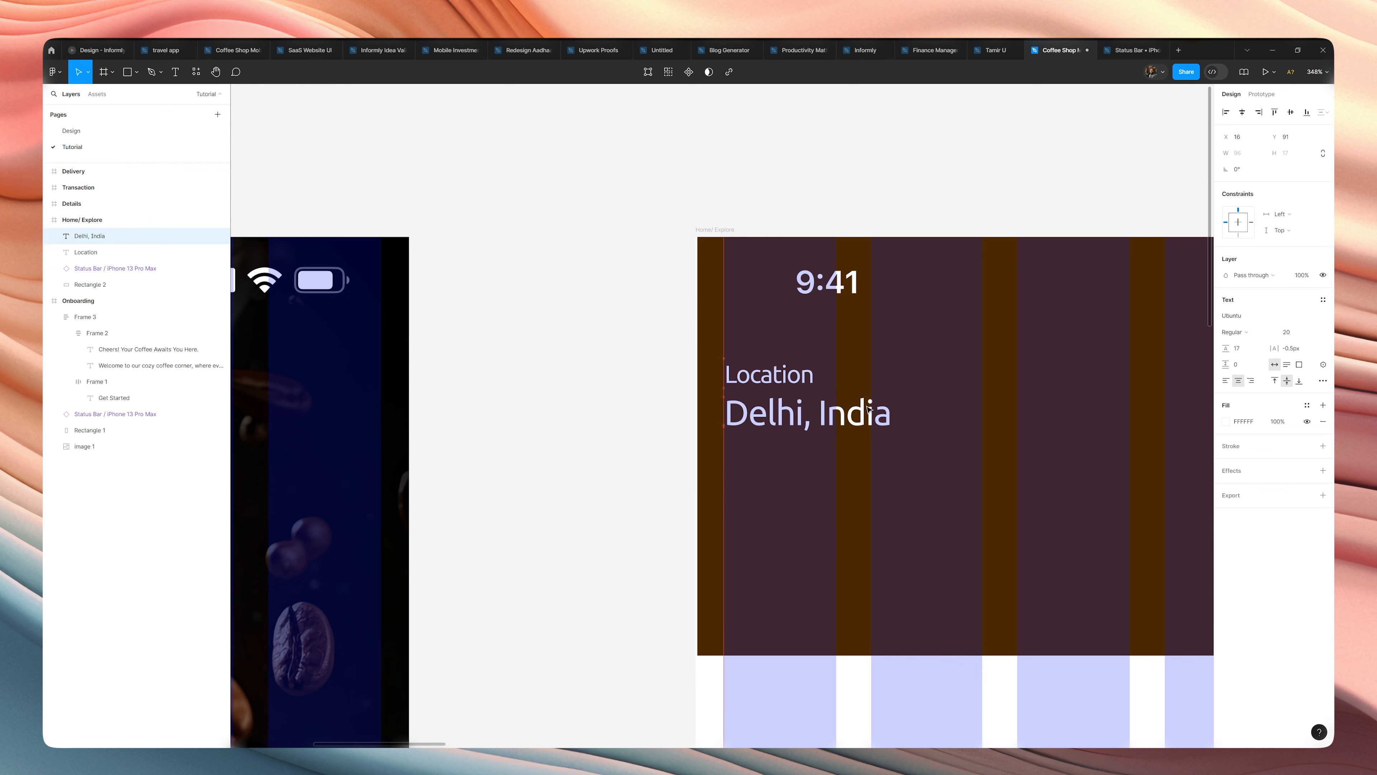
Wrap both header texts in a vertical auto layout and set the "Location" text's fill opacity to 60%.
left_click(802, 381, "shift")
key("shift+a")
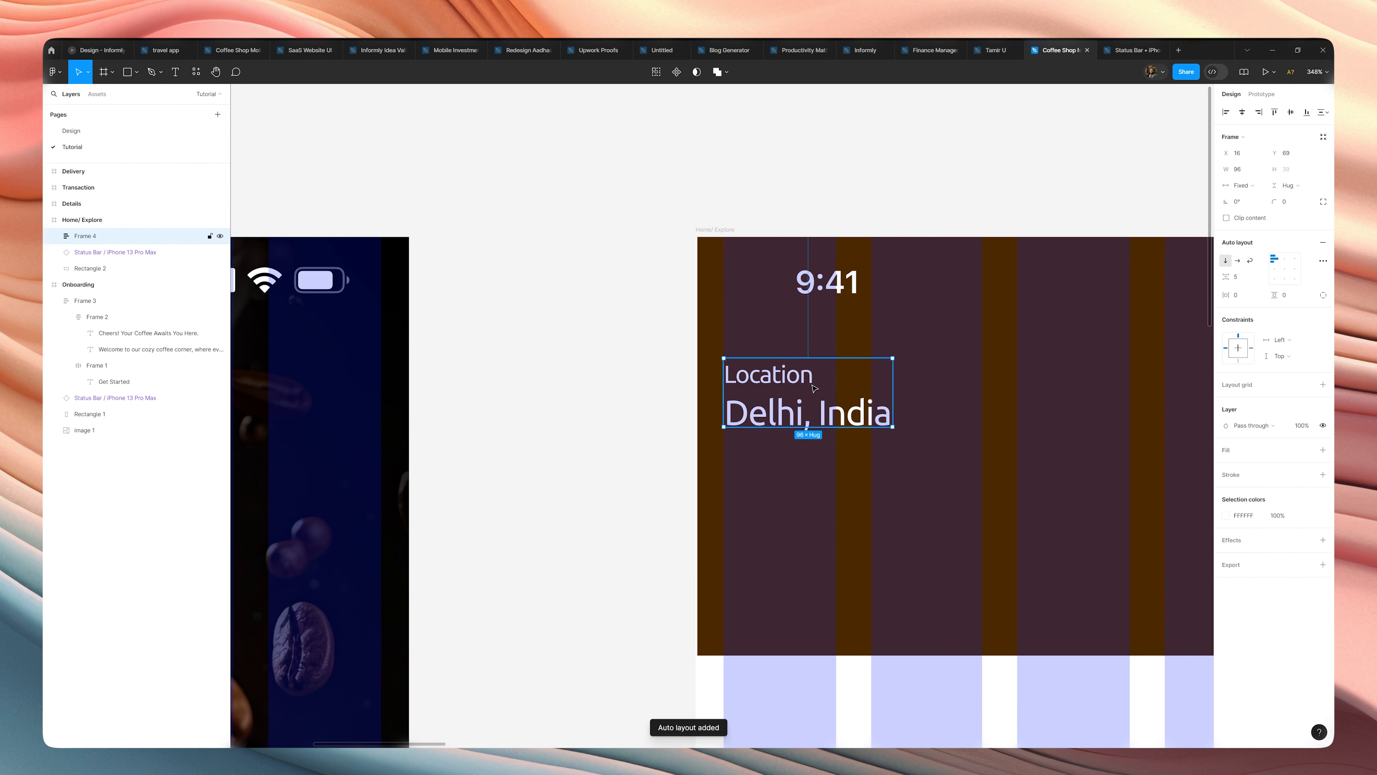
double_click(804, 383)
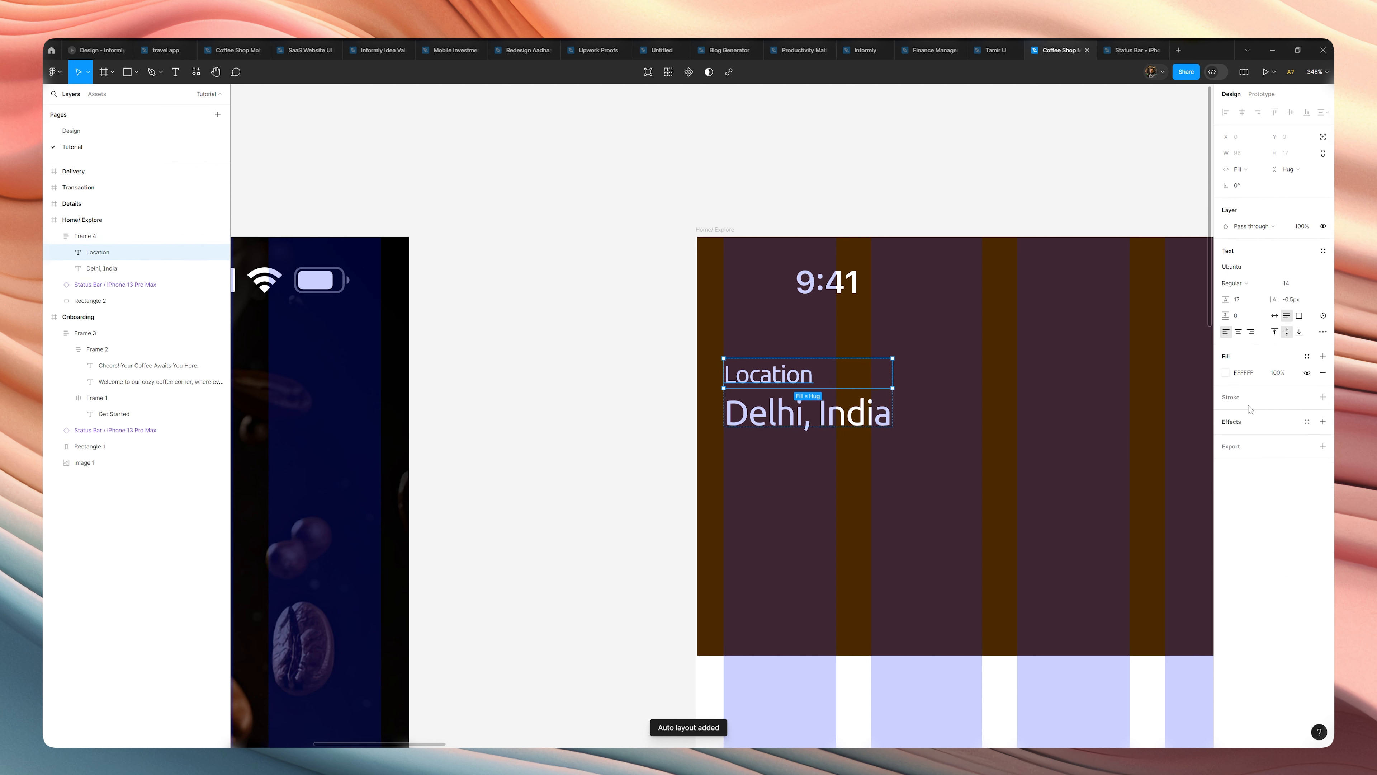
left_click(1278, 372)
type("80")
key("Return")
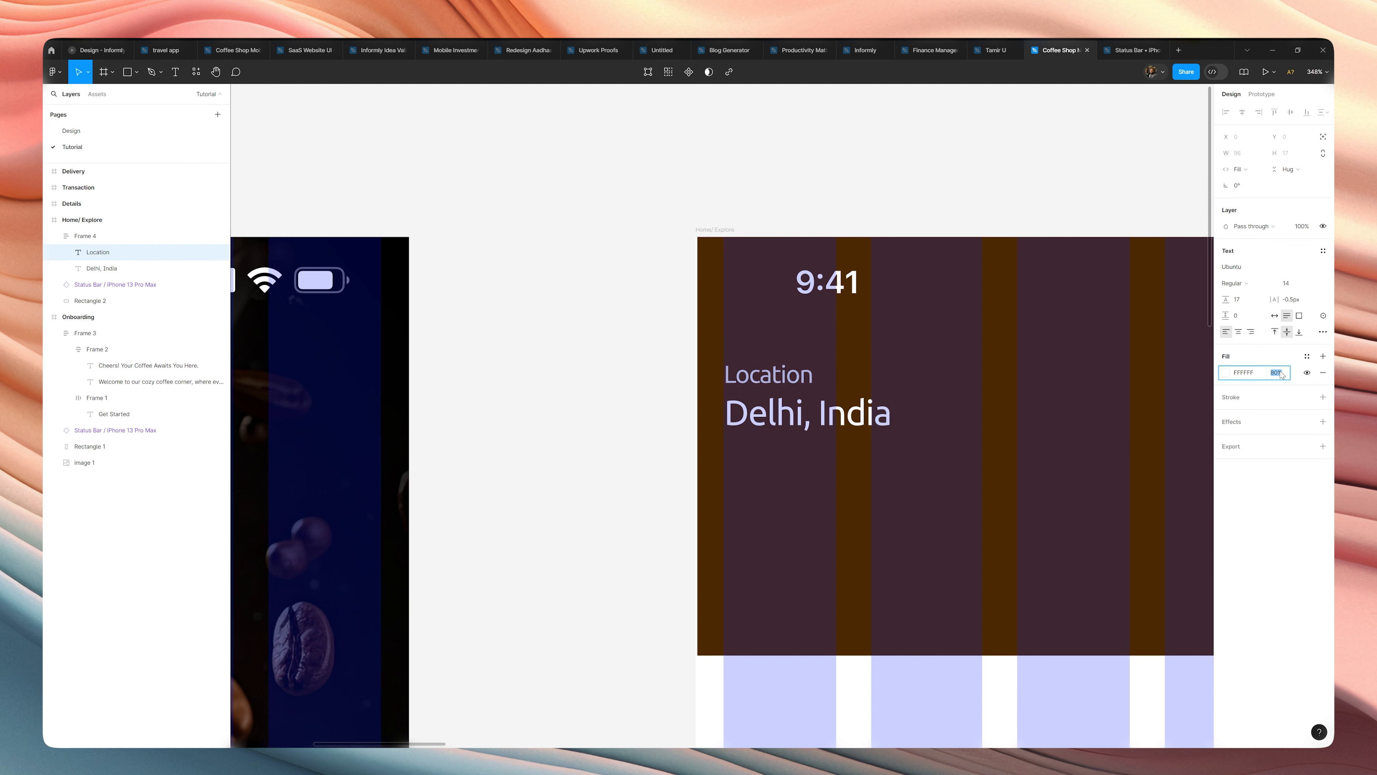
key("shift+Down")
key("shift+Down")
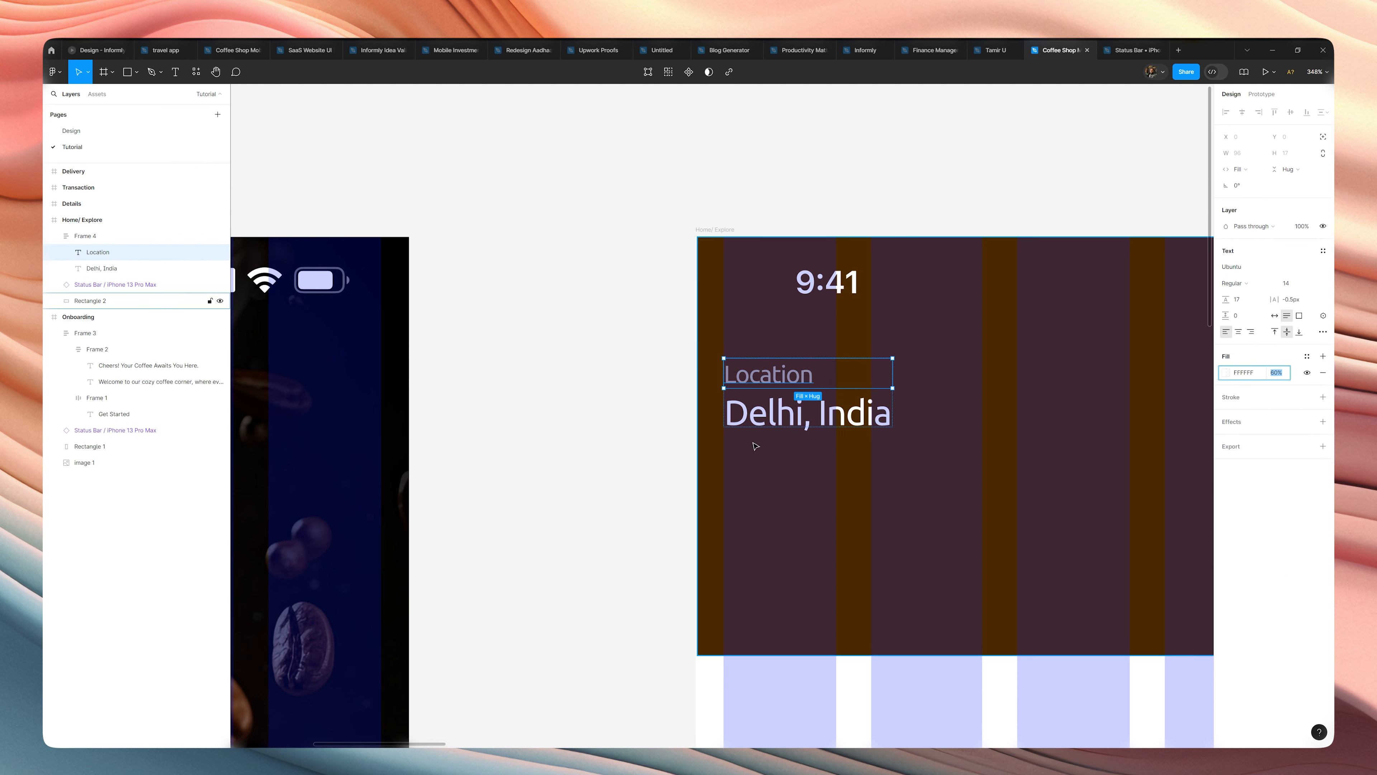
Give the "Delhi, India" text Medium weight and Auto line height, and widen its text box to 103.
left_click(765, 421)
left_click(1233, 285)
left_click(1241, 295)
left_click_drag(893, 418, 905, 416)
left_click(1248, 300)
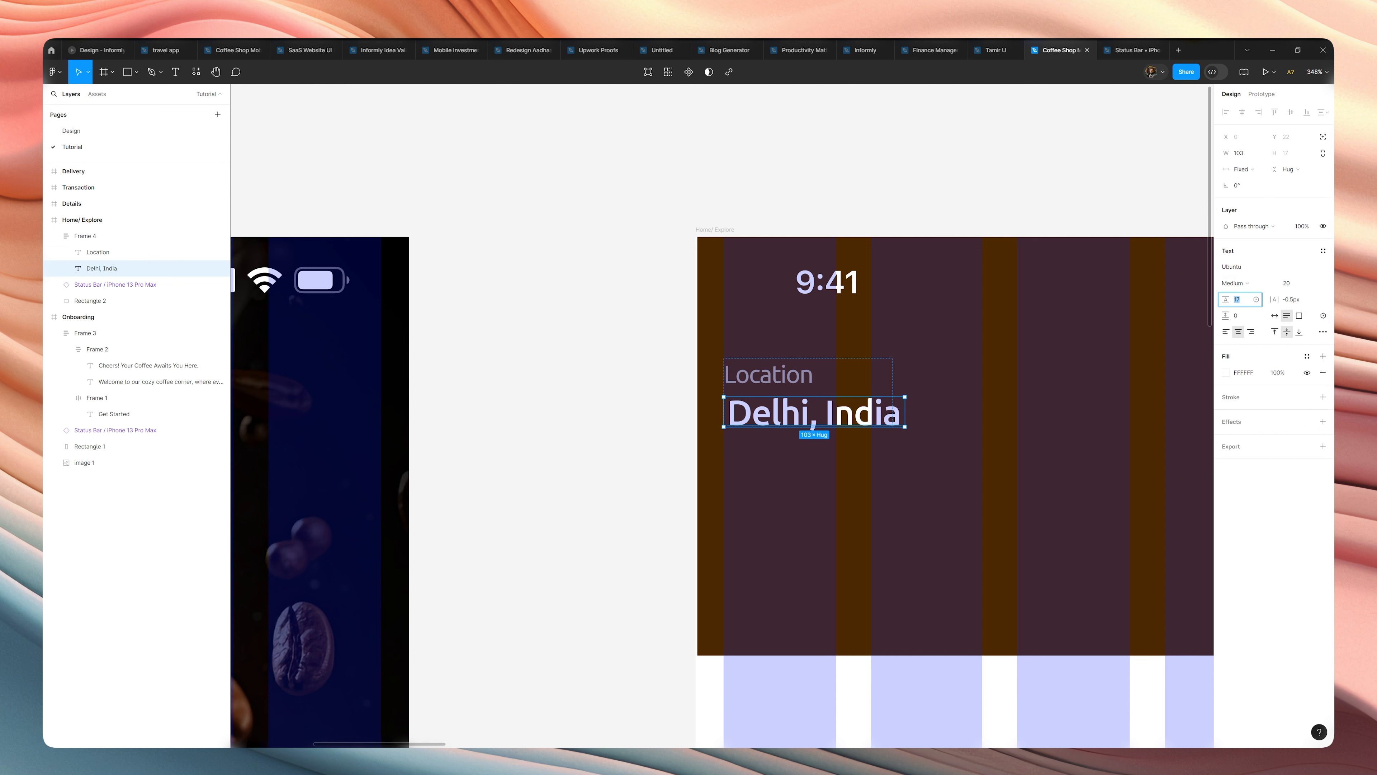
type("au")
key("Return")
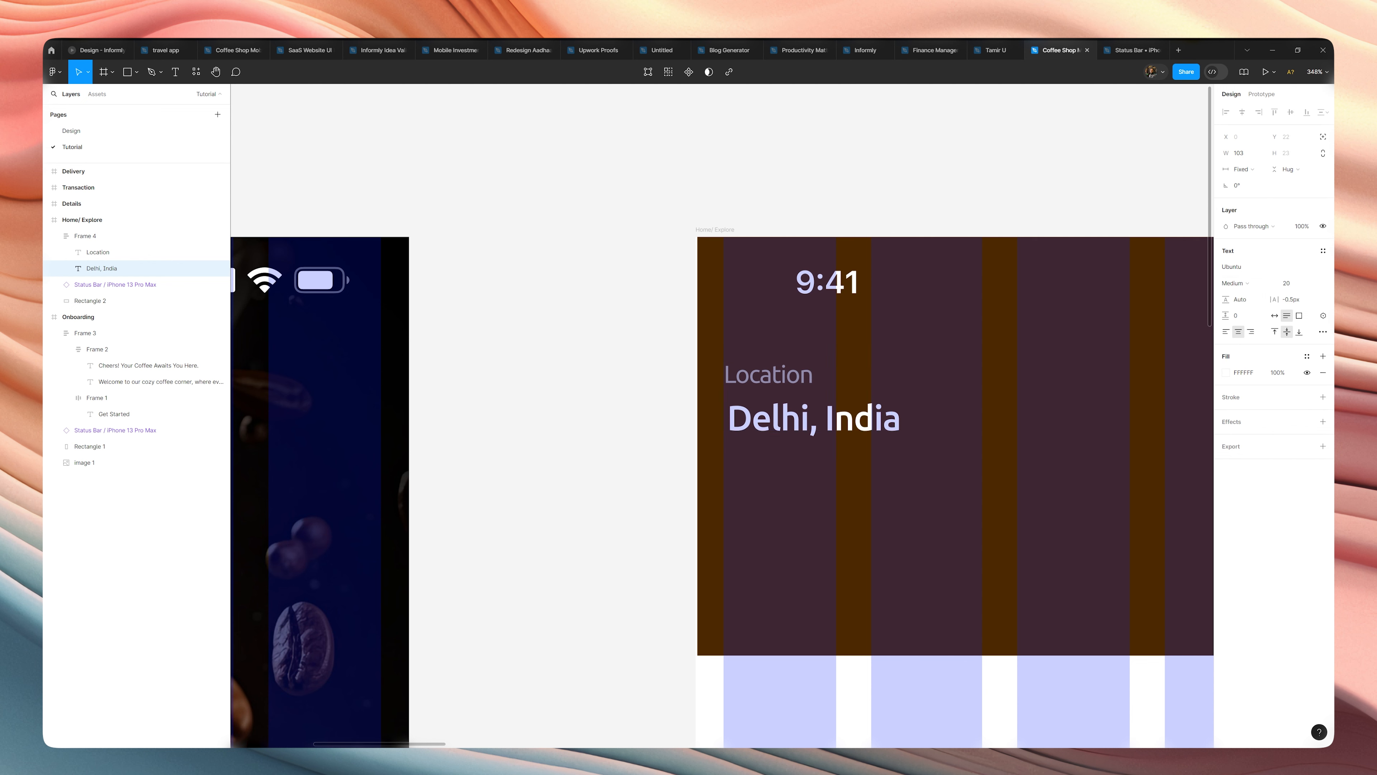
left_click(911, 211)
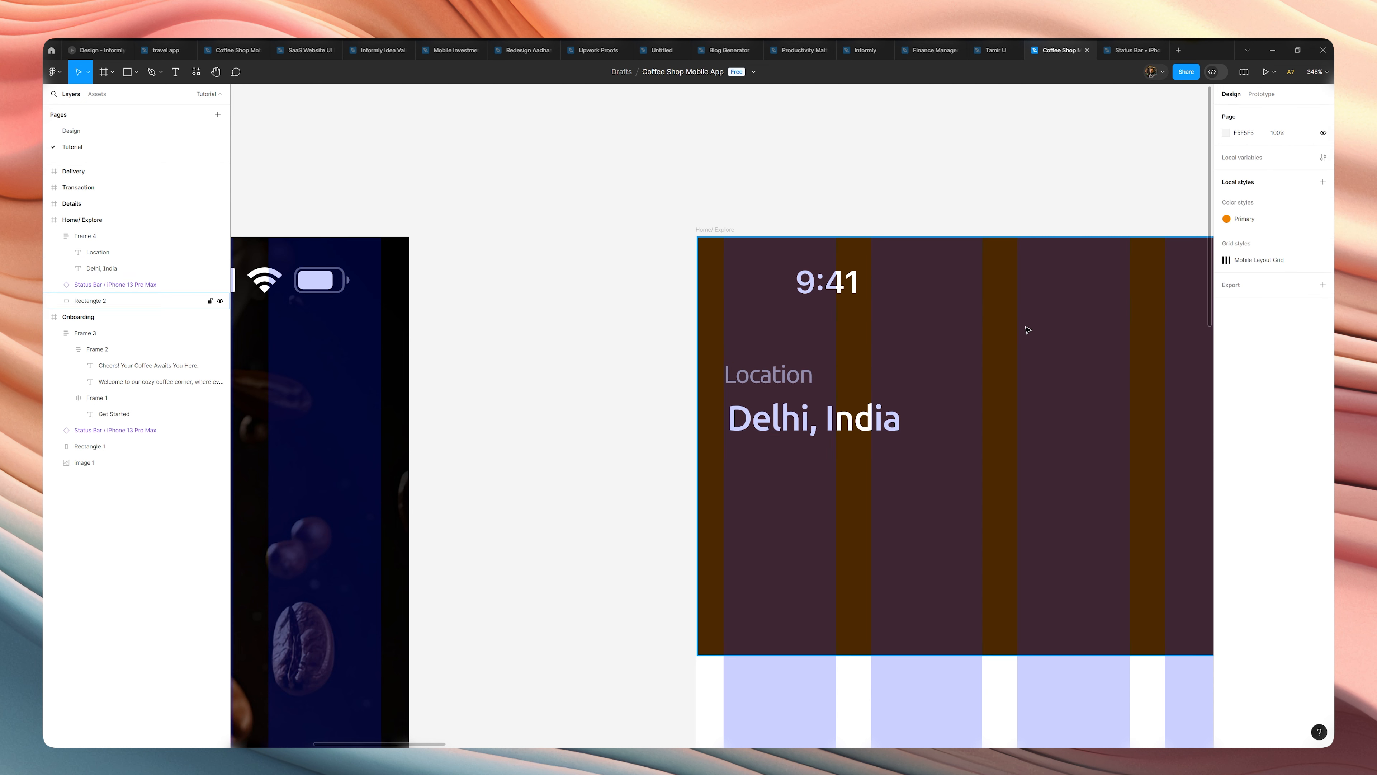
Extend the place text to read "Karol Bhag, Delhi, India" and widen its box to 206 so it fits on one line.
scroll(849, 224, "down", 5)
left_click_drag(900, 212, 791, 265)
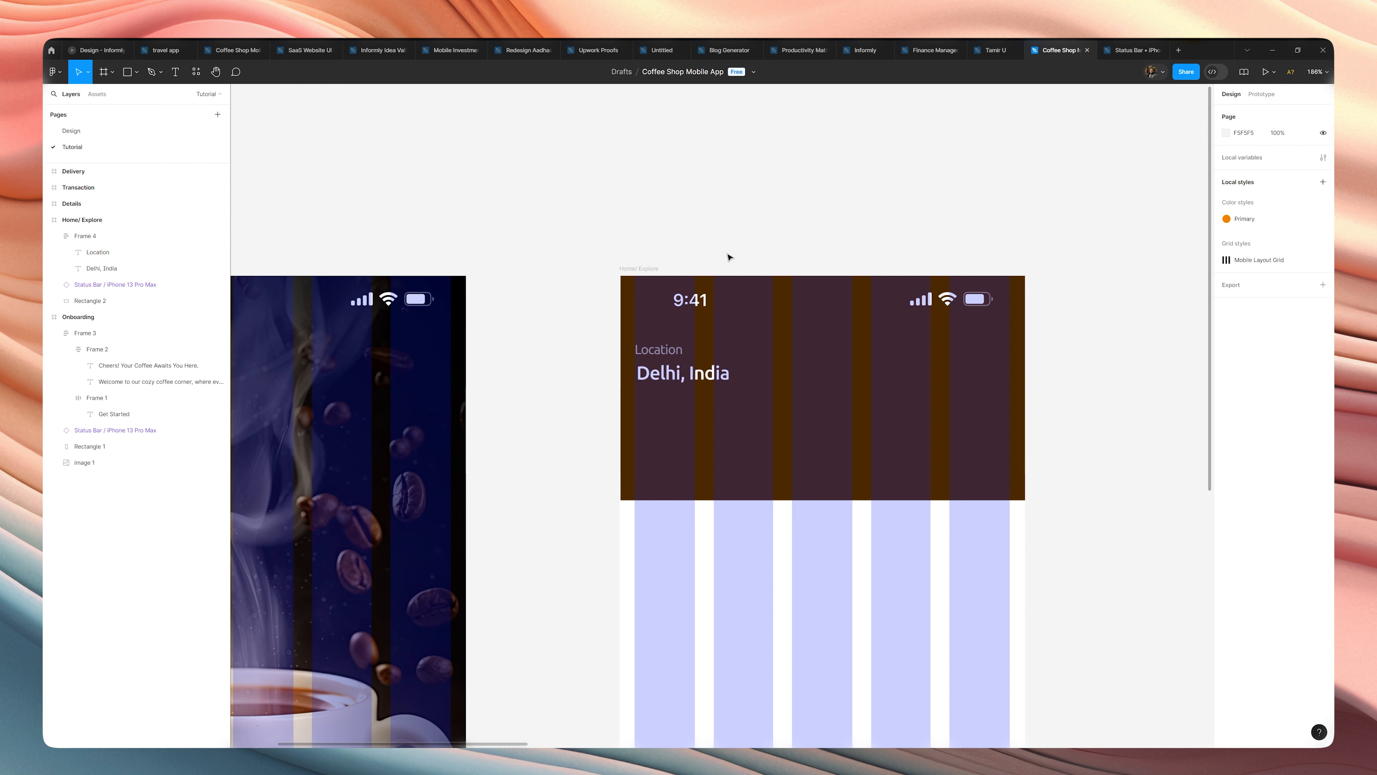
left_click(658, 369)
left_click(657, 369)
double_click(658, 369)
left_click(640, 373)
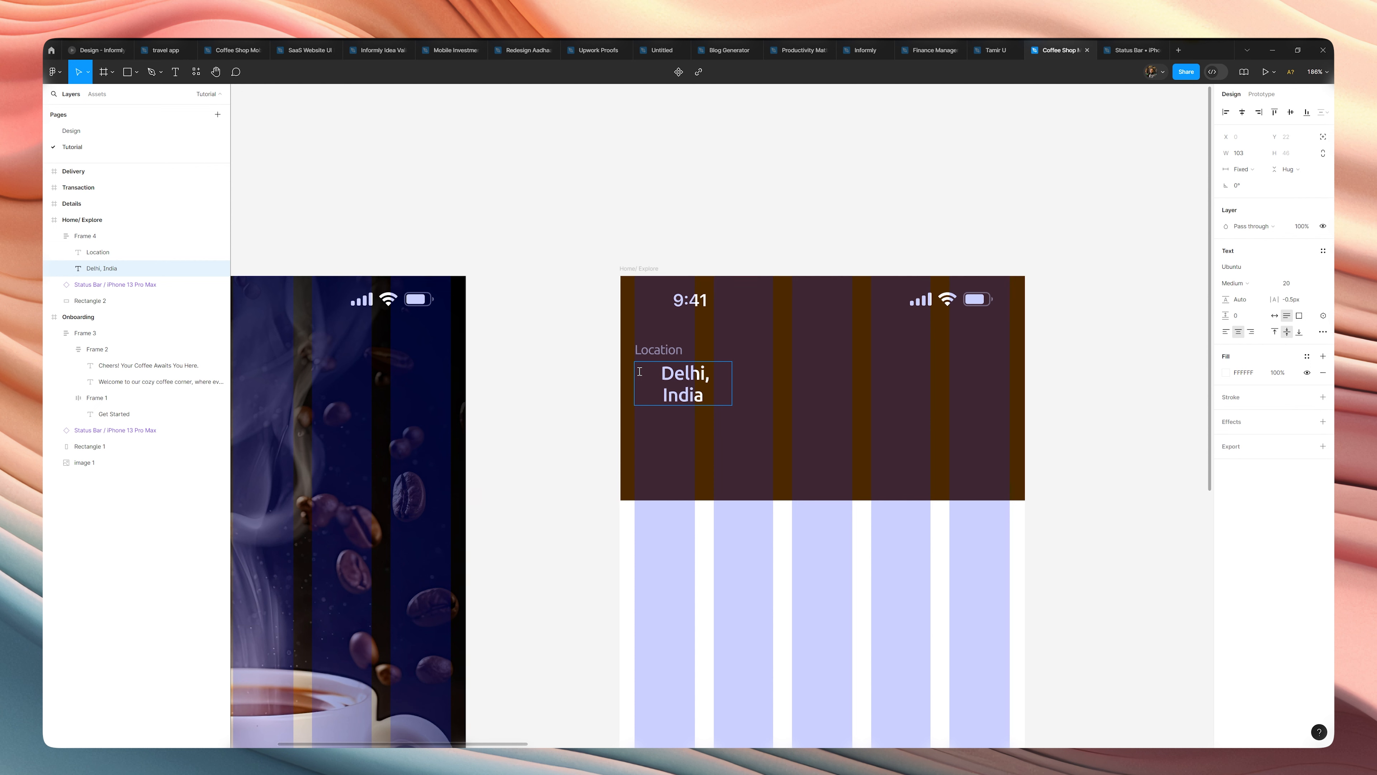
type("Ka")
key("BackSpace")
type("aro")
type("l")
type(" Bhag")
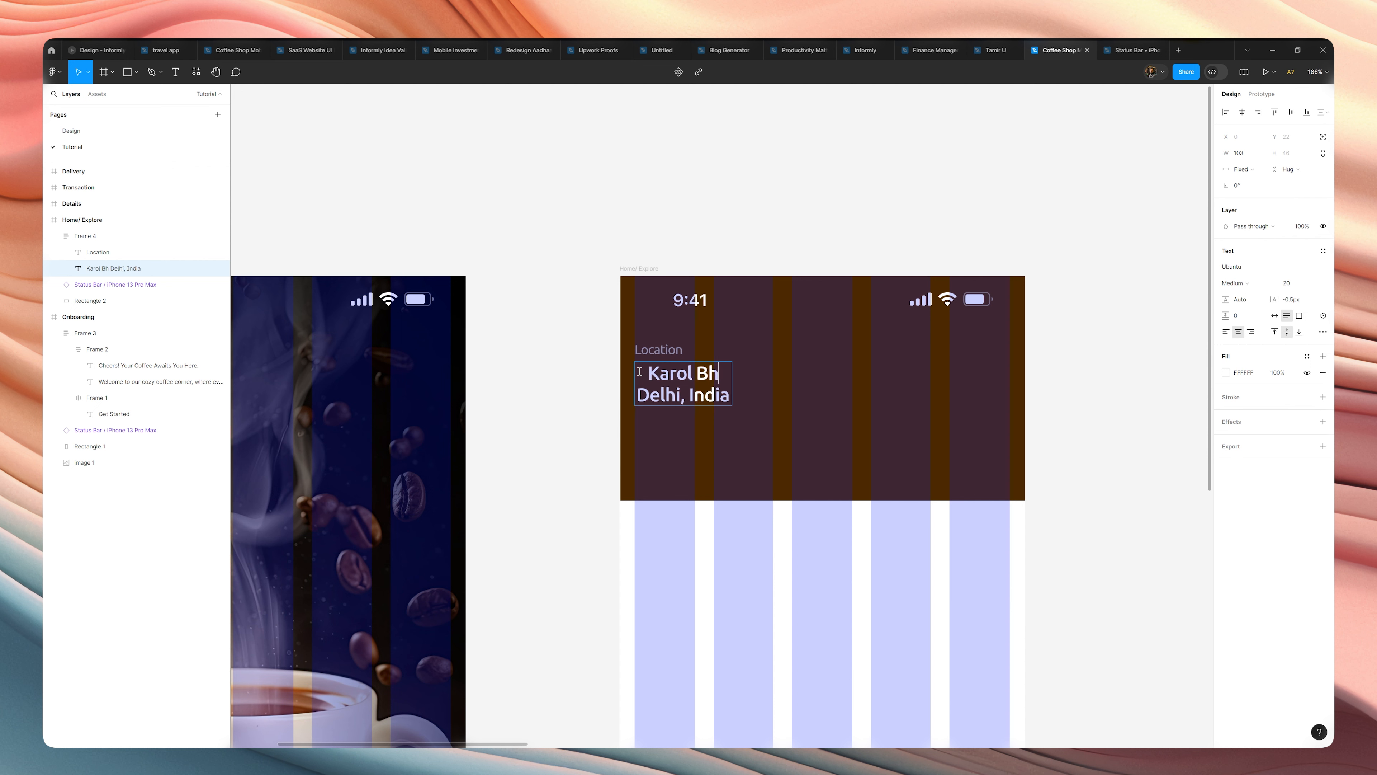
type(",")
key("Escape")
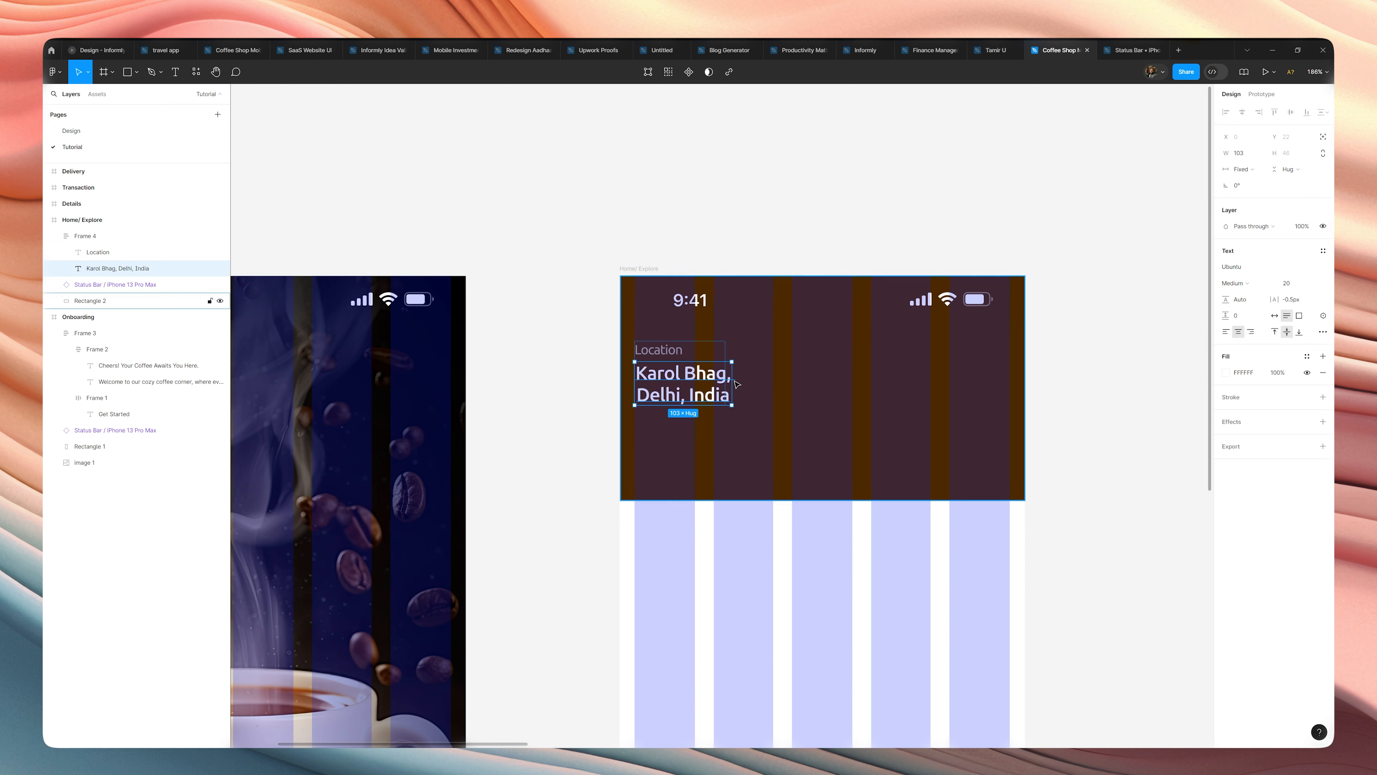
left_click_drag(732, 383, 830, 373)
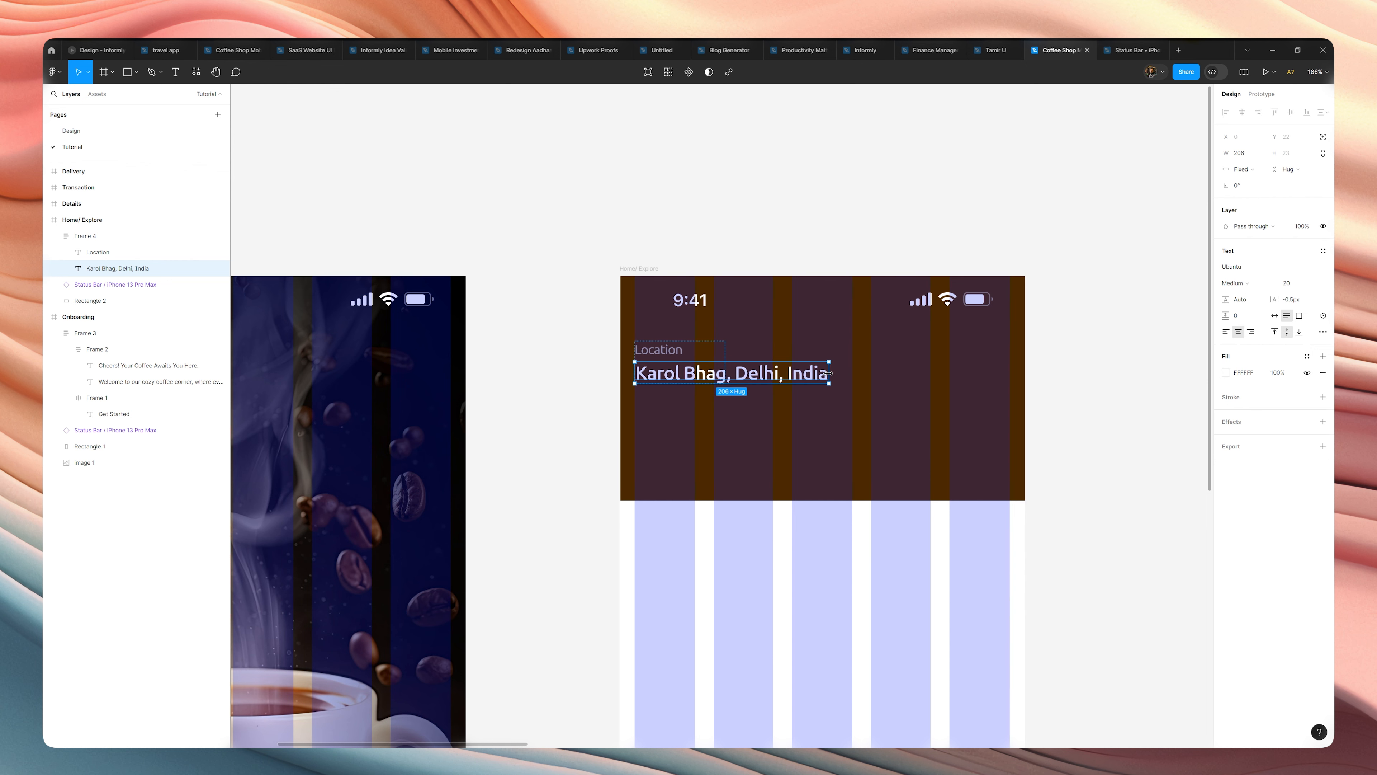
Shorten the place text to "Karol Bhag, Delhi" and make its text box hug the content's width.
left_click(820, 233)
scroll(820, 233, "down", 1)
double_click(798, 341)
scroll(799, 342, "up", 1)
double_click(814, 340)
double_click(816, 332)
key("BackSpace")
key("BackSpace")
key("BackSpace")
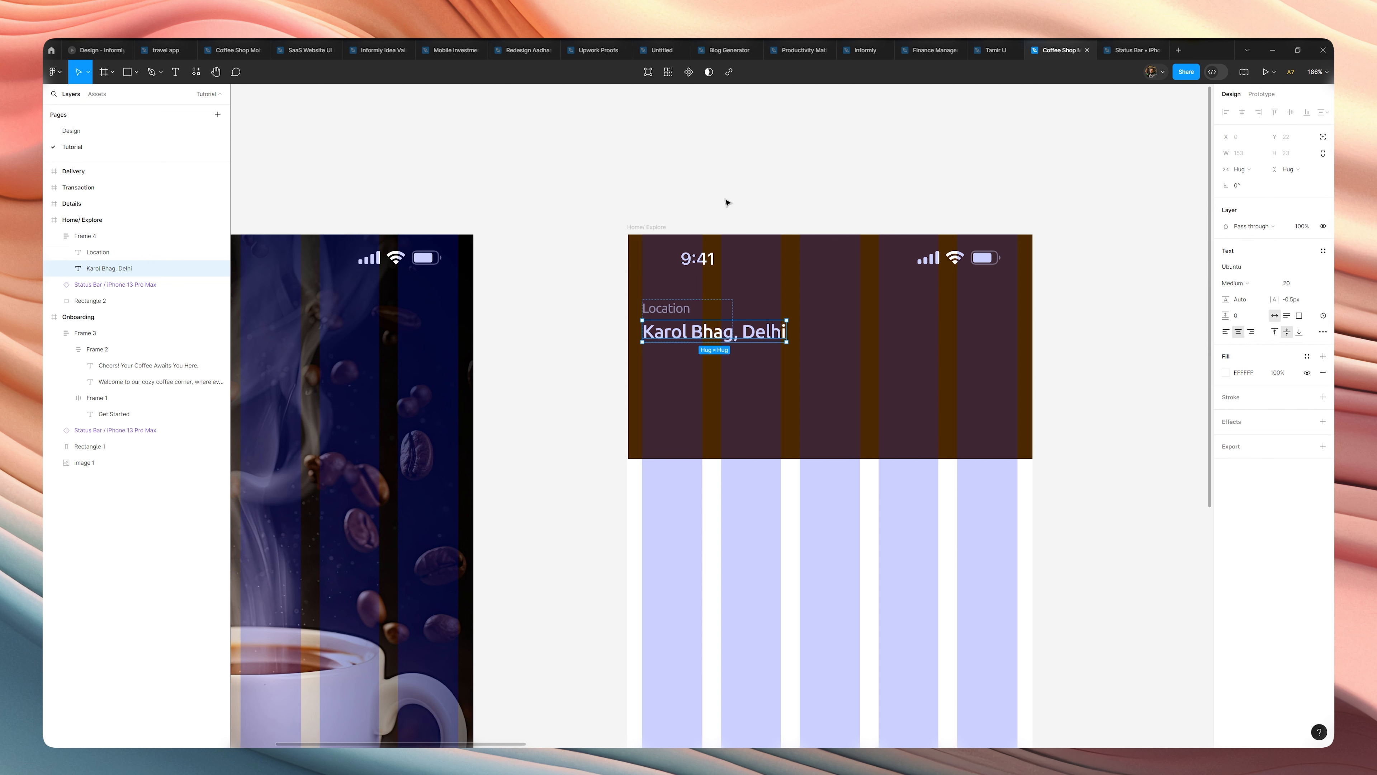
Widen the auto layout frame around the two location texts to 153, matching the place text's width.
key("Escape")
key("Escape")
left_click_drag(733, 316, 784, 315)
left_click(783, 210)
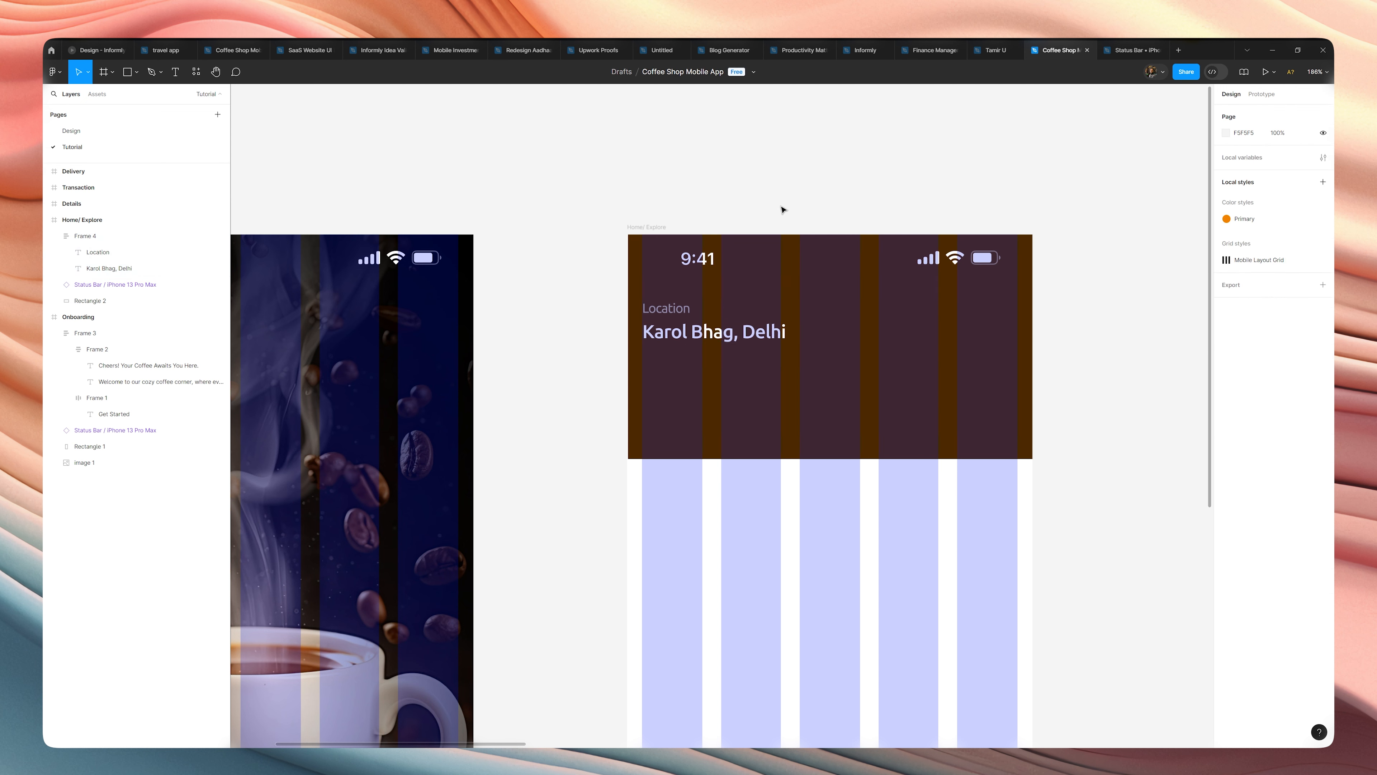
double_click(730, 331)
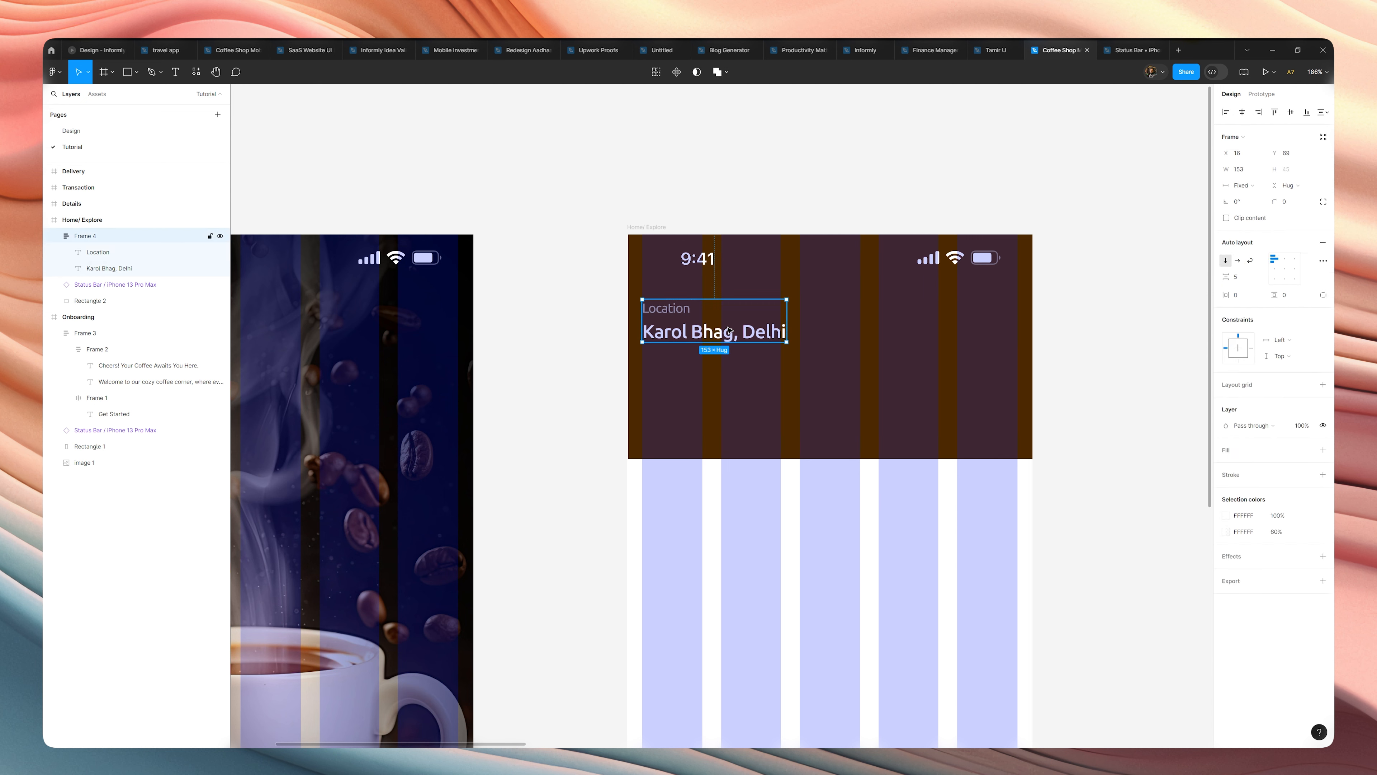
Search the Iconify plugin for "chevron" and import the ion chevron-up-outline icon into the Home/ Explore screen.
left_click(612, 331)
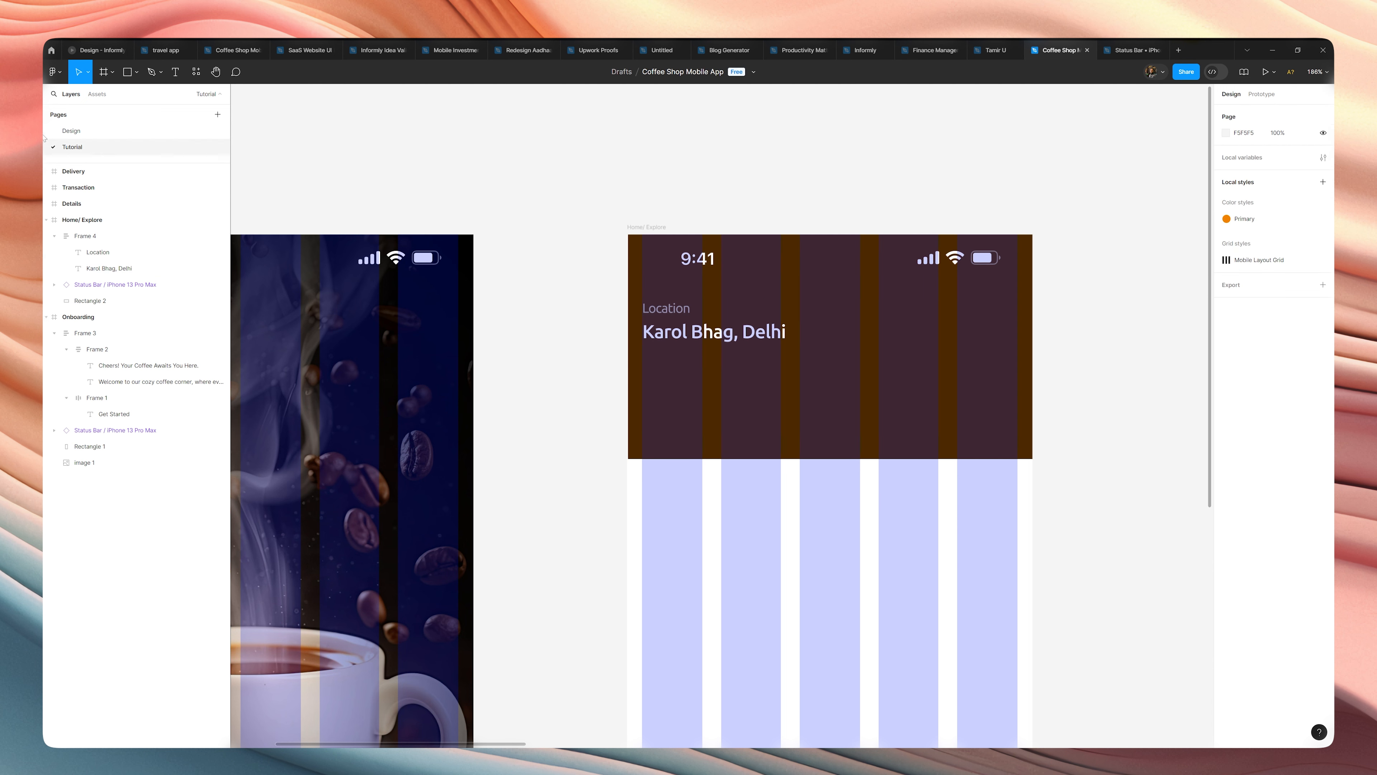
left_click(57, 79)
mouse_move(92, 210)
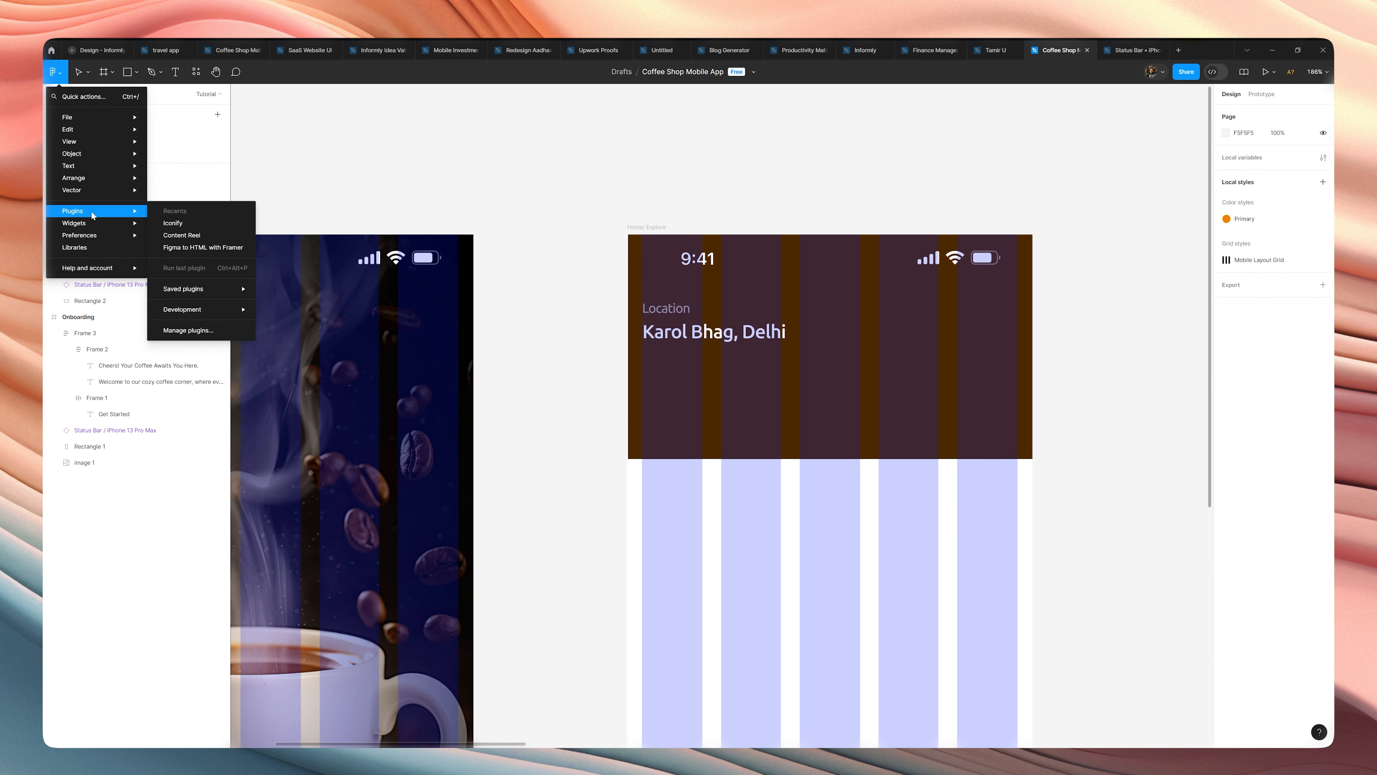
left_click(184, 221)
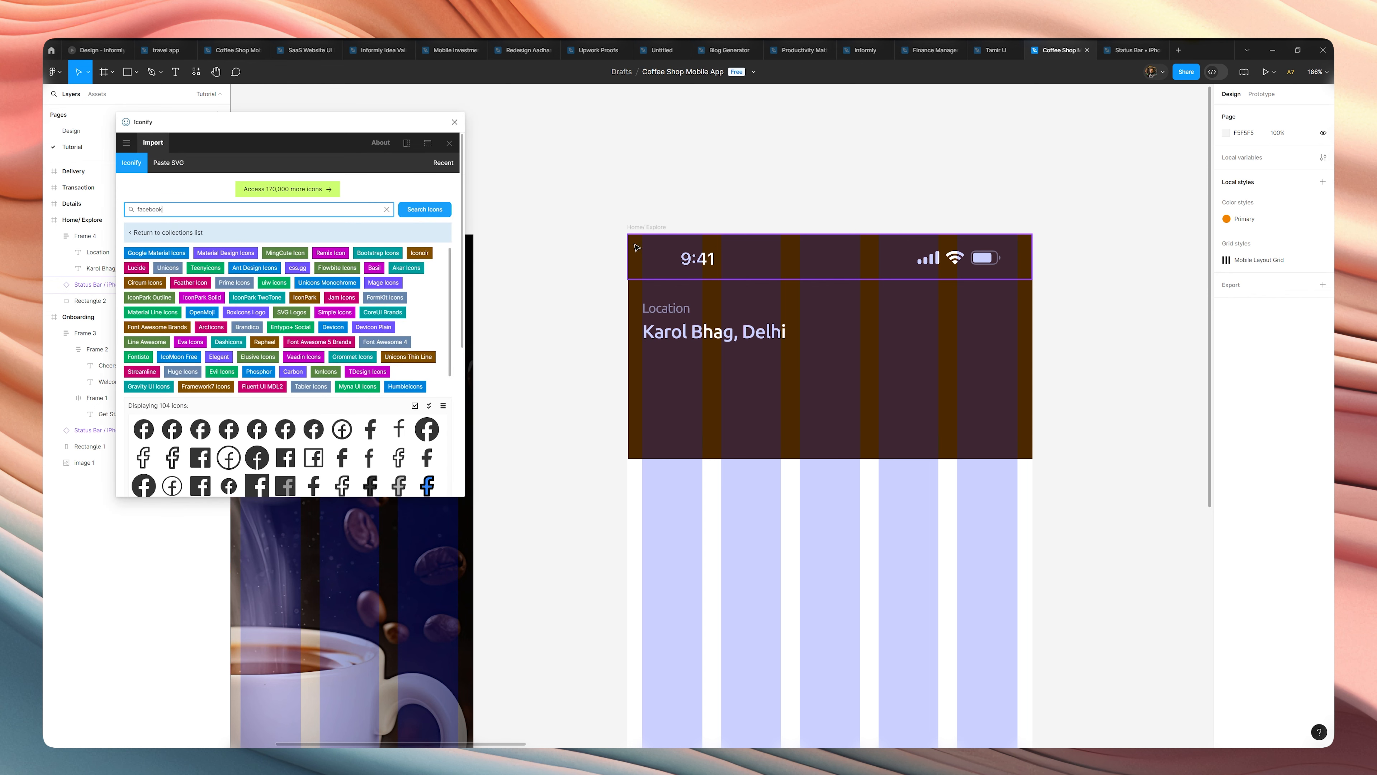
double_click(221, 208)
type("chevron")
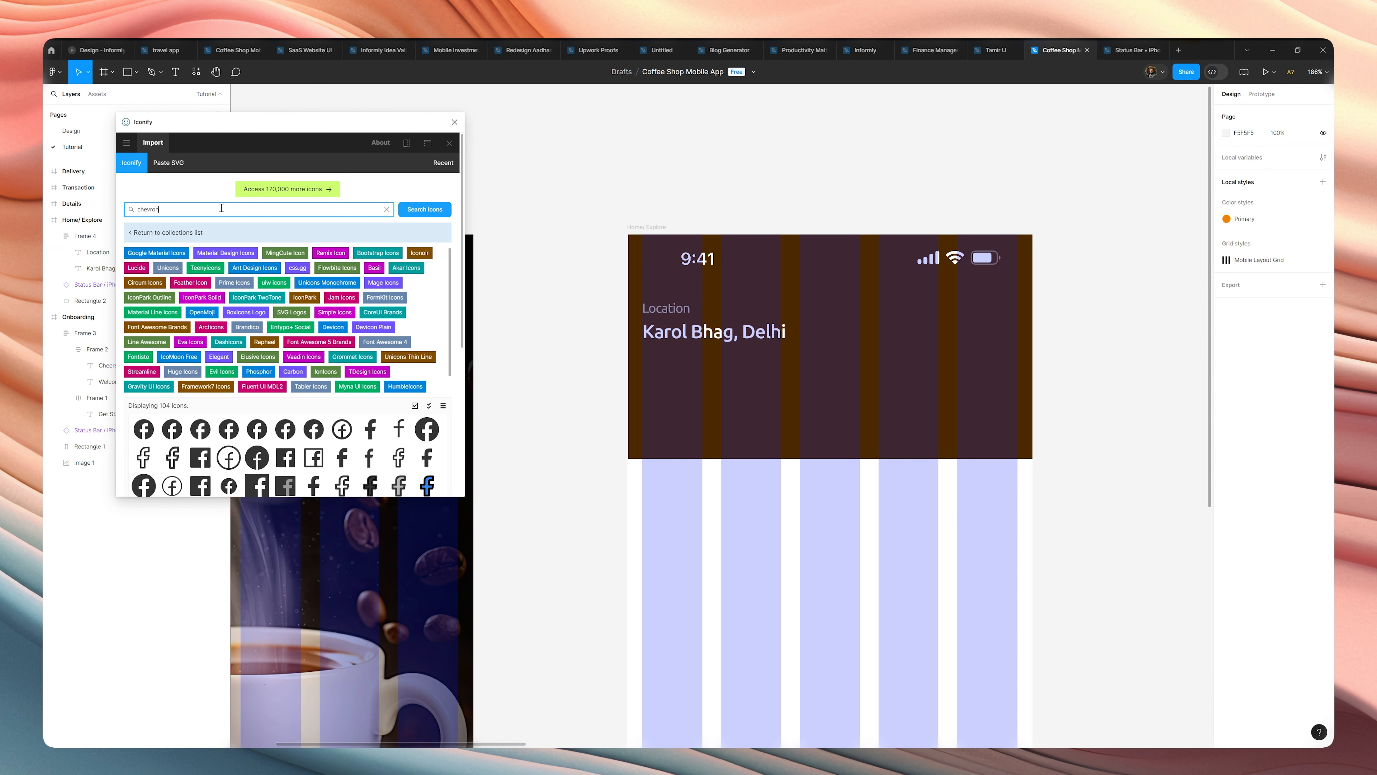
key("Return")
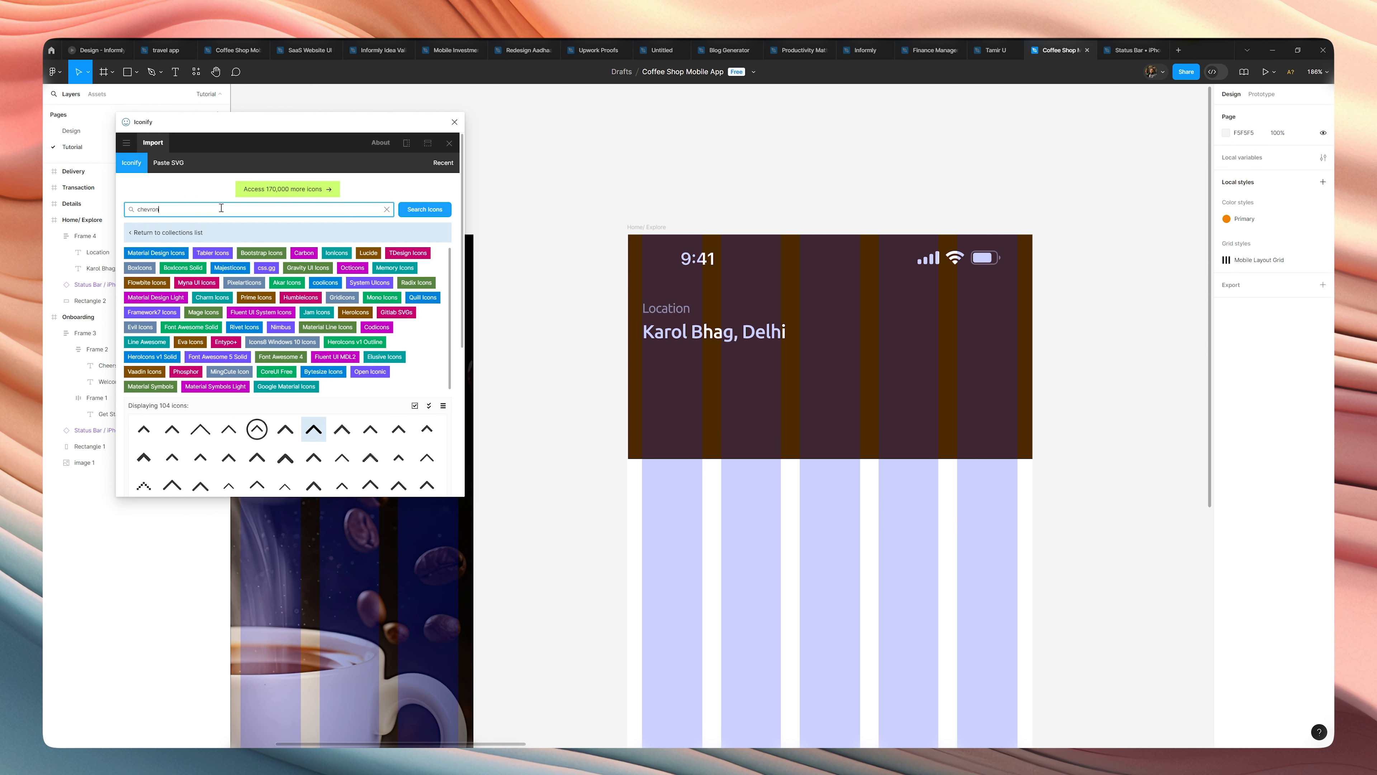
left_click(313, 429)
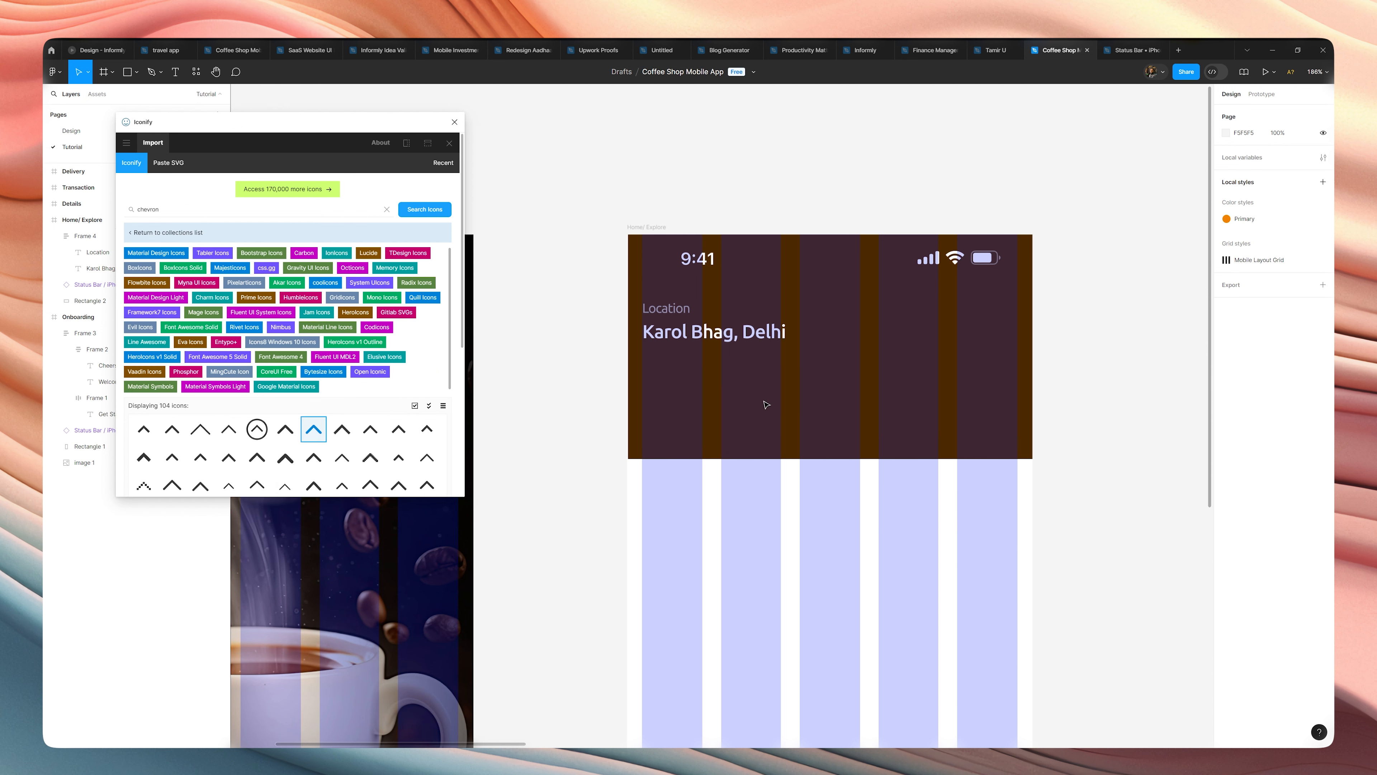
left_click(455, 122)
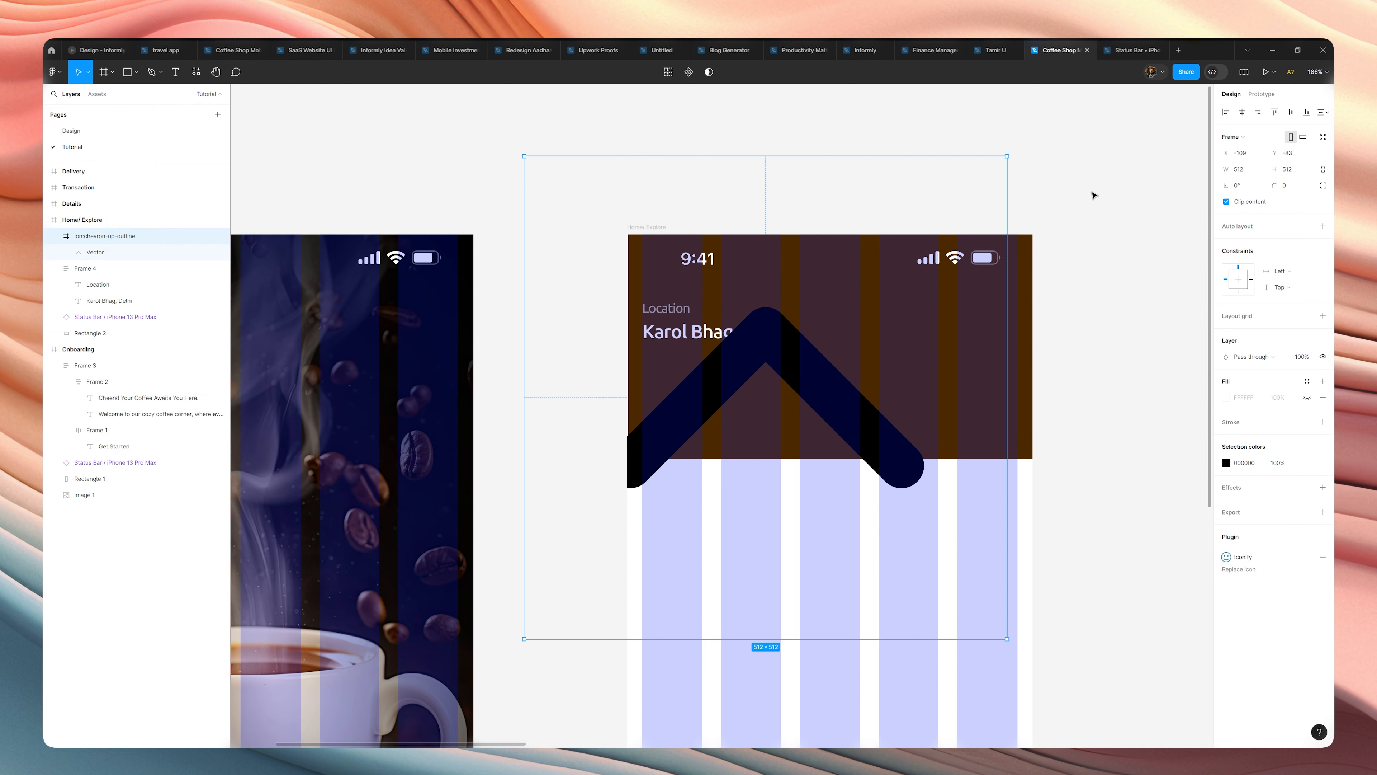
Rotate the chevron icon 180° to point down and scale it to 24 × 24 beside the place text.
left_click_drag(1009, 148, 621, 529)
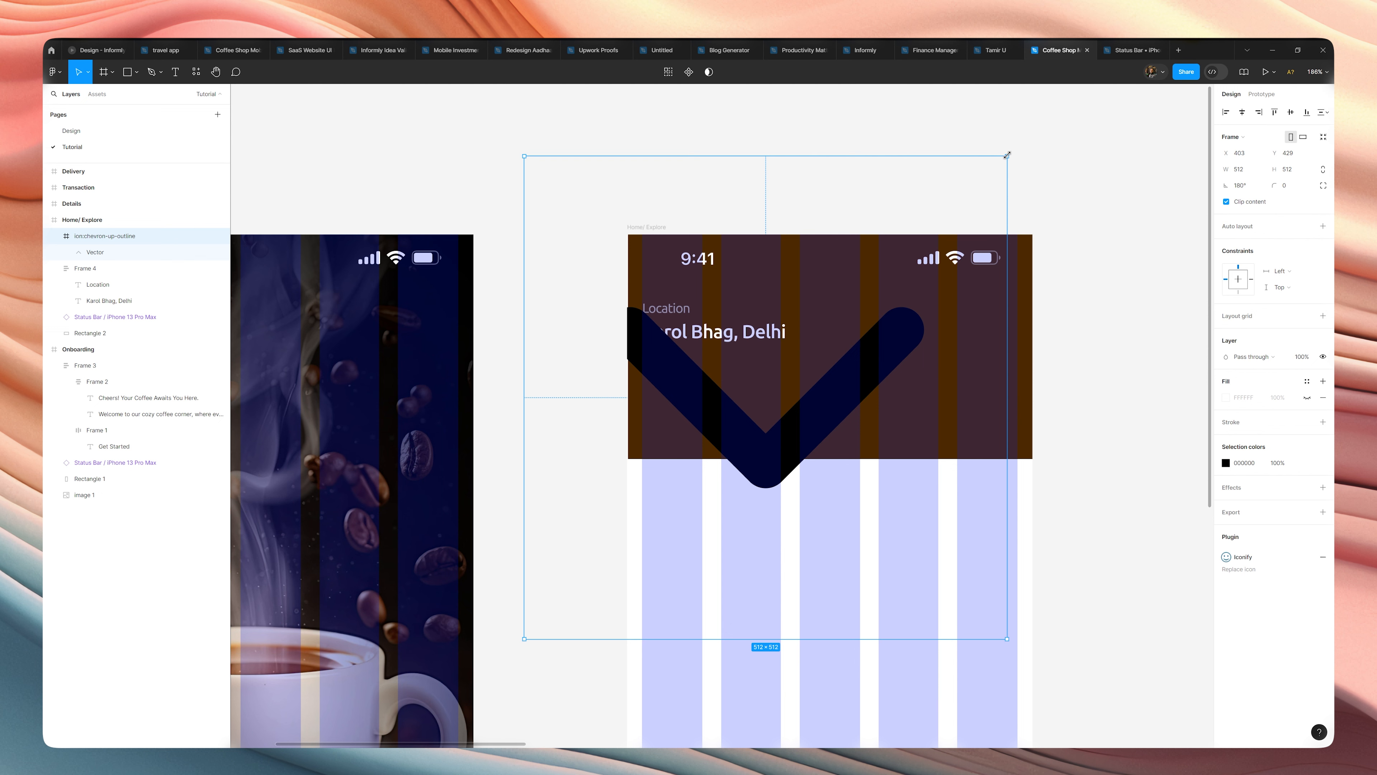
key("k")
left_click_drag(1006, 156, 777, 386)
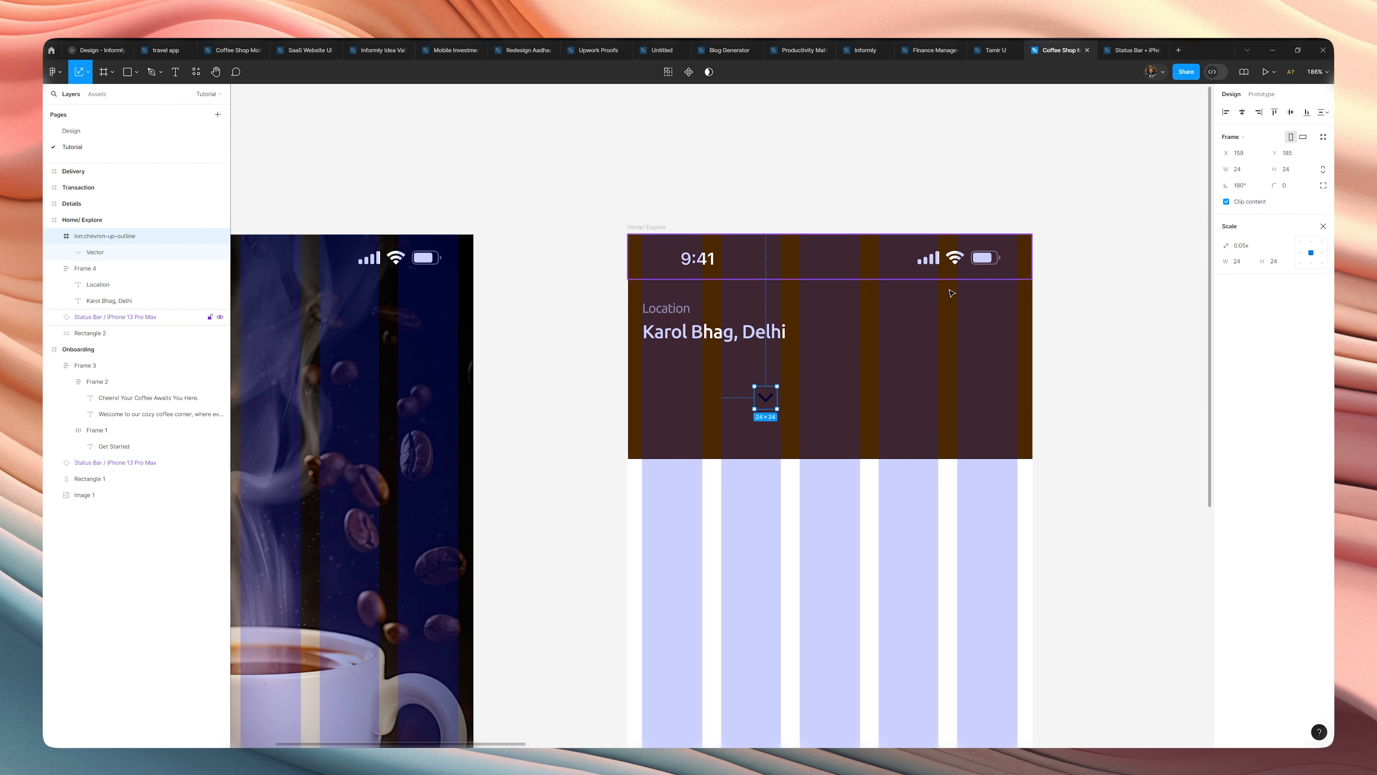
left_click_drag(762, 405, 807, 335)
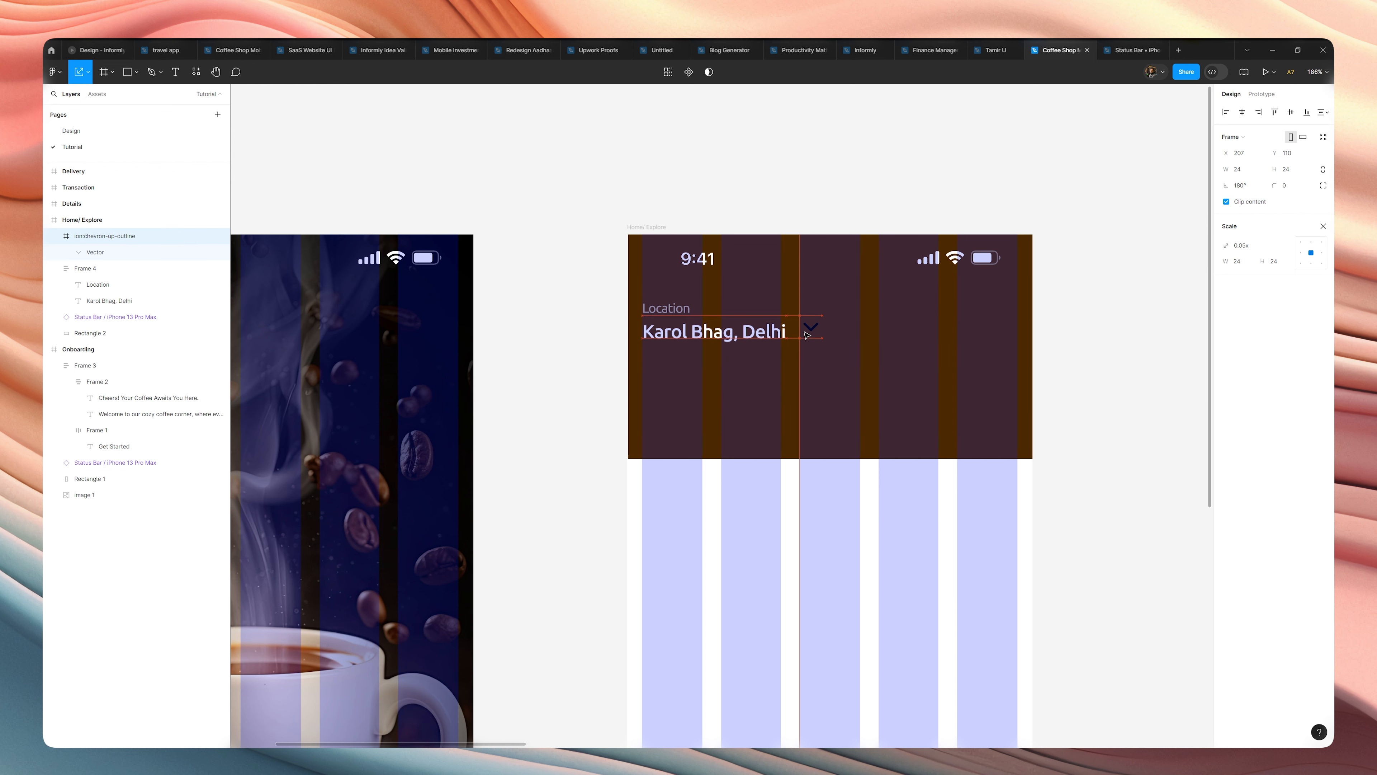
Move the chevron icon into the auto layout frame that holds the two location texts.
key("Delete")
left_click(745, 328)
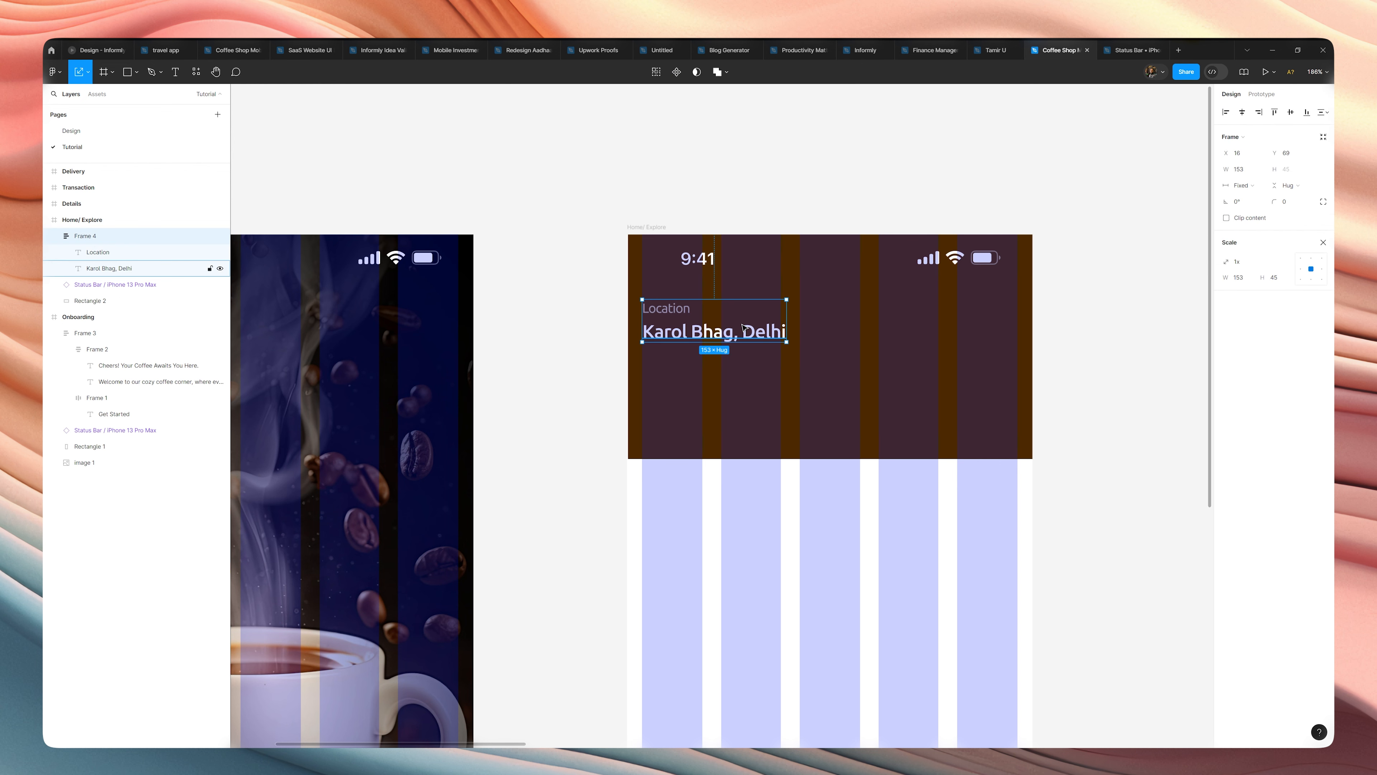
key("ctrl+v")
Wrap the "Karol Bhag, Delhi" text and the chevron icon in their own auto layout frame with horizontal direction.
left_click(744, 328)
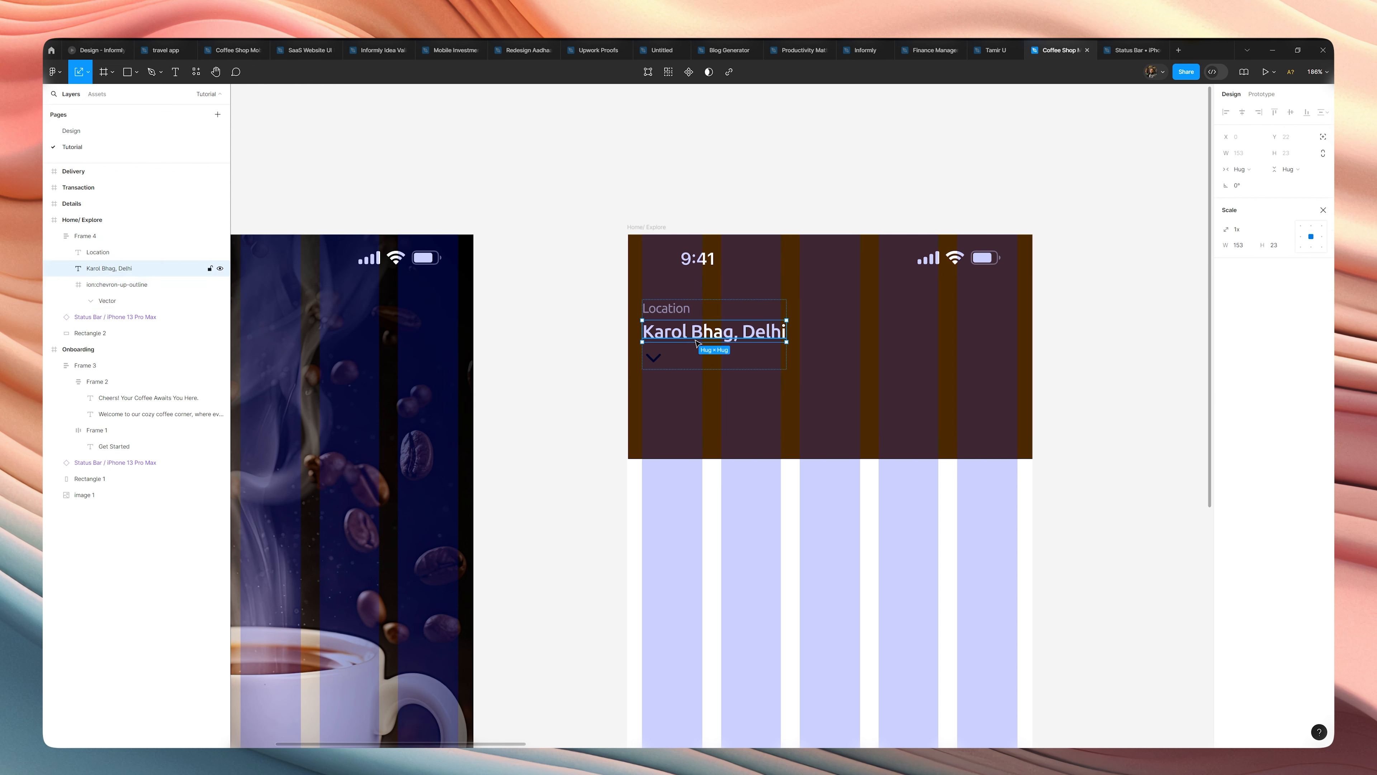
left_click(654, 368, "shift")
key("shift+a")
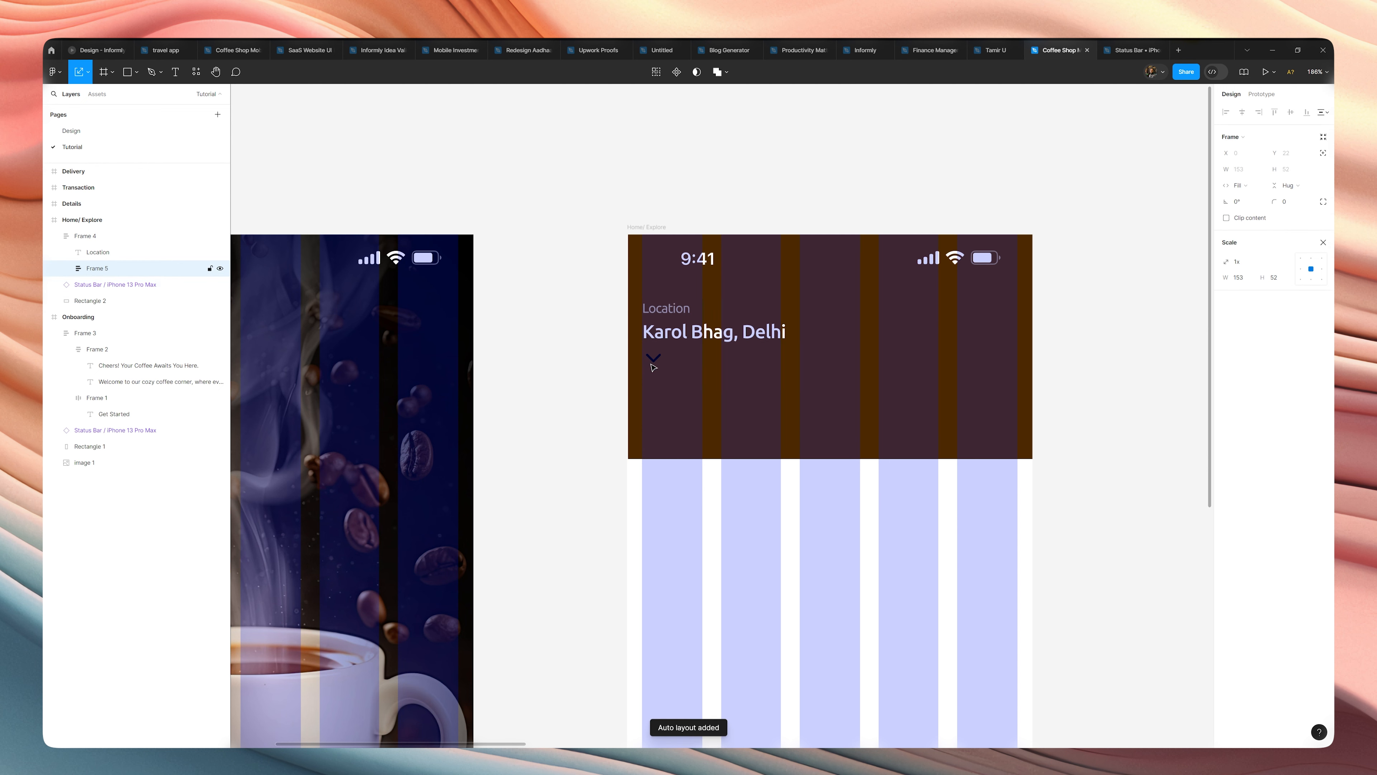
left_click(1322, 243)
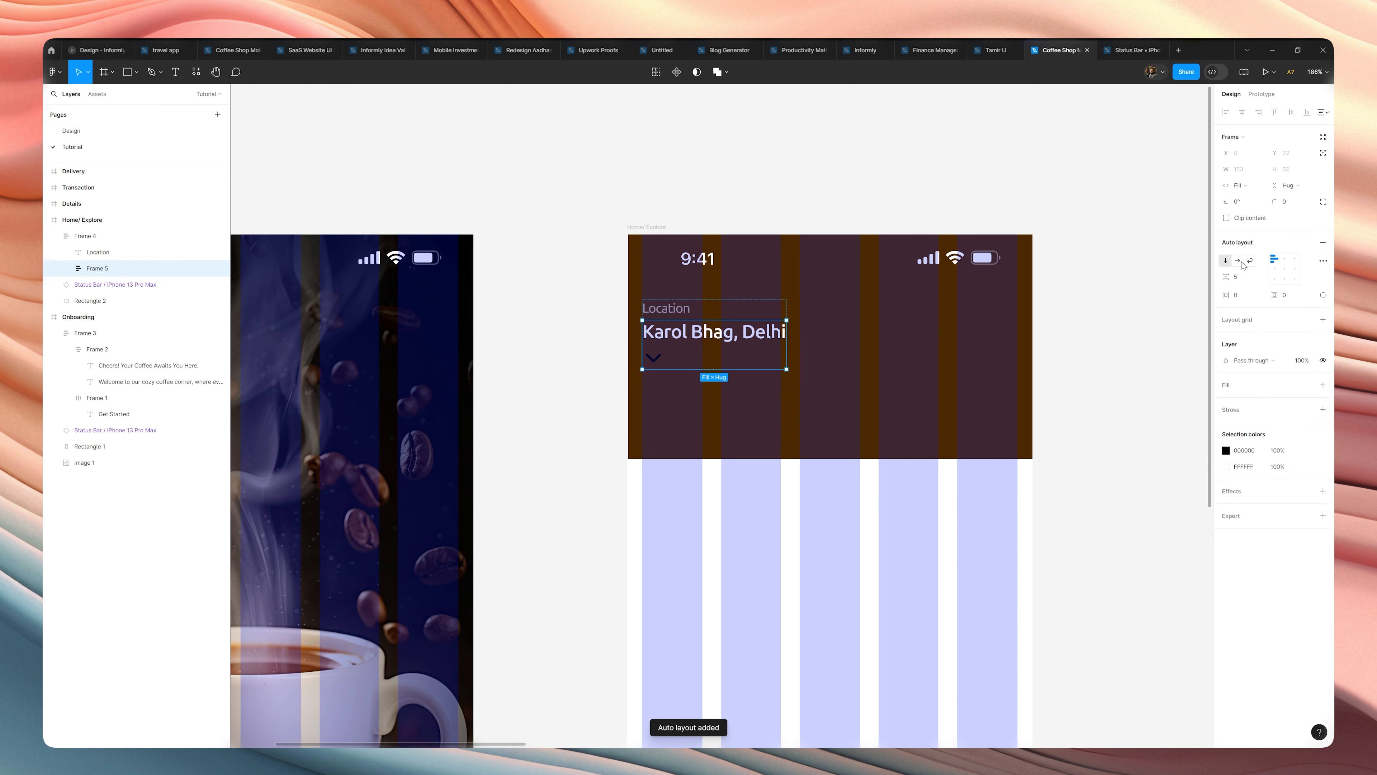
left_click(1239, 260)
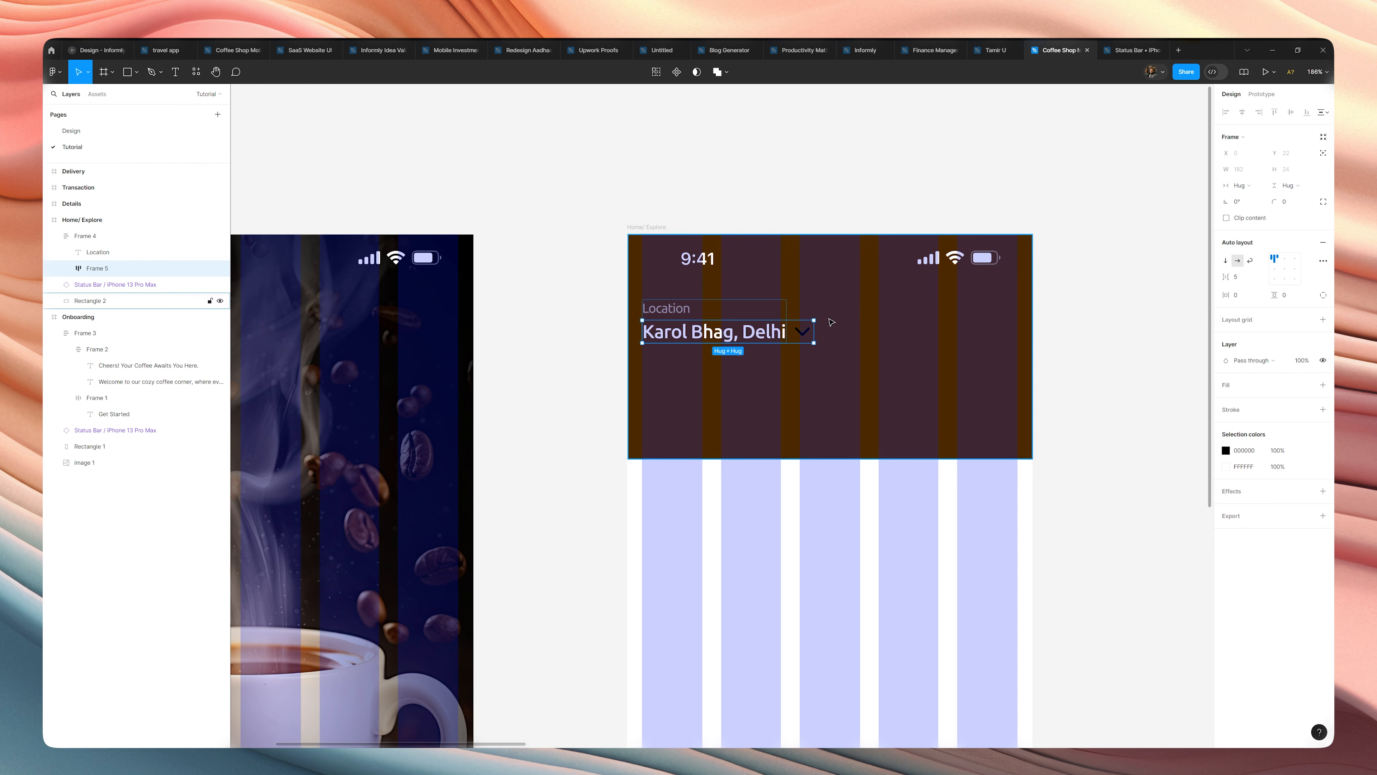
Recolor the chevron icon beside the place text from black to white.
left_click(806, 334)
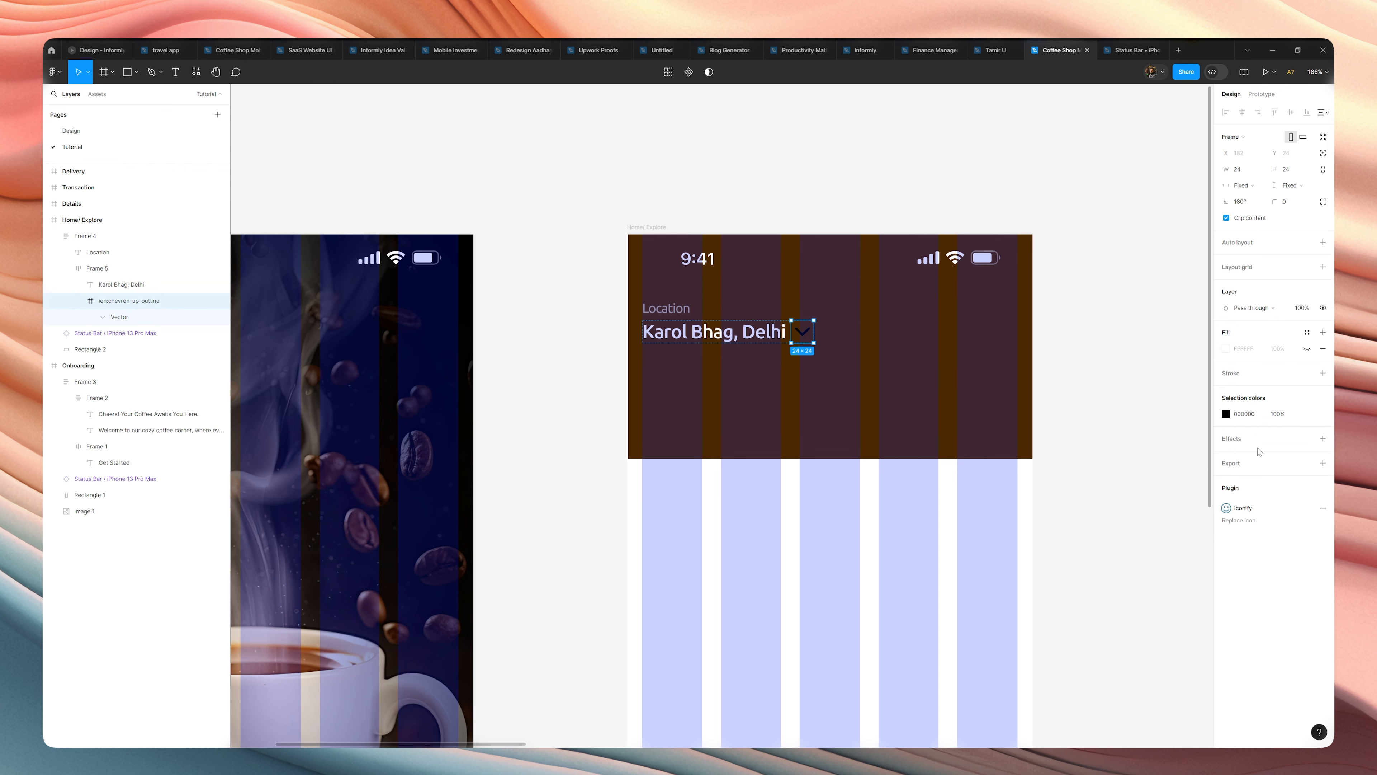
left_click(1225, 414)
left_click_drag(1122, 450, 1061, 389)
left_click(1106, 315)
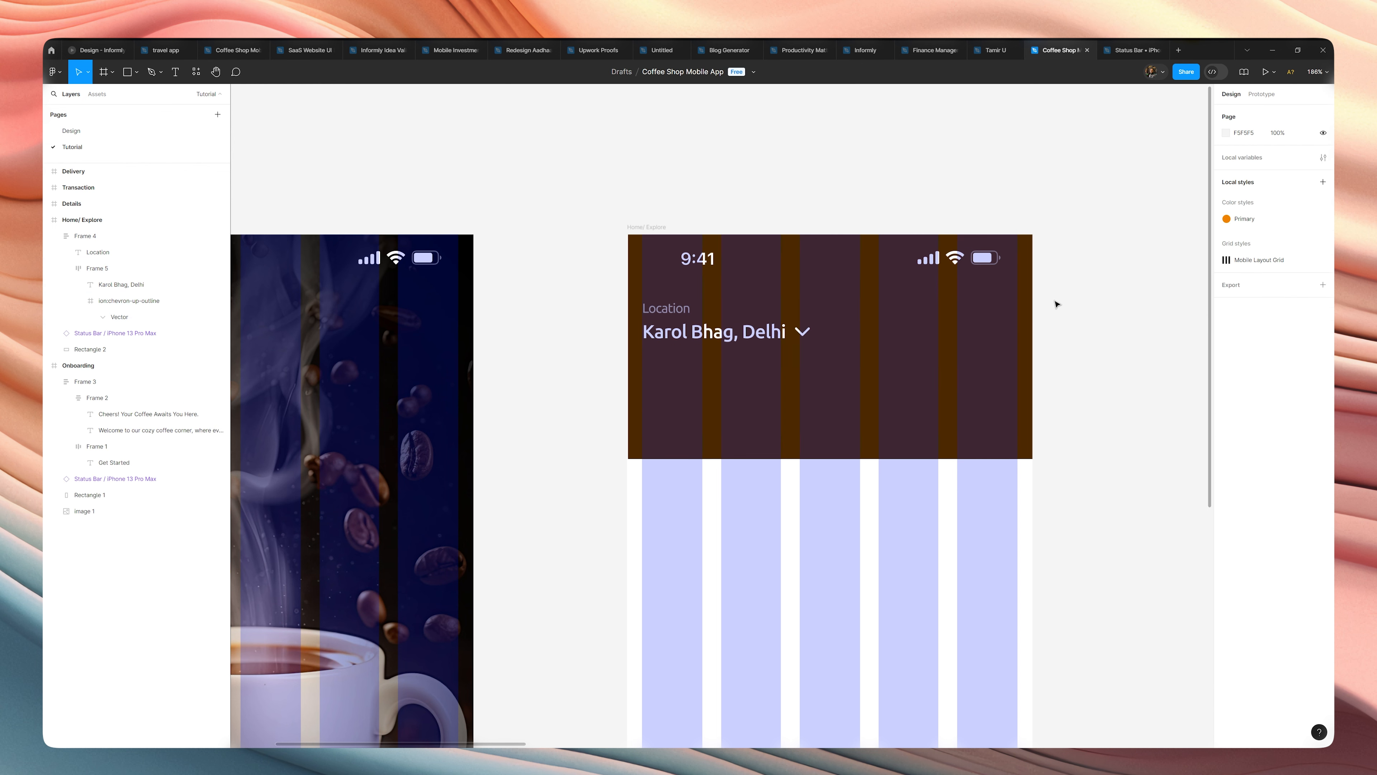
Hide the layout grids to show the Home/ Explore header without the column overlay.
left_click(649, 228)
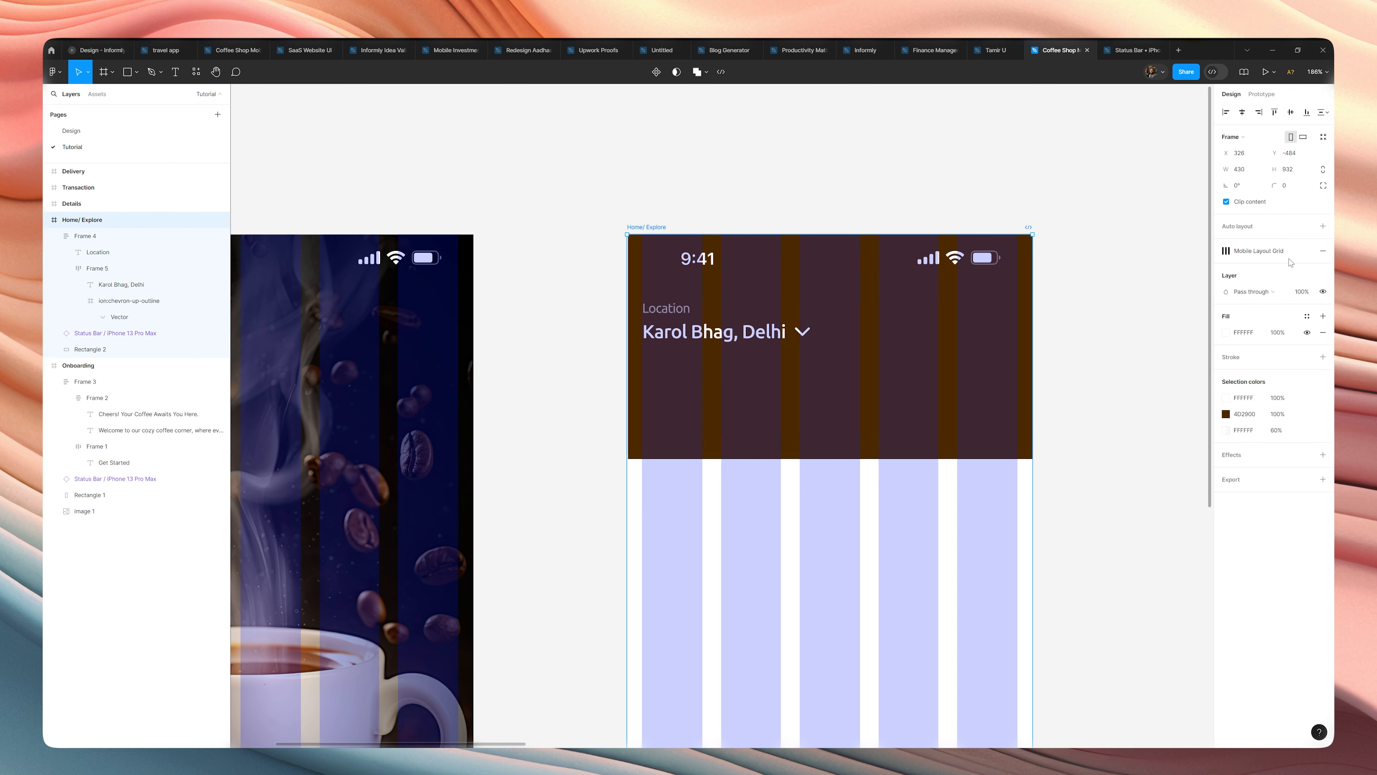
key("ctrl+shift+4")
left_click(1082, 332)
scroll(1083, 335, "down", 5)
scroll(1082, 335, "up", 5)
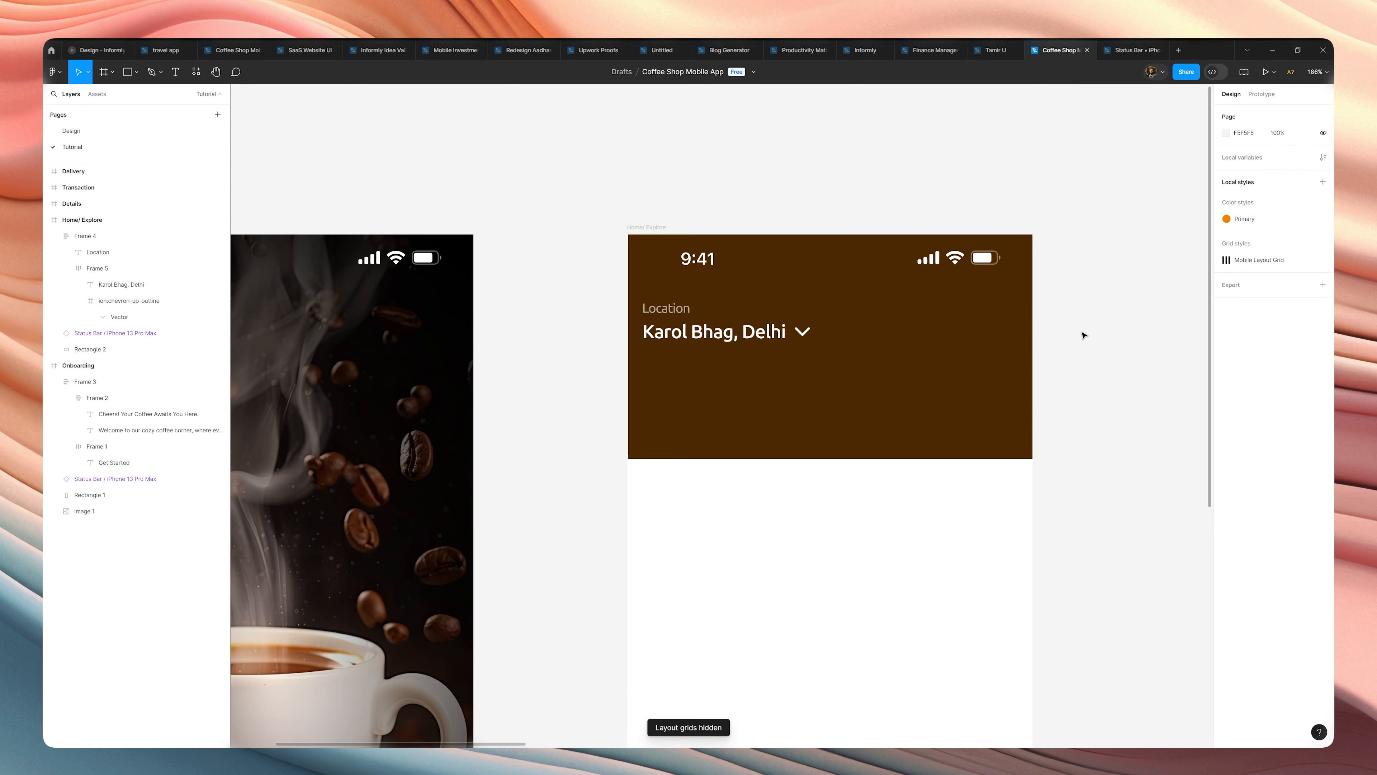
Align the place text and chevron vertically centred at the left within their auto layout row.
left_click(802, 333)
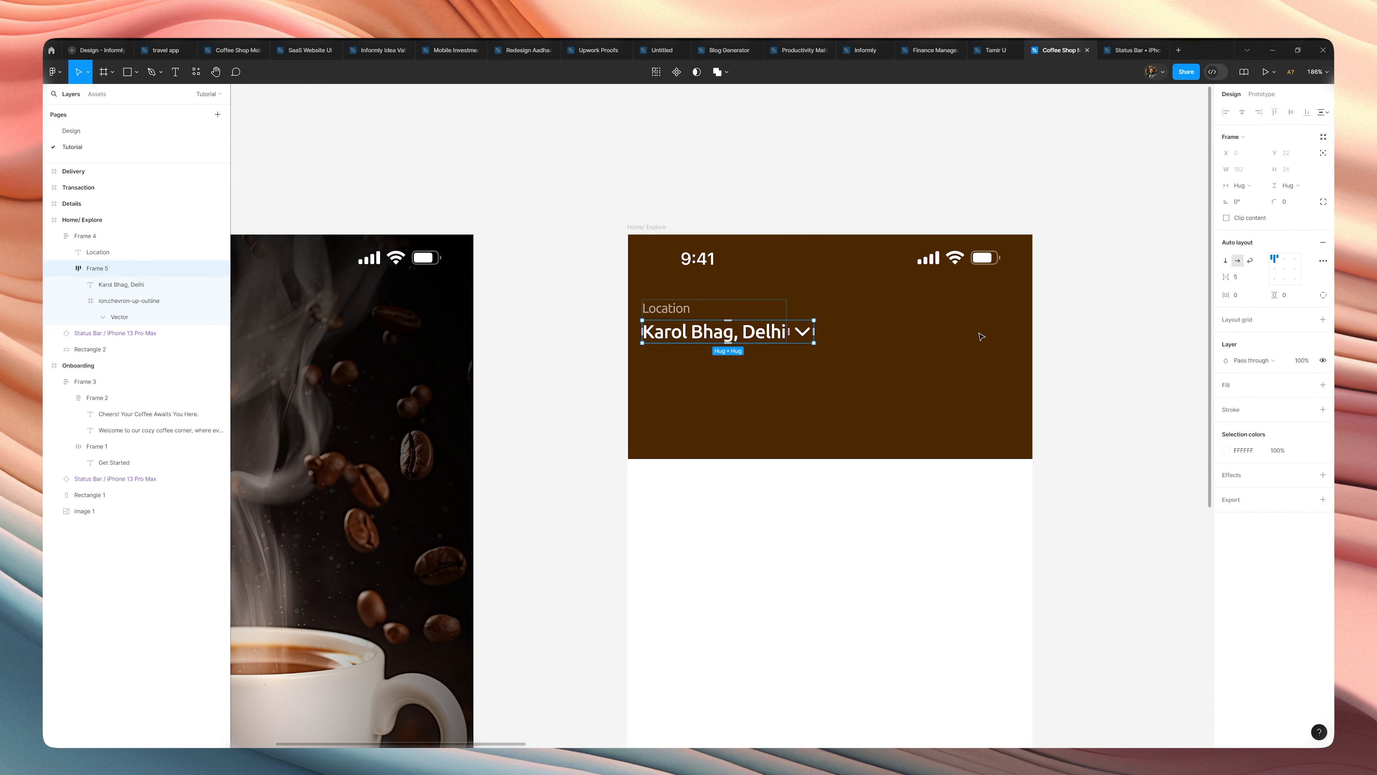
left_click(1274, 268)
left_click(1099, 311)
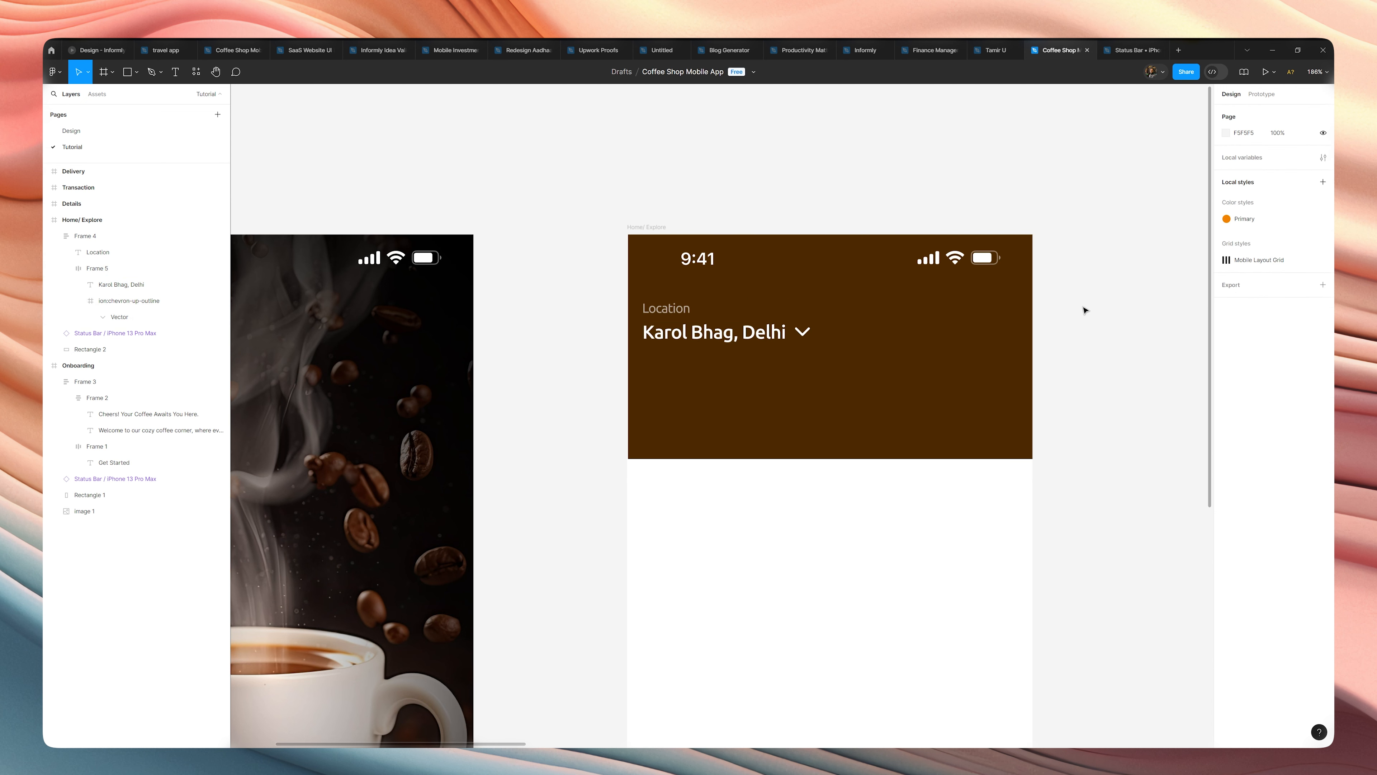